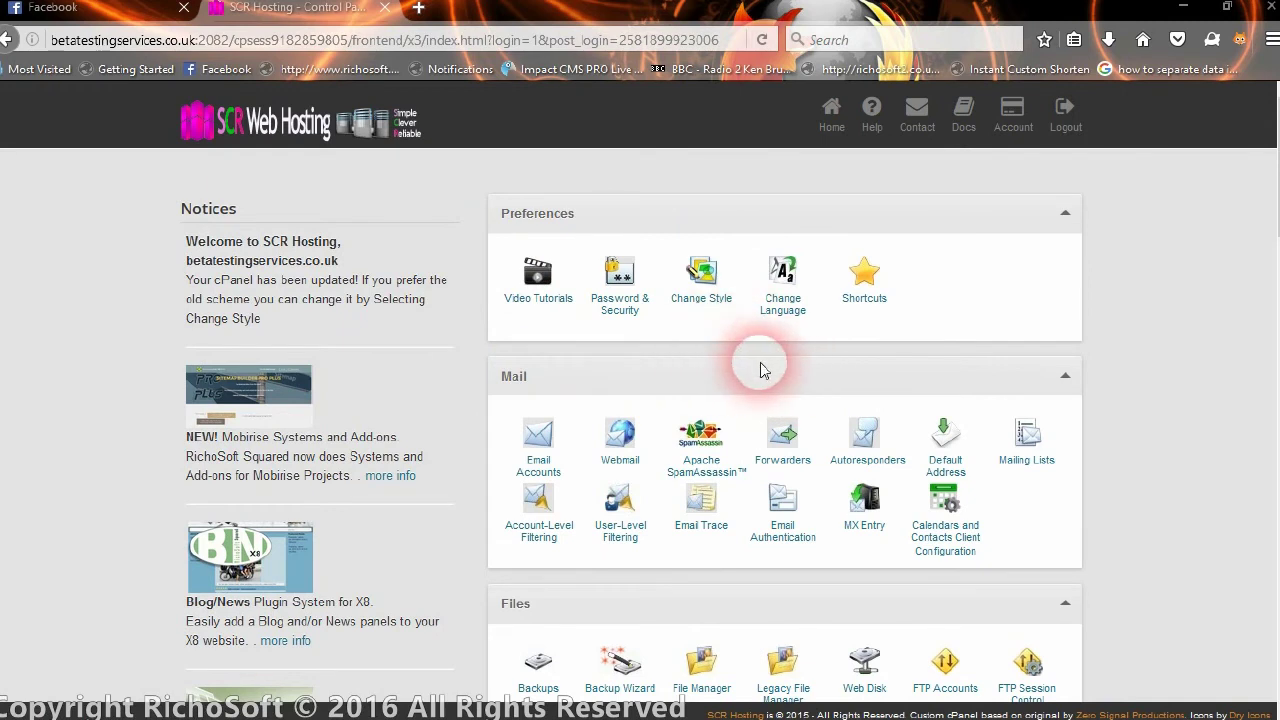
# Scroll down the cPanel home page to the Databases section with MySQL Databases
pyautogui.scroll(-2, 760, 370)
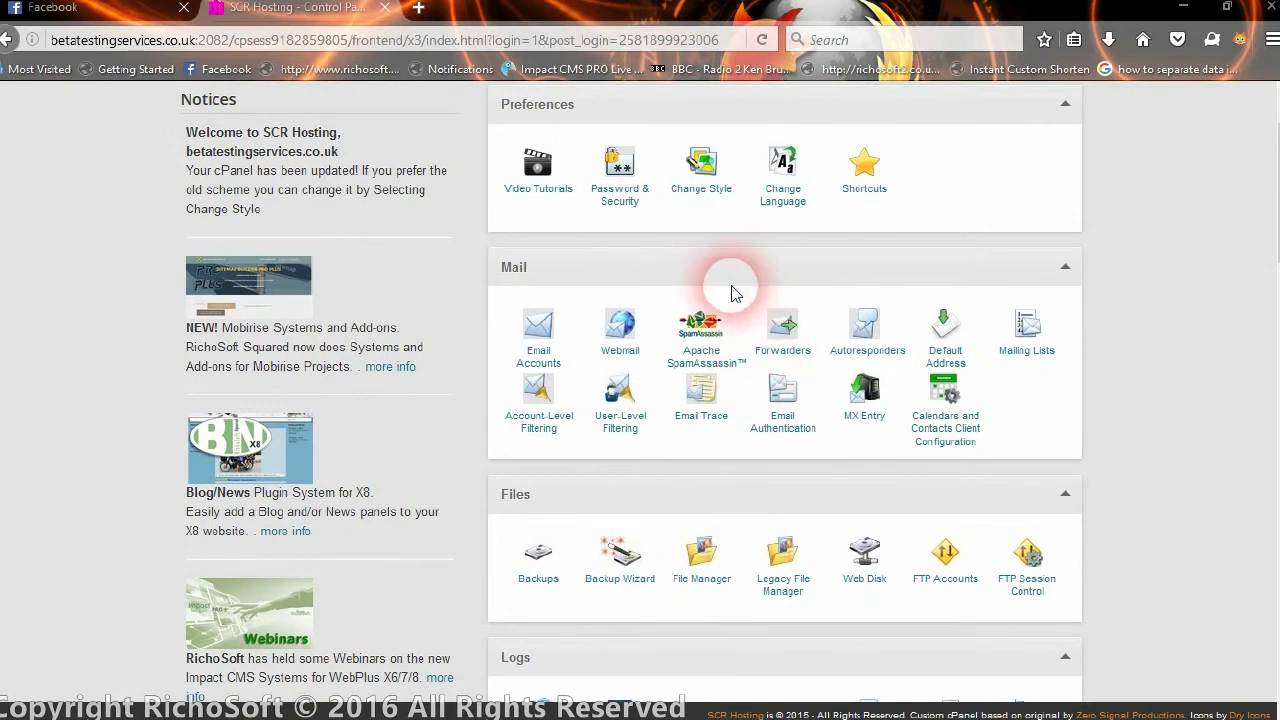
pyautogui.scroll(-6, 663, 294)
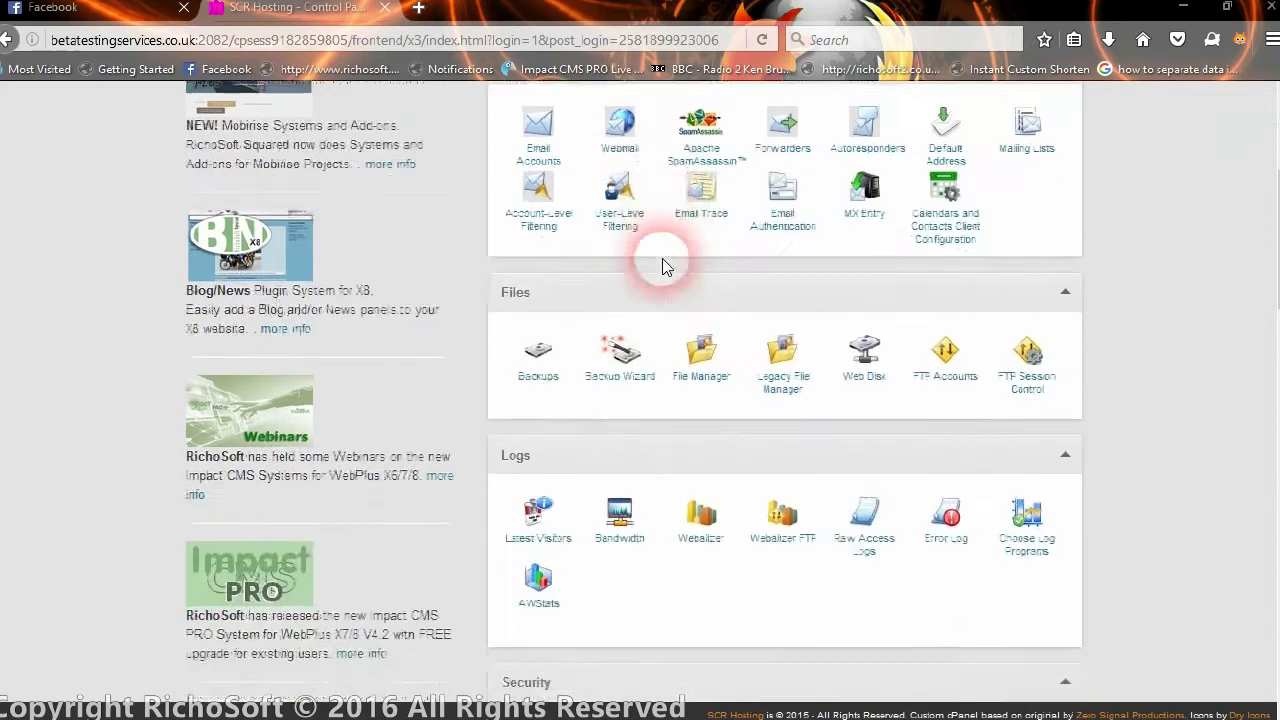
pyautogui.scroll(-6, 663, 267)
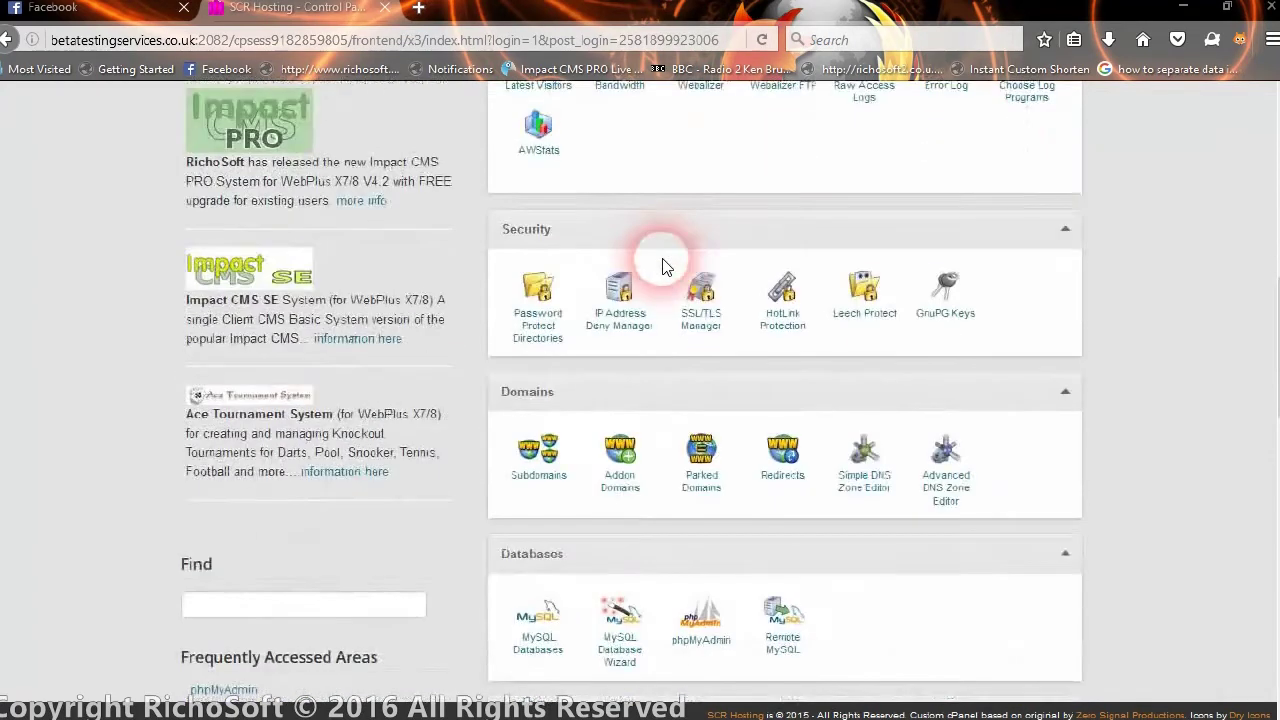
pyautogui.scroll(-7, 663, 267)
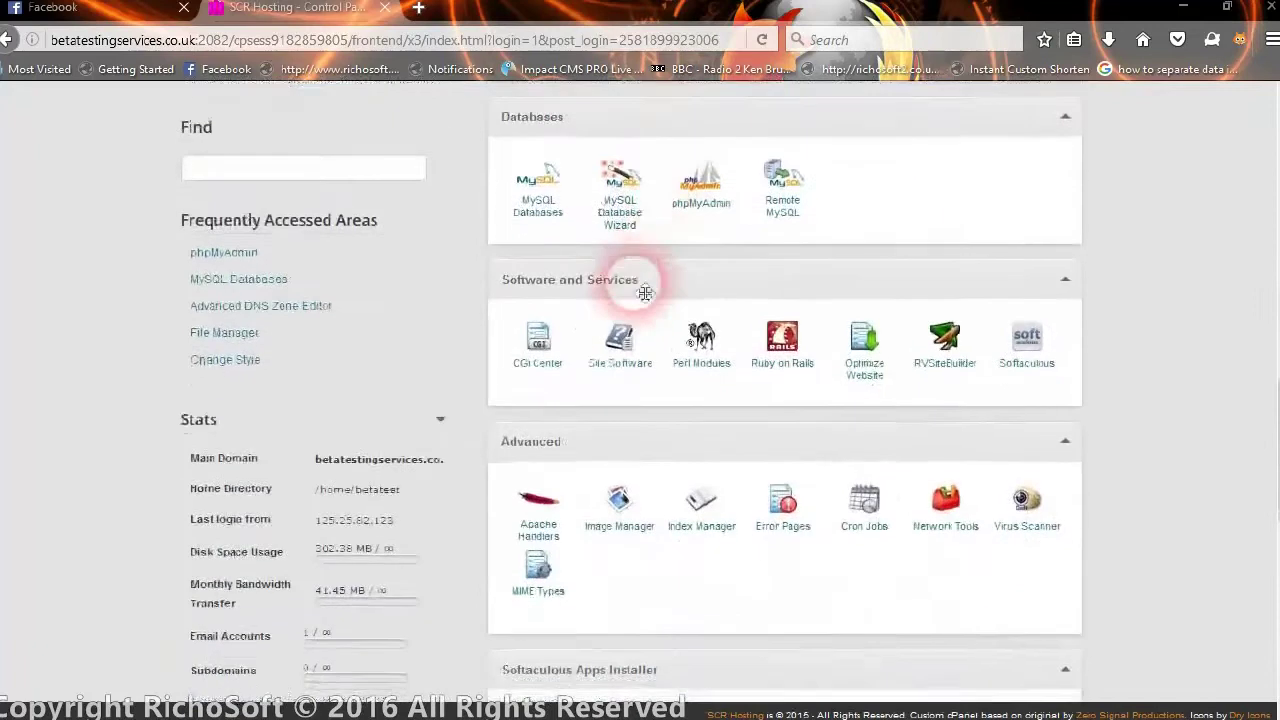
# Create the MySQL database betatest_mobicms under MySQL Databases, then go back
pyautogui.click(551, 216)
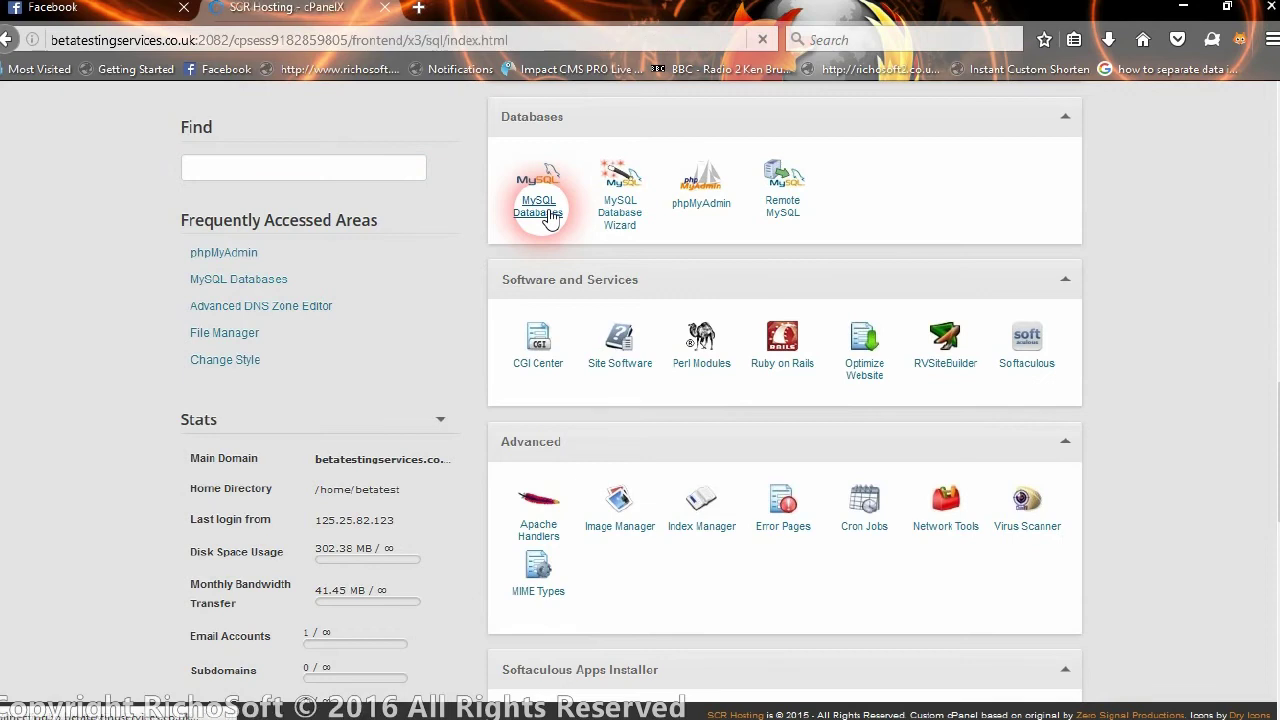
pyautogui.scroll(-3, 475, 405)
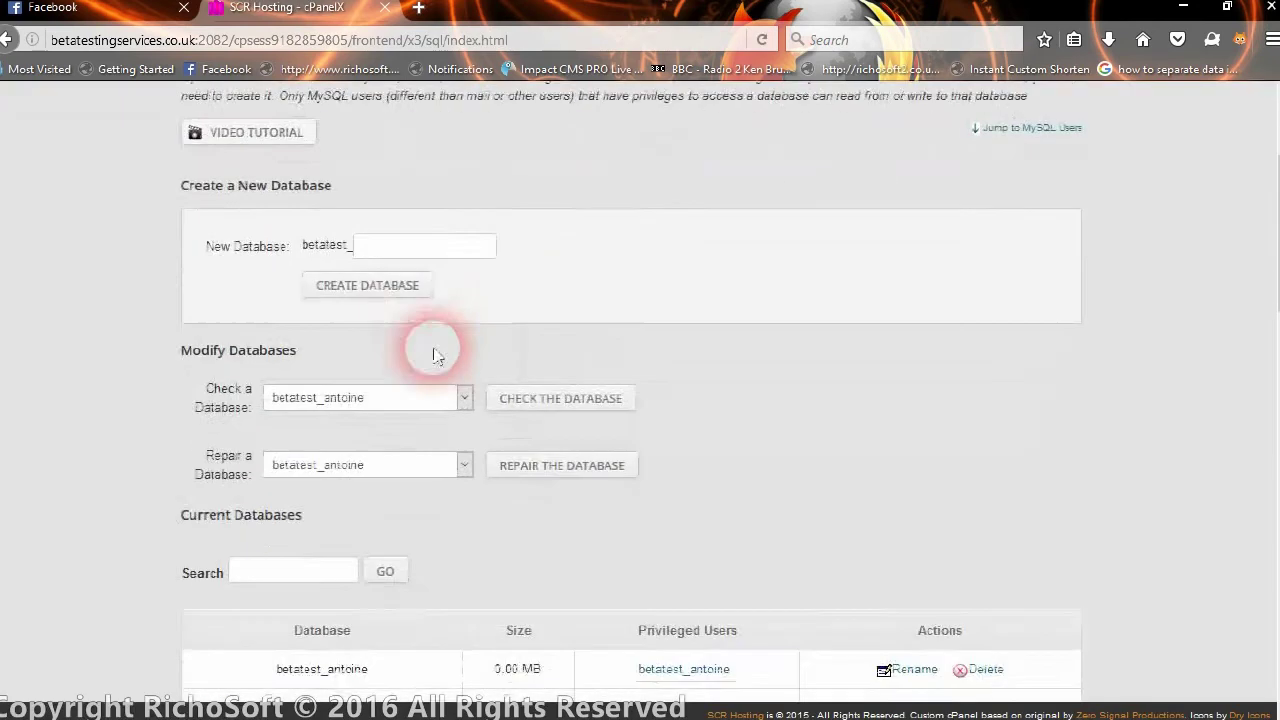
pyautogui.click(414, 244)
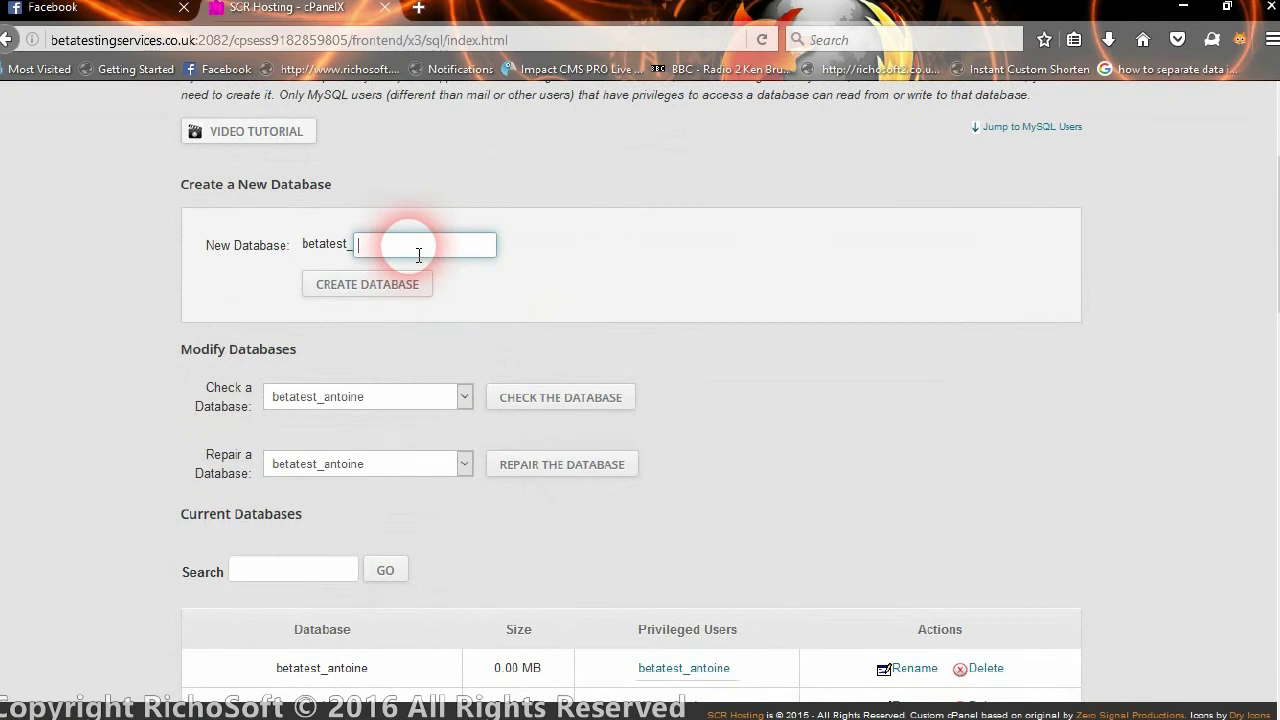
pyautogui.write('m')
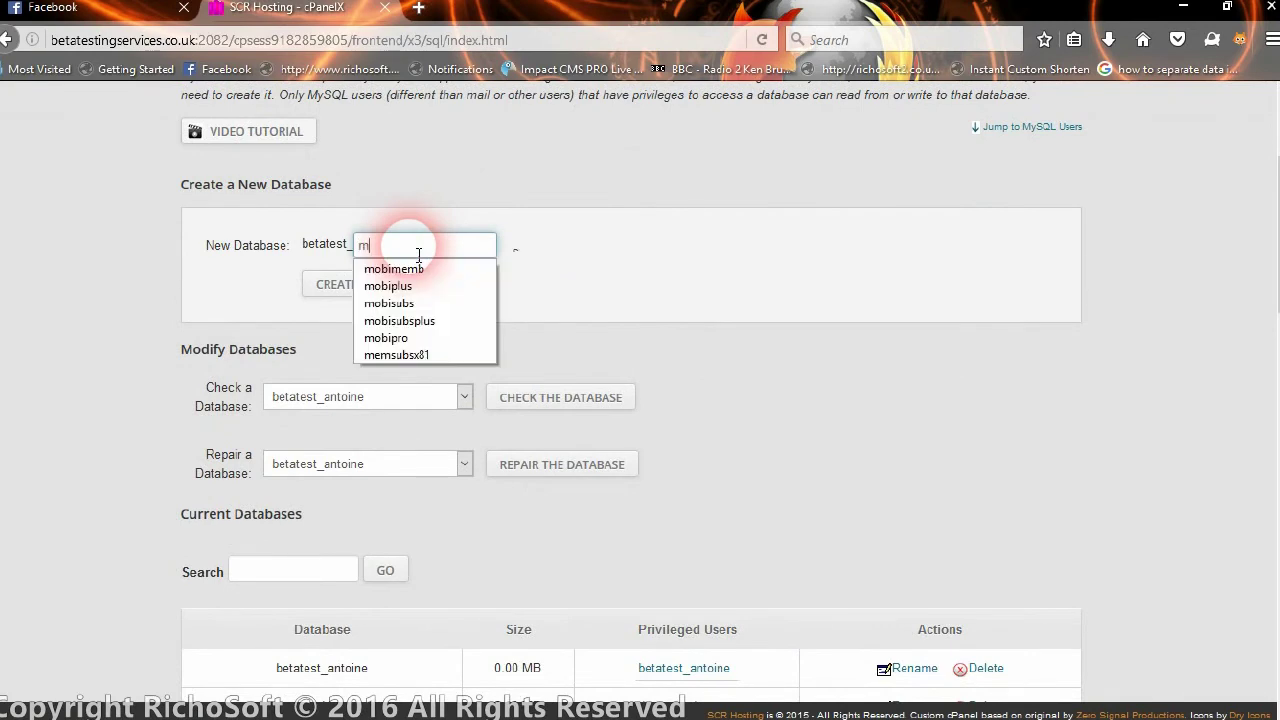
pyautogui.write('obicms')
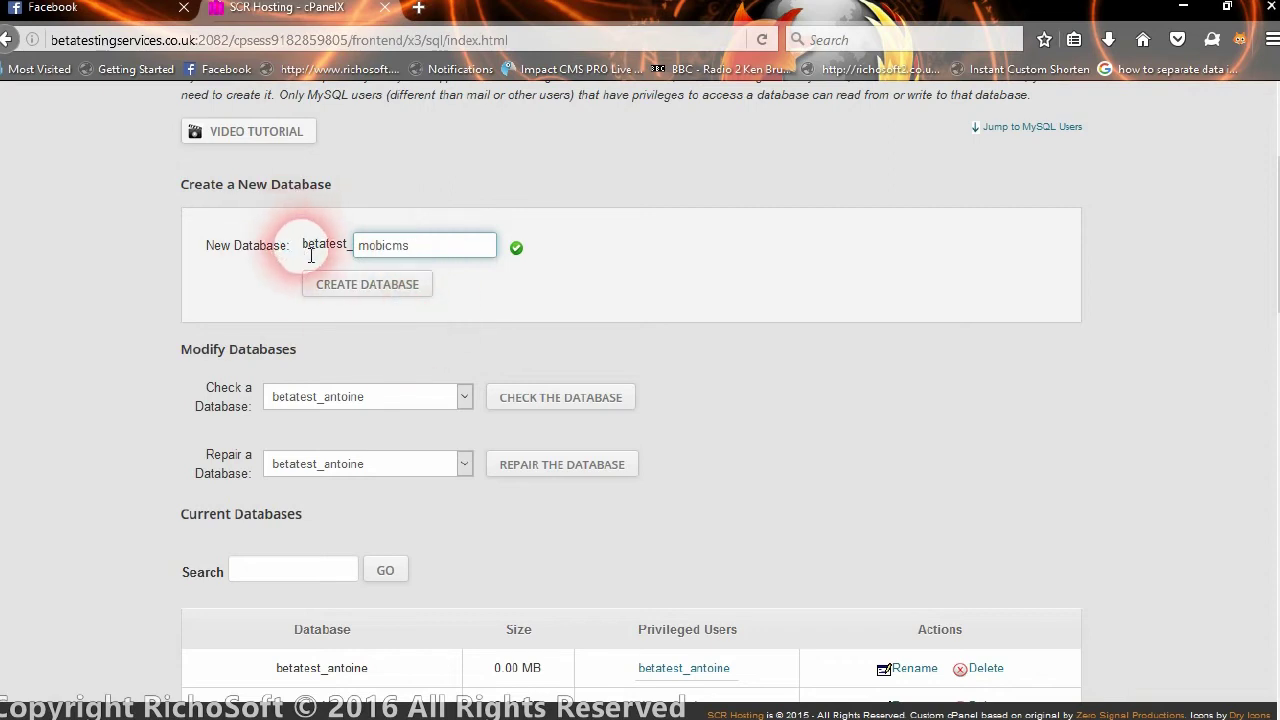
pyautogui.moveTo(305, 252); pyautogui.dragTo(357, 255)
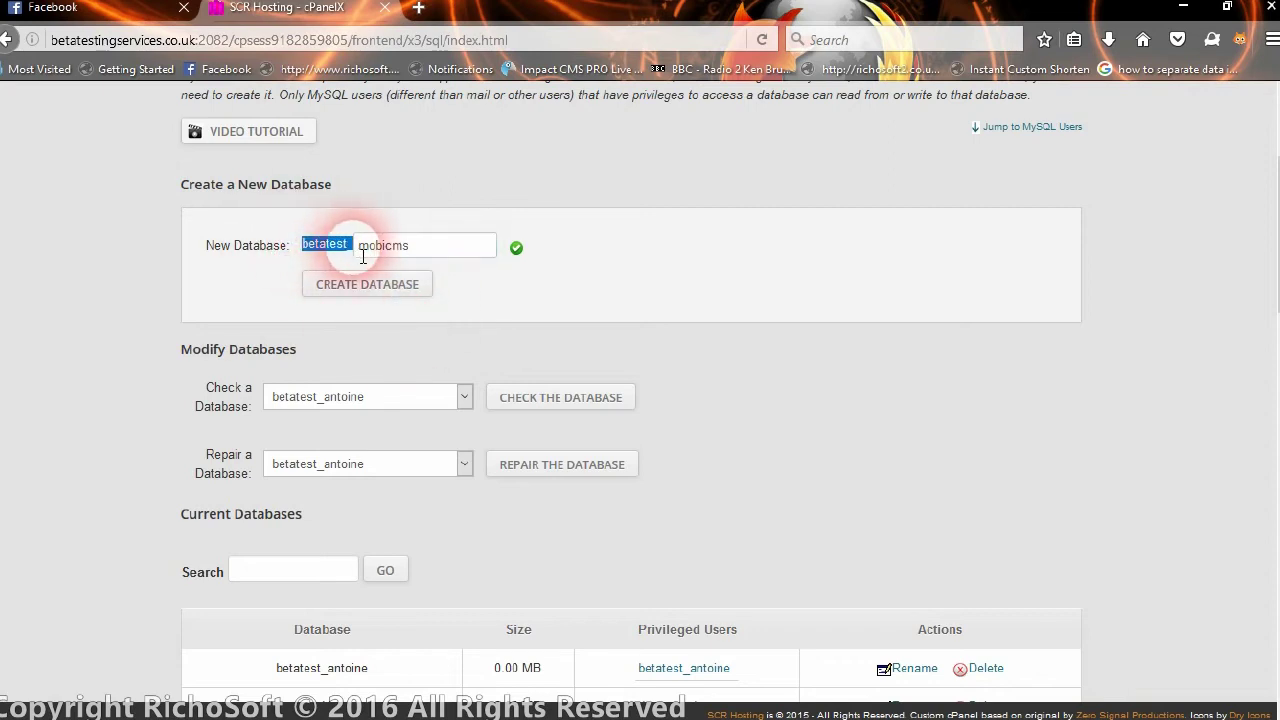
pyautogui.click(461, 255)
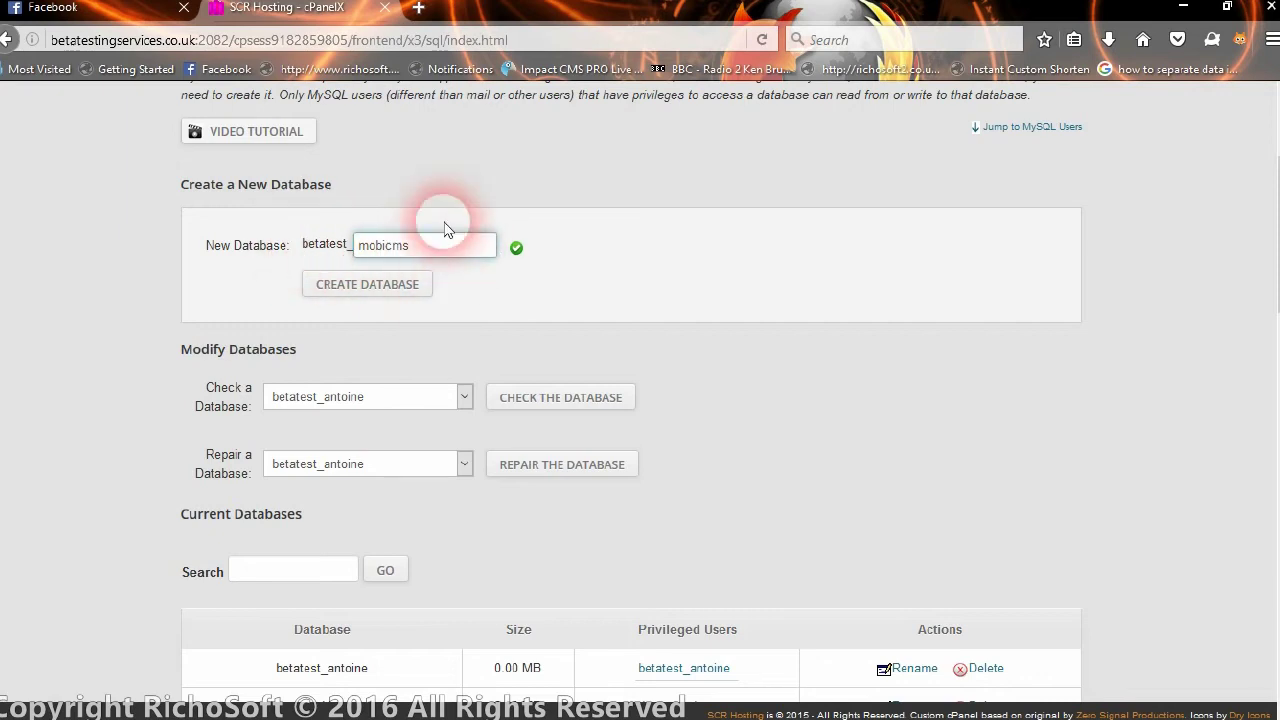
pyautogui.click(379, 286)
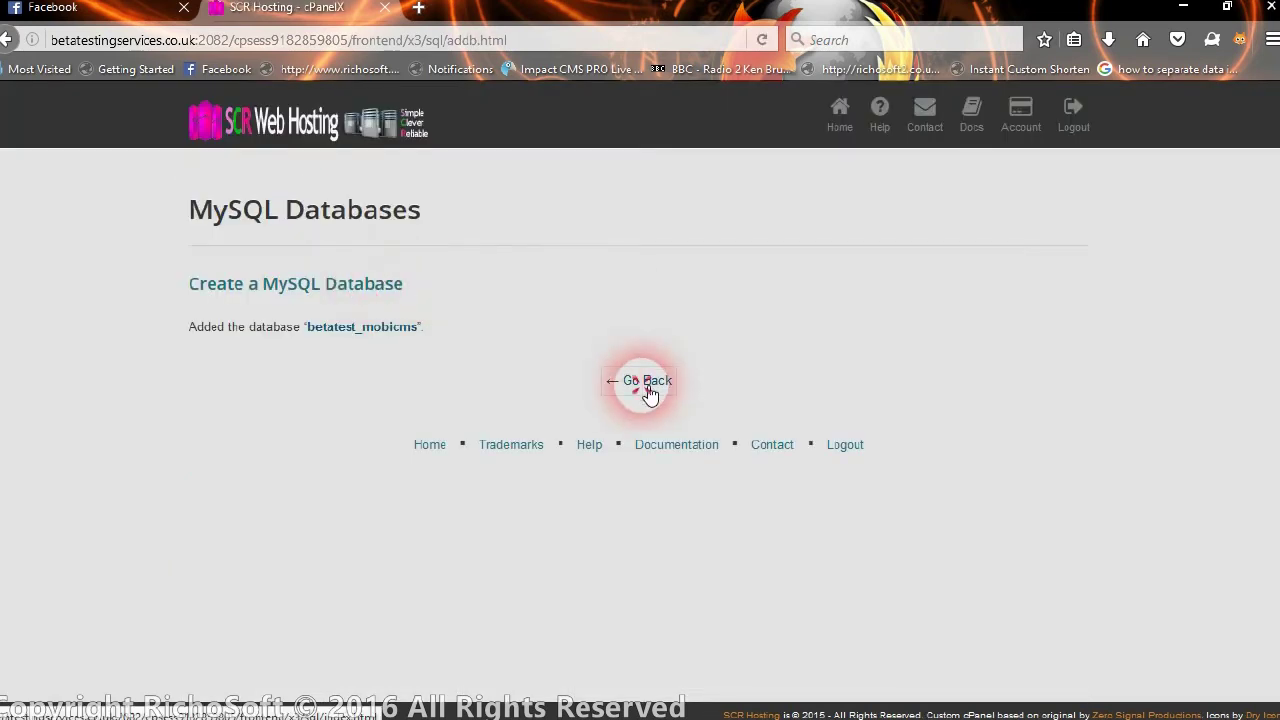
pyautogui.click(647, 381)
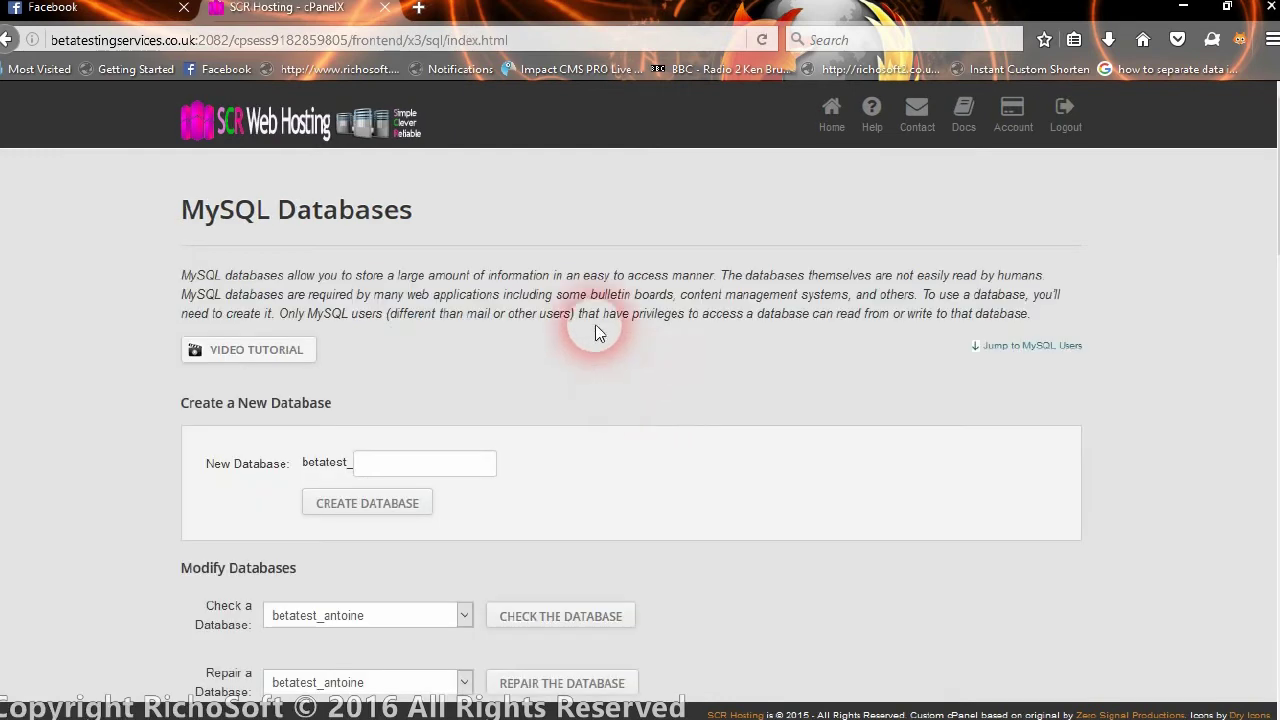
# Enter mobicms as the new MySQL username under the betatest_ prefix
pyautogui.scroll(-5, 595, 324)
pyautogui.scroll(-10, 586, 329)
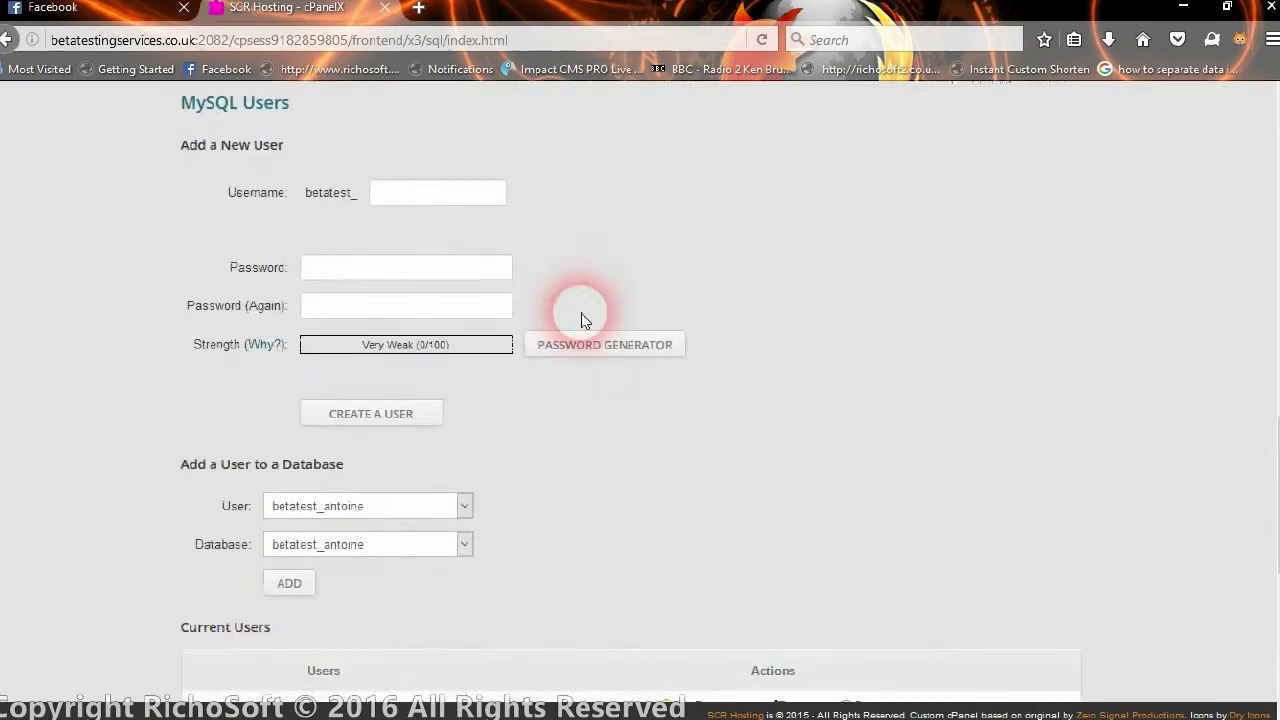
pyautogui.scroll(2, 581, 313)
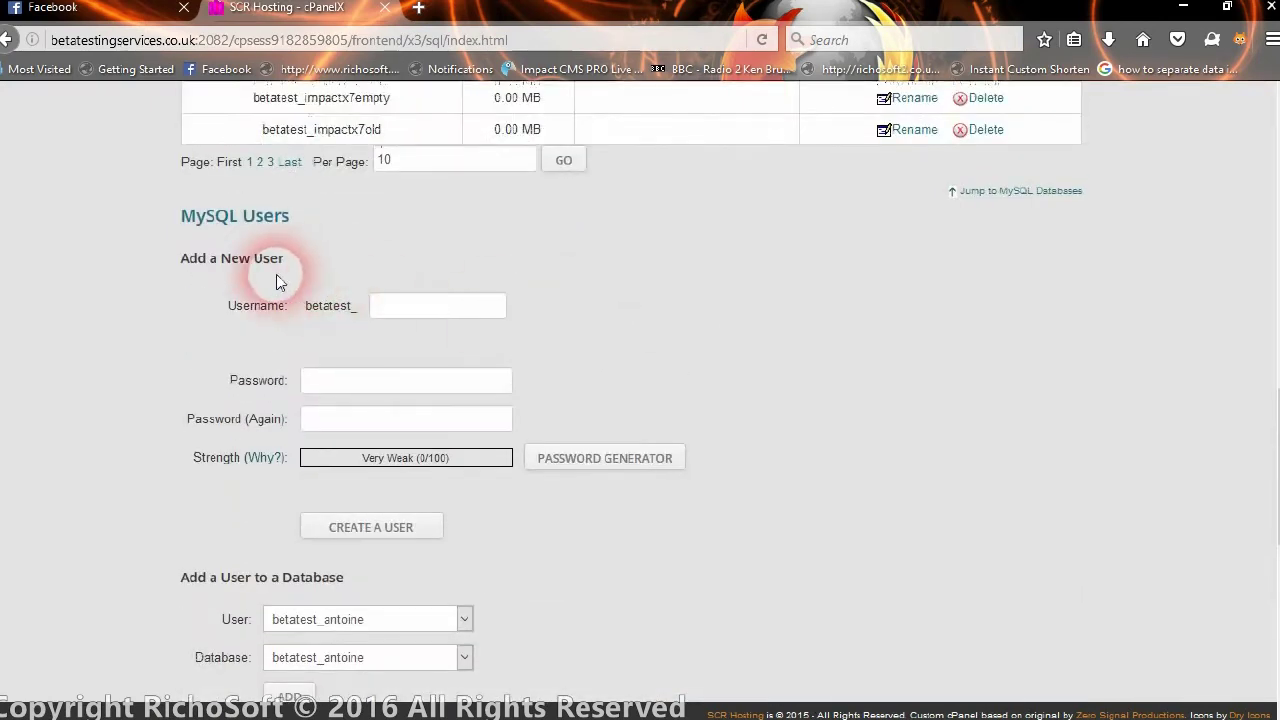
pyautogui.click(415, 324)
pyautogui.click(410, 312)
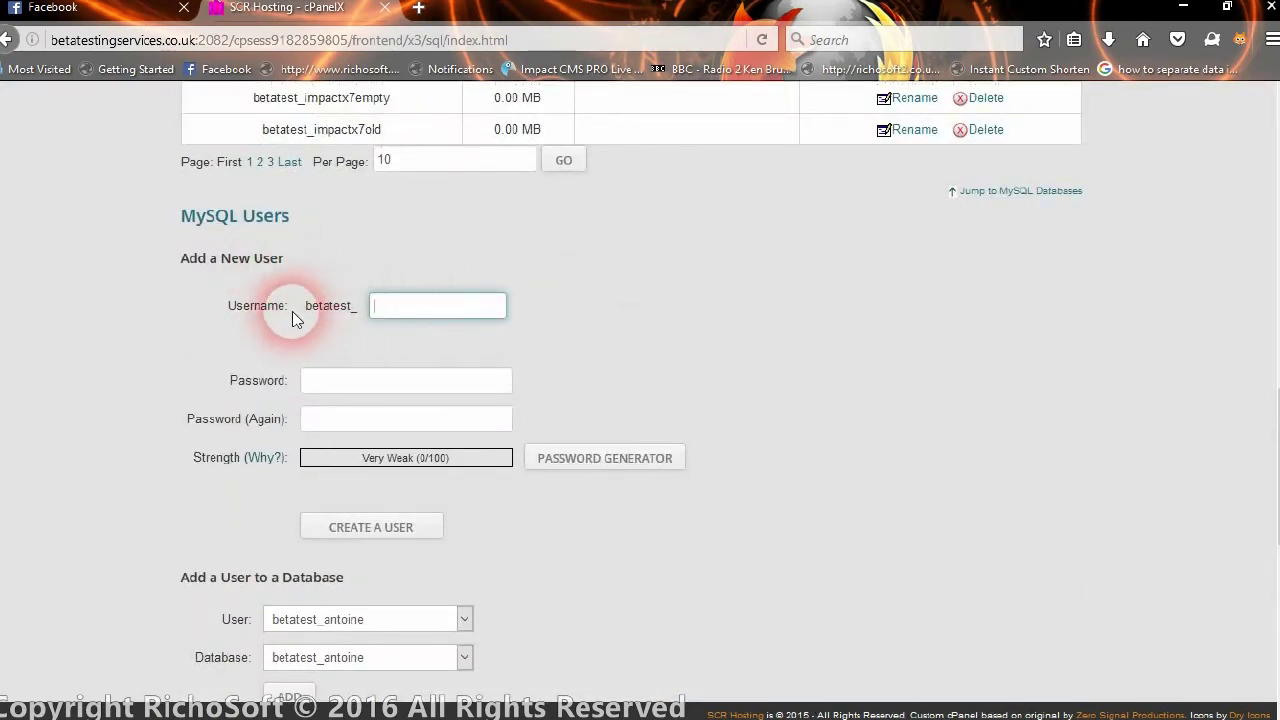
pyautogui.moveTo(303, 306); pyautogui.dragTo(366, 314)
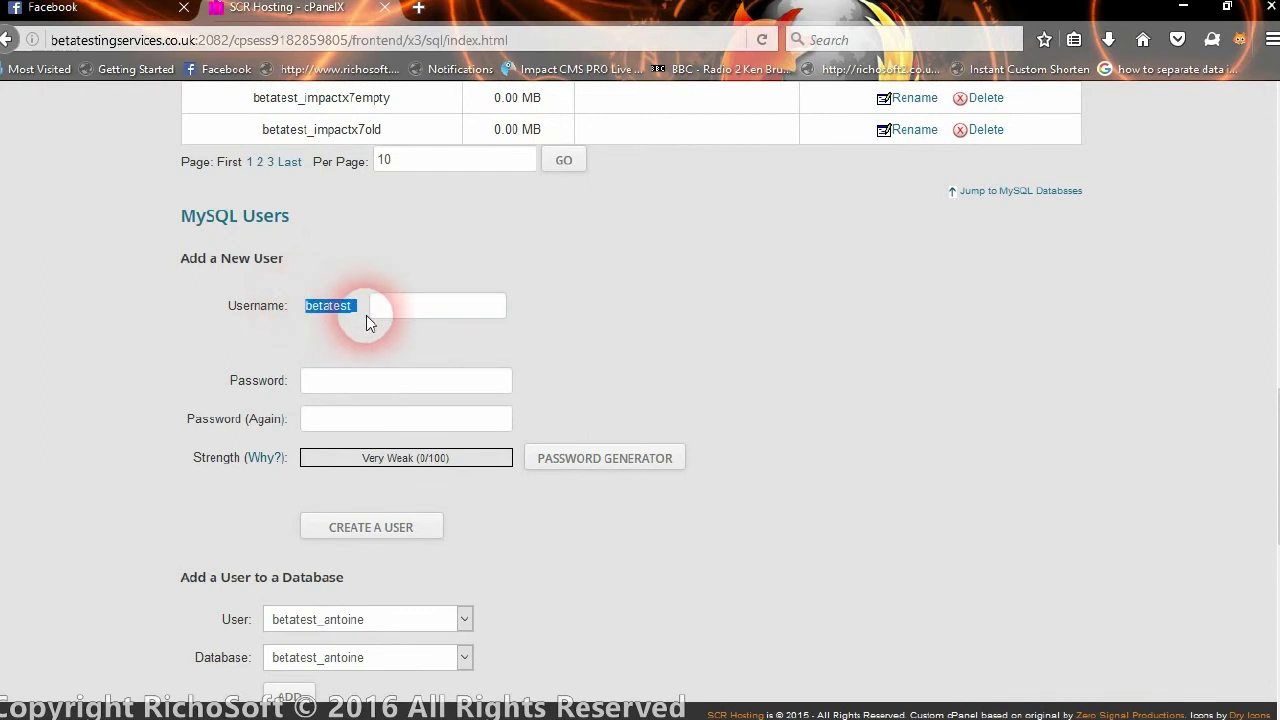
pyautogui.click(400, 305)
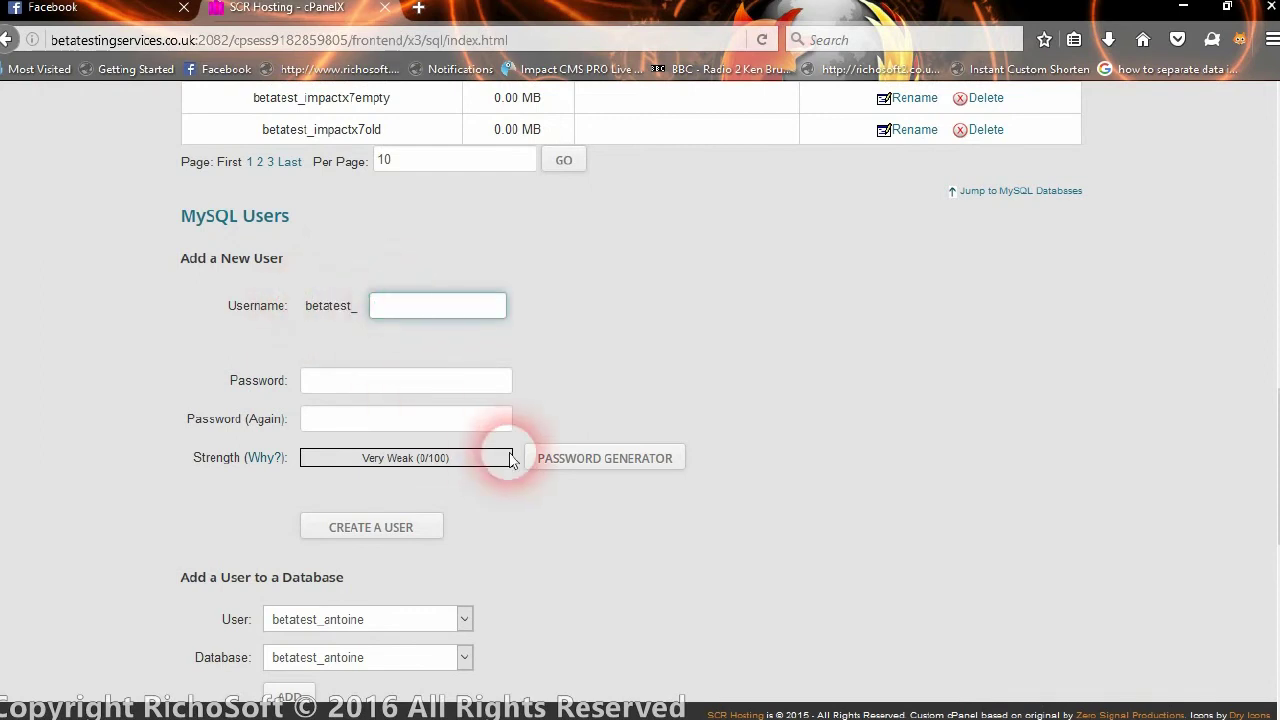
pyautogui.write('mob')
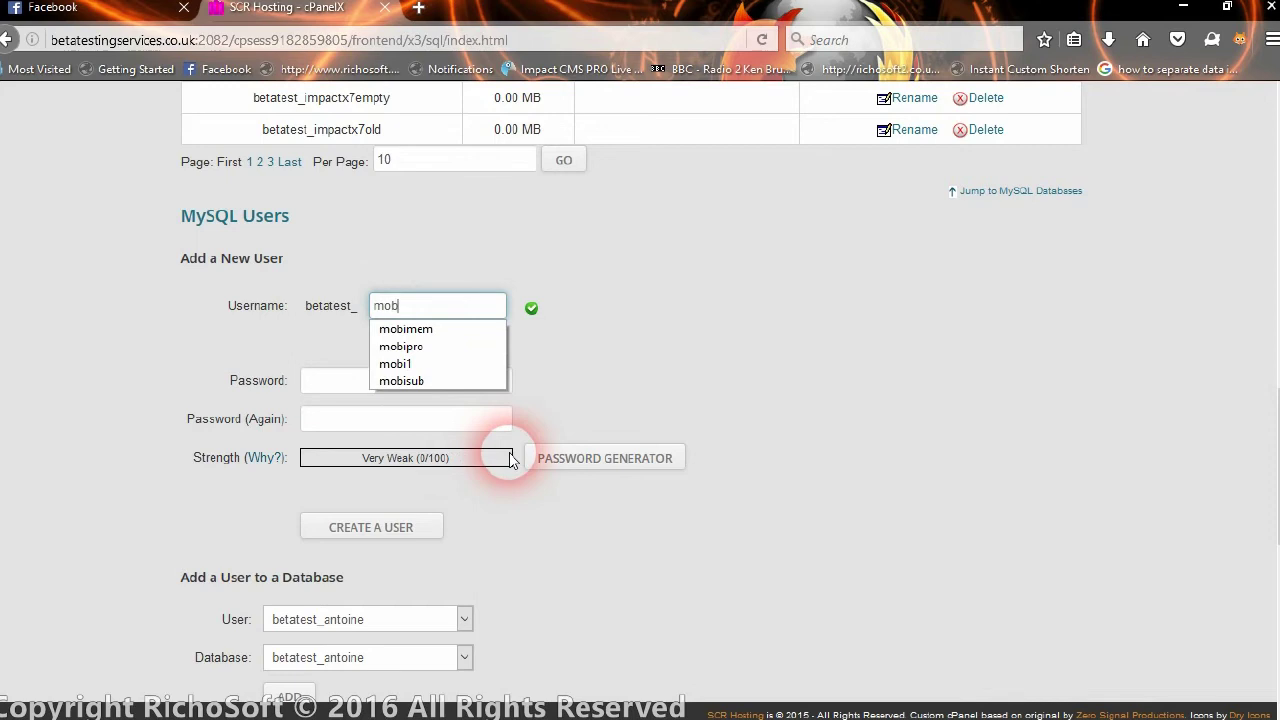
pyautogui.write('icms')
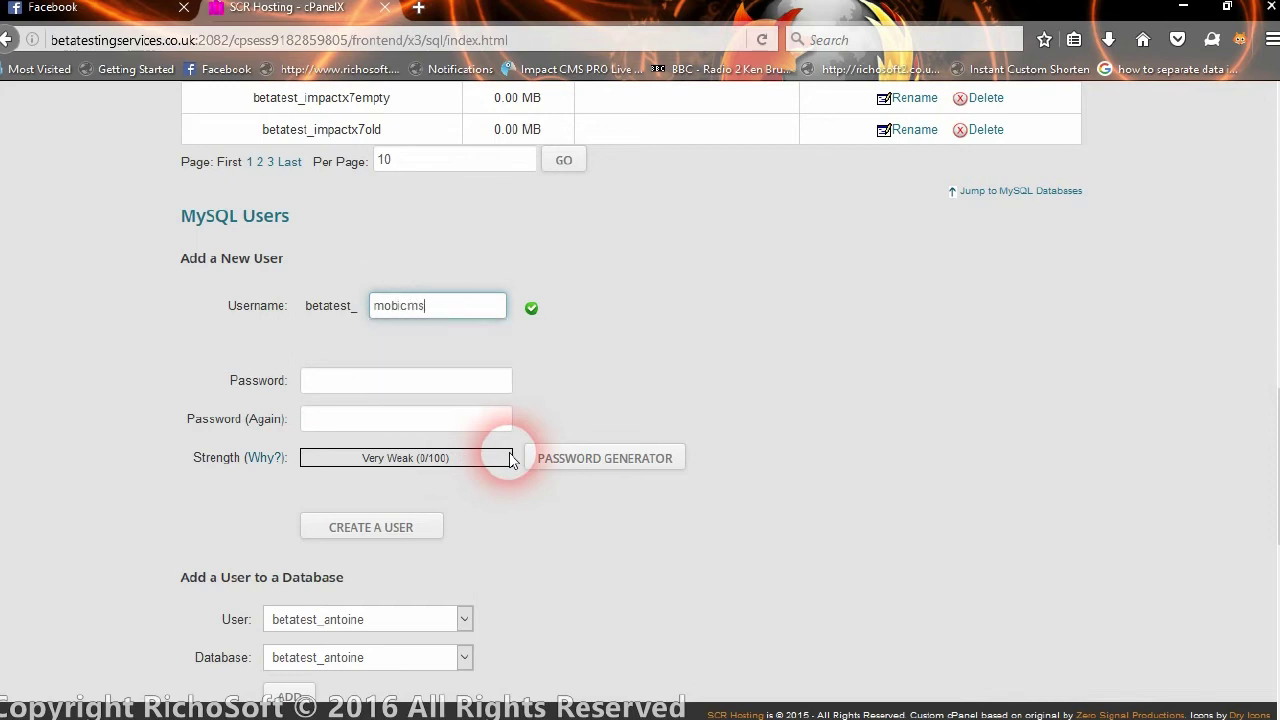
# Enter and confirm a very strong password, then create the MySQL user
pyautogui.click(360, 388)
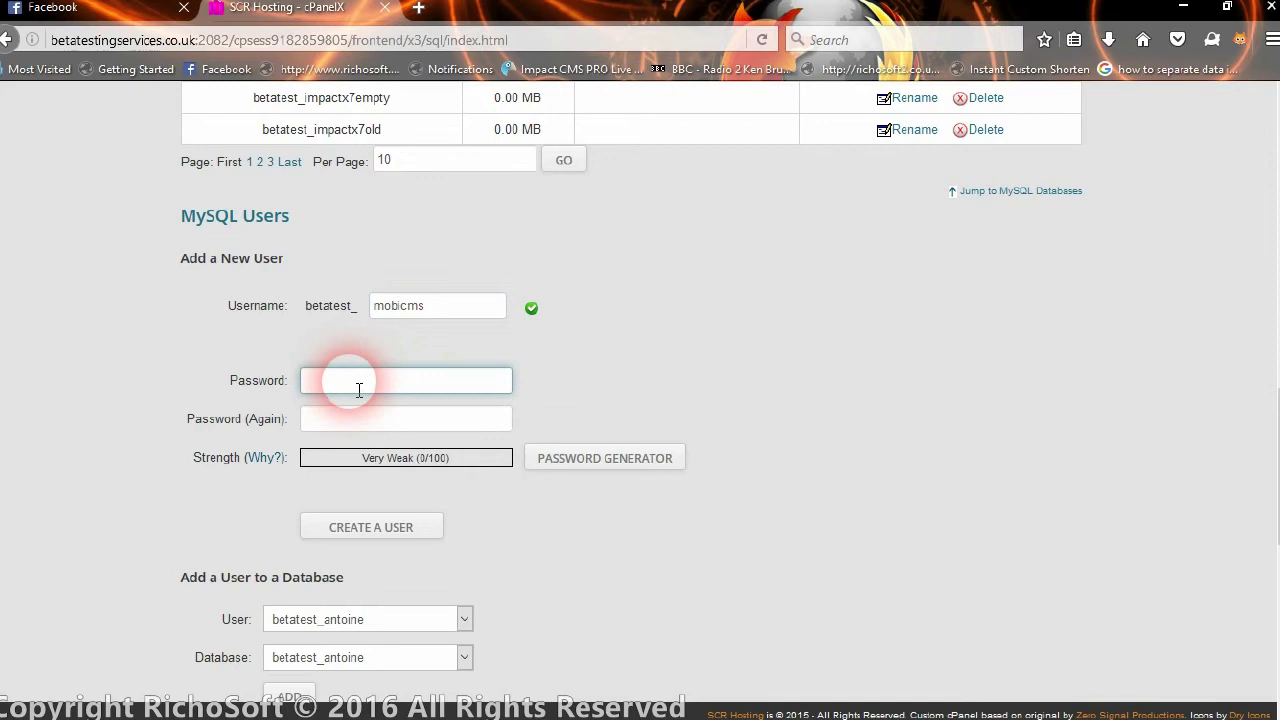
pyautogui.write('•••••')
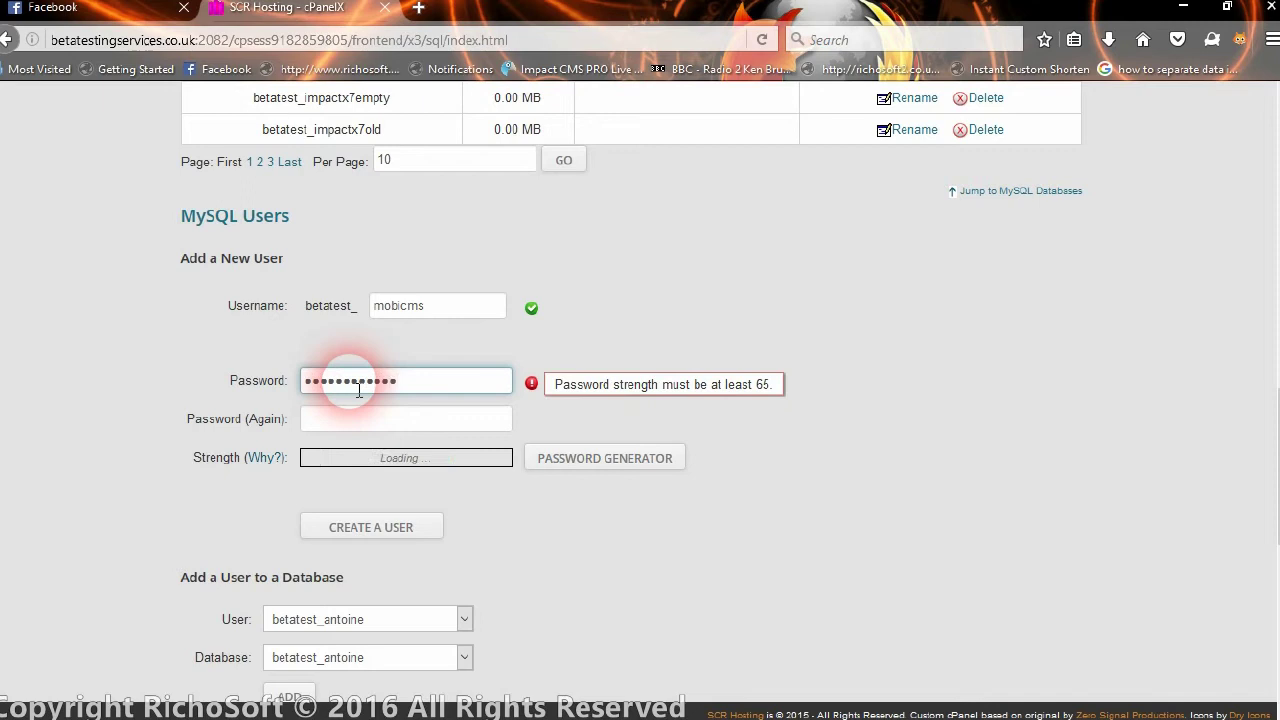
pyautogui.click(345, 418)
pyautogui.write('••')
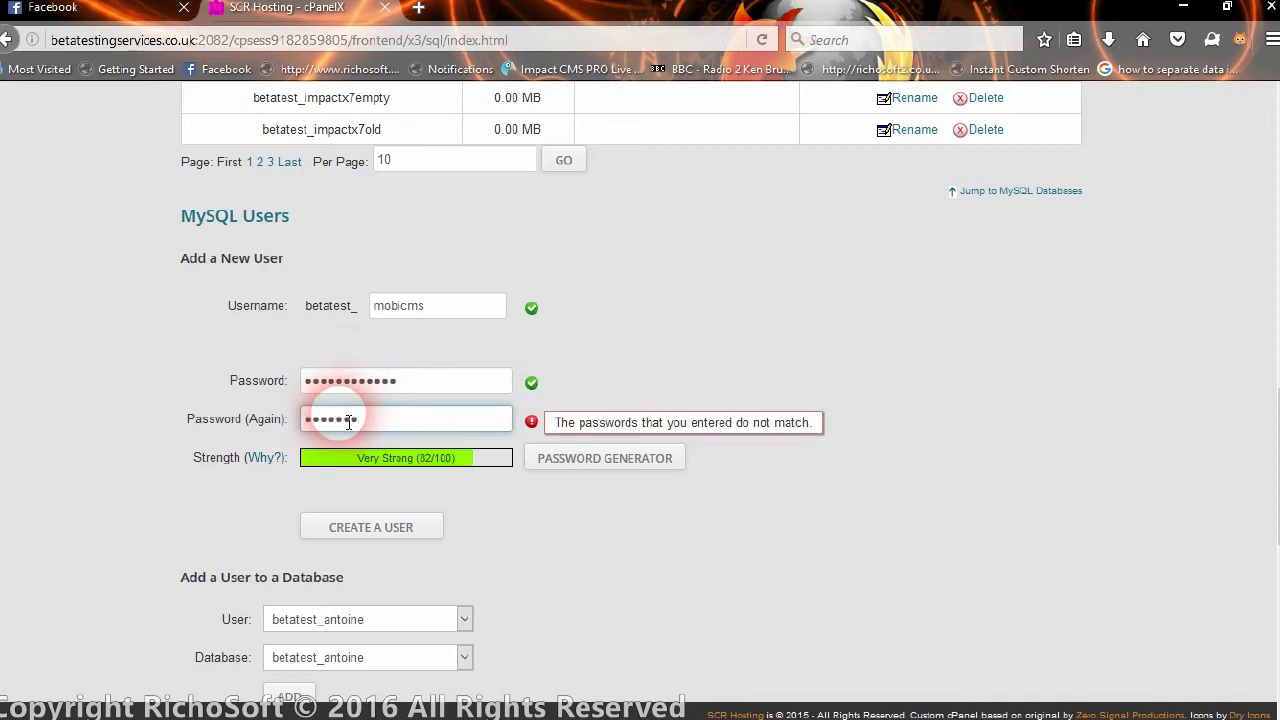
pyautogui.write('••••••••••')
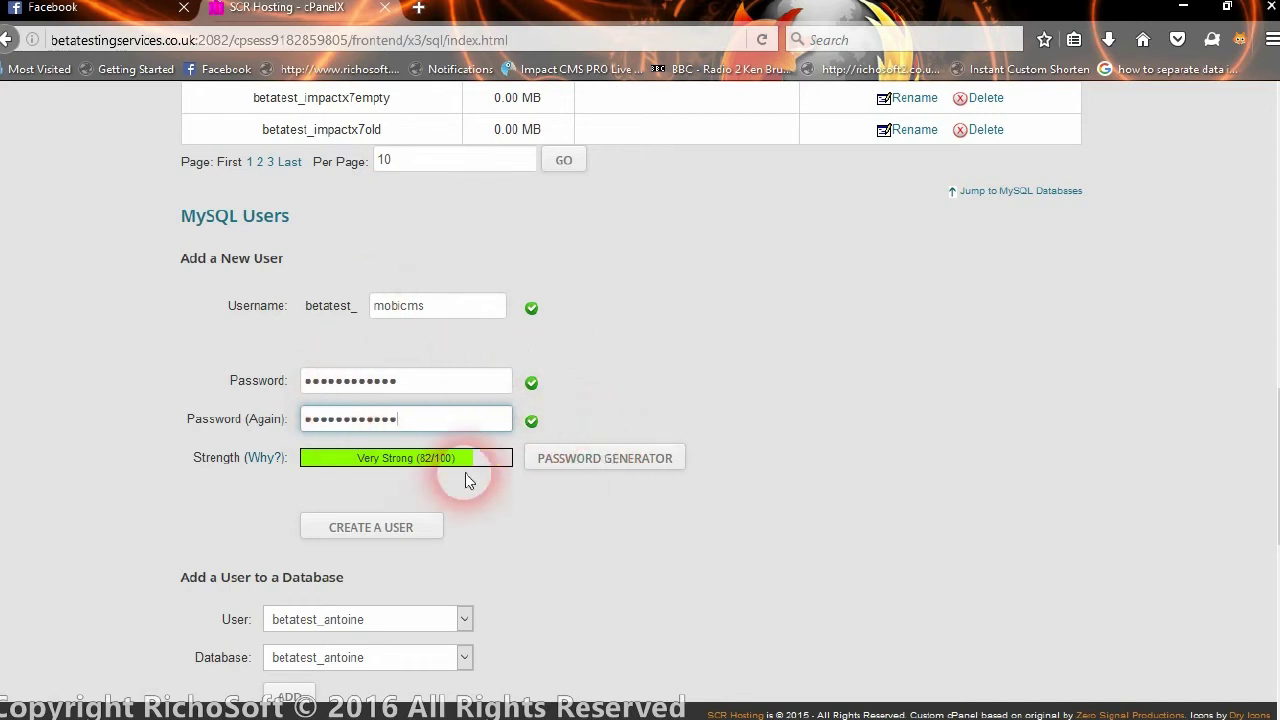
pyautogui.scroll(-2, 480, 480)
pyautogui.click(359, 428)
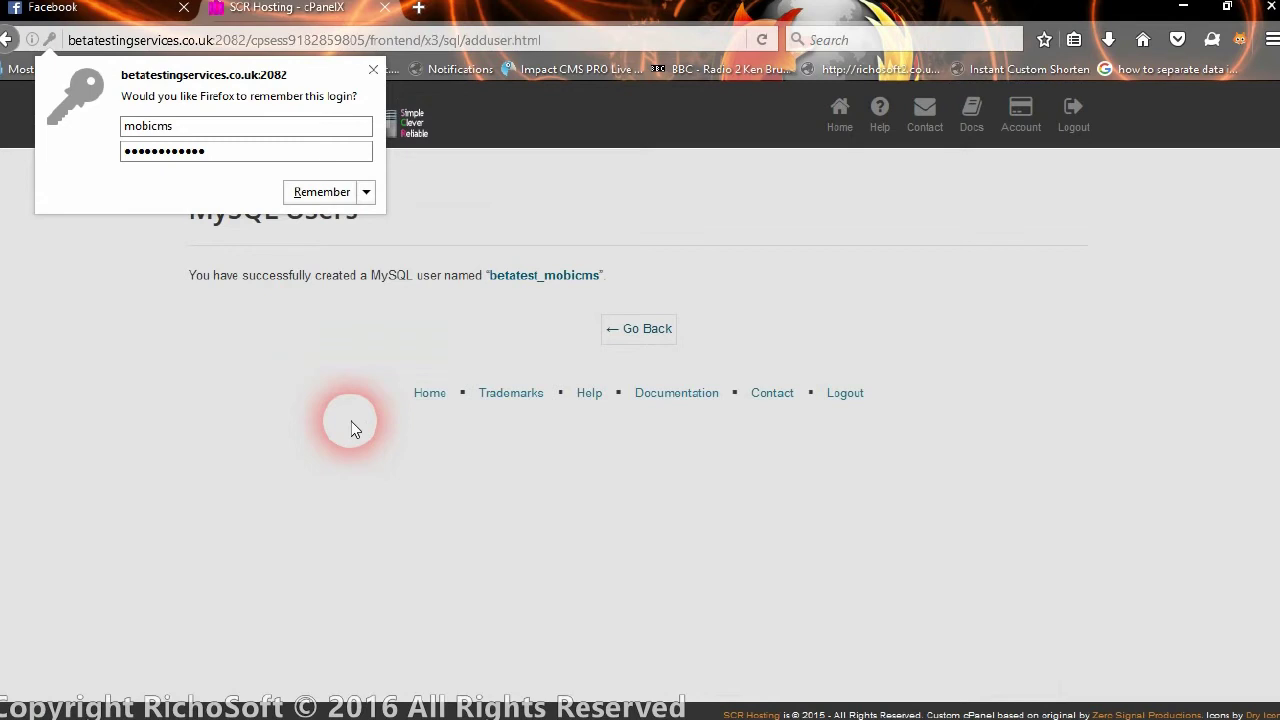
# Add user betatest_mobicms to database betatest_mobicms under Add a User to a Database
pyautogui.click(648, 345)
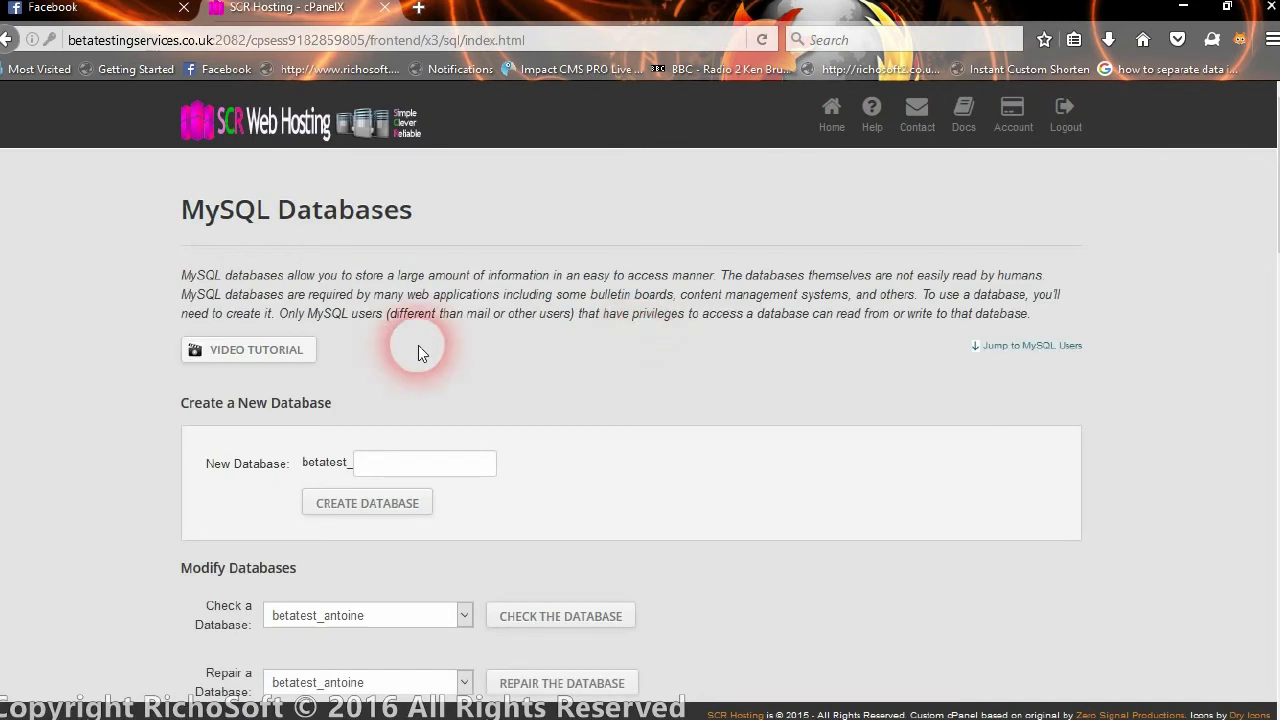
pyautogui.scroll(-12, 413, 335)
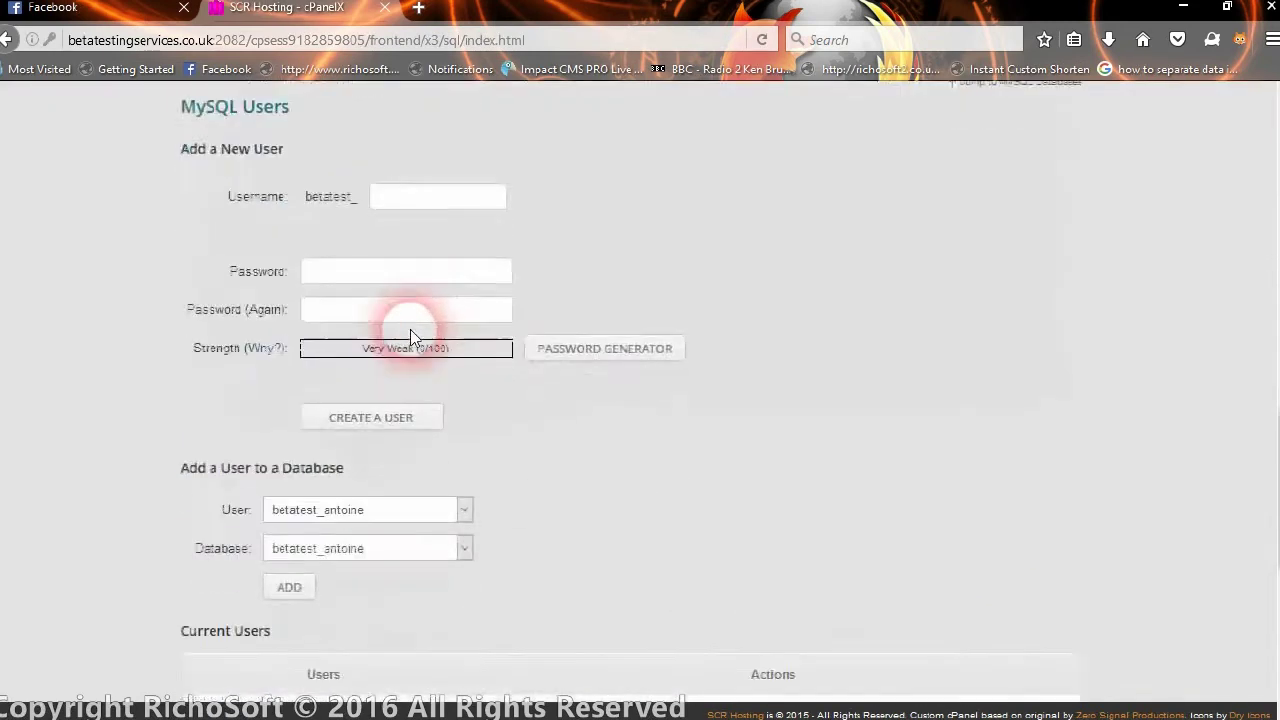
pyautogui.scroll(-1, 410, 338)
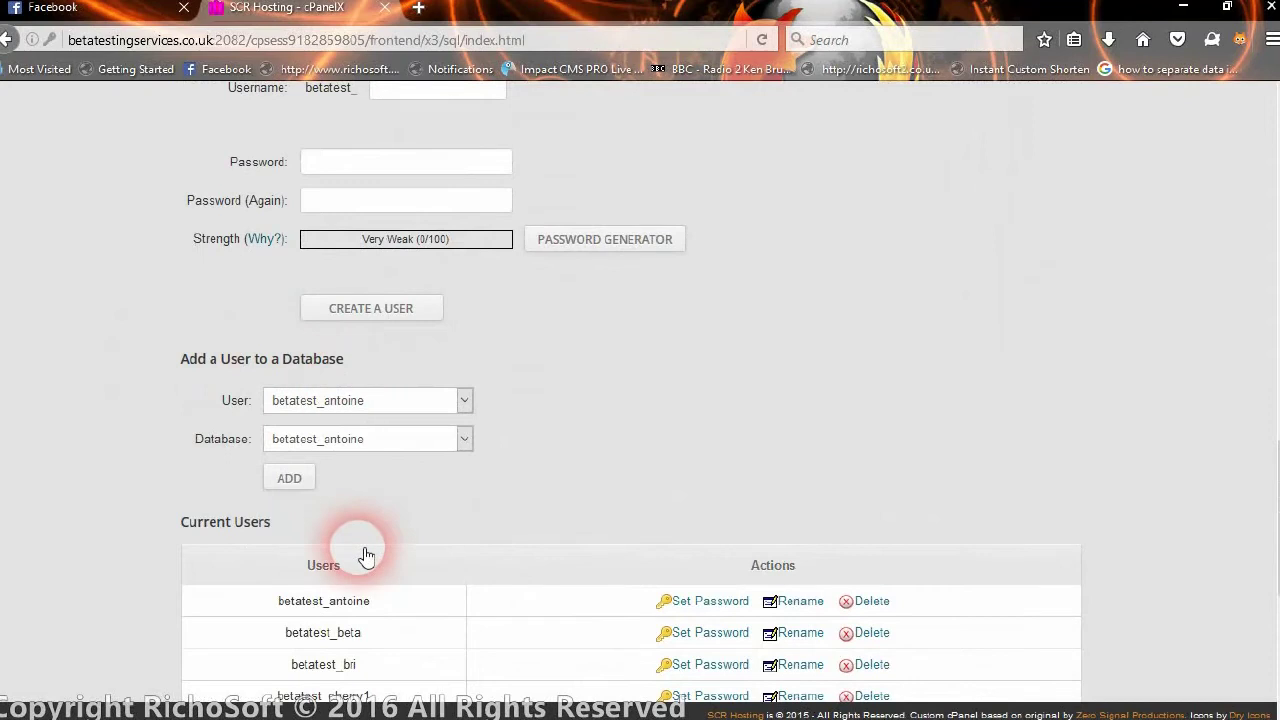
pyautogui.click(423, 412)
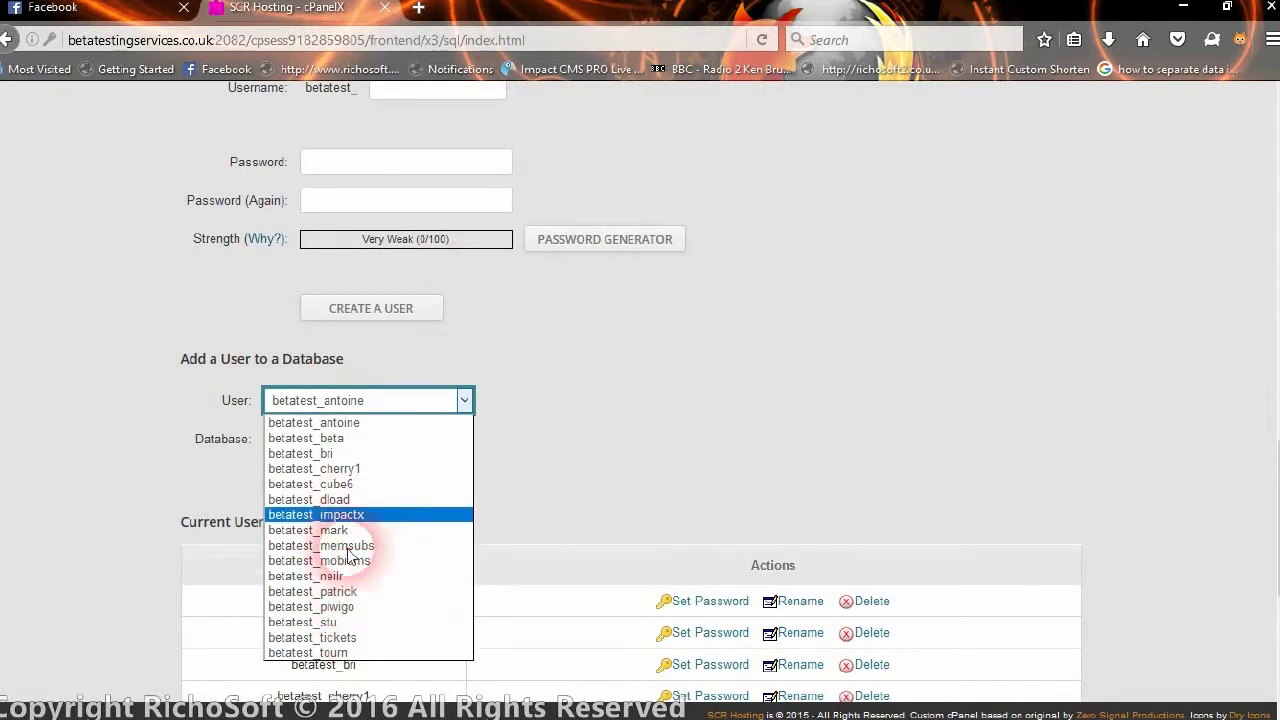
pyautogui.click(398, 566)
pyautogui.click(352, 445)
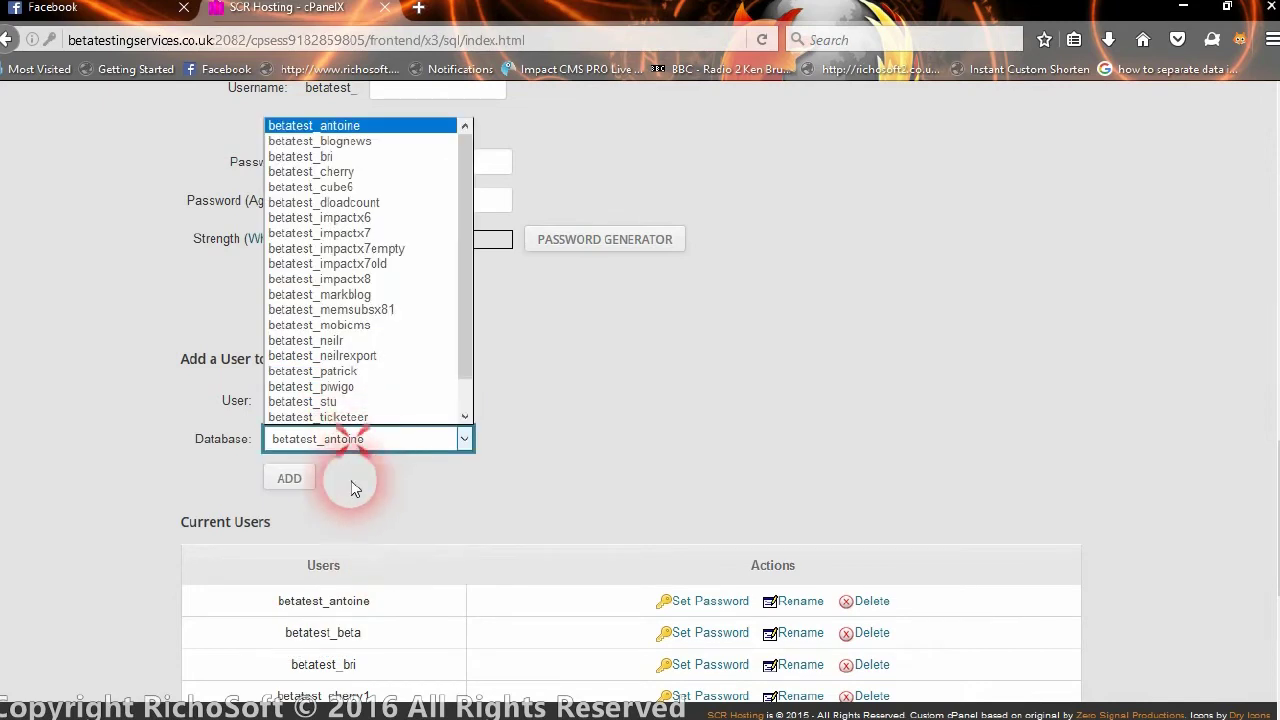
pyautogui.click(370, 326)
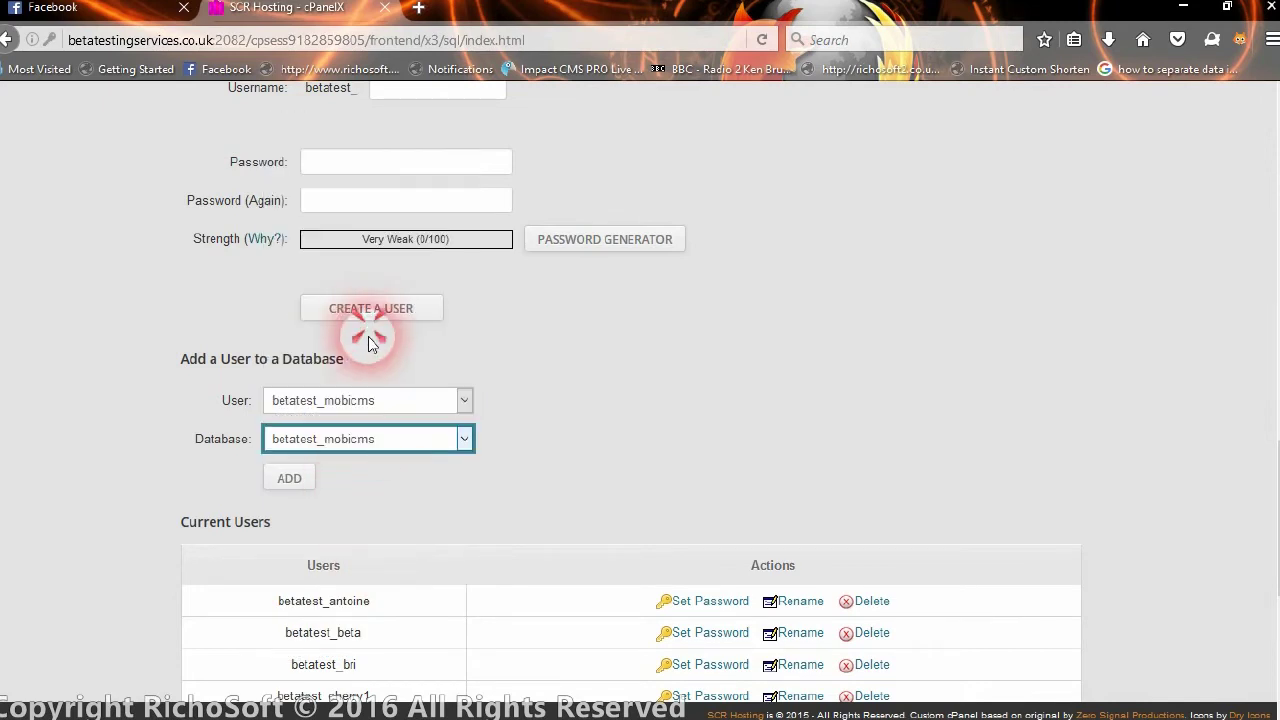
pyautogui.click(289, 478)
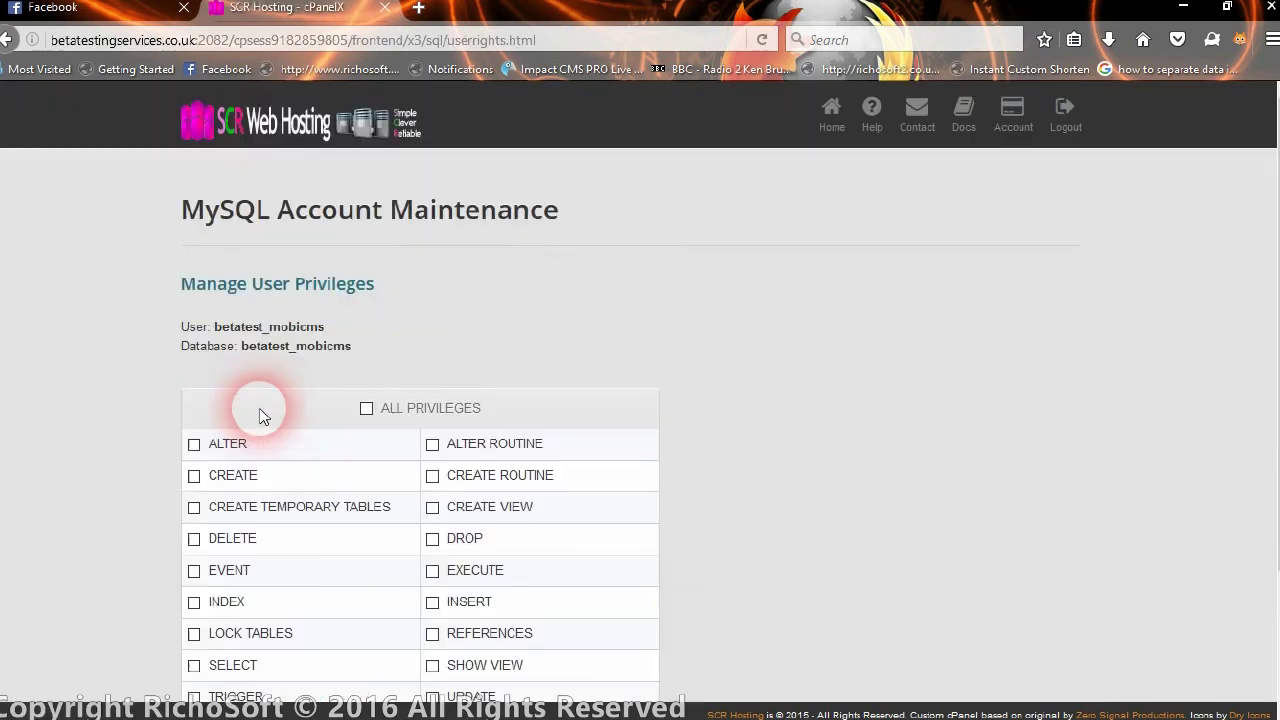
# Grant betatest_mobicms ALL PRIVILEGES on the database, save, and return to the cPanel home page
pyautogui.scroll(-3, 630, 362)
pyautogui.click(366, 234)
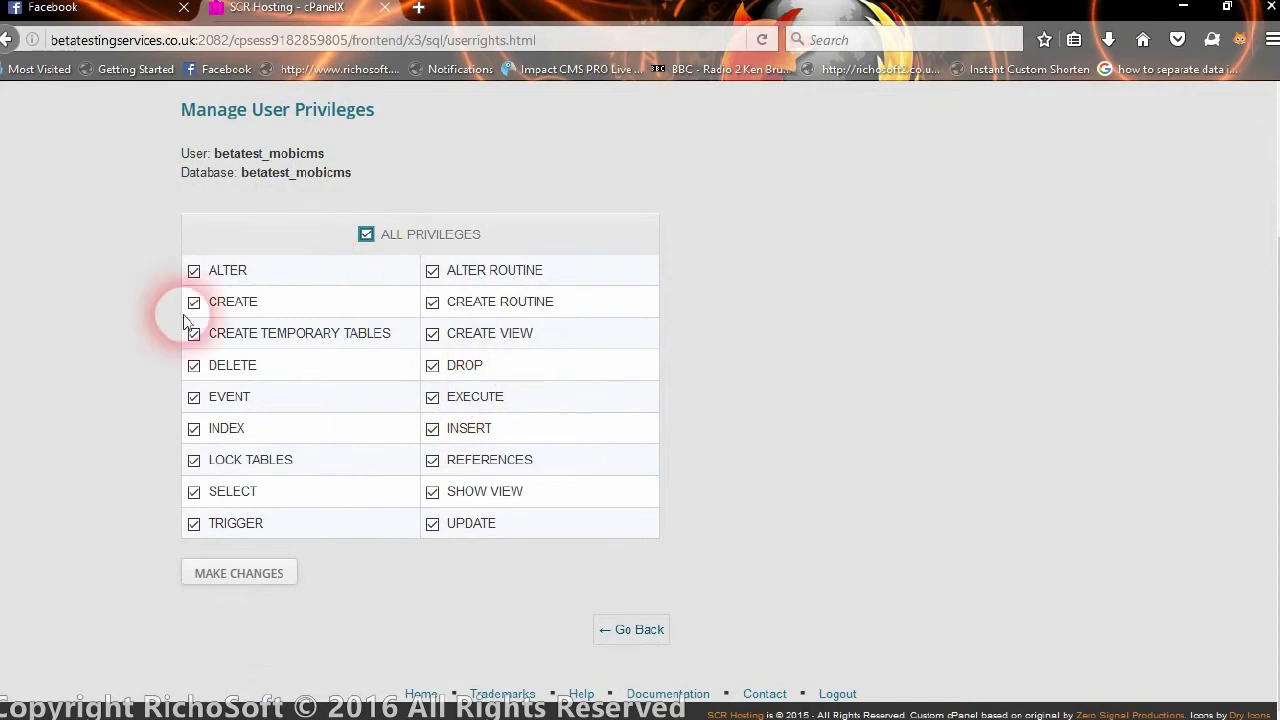
pyautogui.click(259, 576)
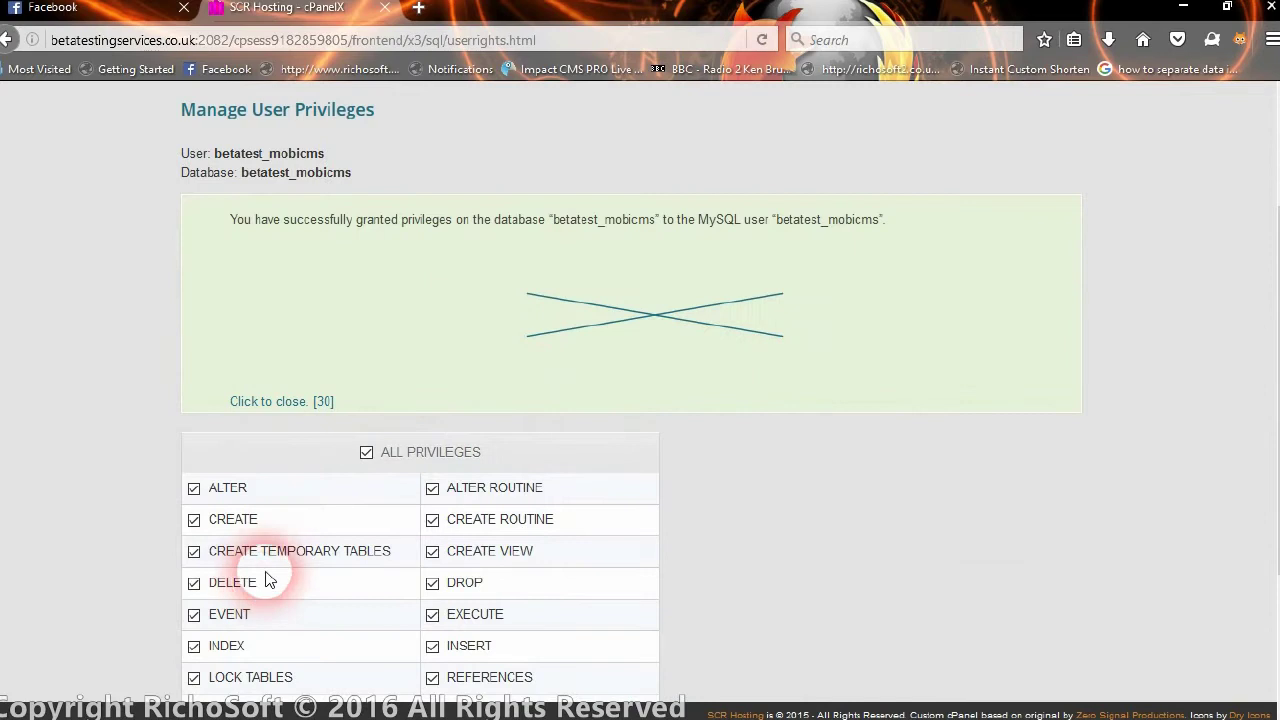
pyautogui.click(260, 401)
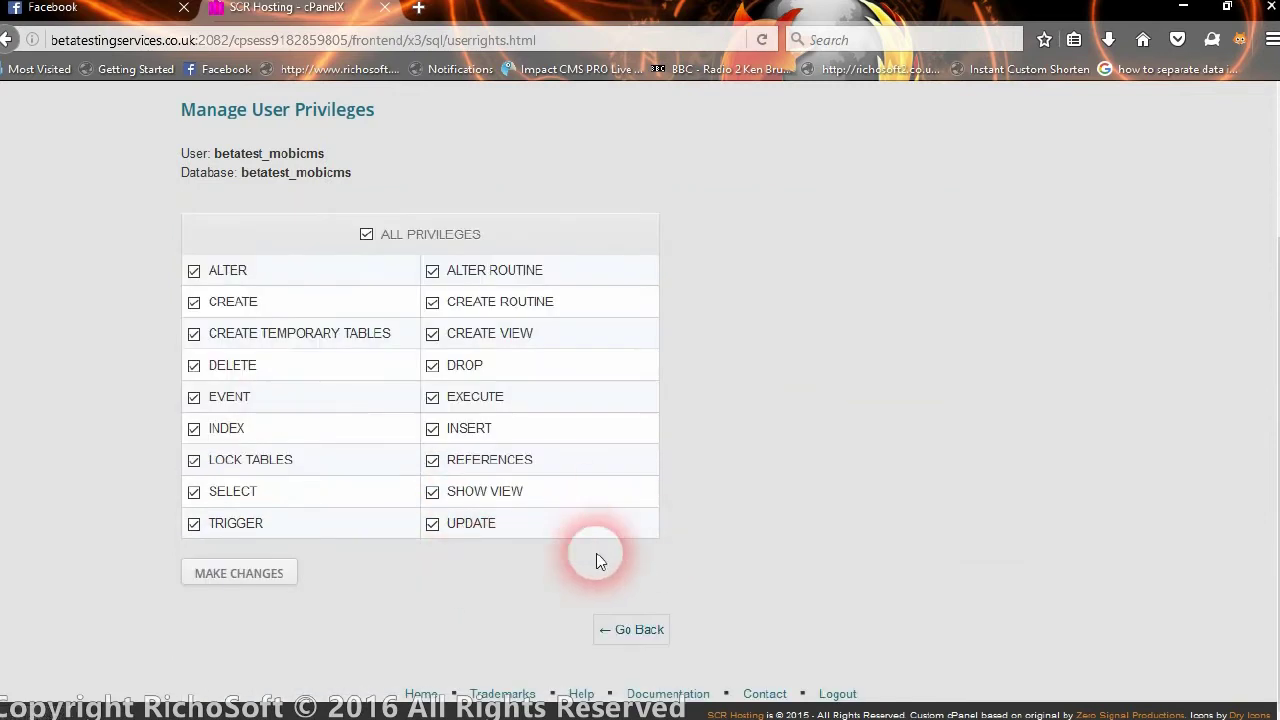
pyautogui.click(630, 628)
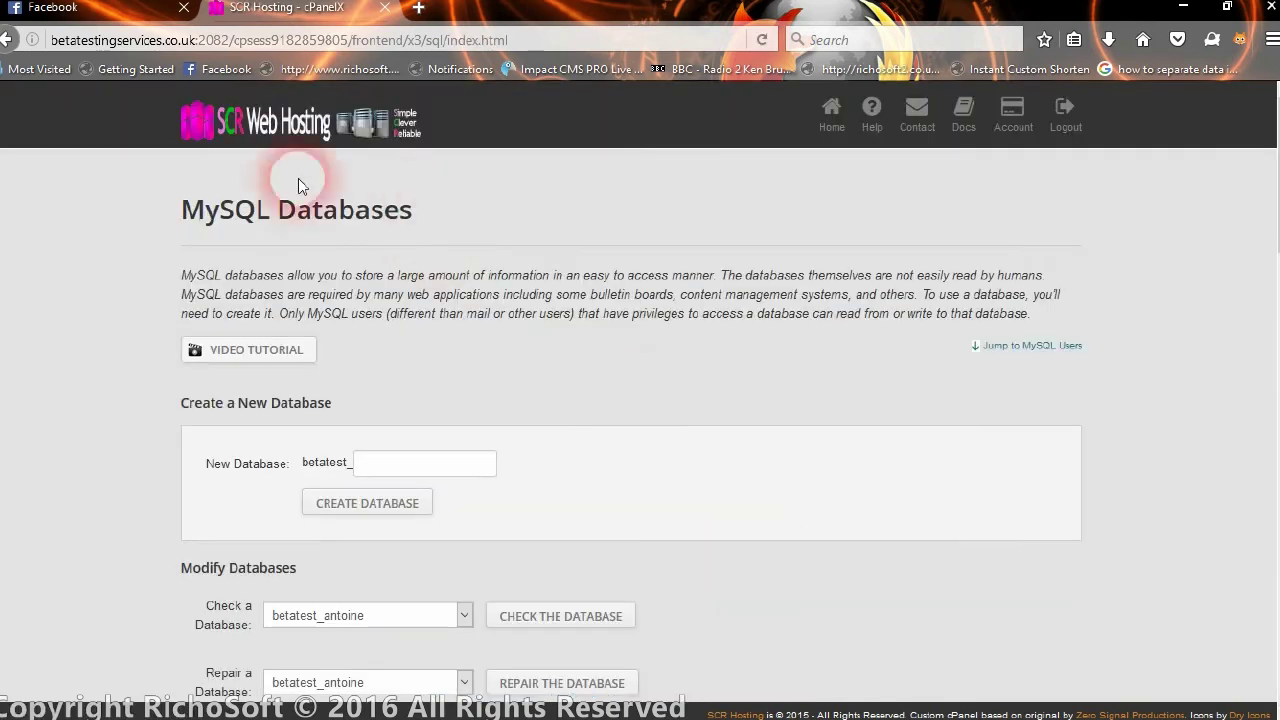
pyautogui.click(831, 114)
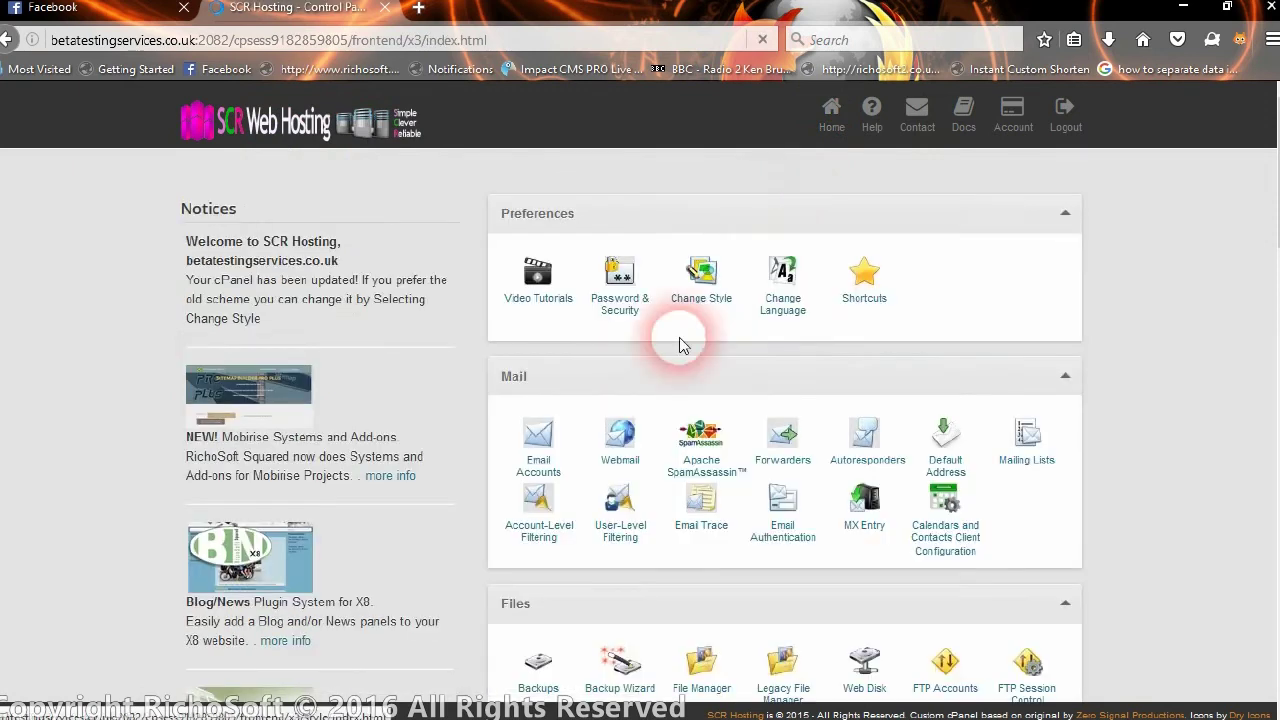
# Scroll down and back up through the cPanel home page sections
pyautogui.scroll(-10, 843, 463)
pyautogui.scroll(5, 848, 473)
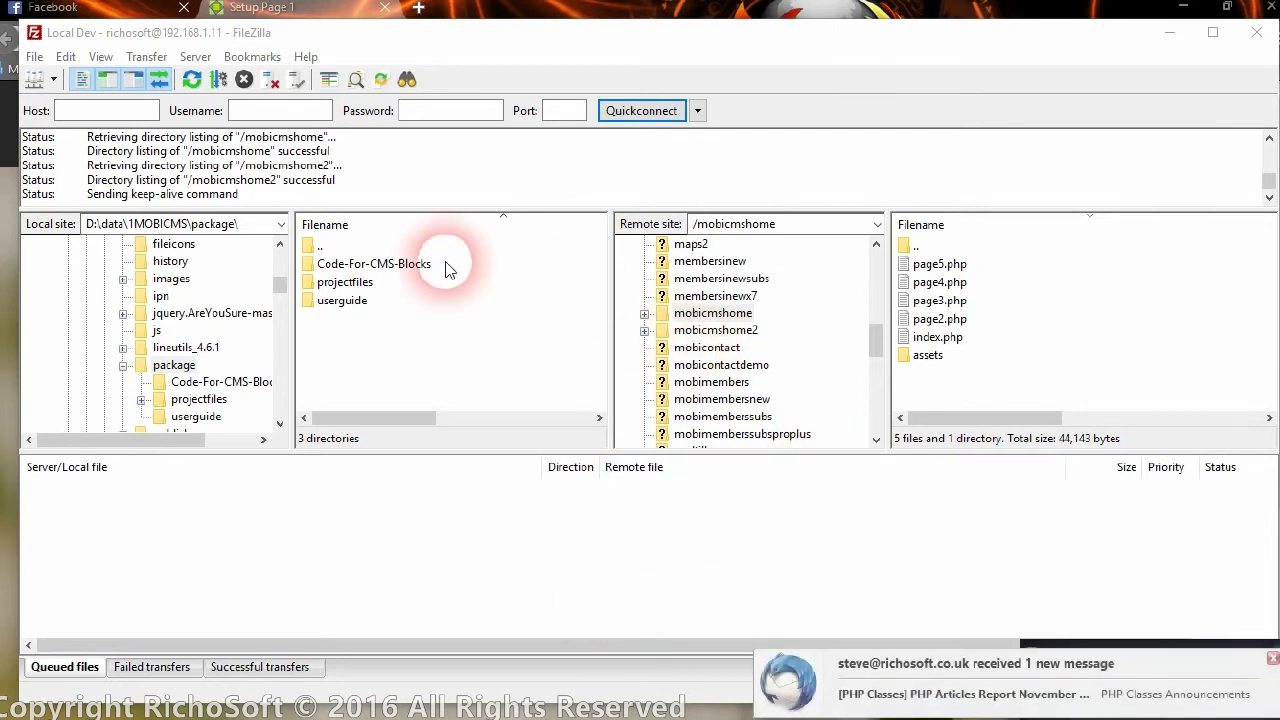
# Navigate the local pane up into the package folder and select remote /mobicmshome
pyautogui.click(323, 248)
pyautogui.doubleClick(323, 248)
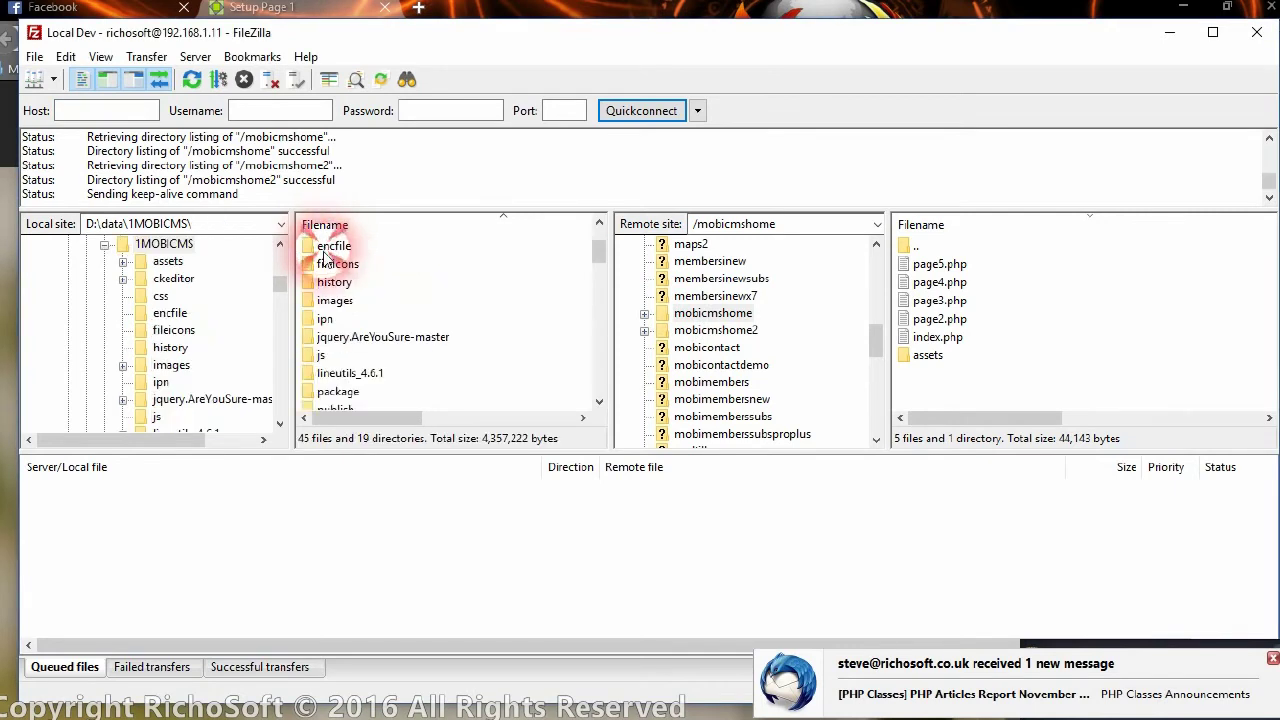
pyautogui.click(340, 394)
pyautogui.doubleClick(340, 394)
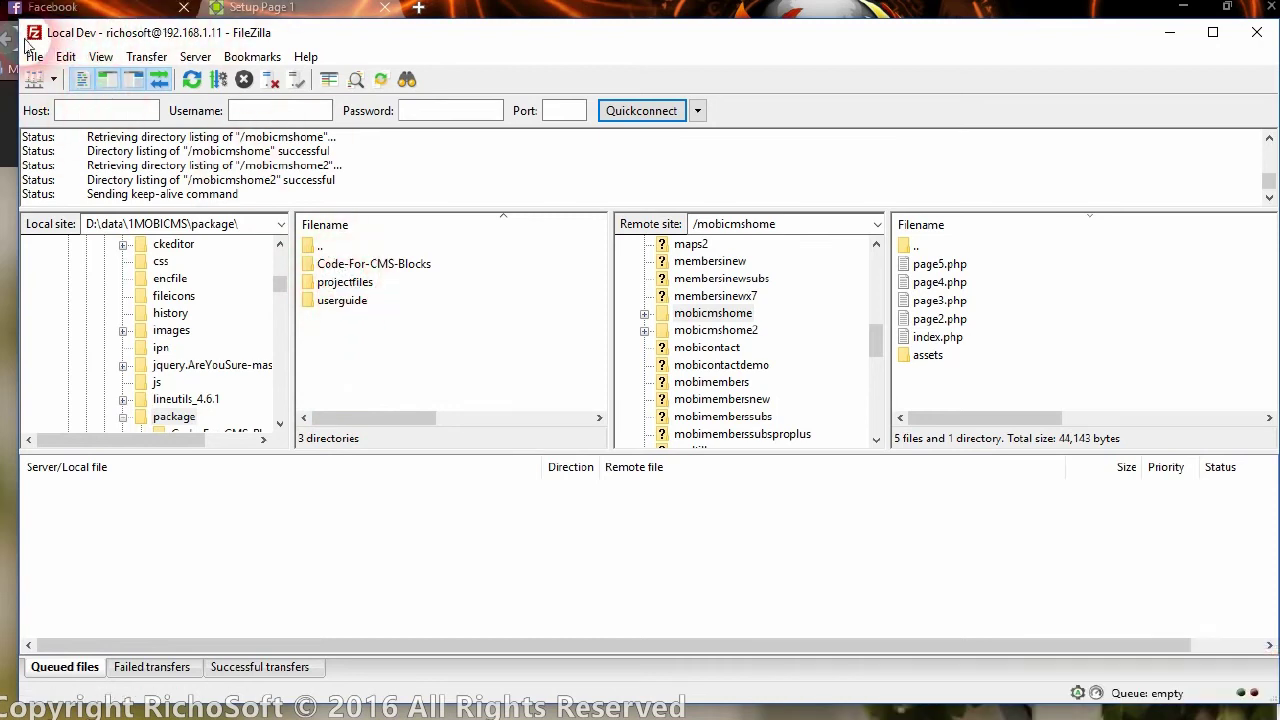
pyautogui.click(711, 313)
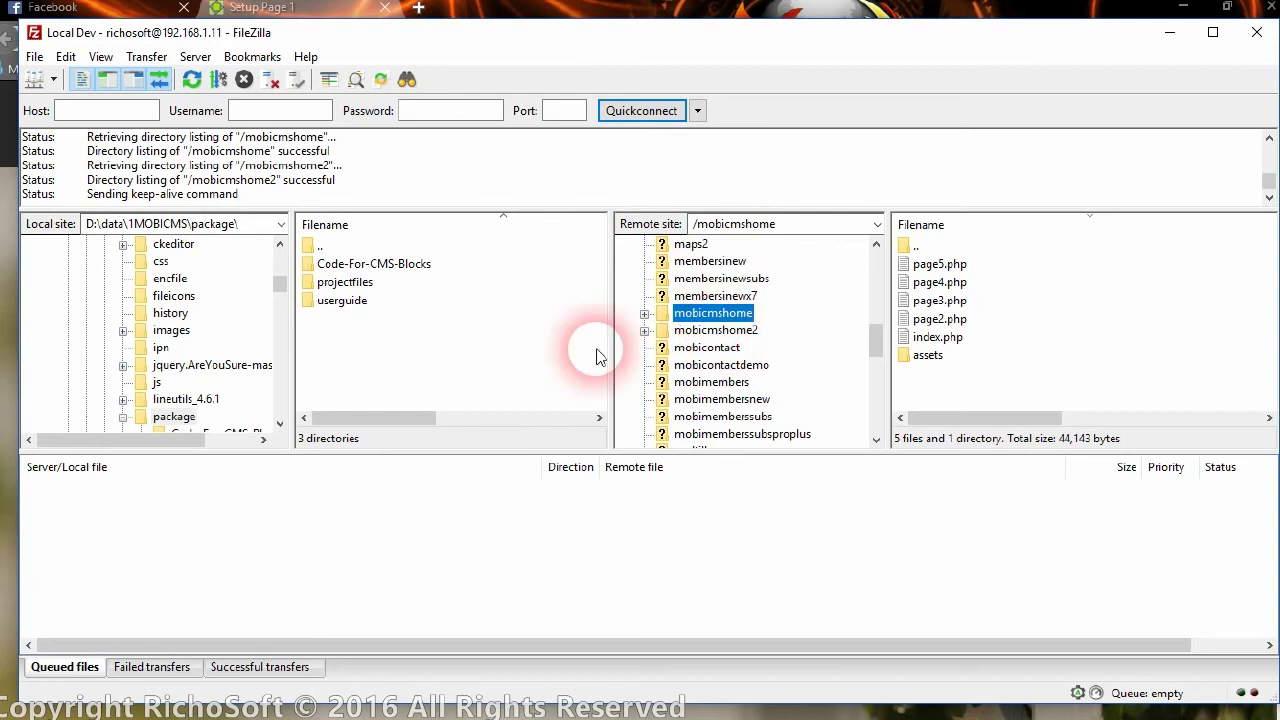
# Open the local projectfiles folder and select the mobicms folder for upload
pyautogui.click(350, 287)
pyautogui.doubleClick(345, 283)
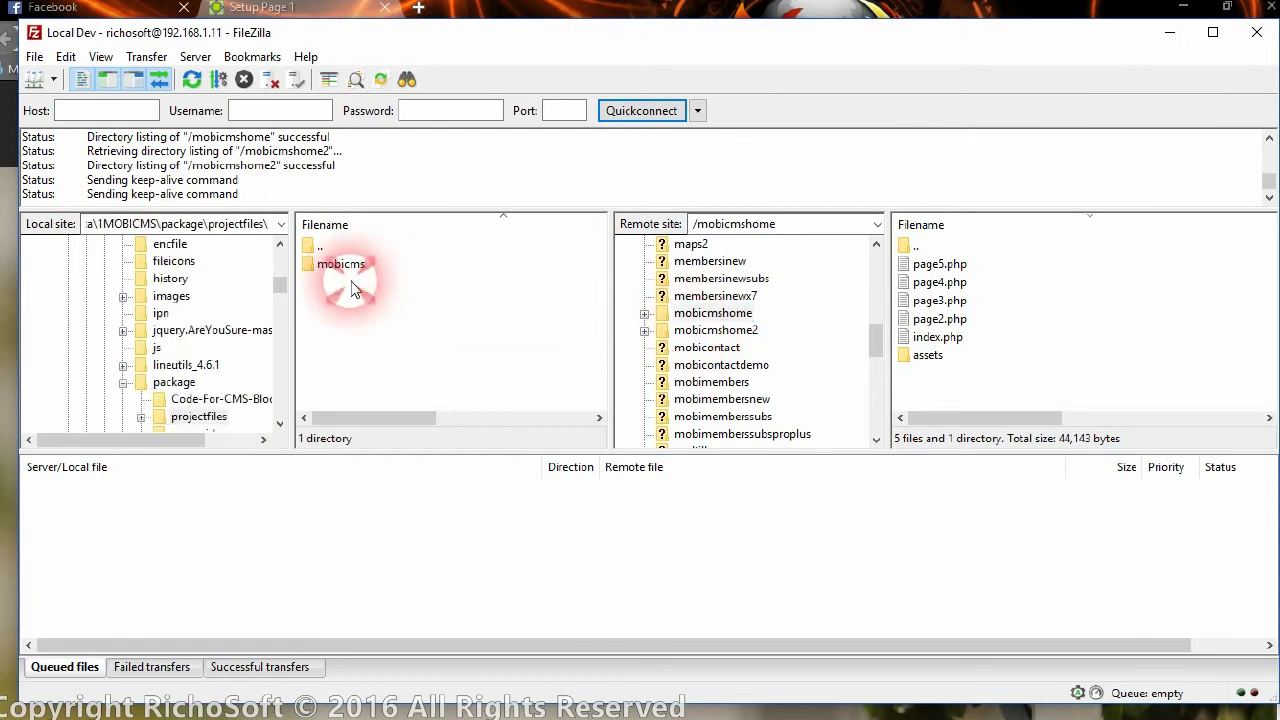
pyautogui.click(343, 272)
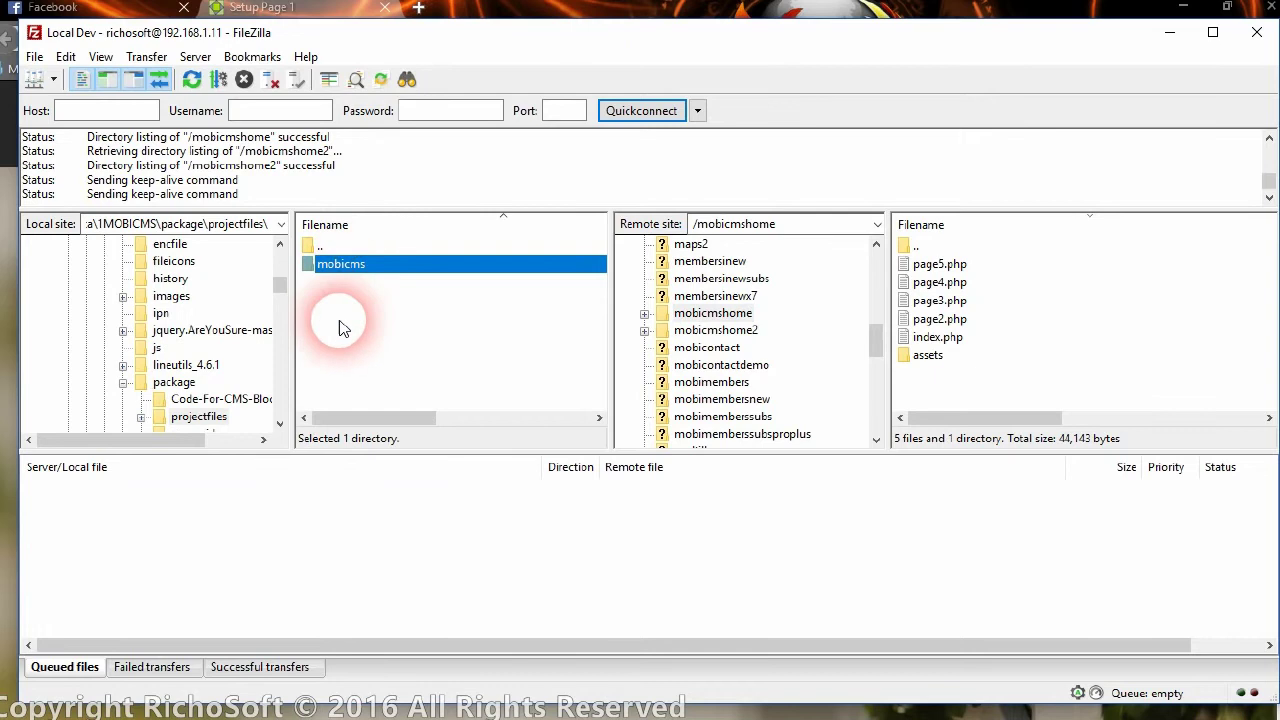
pyautogui.doubleClick(360, 265)
pyautogui.doubleClick(322, 247)
pyautogui.click(340, 265)
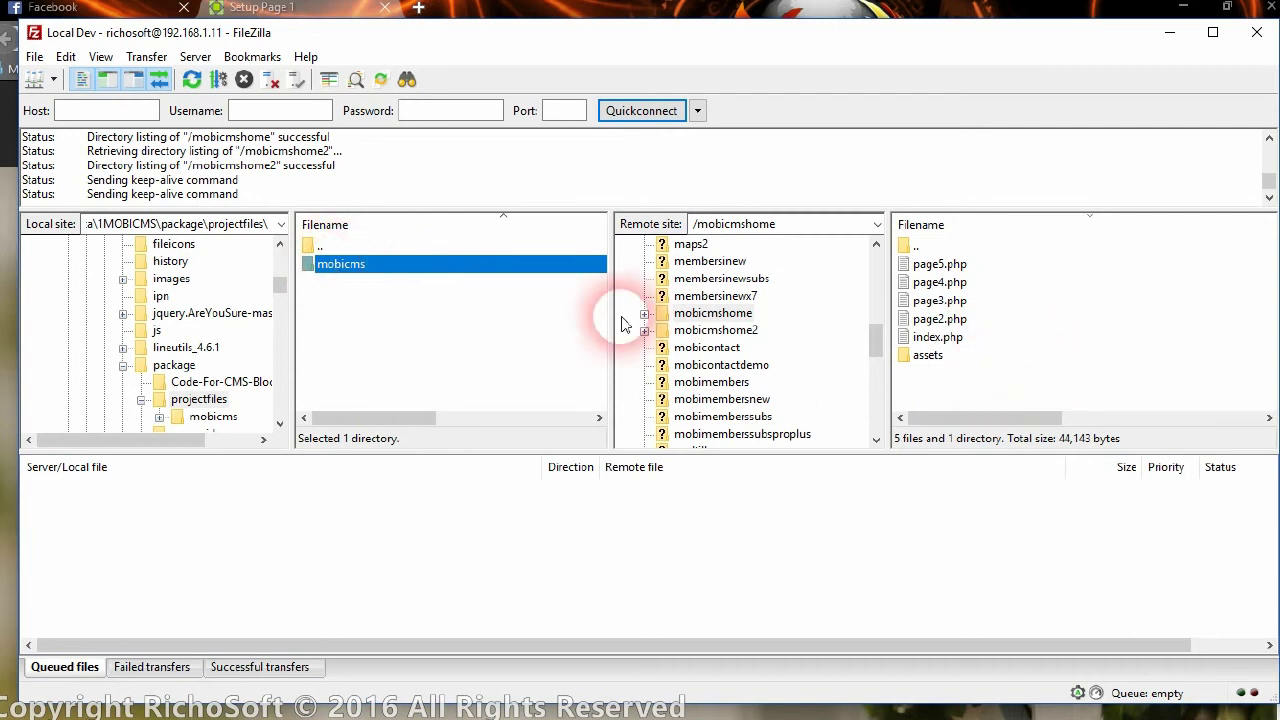
# Upload the mobicms folder into remote /mobicmshome (912 transfers), then minimize FileZilla
pyautogui.moveTo(356, 267); pyautogui.dragTo(1017, 372)
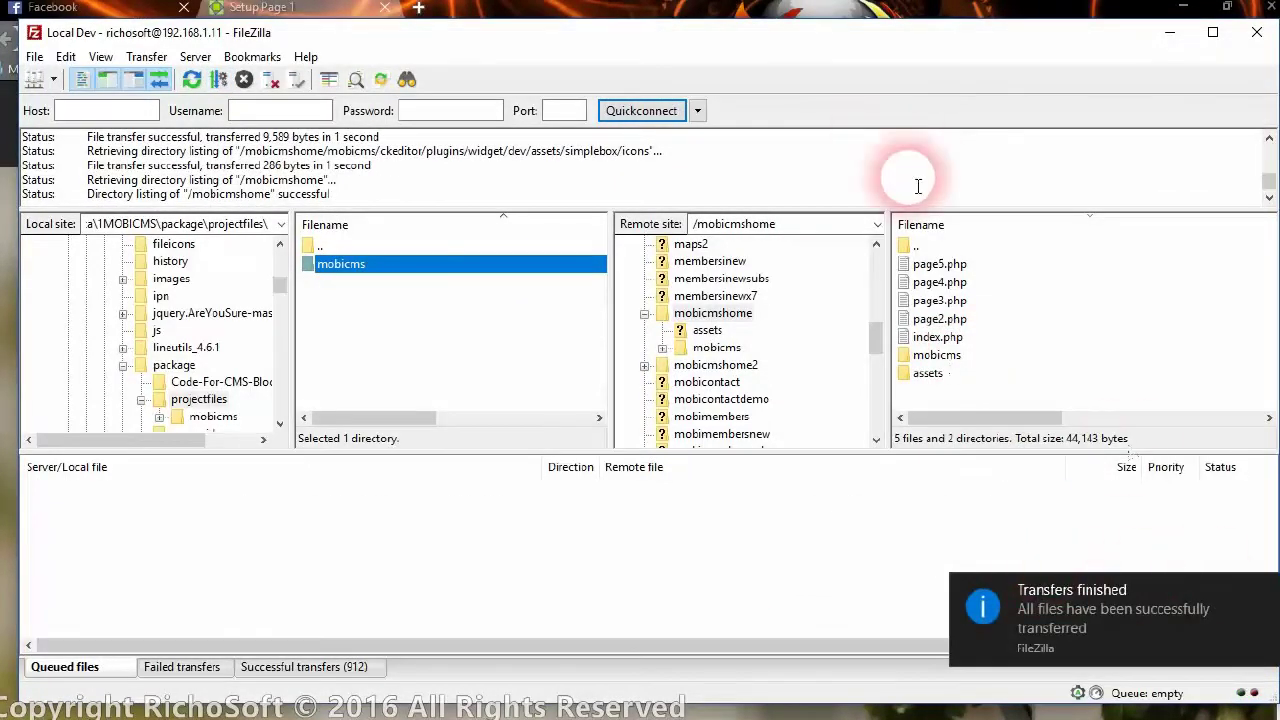
pyautogui.click(1170, 32)
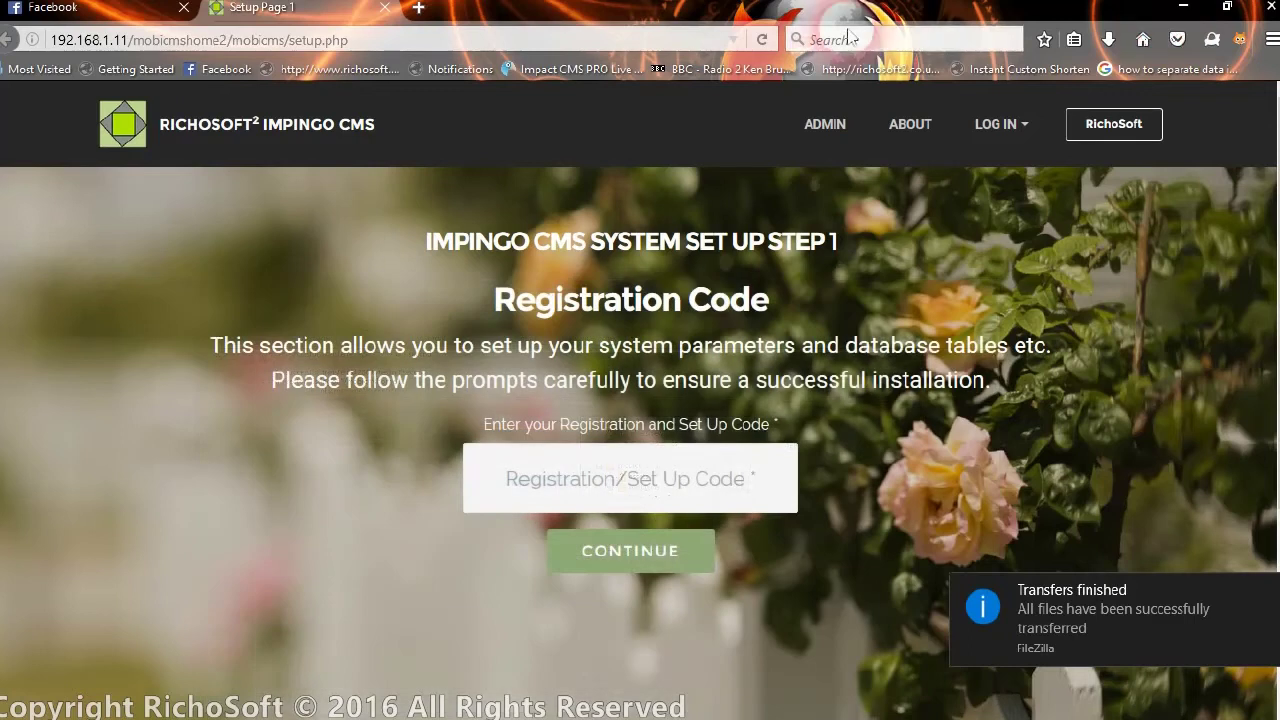
# Reload the Impingo CMS setup.php page in Firefox
pyautogui.click(258, 43)
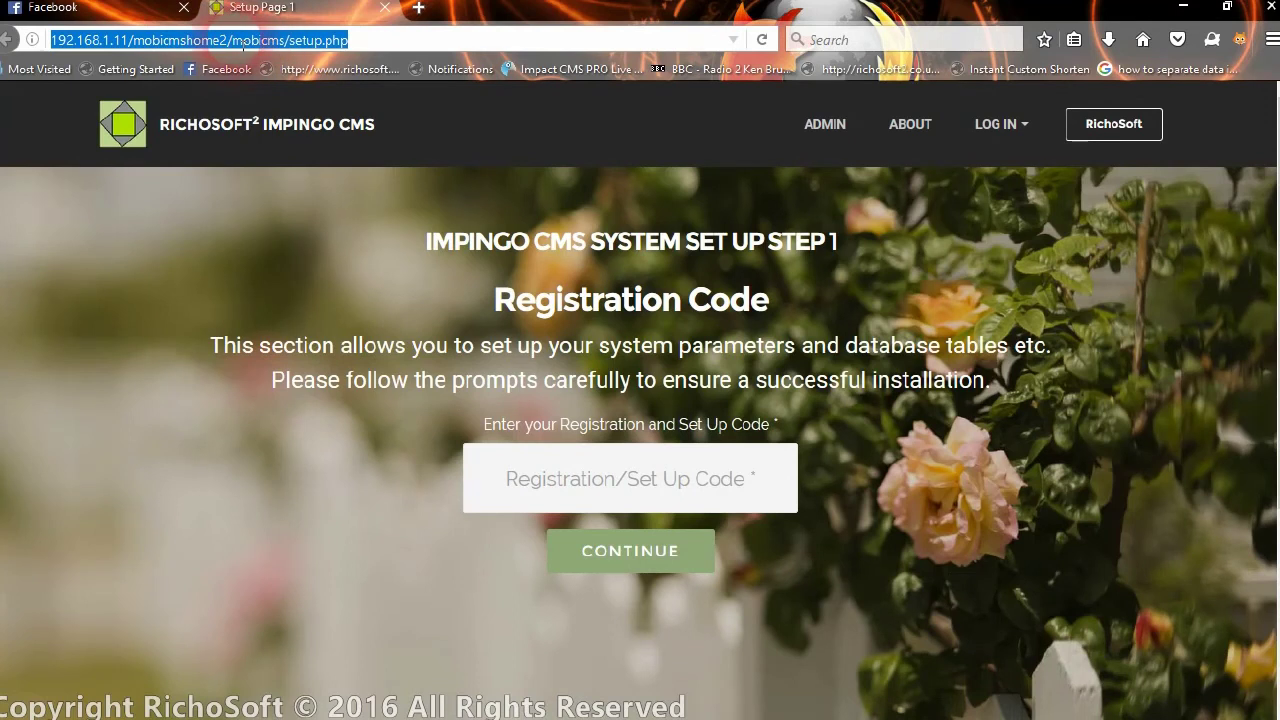
pyautogui.moveTo(258, 43); pyautogui.dragTo(258, 45)
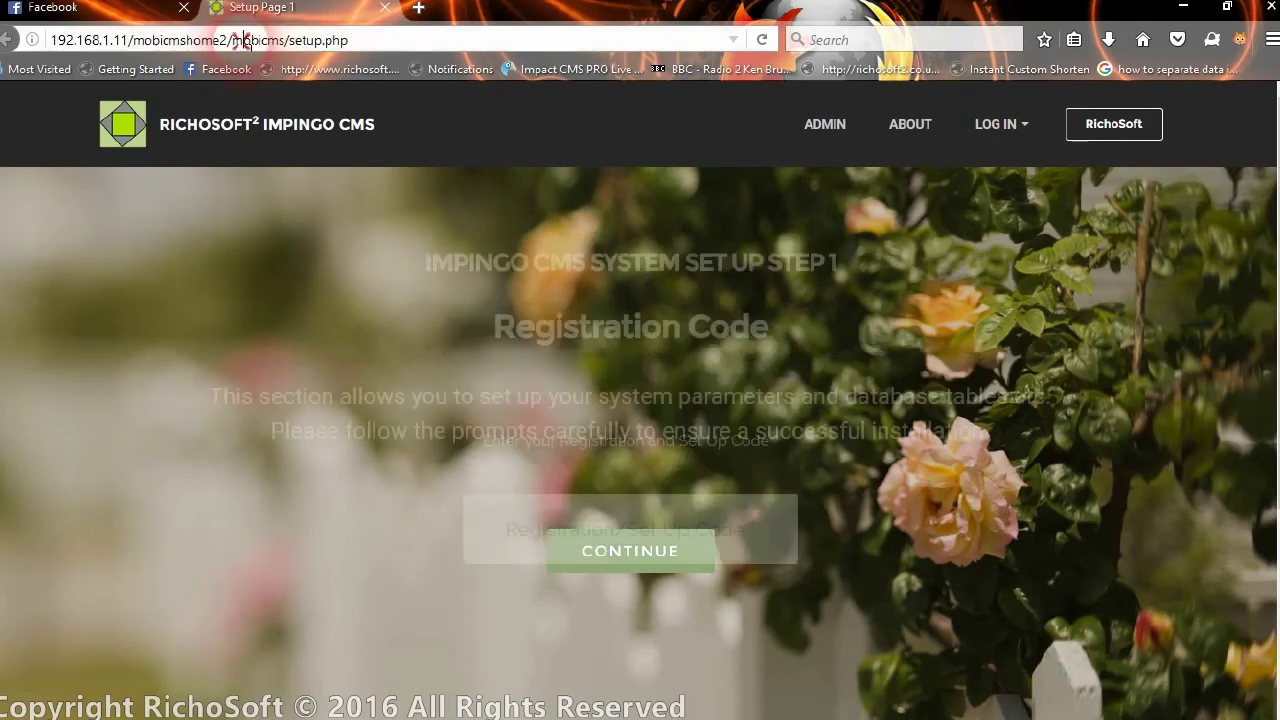
pyautogui.click(312, 44)
pyautogui.moveTo(289, 42); pyautogui.dragTo(385, 50)
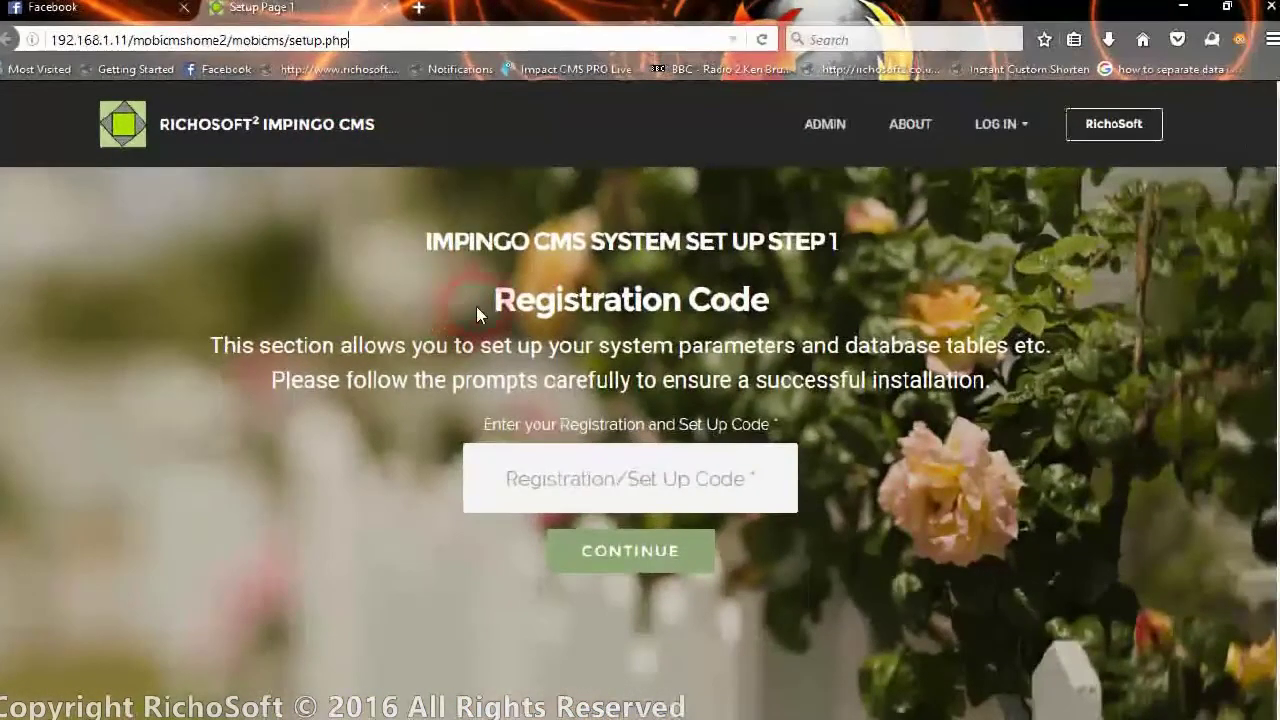
# Focus the Registration Code field and switch to the Thunderbird inbox
pyautogui.click(707, 549)
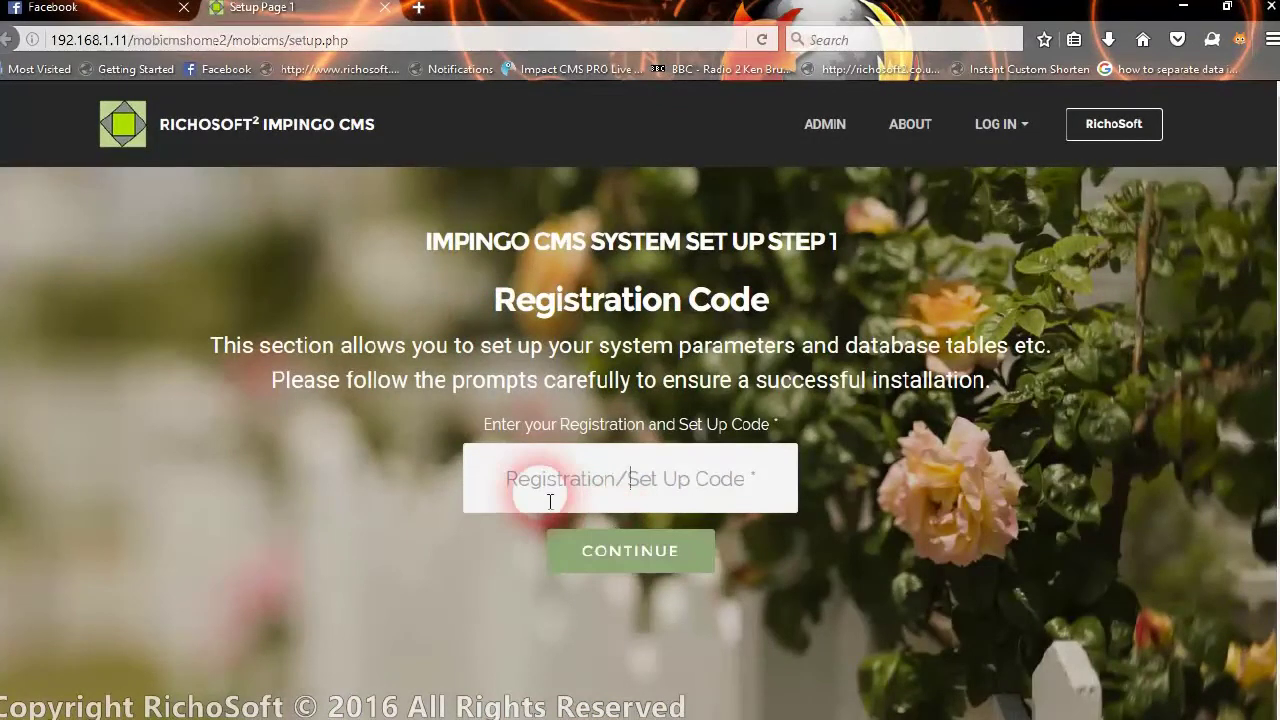
pyautogui.moveTo(150, 718)
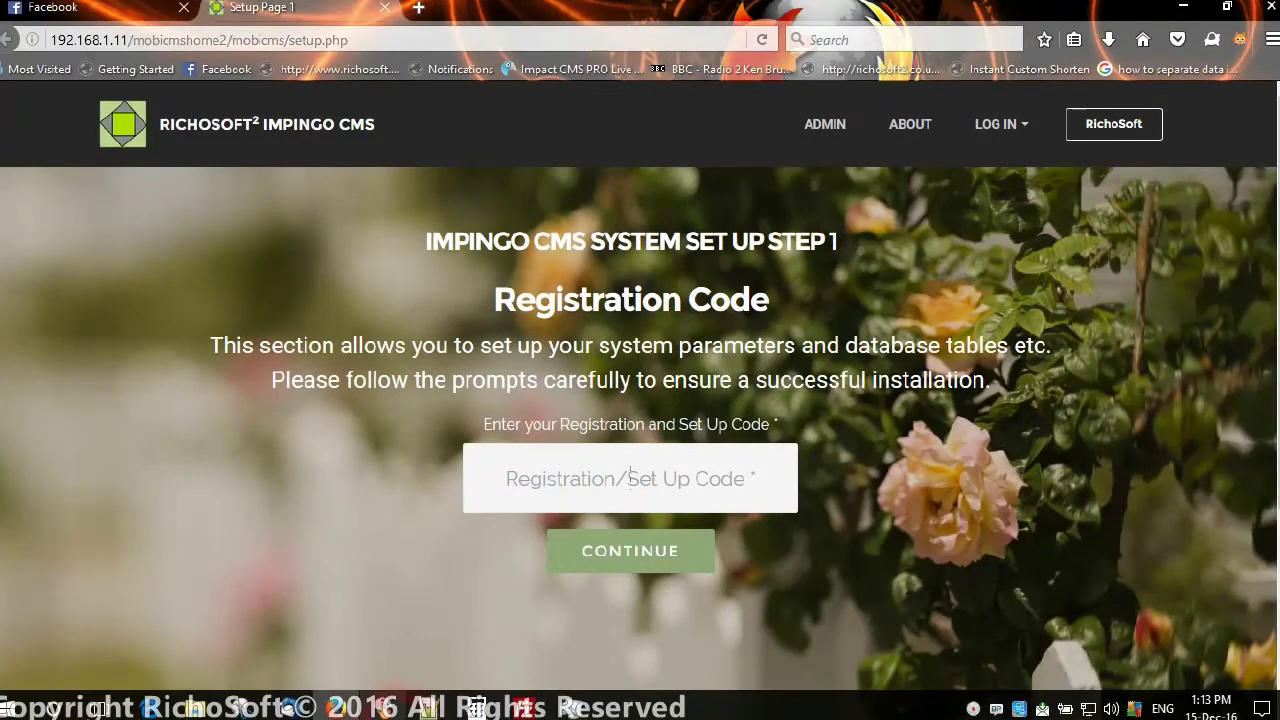
pyautogui.click(290, 706)
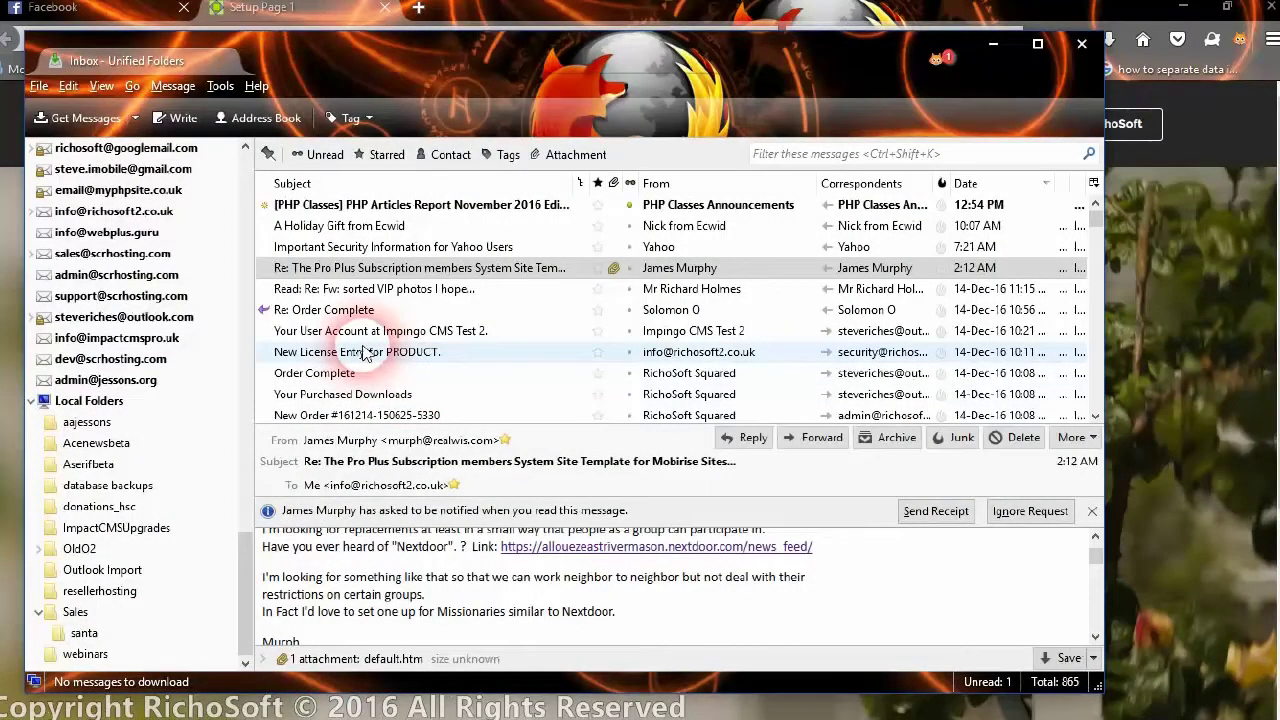
# Copy the order number from the New Order email in Thunderbird
pyautogui.scroll(-1, 365, 352)
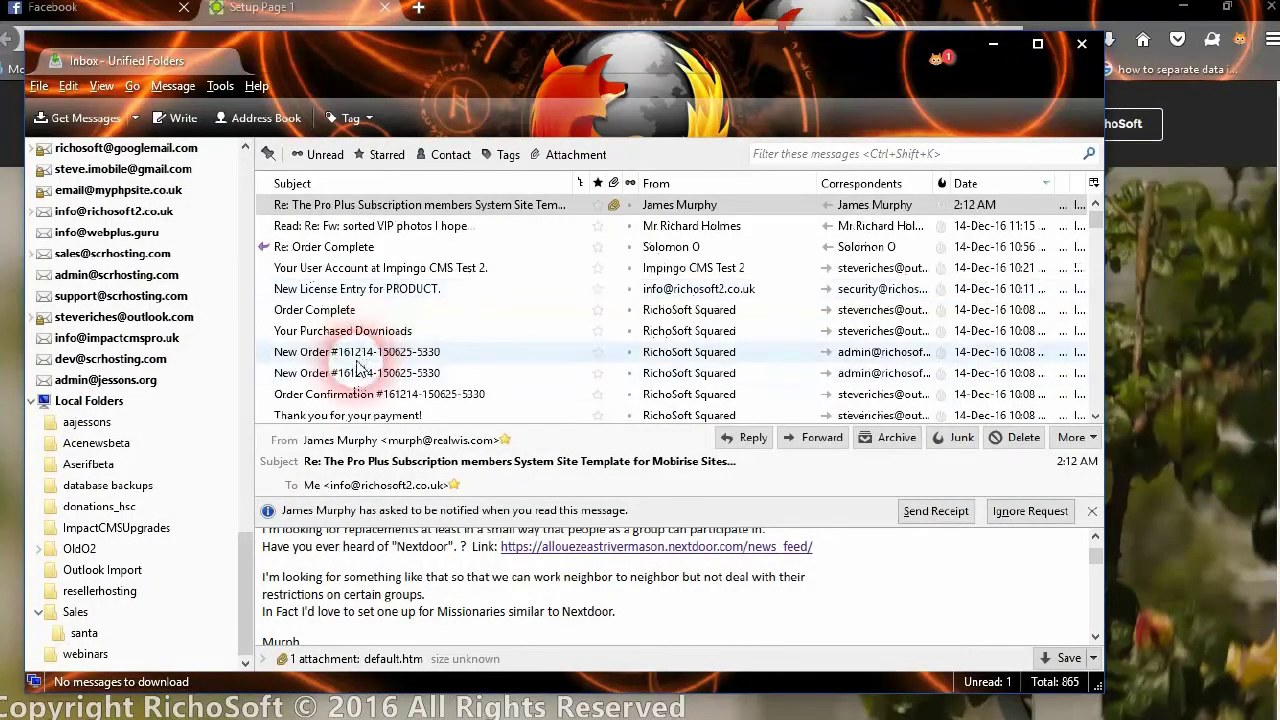
pyautogui.click(380, 358)
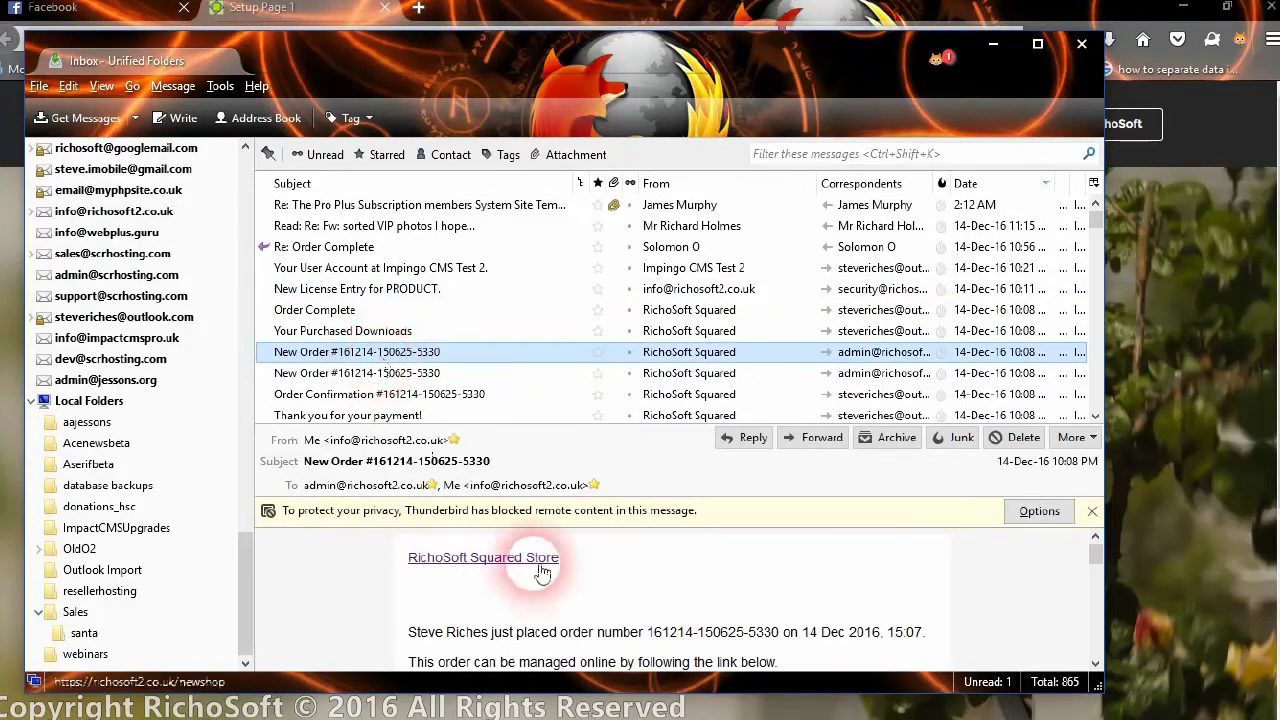
pyautogui.moveTo(649, 636); pyautogui.dragTo(781, 641)
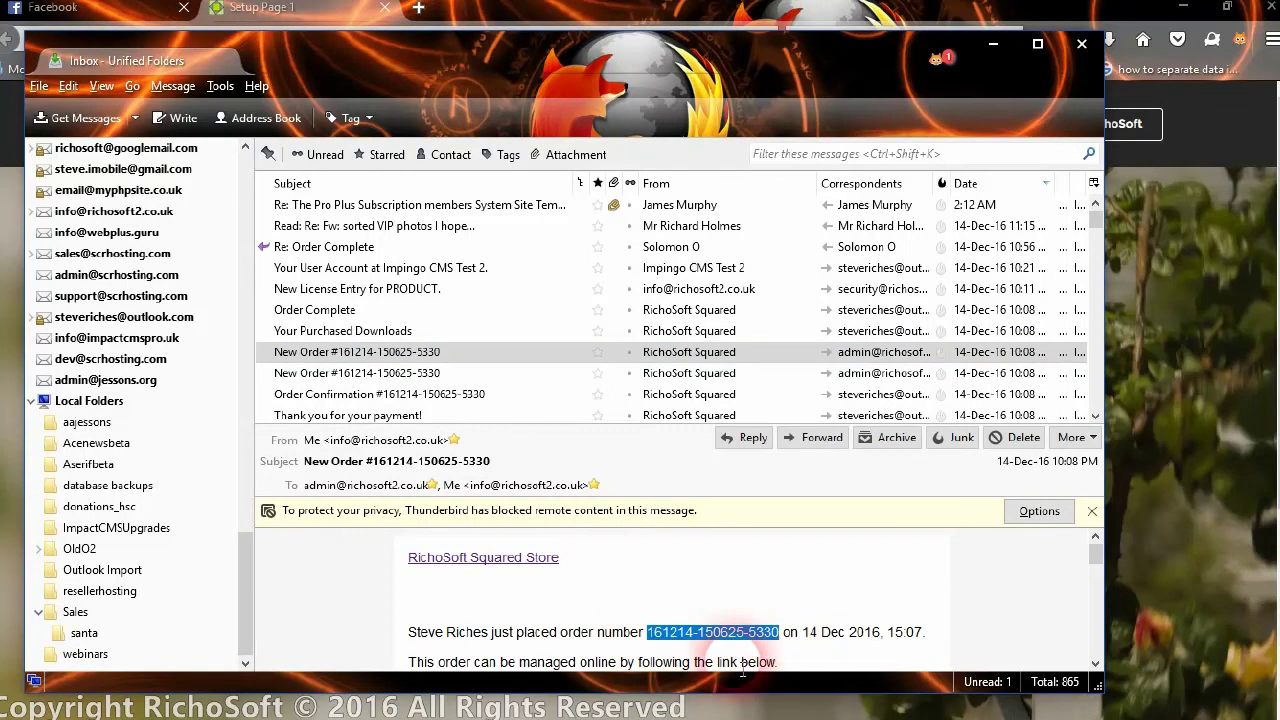
pyautogui.rightClick(720, 630)
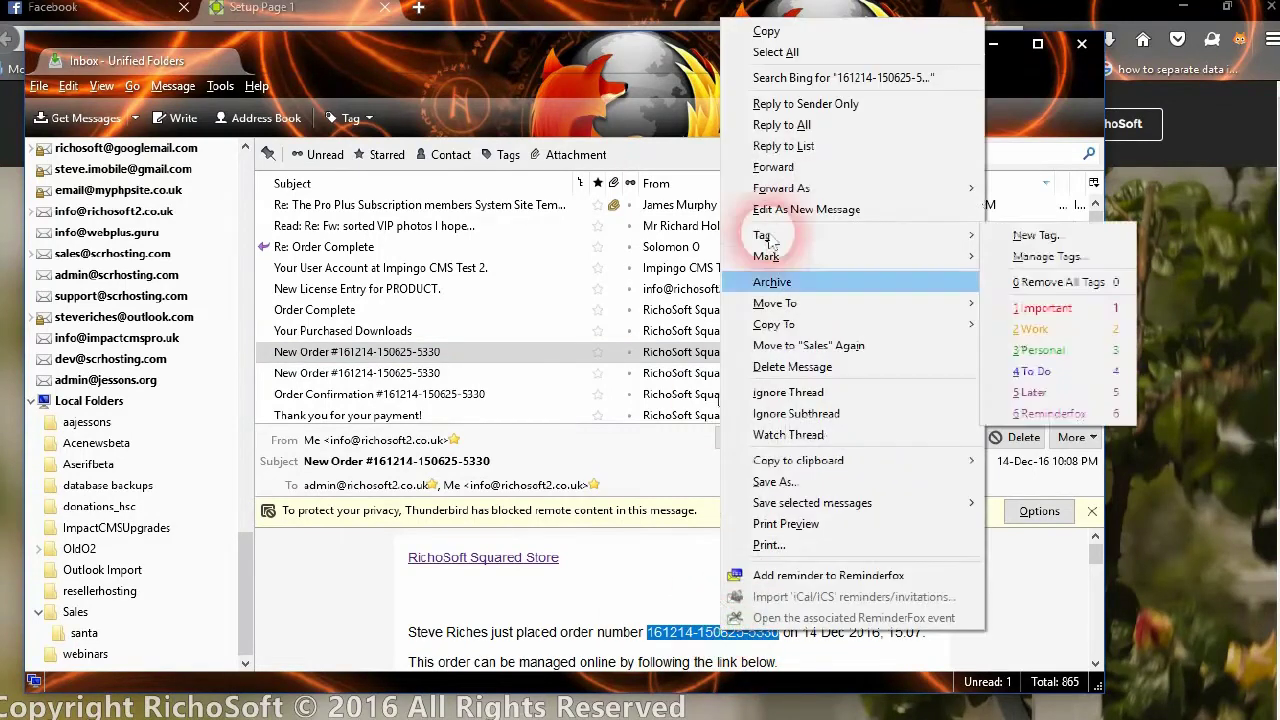
pyautogui.click(766, 36)
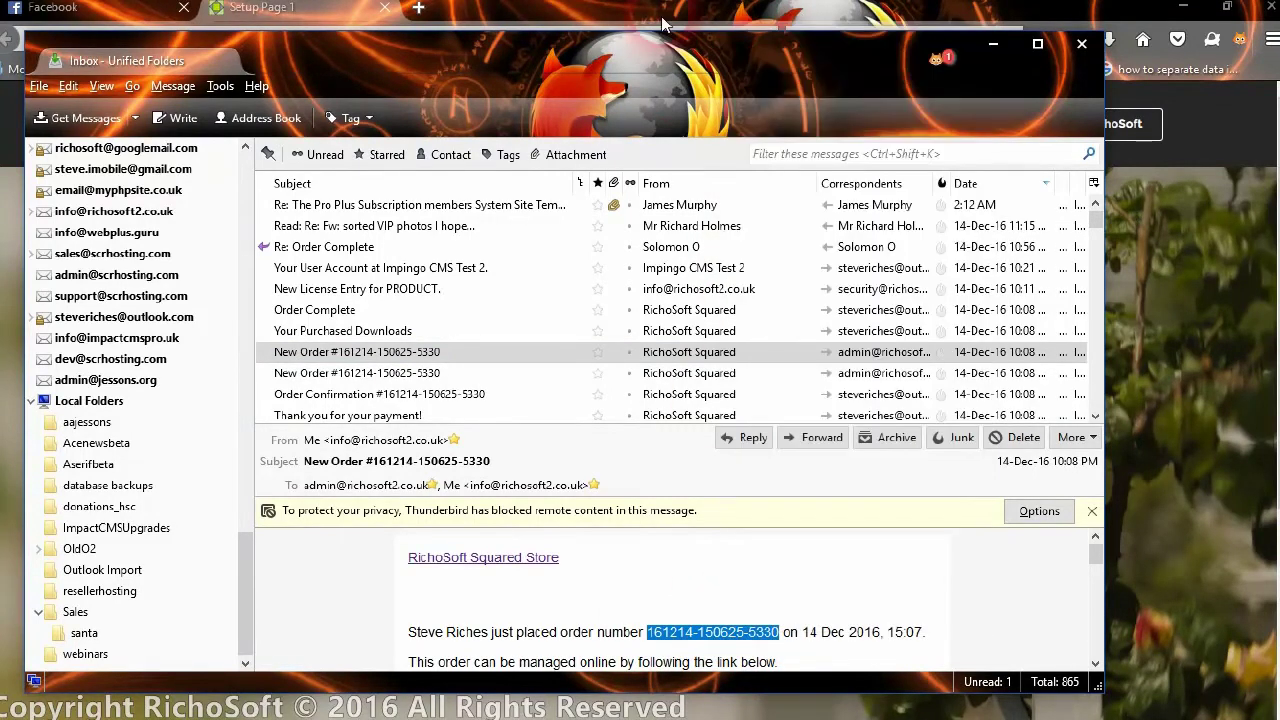
# Paste the order number into the Firefox Registration Code field and continue
pyautogui.click(618, 14)
pyautogui.rightClick(600, 484)
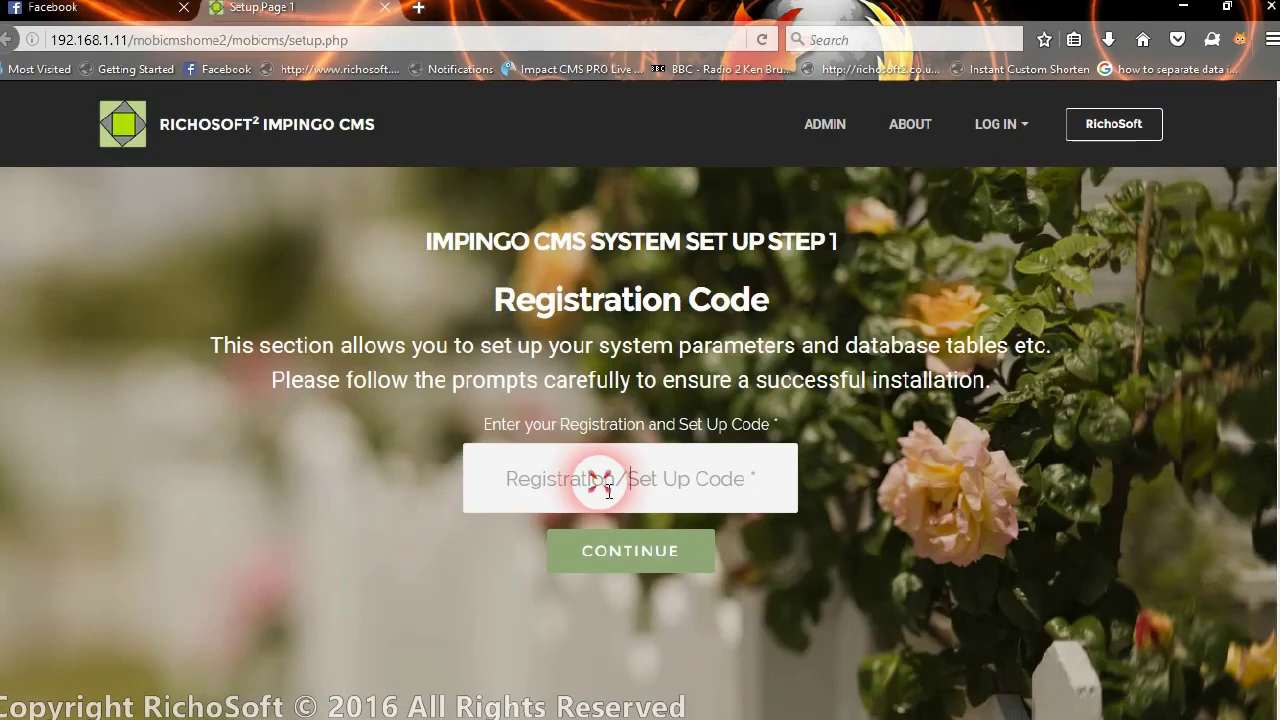
pyautogui.click(648, 566)
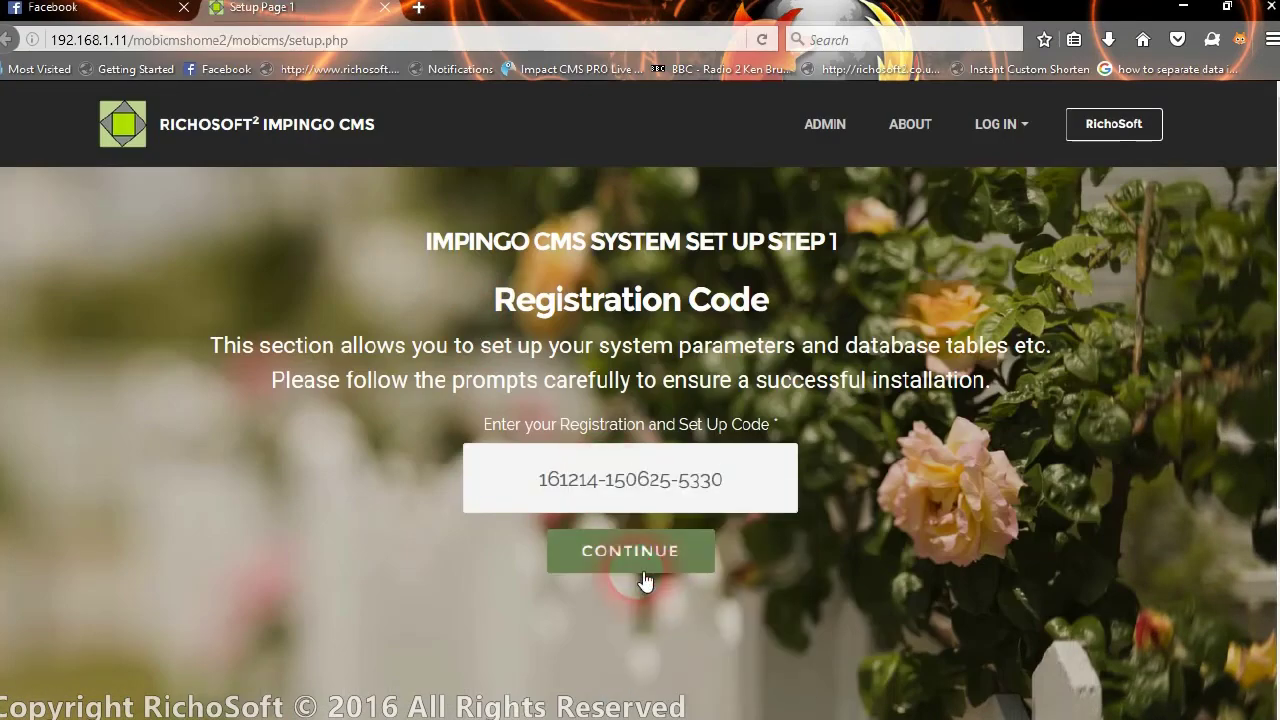
pyautogui.click(598, 545)
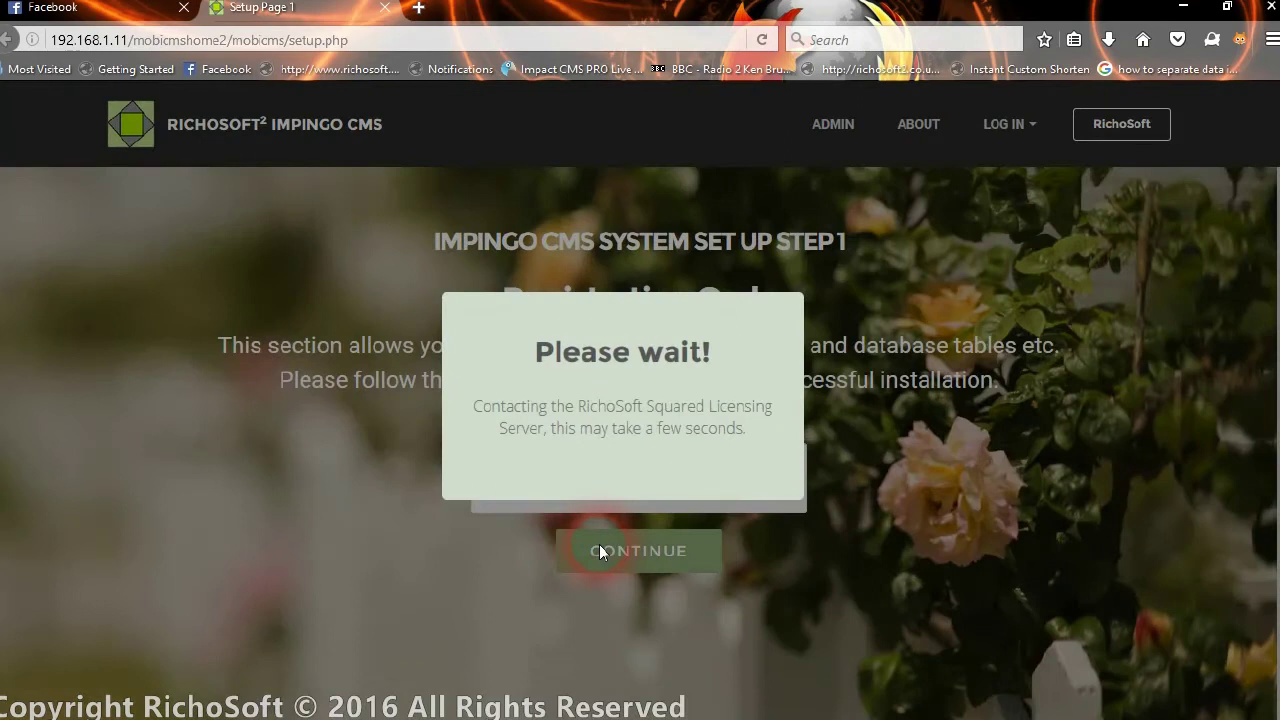
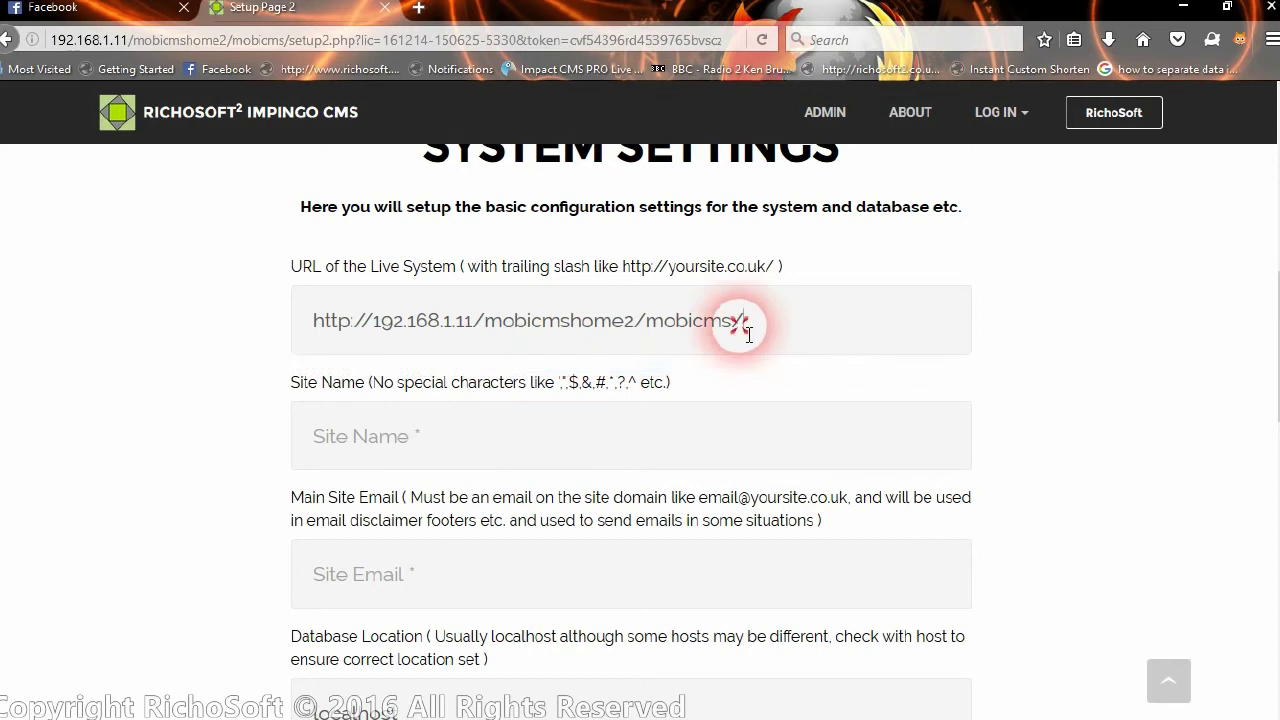
# Enter 'Impingo Test CMS' as the site name
pyautogui.press('Escape')
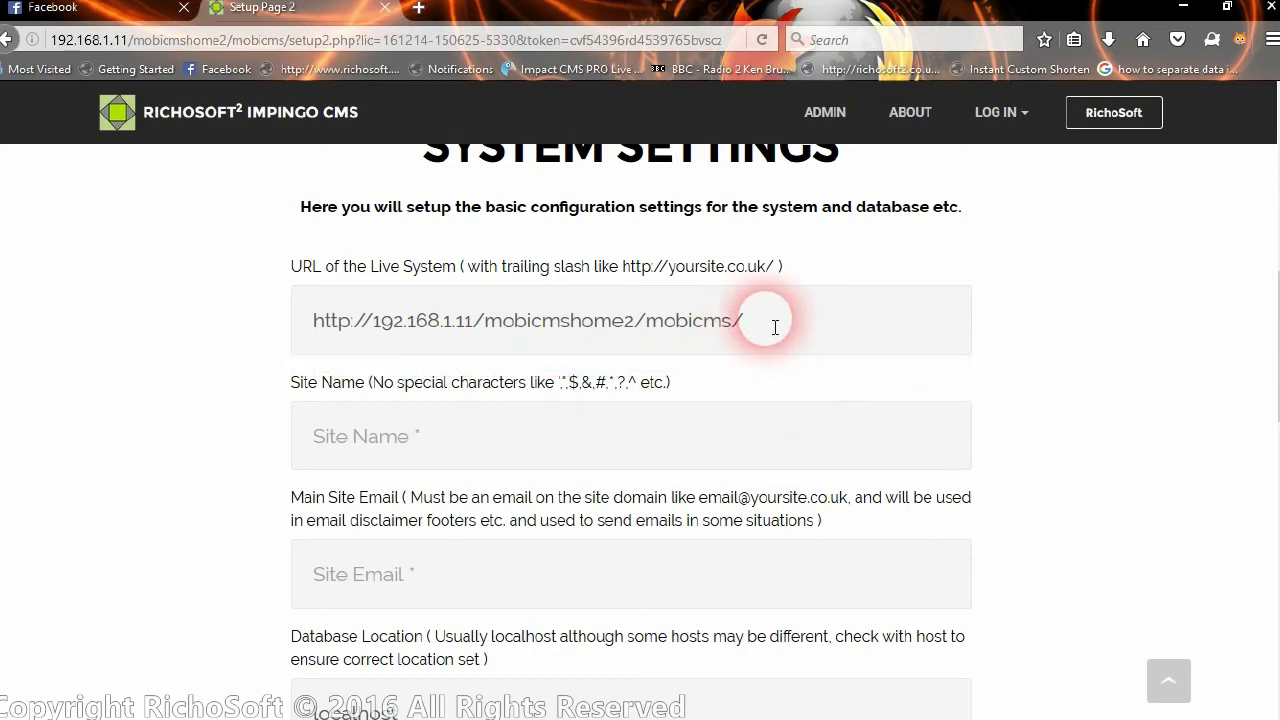
pyautogui.scroll(-3, 585, 397)
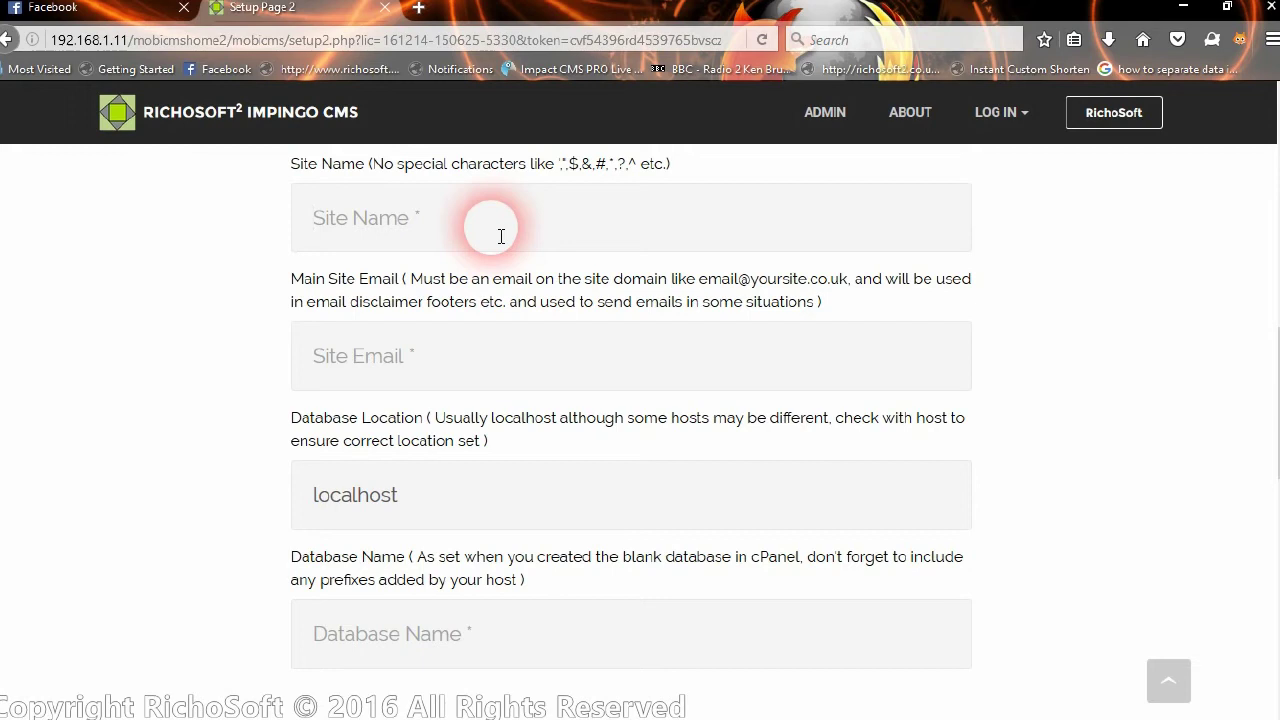
pyautogui.click(501, 236)
pyautogui.write('Impi')
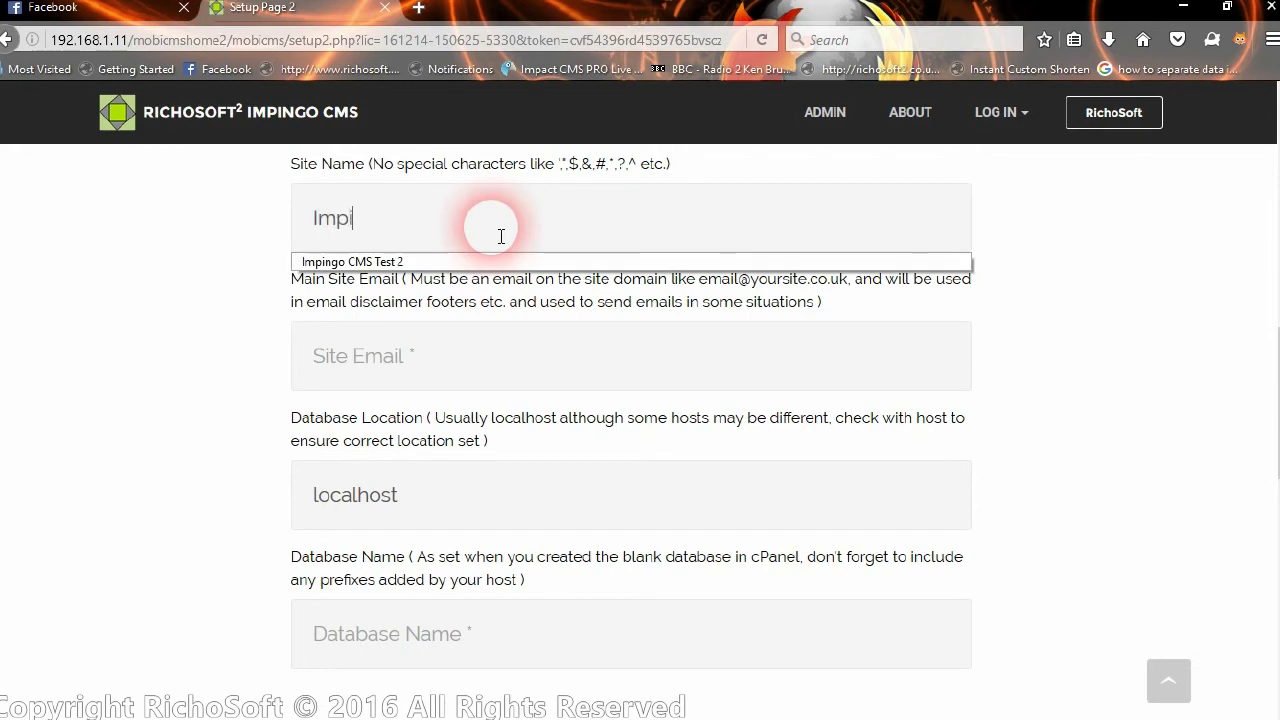
pyautogui.write('ngo Test CMS')
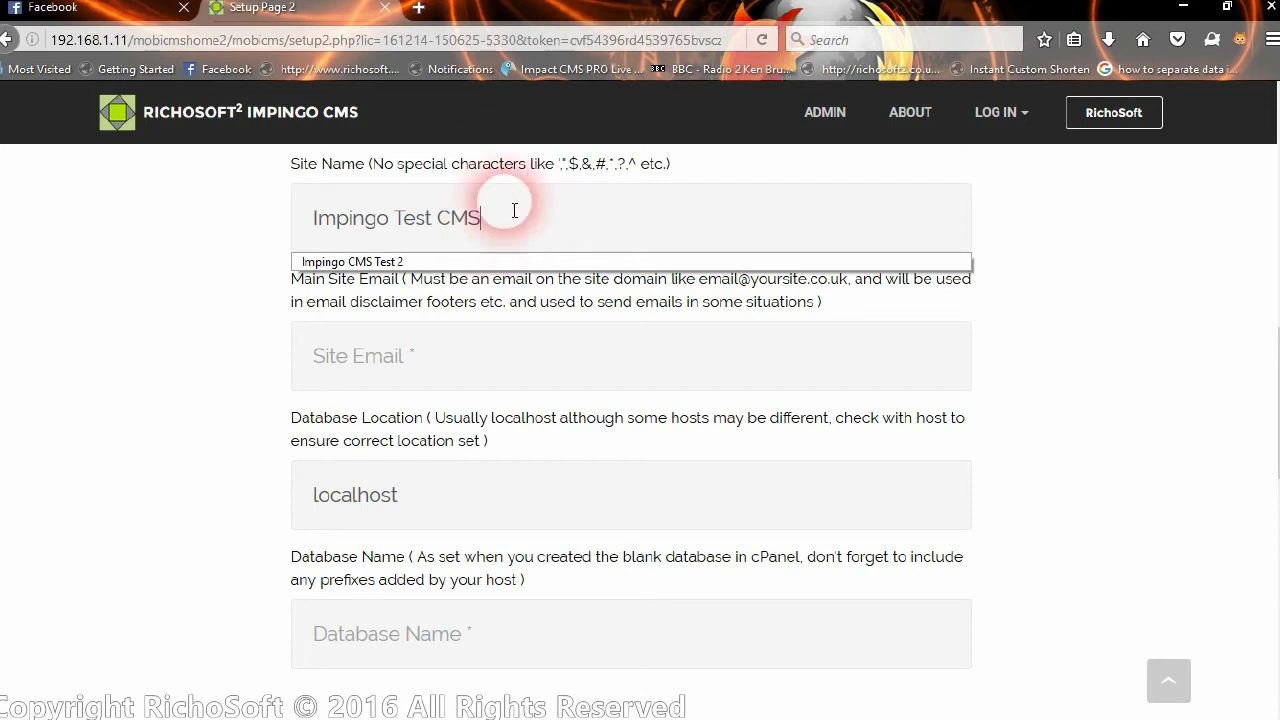
# Fill the Site Email field with the saved address from autocomplete
pyautogui.click(433, 369)
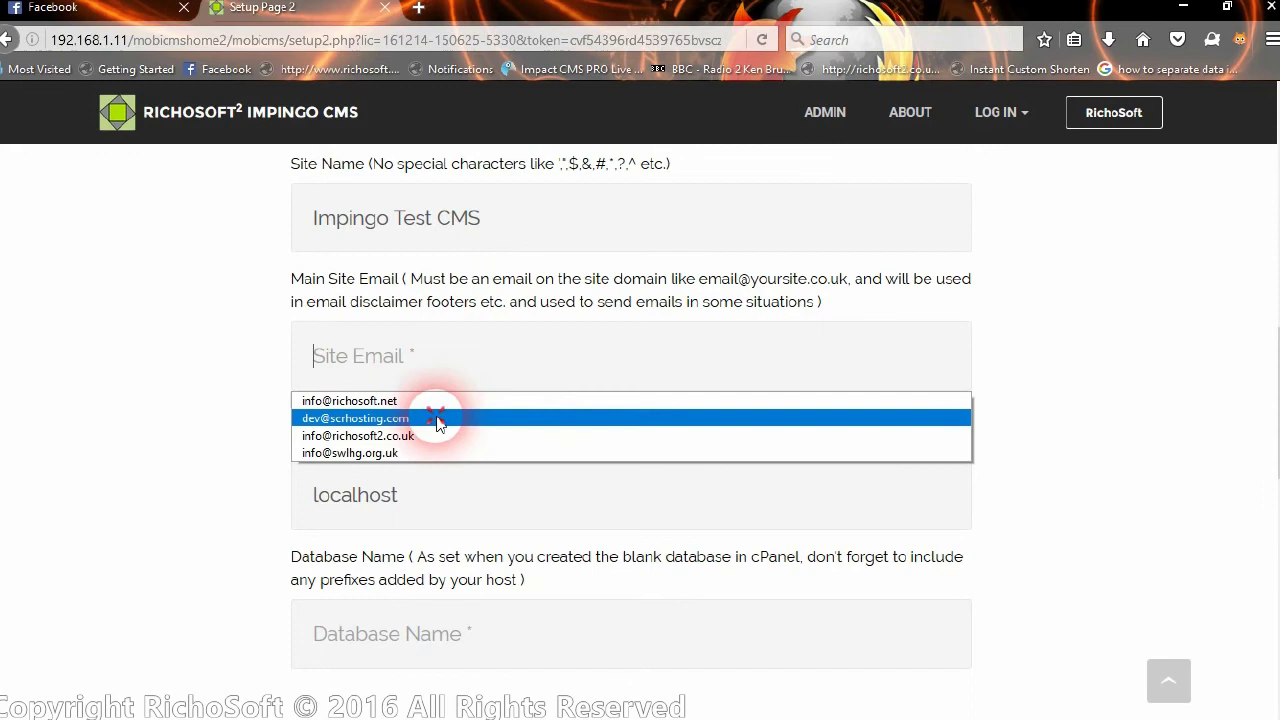
pyautogui.click(436, 418)
pyautogui.moveTo(306, 357); pyautogui.dragTo(560, 383)
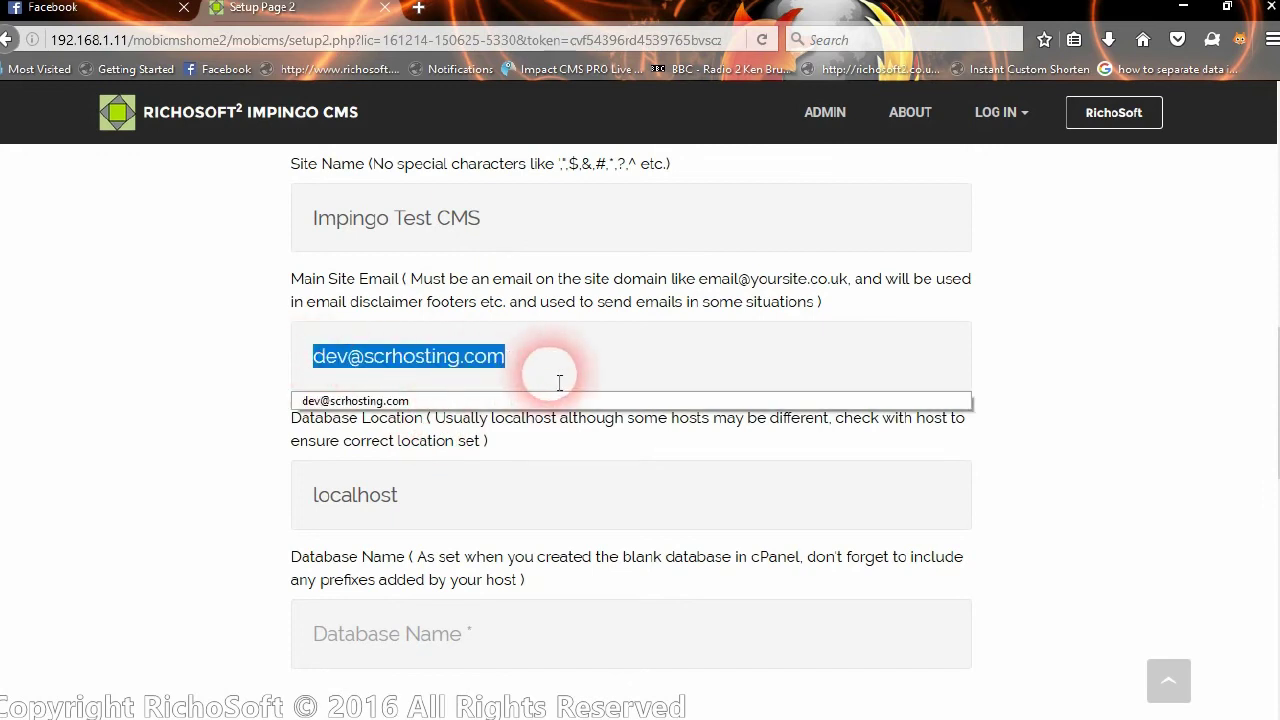
pyautogui.click(866, 348)
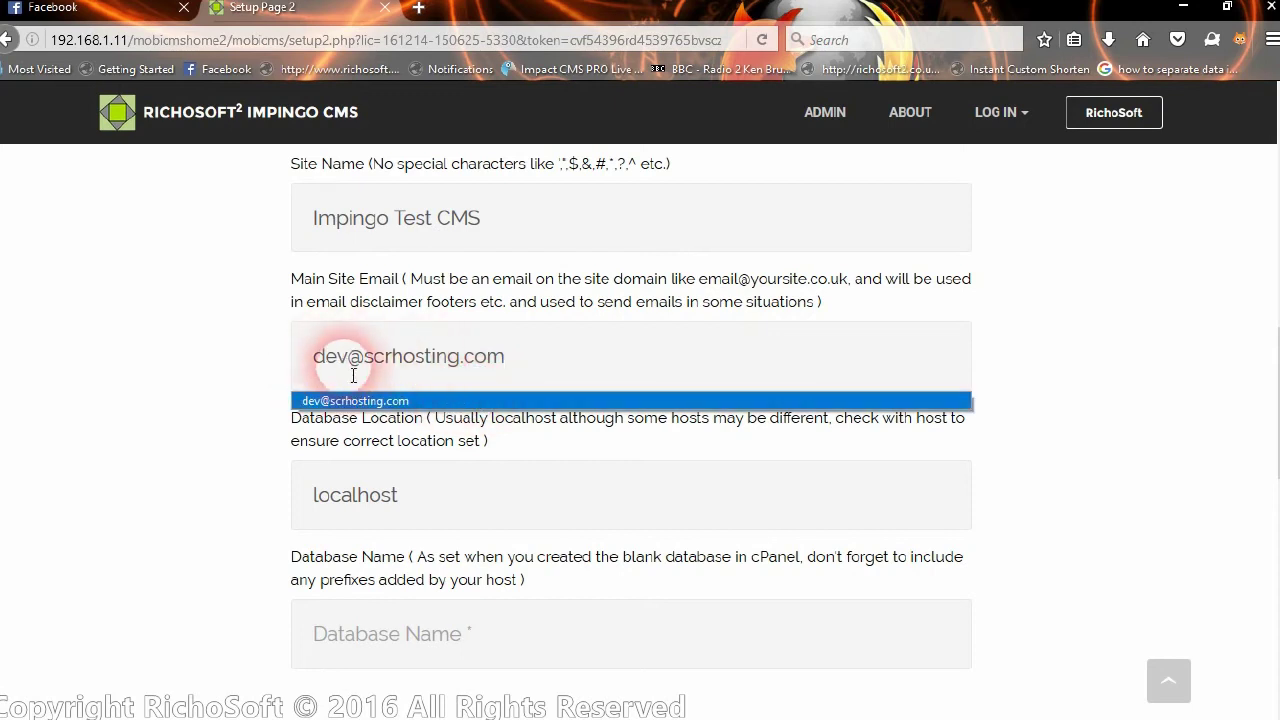
# Keep localhost as the Database Location
pyautogui.scroll(-3, 430, 405)
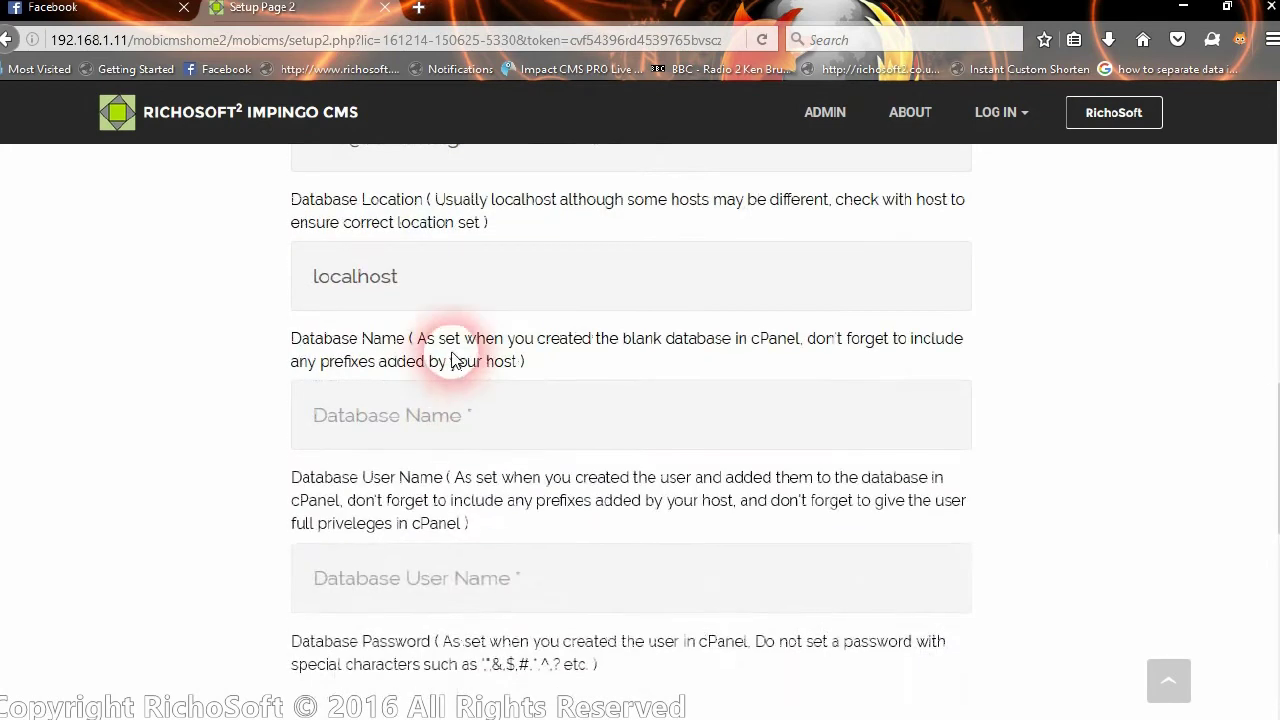
pyautogui.scroll(-2, 440, 330)
pyautogui.scroll(3, 423, 186)
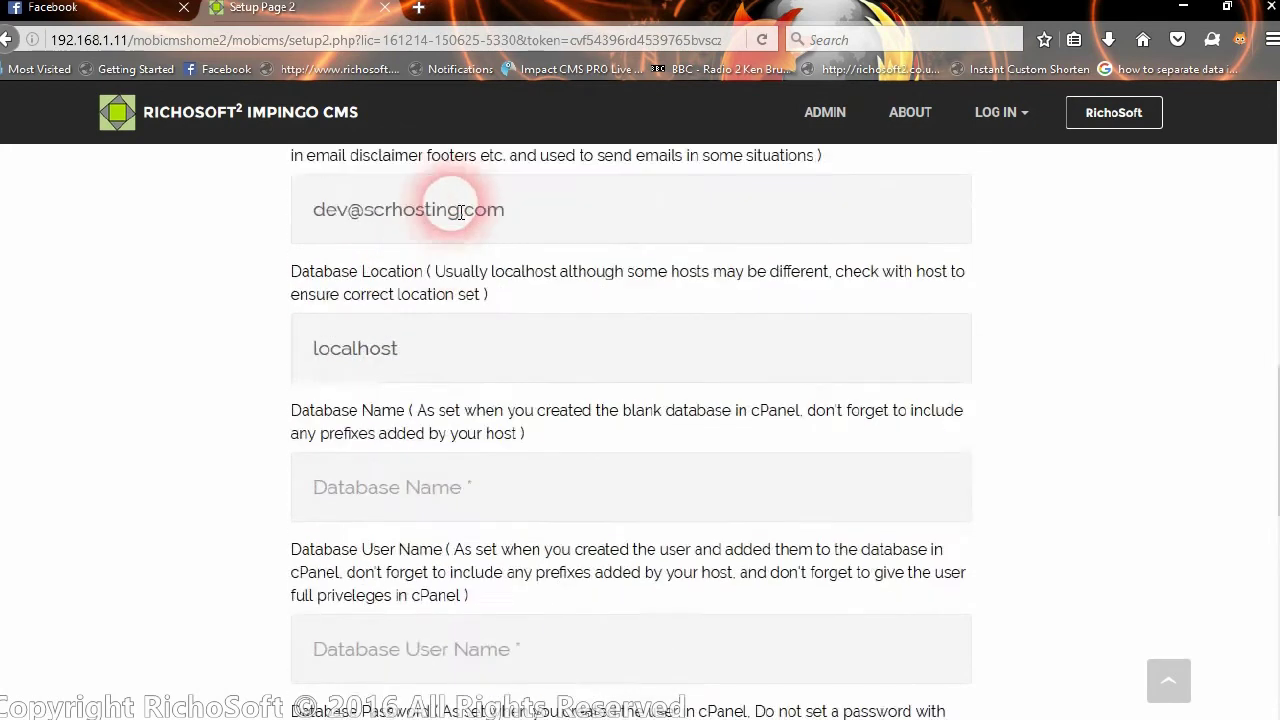
pyautogui.scroll(1, 470, 300)
pyautogui.moveTo(410, 386); pyautogui.dragTo(306, 410)
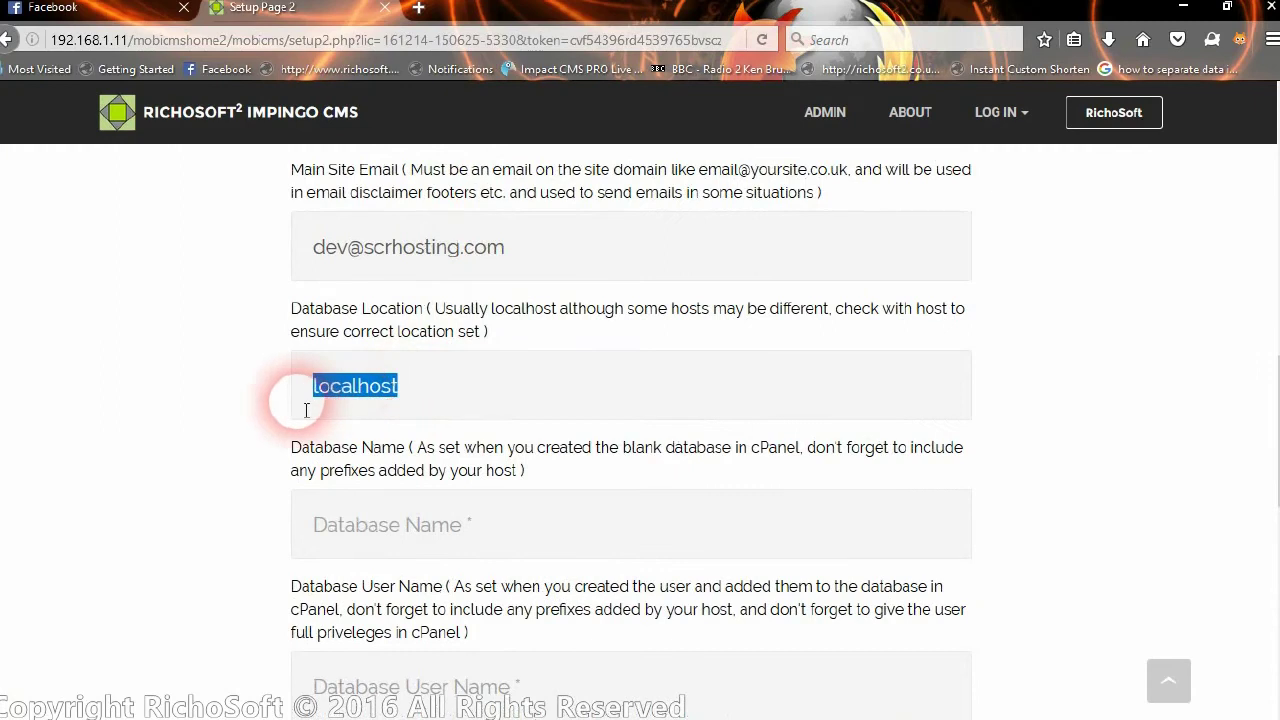
pyautogui.click(443, 400)
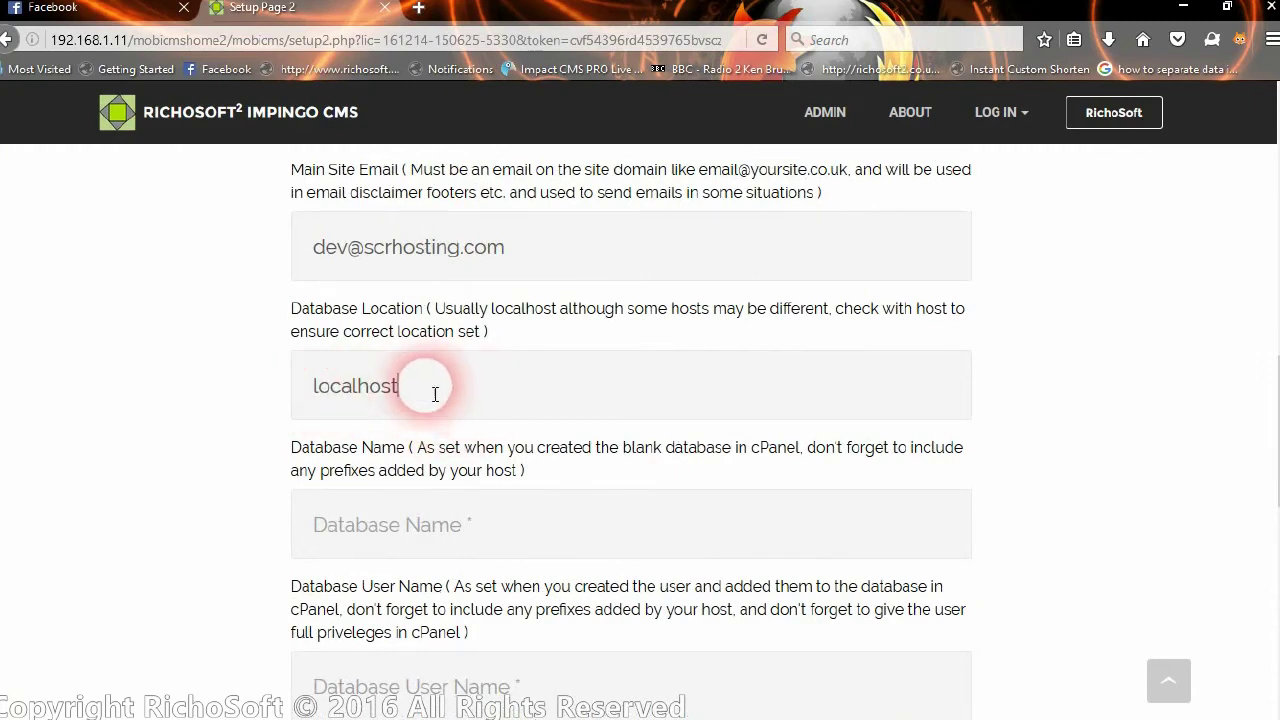
pyautogui.scroll(-4, 542, 401)
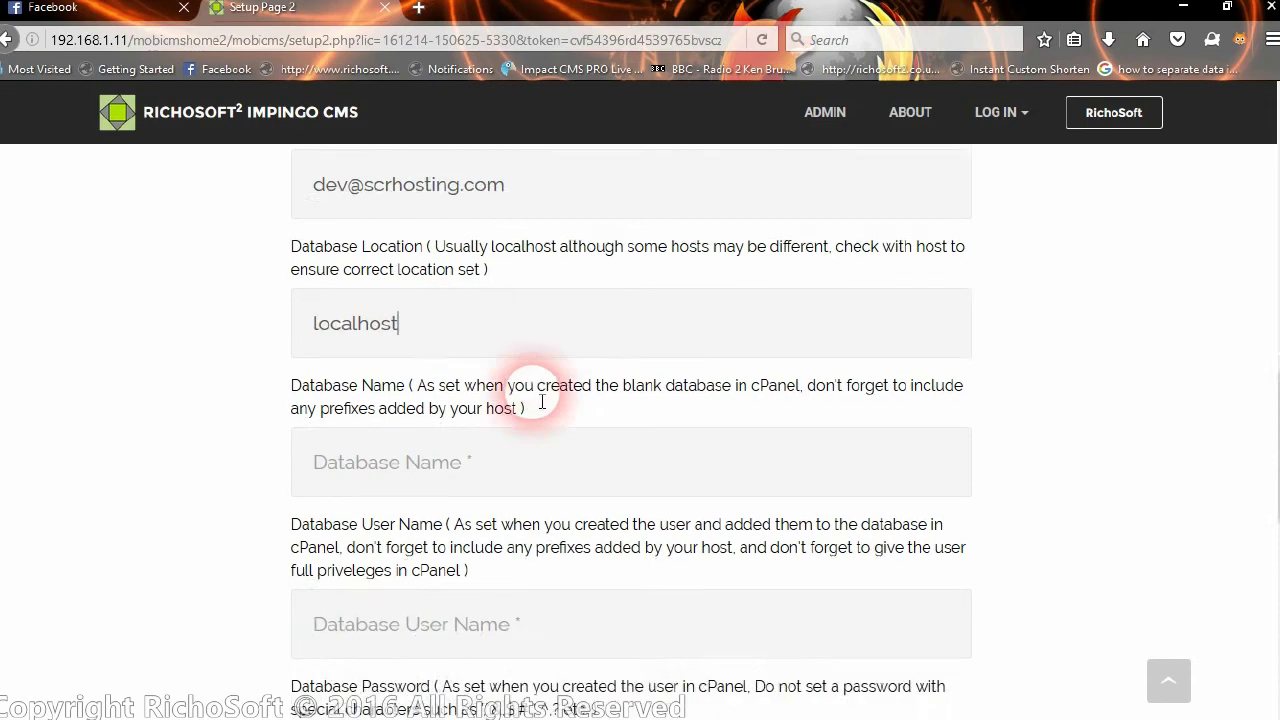
pyautogui.click(437, 317)
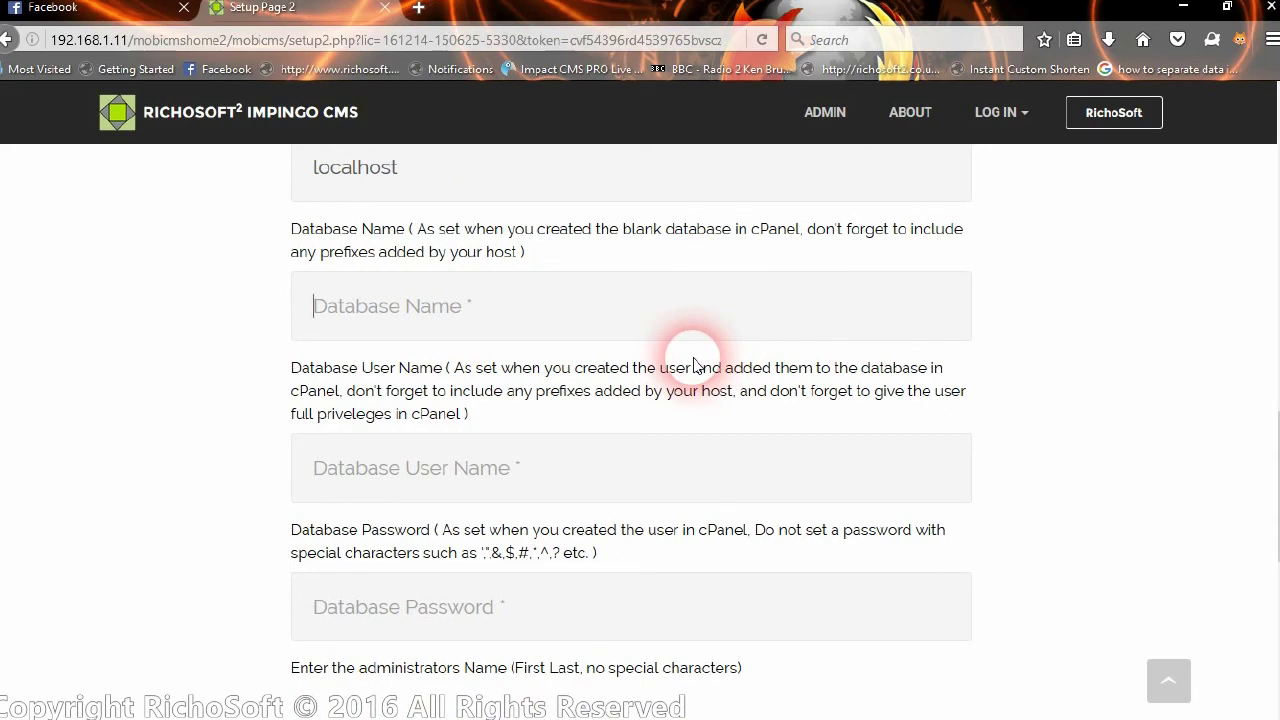
# Set the database name to mobicms2
pyautogui.write('mobi')
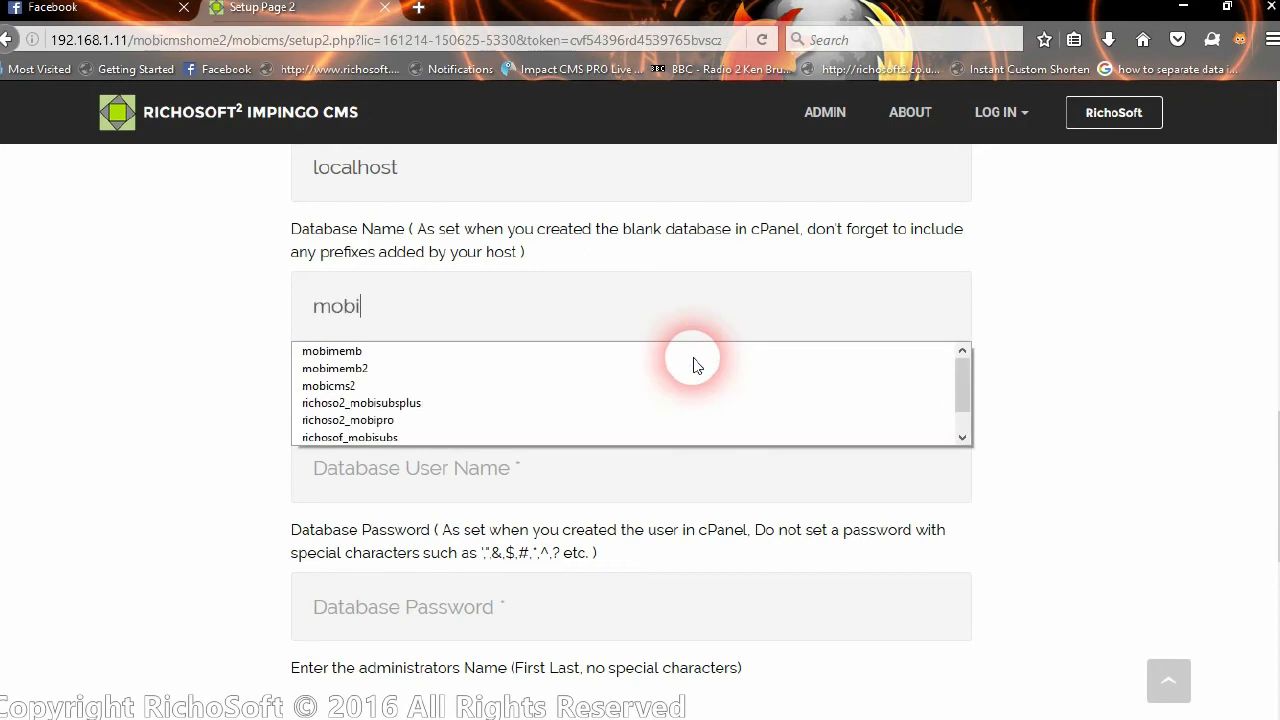
pyautogui.write('c')
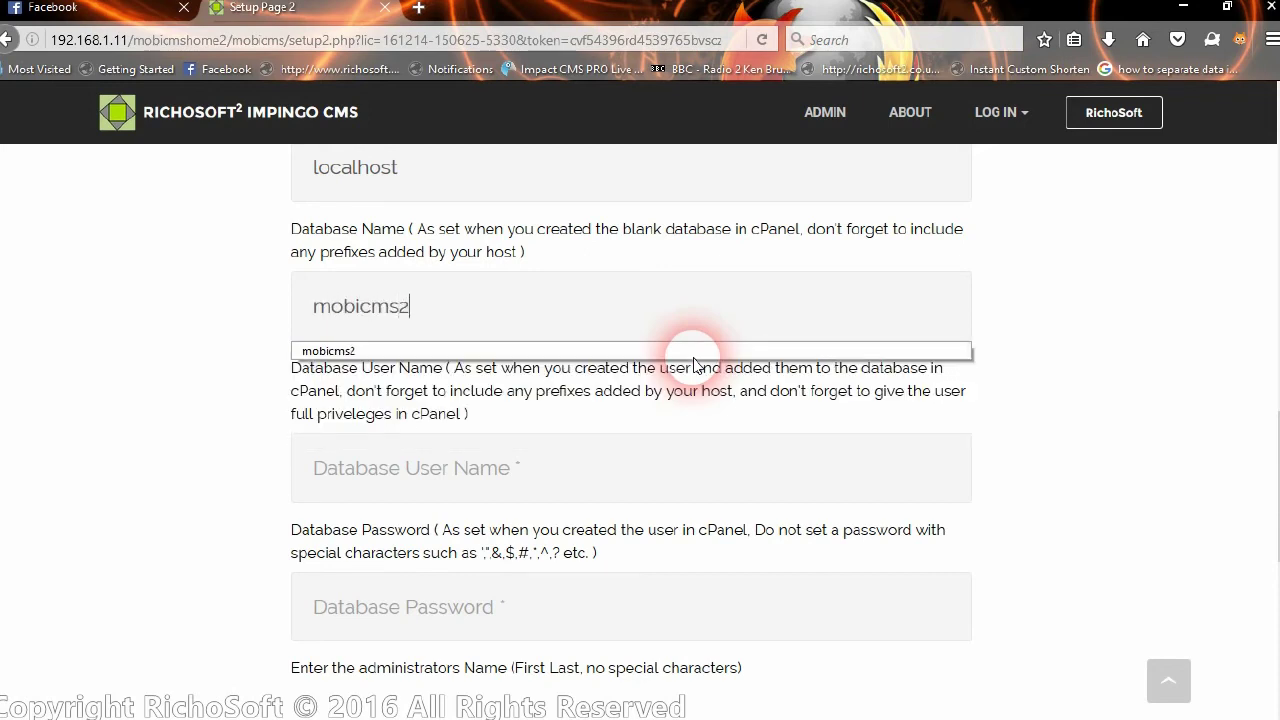
pyautogui.write('ms2')
pyautogui.click(460, 351)
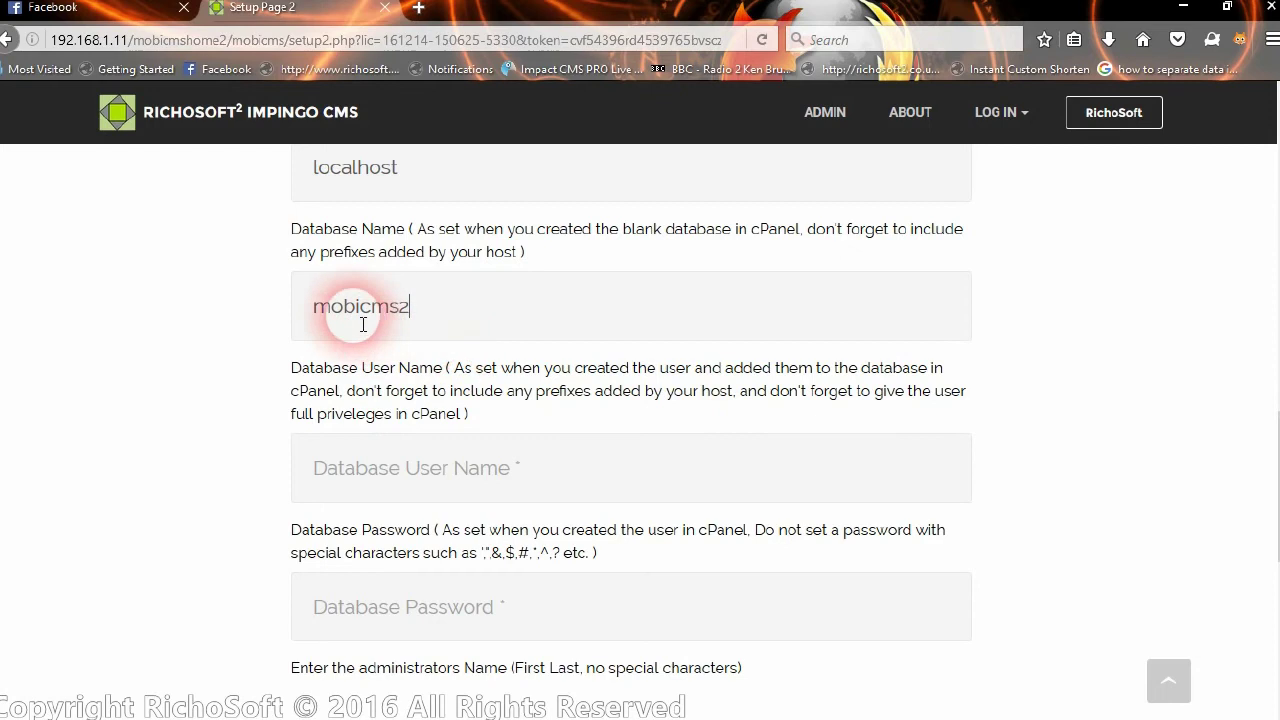
pyautogui.click(305, 308)
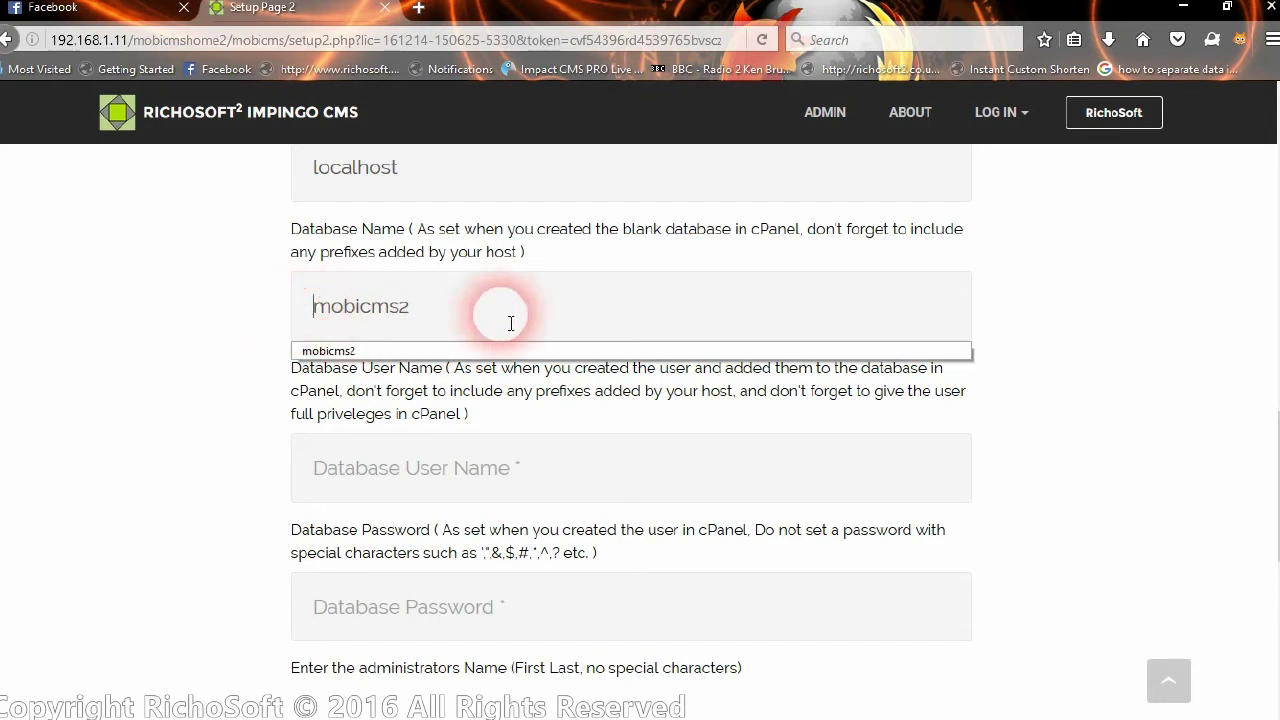
pyautogui.press('Down')
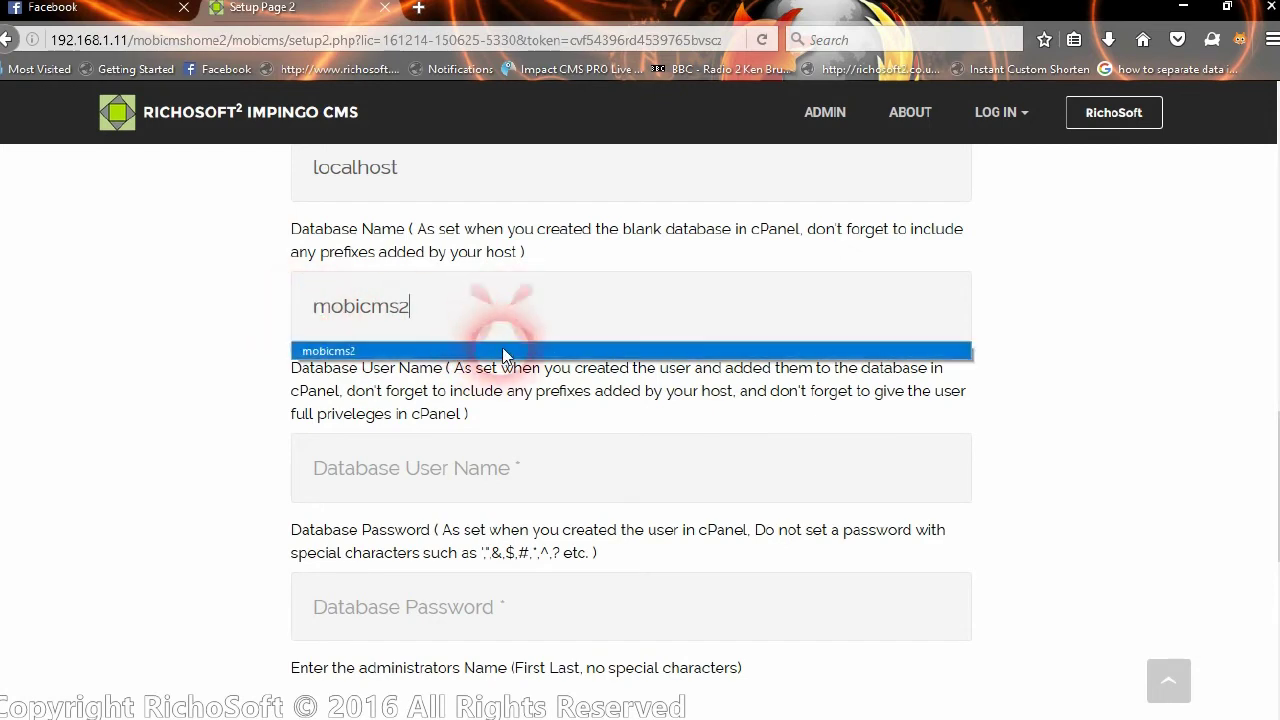
pyautogui.click(305, 310)
pyautogui.click(300, 312)
pyautogui.press('Down')
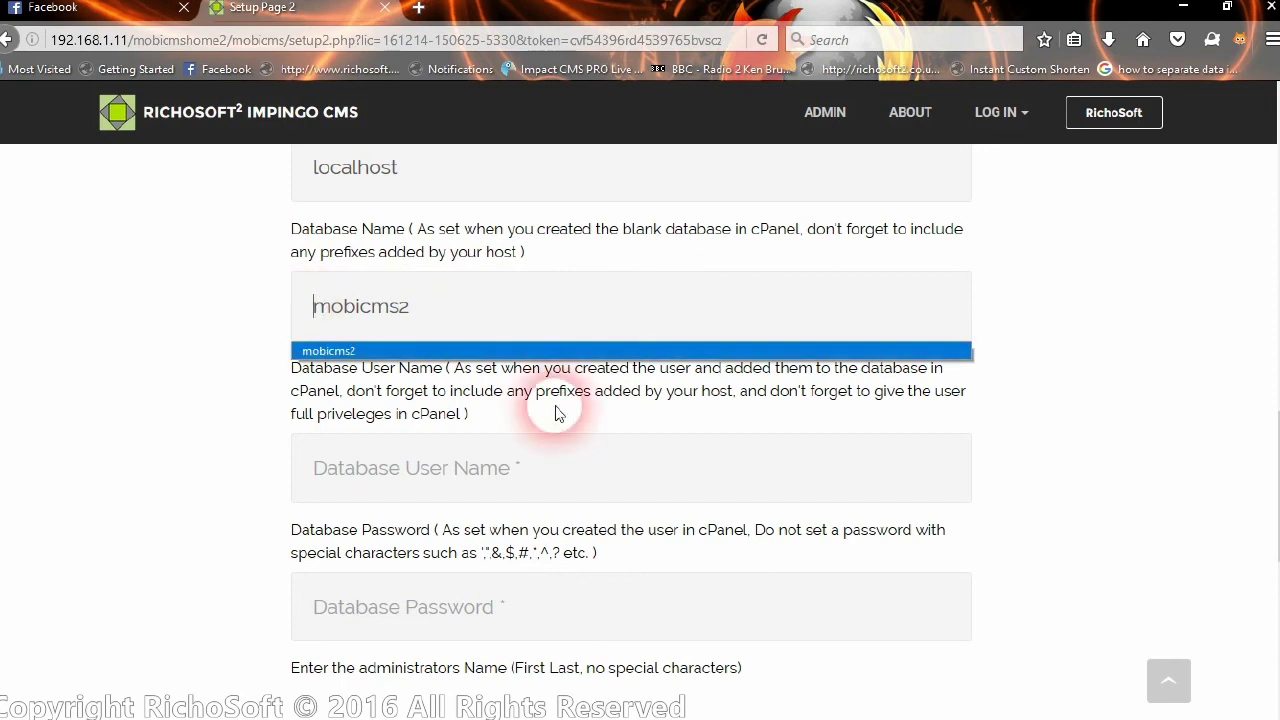
# Set the database user name to mobicms2 from the autocomplete suggestion
pyautogui.click(558, 414)
pyautogui.scroll(-2, 549, 331)
pyautogui.click(523, 363)
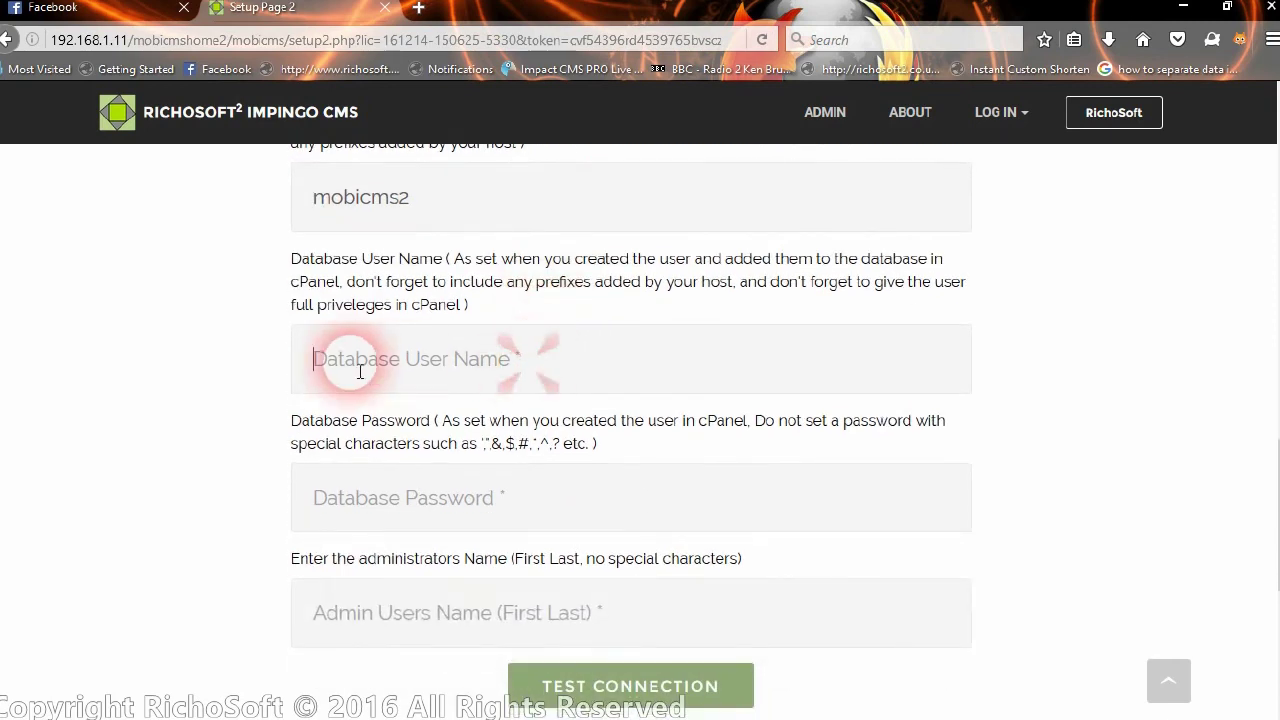
pyautogui.write('m')
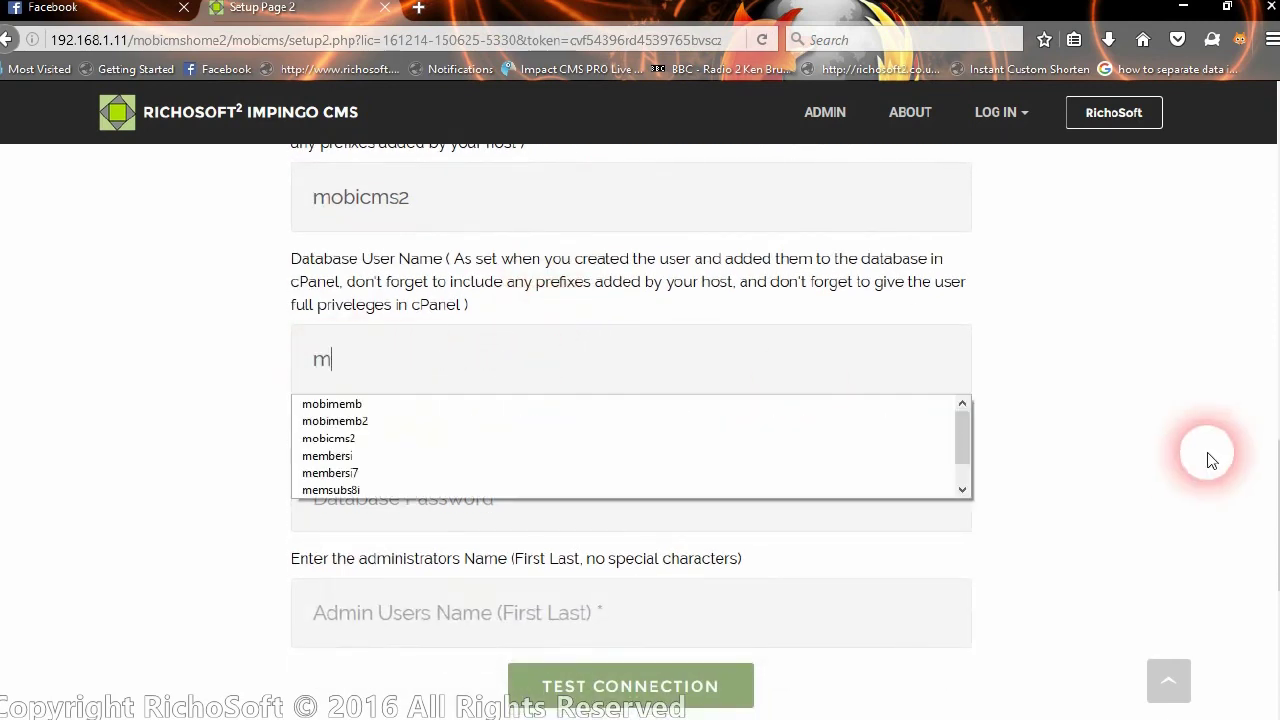
pyautogui.click(429, 438)
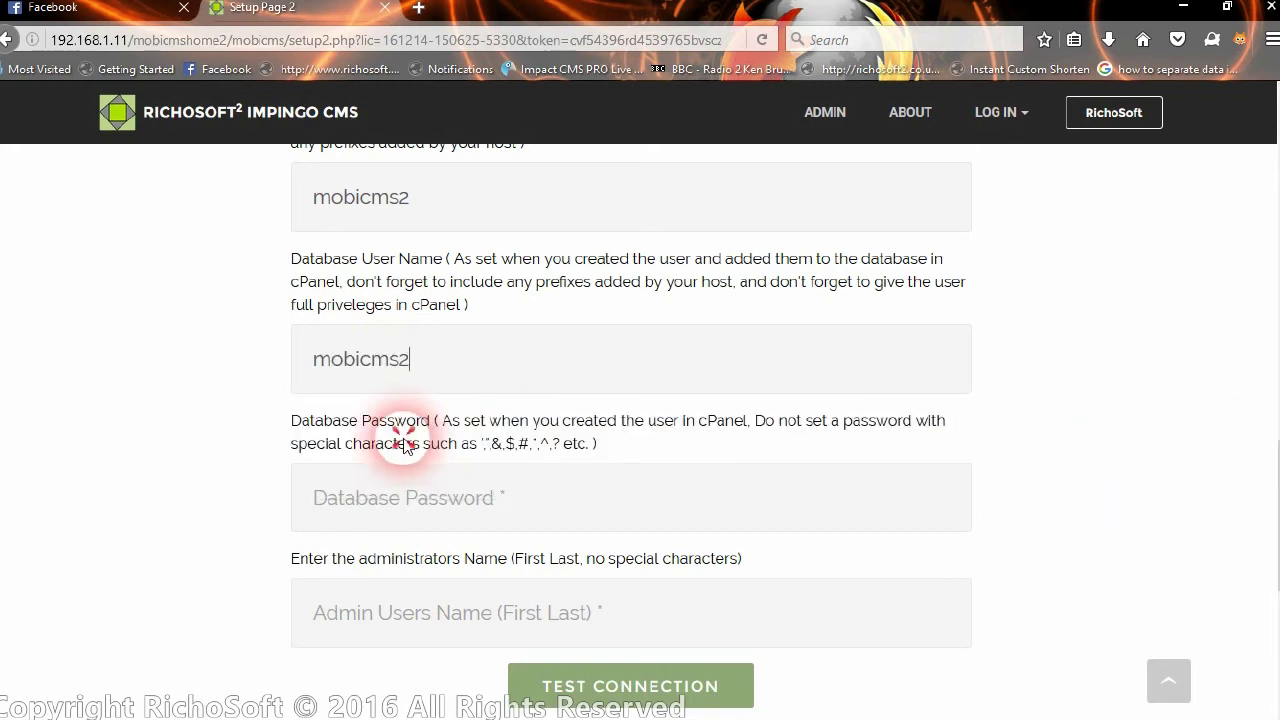
pyautogui.click(455, 375)
# Enter the database password and administrator's name, then test the database connection
pyautogui.click(536, 506)
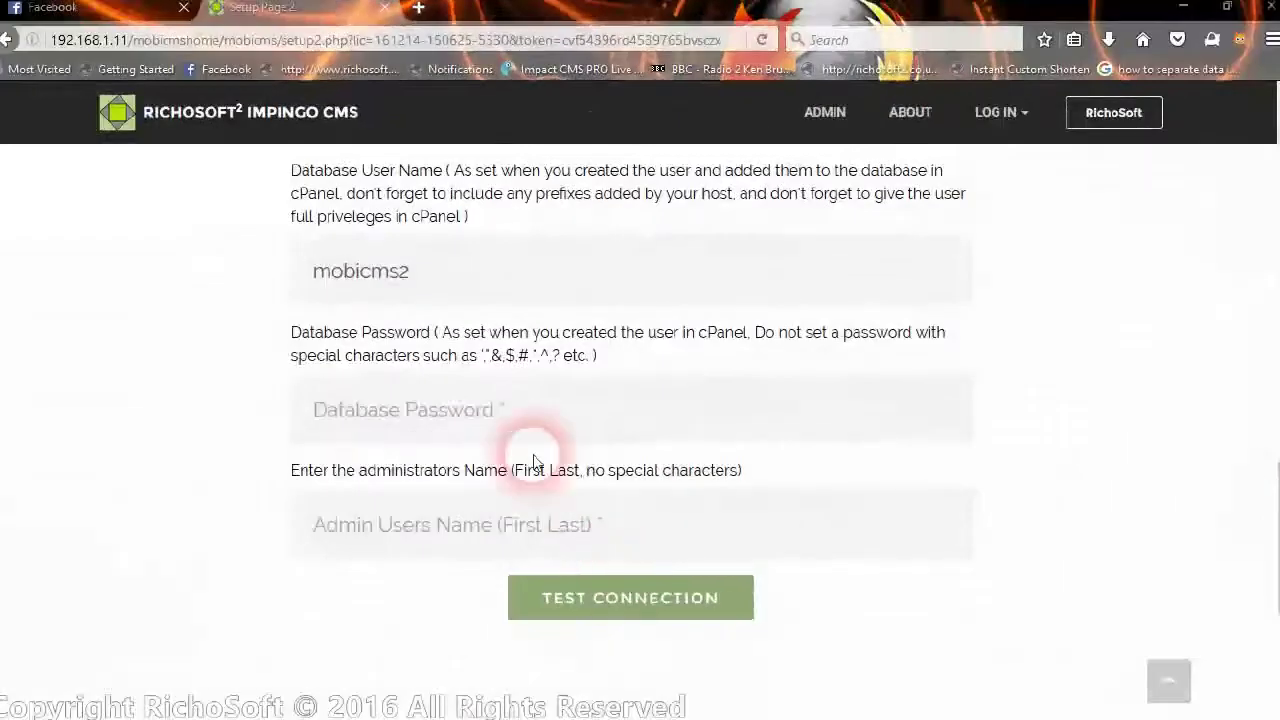
pyautogui.write('••')
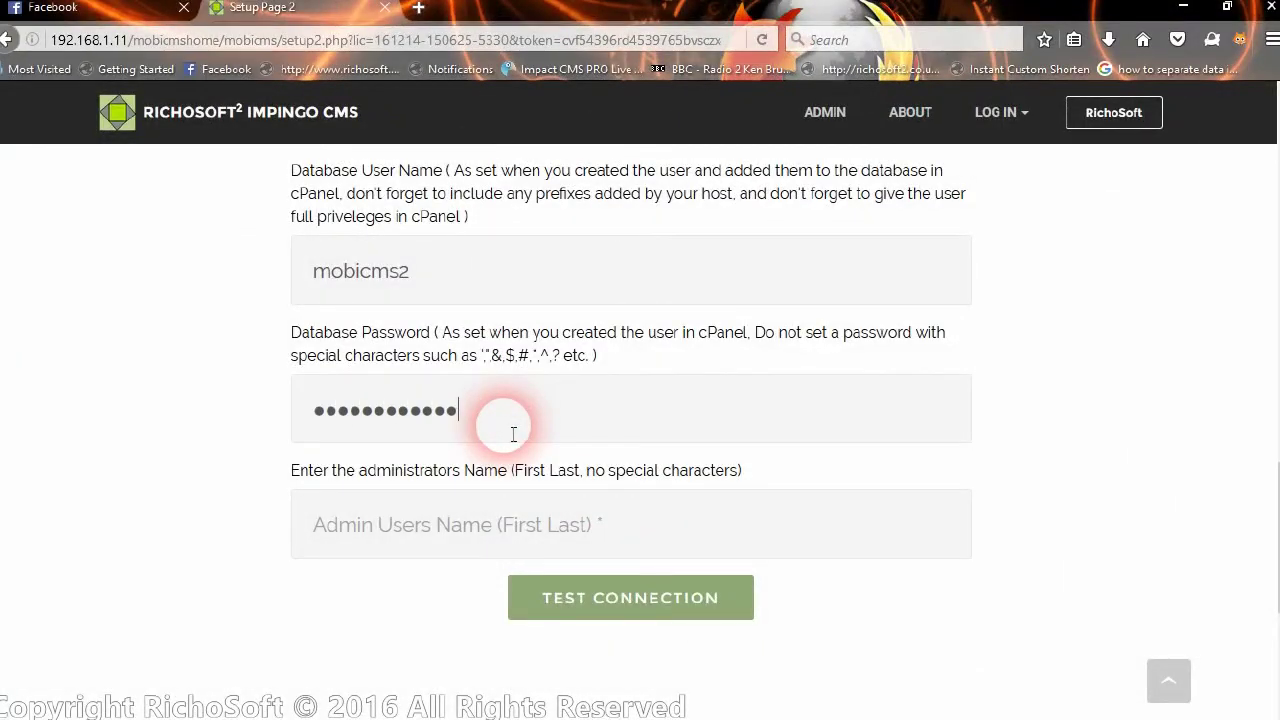
pyautogui.click(515, 531)
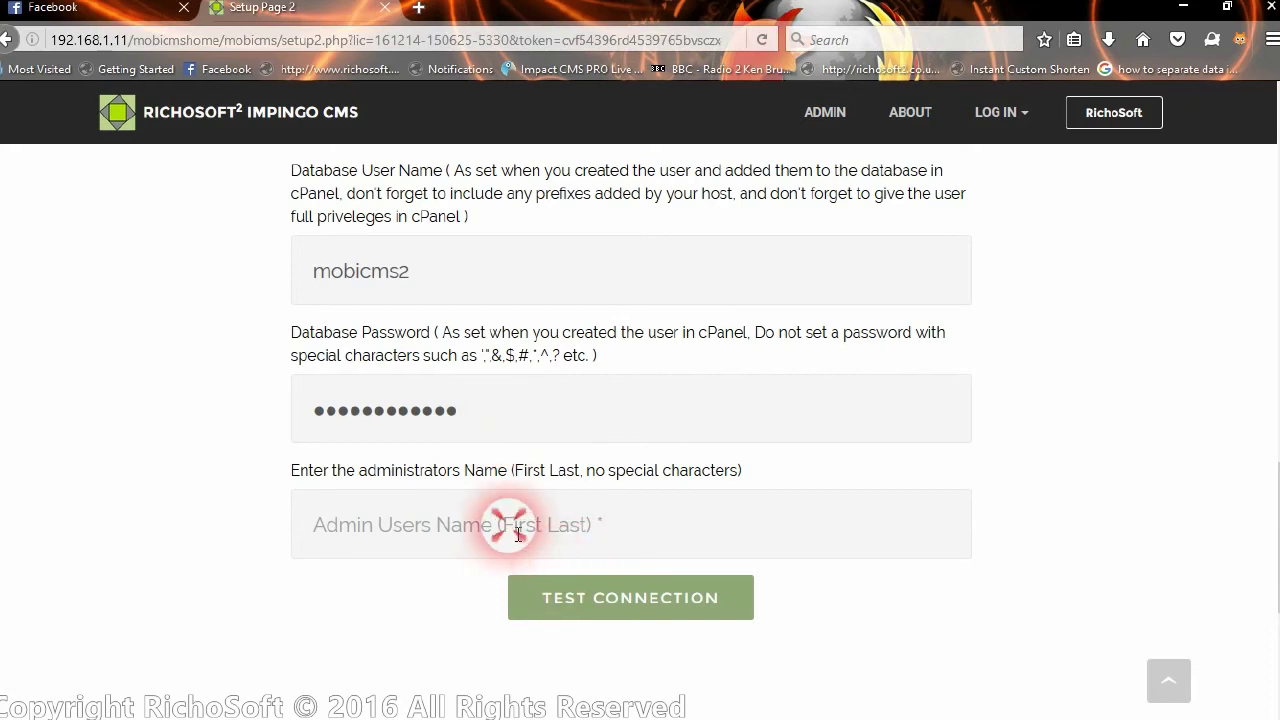
pyautogui.write('Steve Riches')
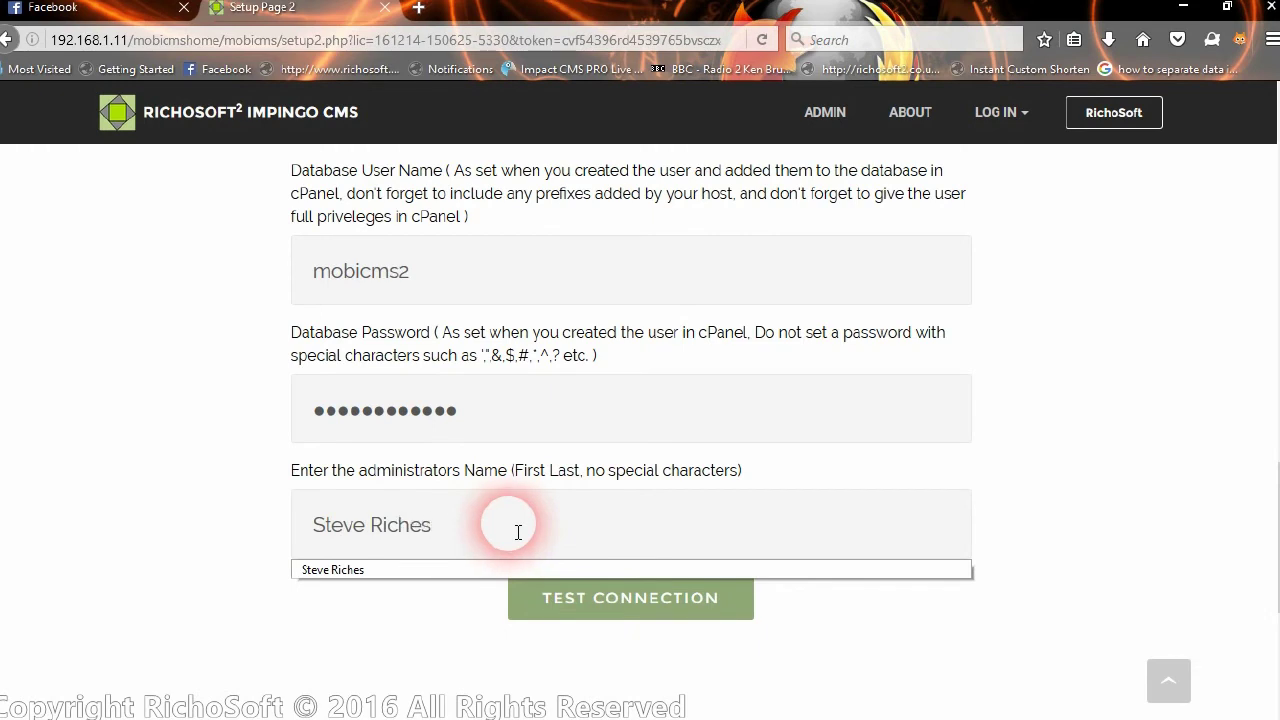
pyautogui.click(587, 592)
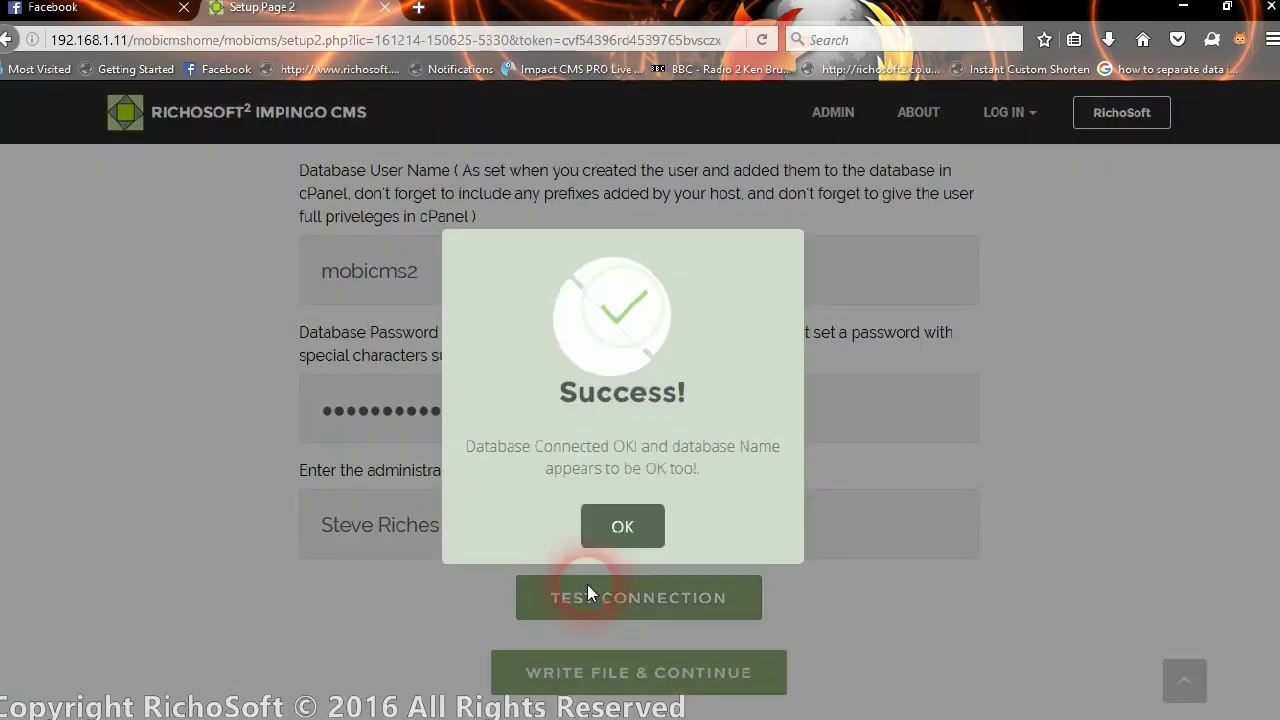
# Confirm the connection success and write the system parameters file
pyautogui.click(636, 538)
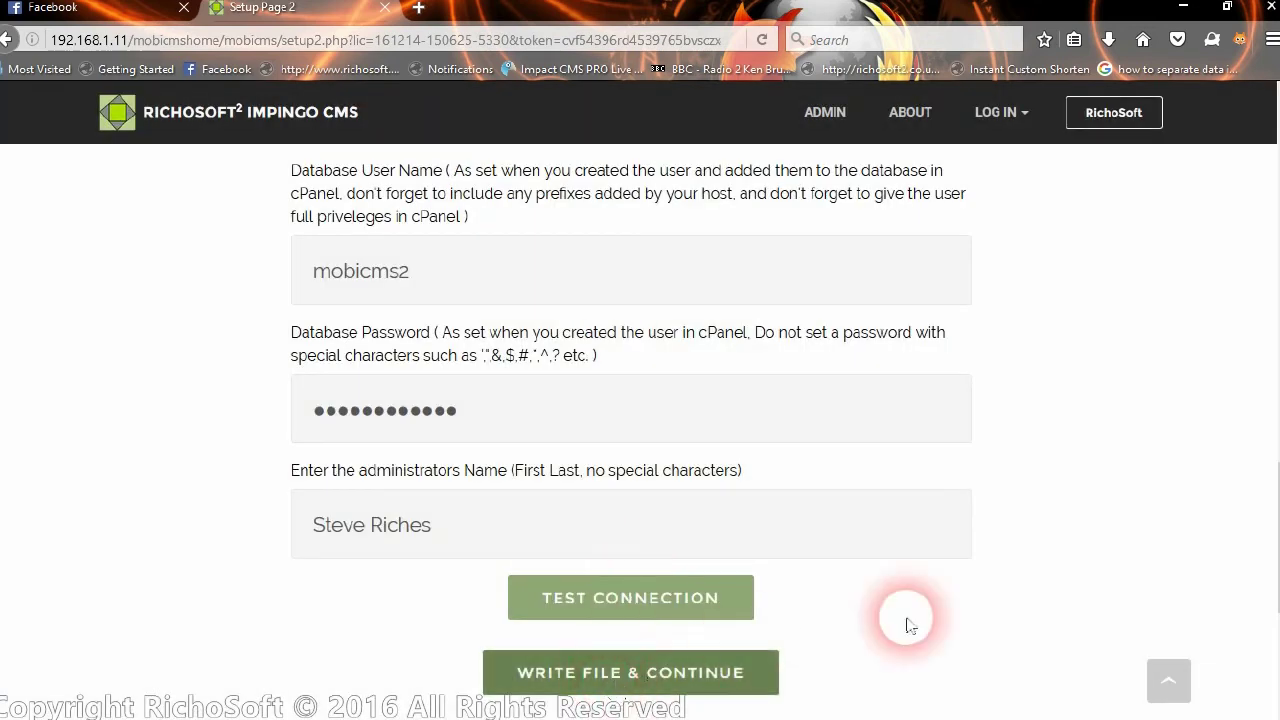
pyautogui.scroll(-3, 940, 580)
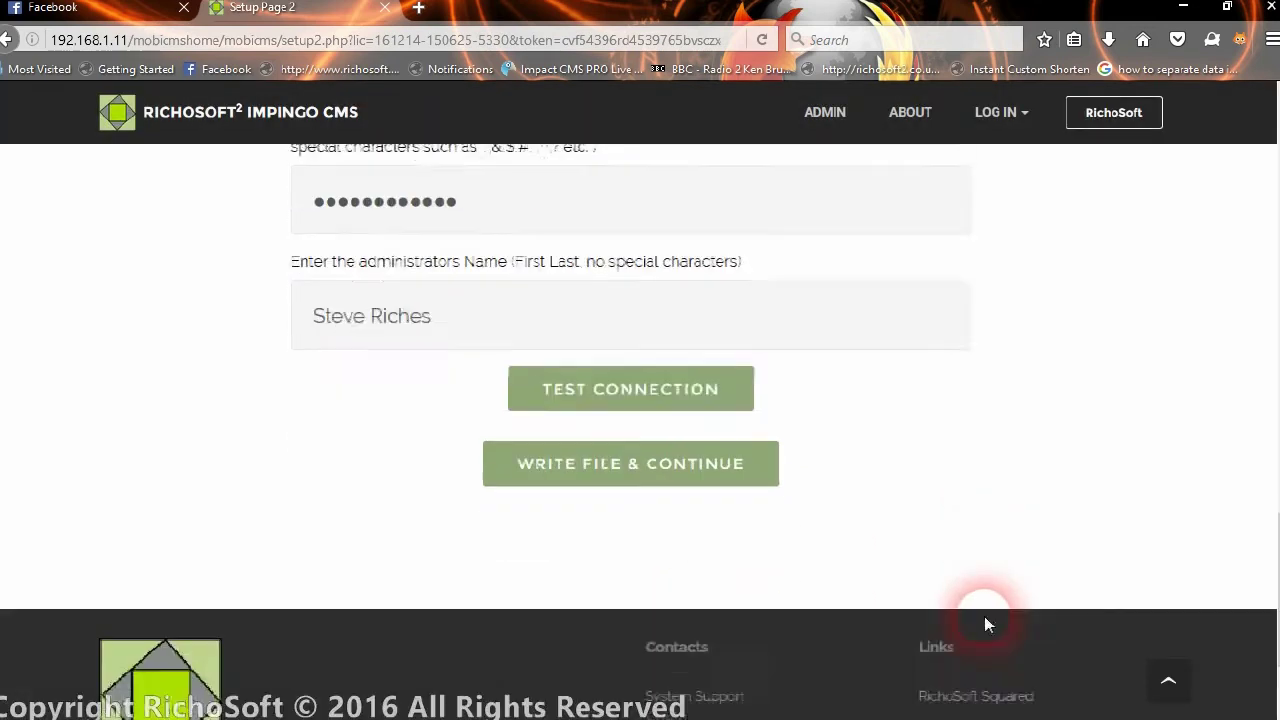
pyautogui.click(665, 470)
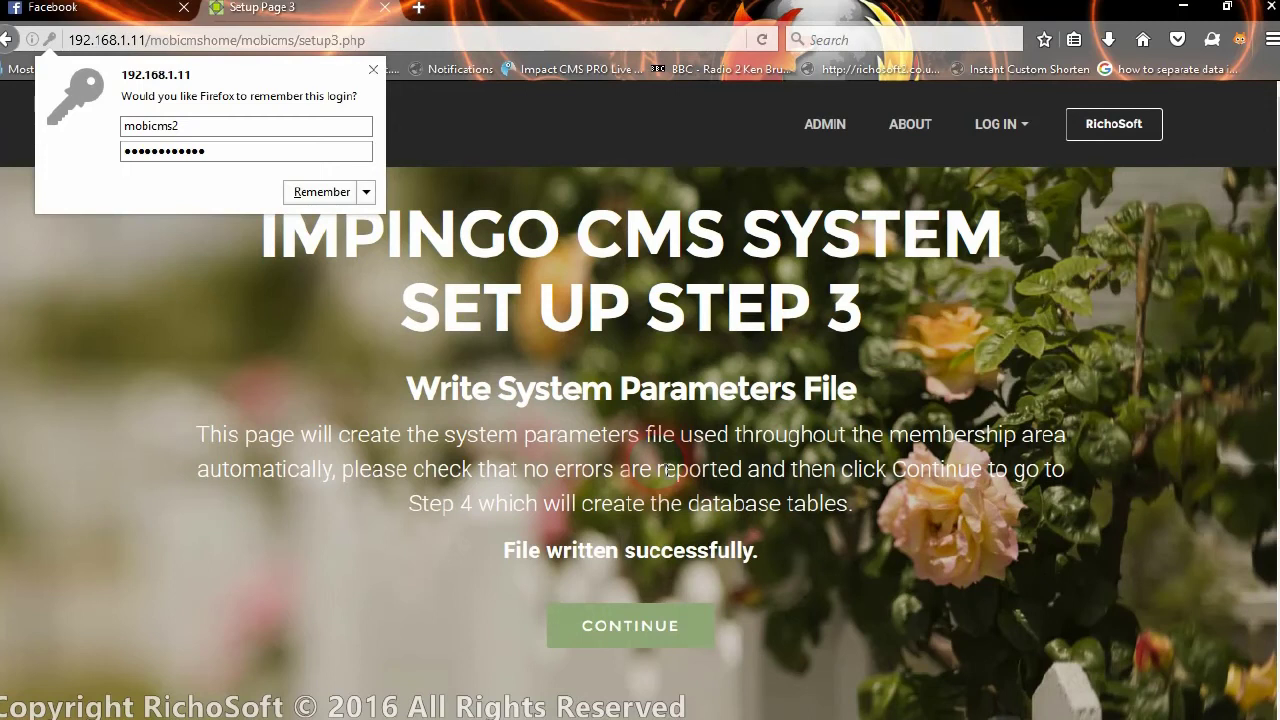
# Create the database tables and review the table-creation report
pyautogui.click(670, 638)
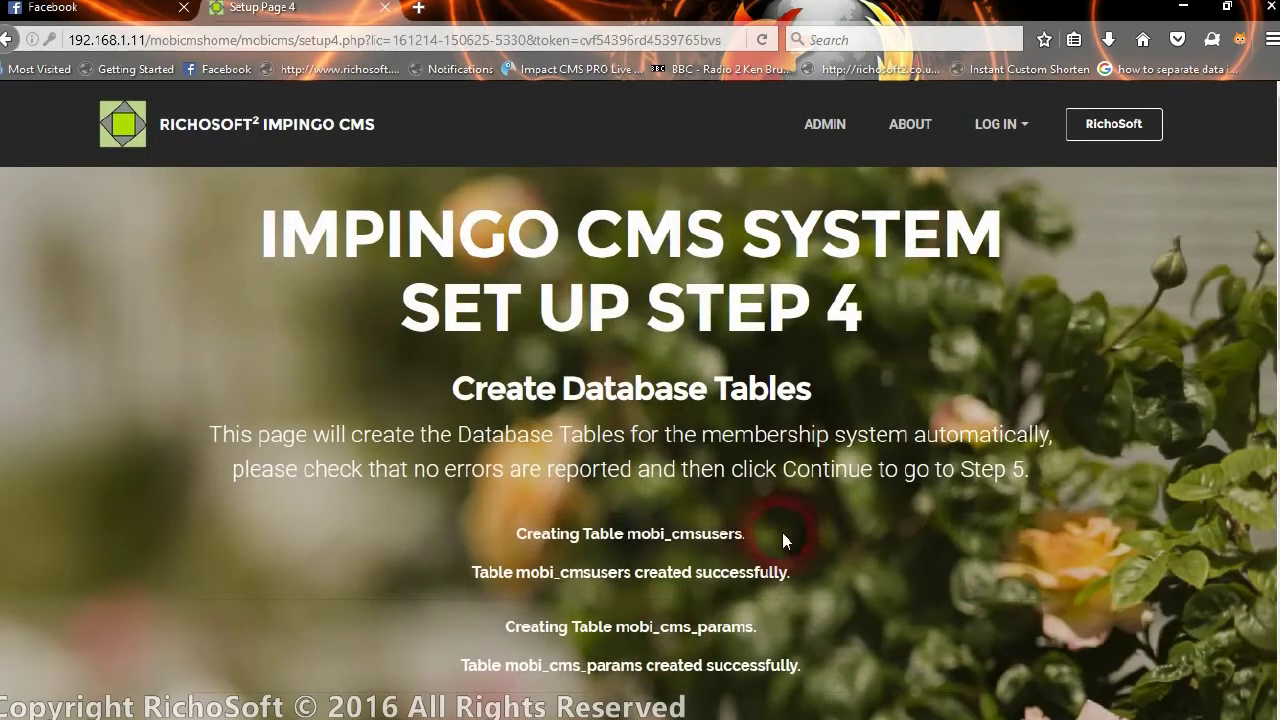
pyautogui.scroll(-1, 806, 472)
pyautogui.scroll(-2, 806, 472)
pyautogui.scroll(-3, 622, 479)
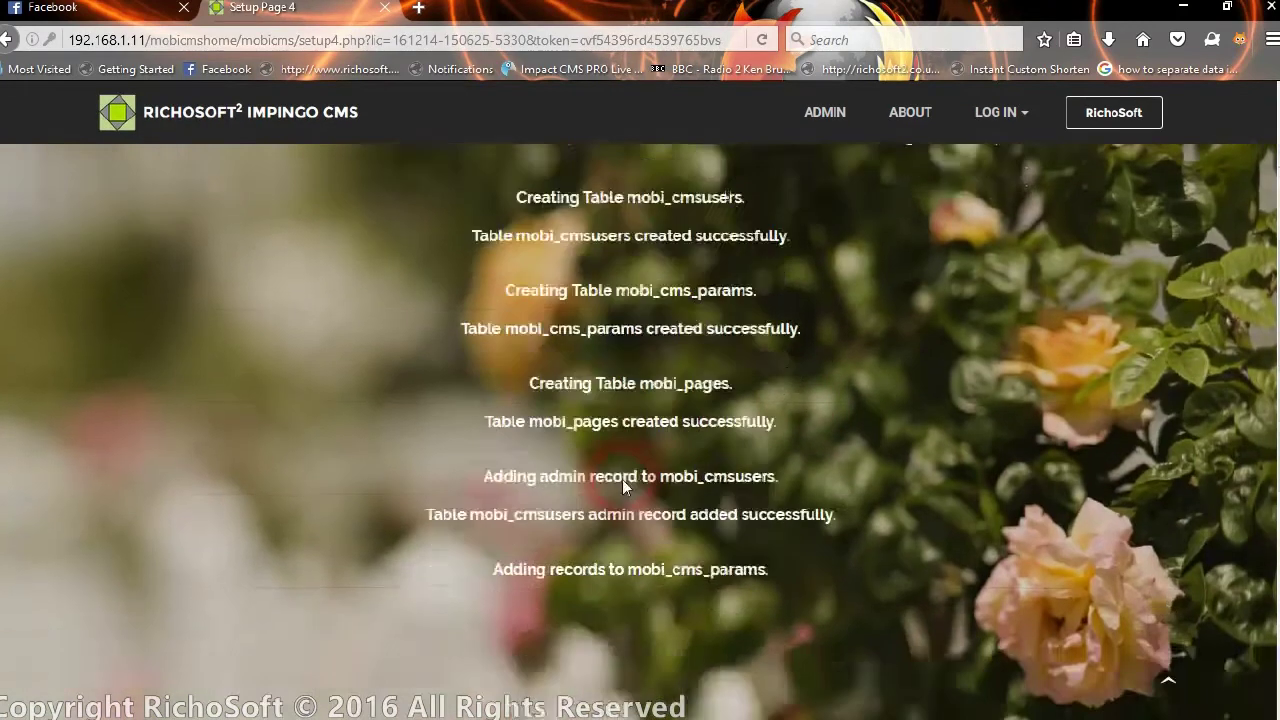
pyautogui.scroll(-5, 622, 489)
pyautogui.scroll(2, 628, 354)
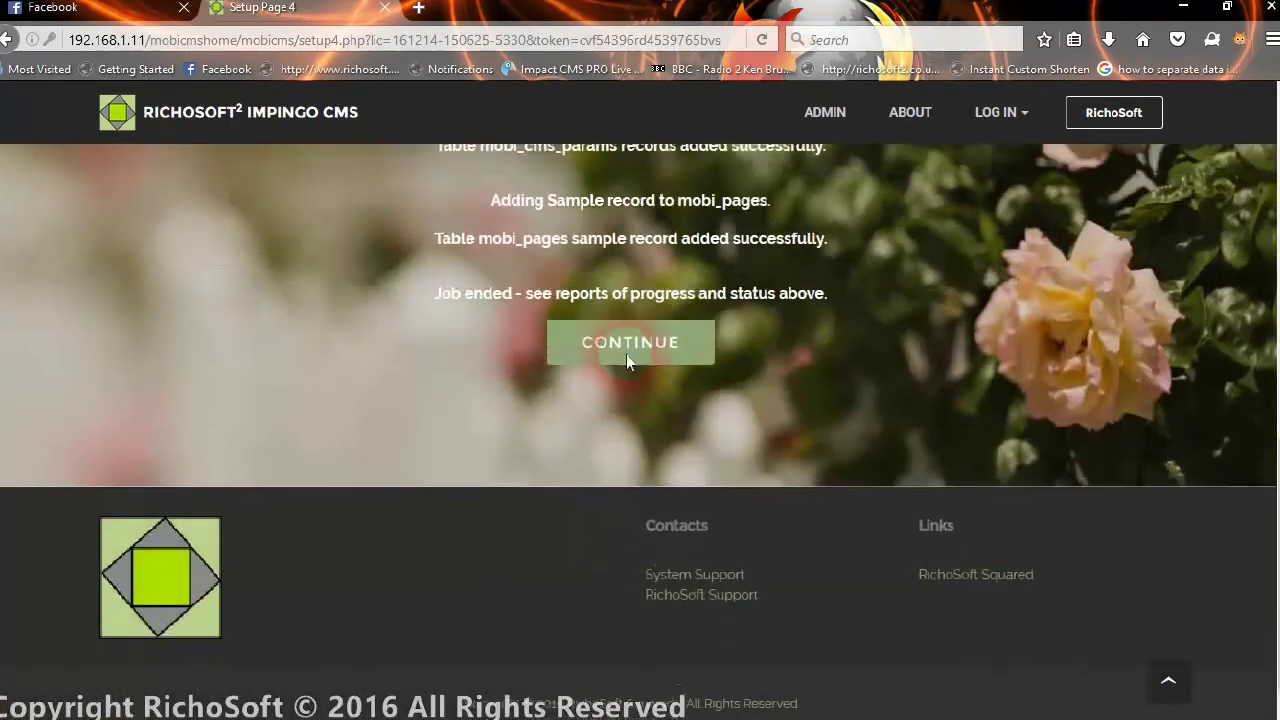
pyautogui.scroll(5, 630, 354)
pyautogui.scroll(-4, 620, 362)
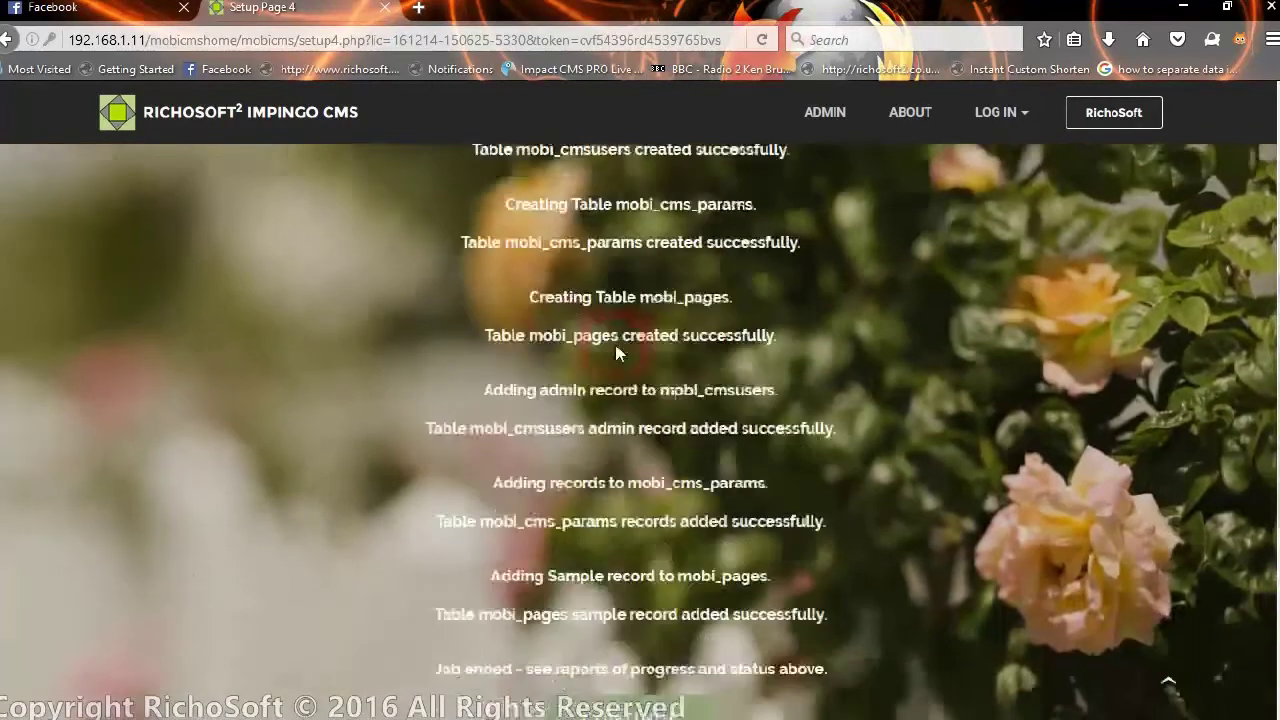
pyautogui.scroll(-2, 620, 364)
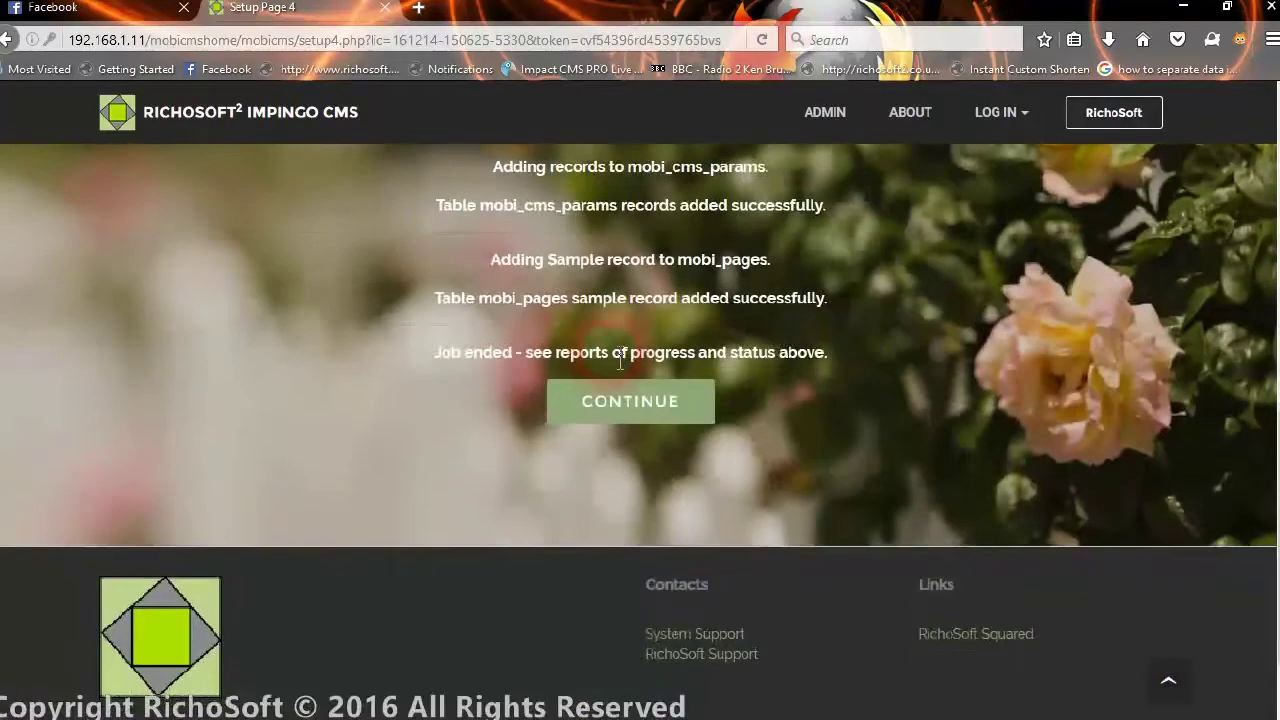
# Complete the final setup step and proceed to log in
pyautogui.click(658, 412)
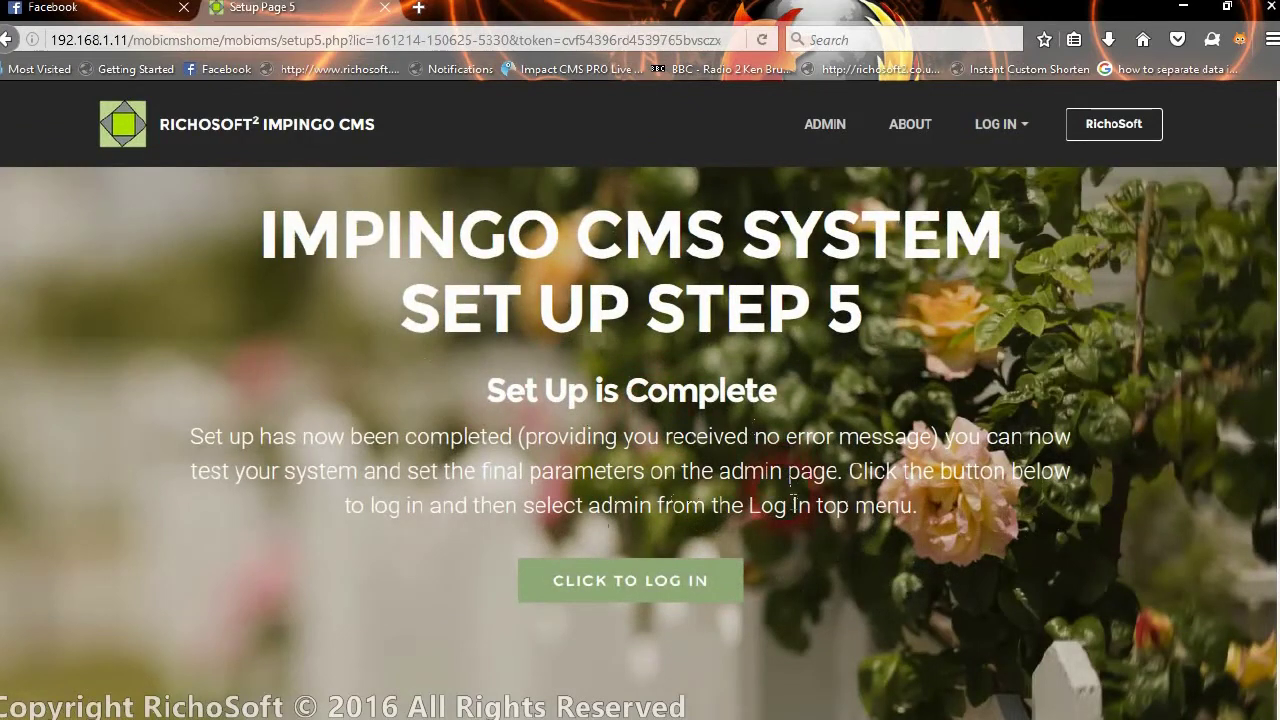
pyautogui.scroll(-1, 700, 505)
pyautogui.click(640, 490)
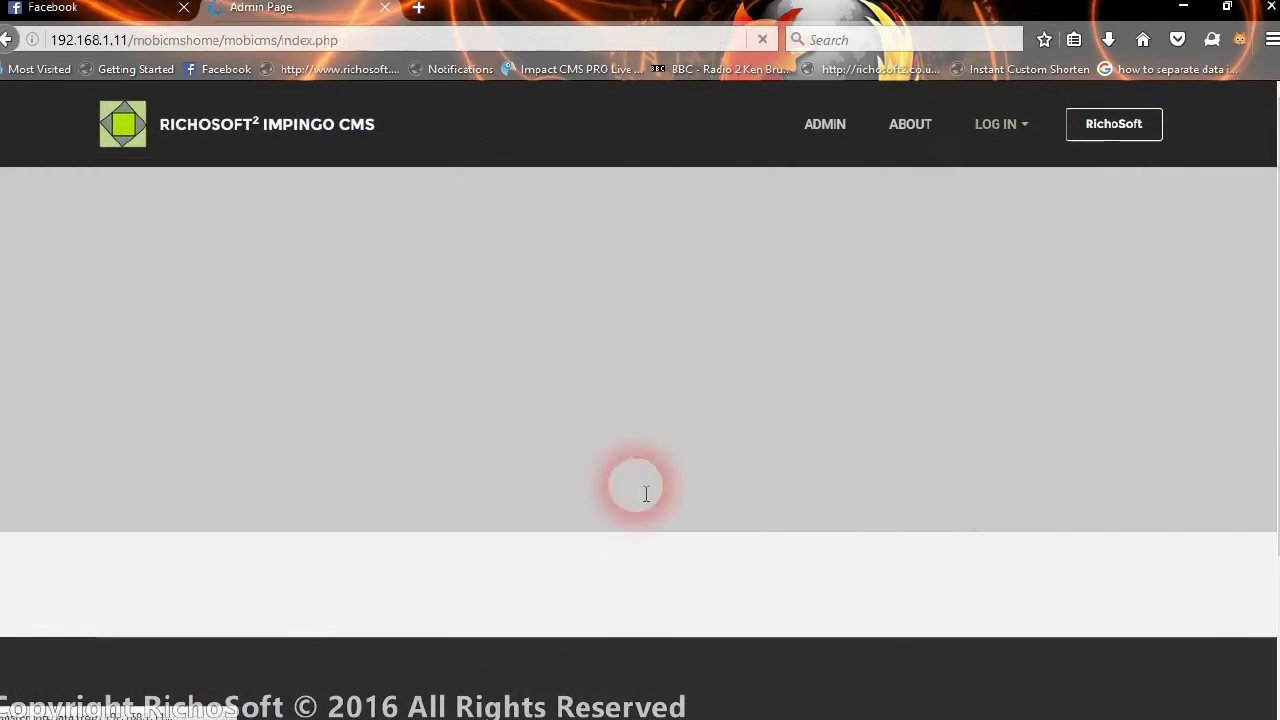
# Log in to Impingo CMS with the administrator's user ID and password
pyautogui.click(1003, 588)
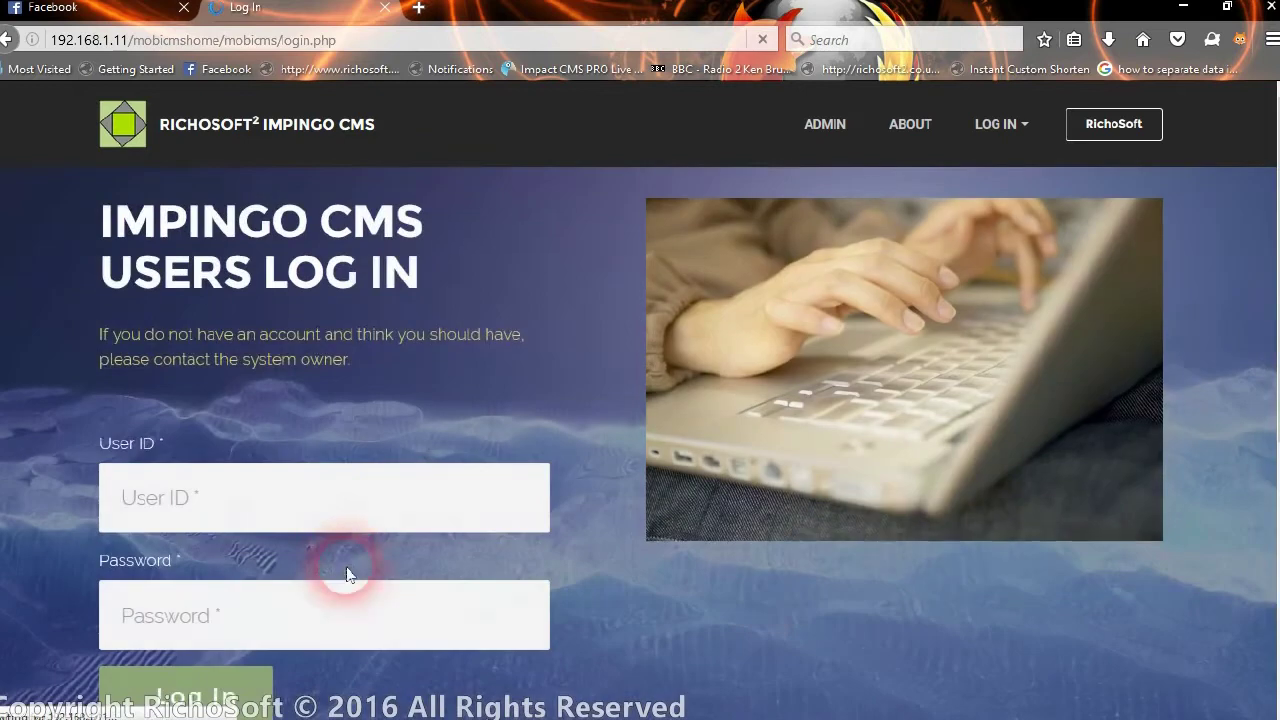
pyautogui.click(360, 503)
pyautogui.write('admin')
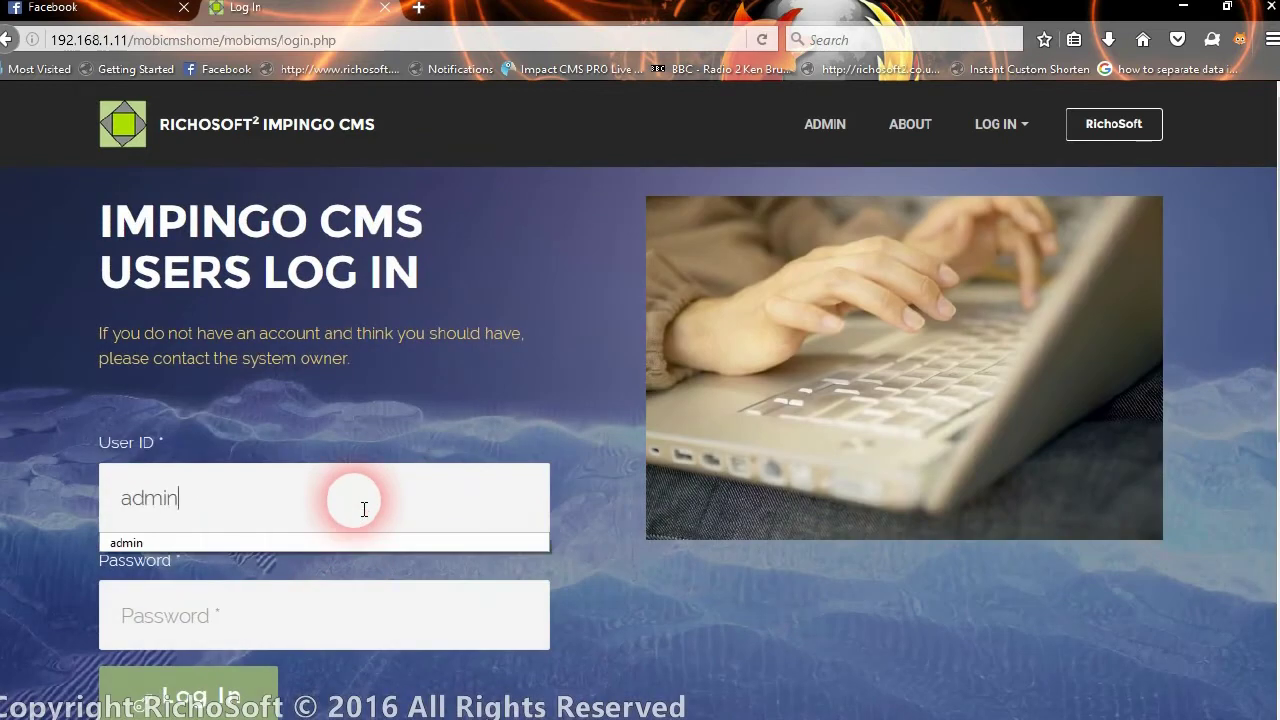
pyautogui.press('Tab')
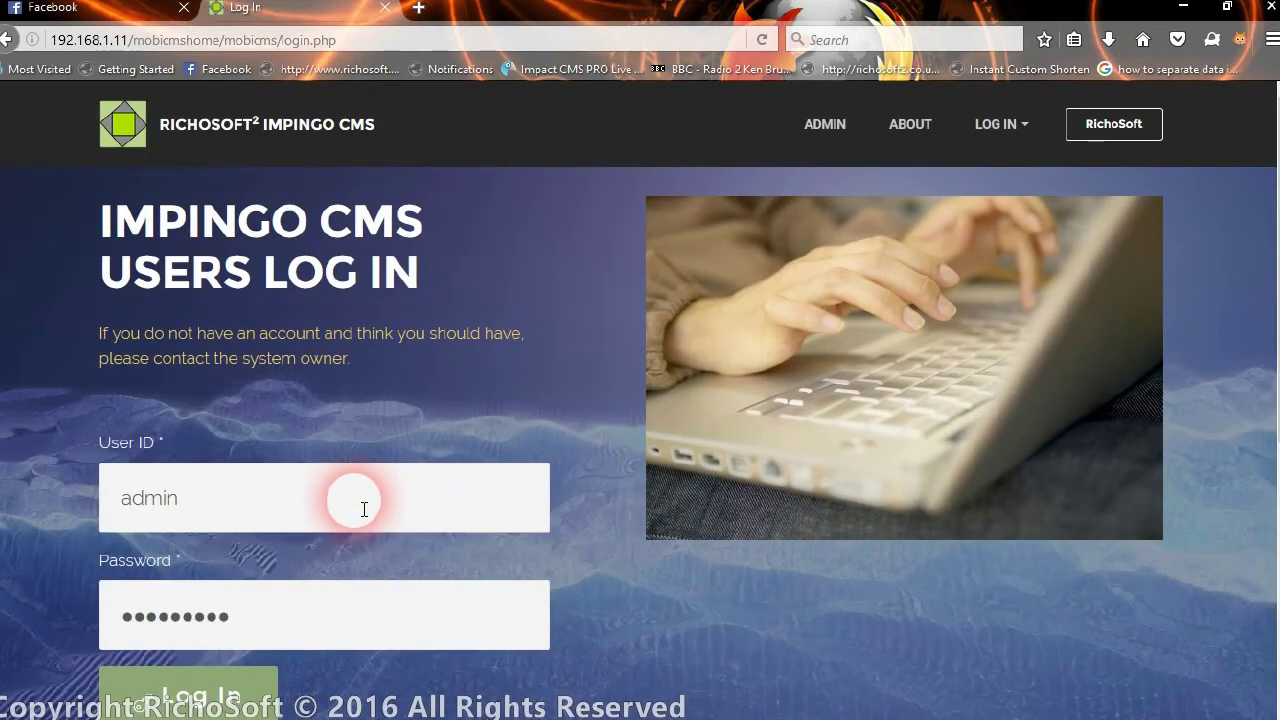
pyautogui.press('BackSpace')
pyautogui.press('BackSpace')
pyautogui.write('••')
pyautogui.click(200, 700)
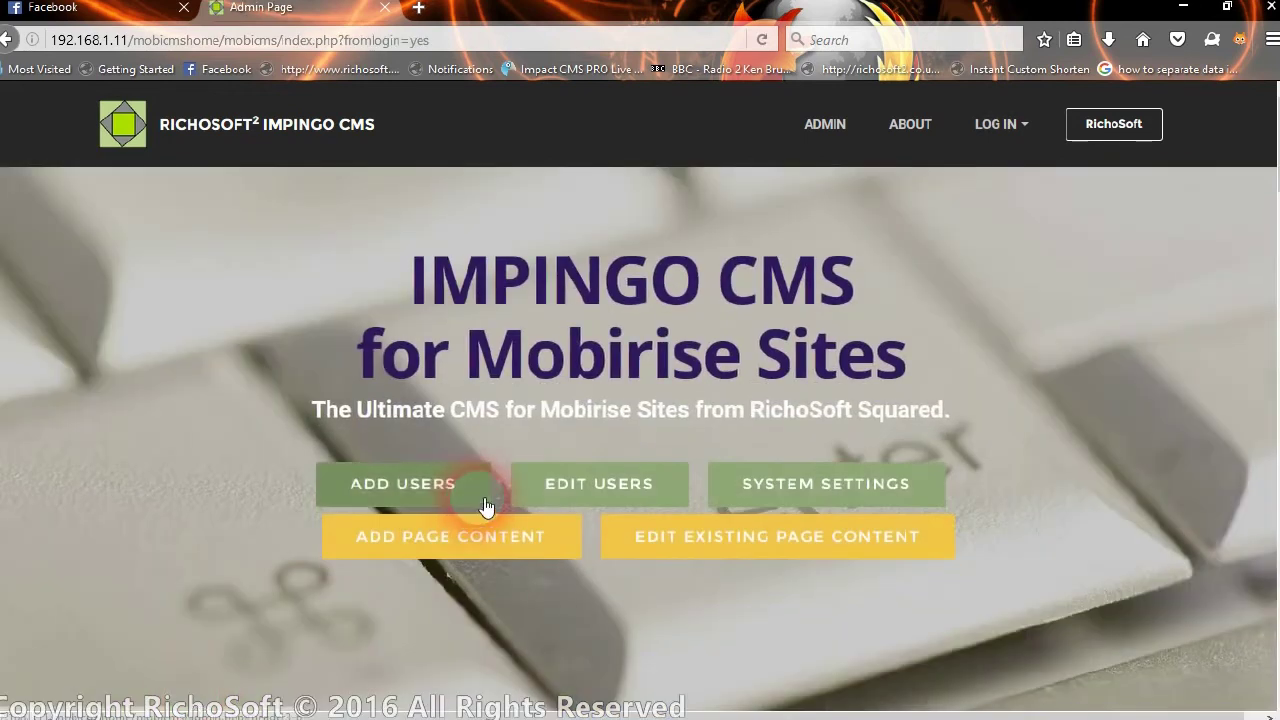
# Scroll through the Admin Page's Add Users and System Settings sections, then back up
pyautogui.scroll(-5, 587, 387)
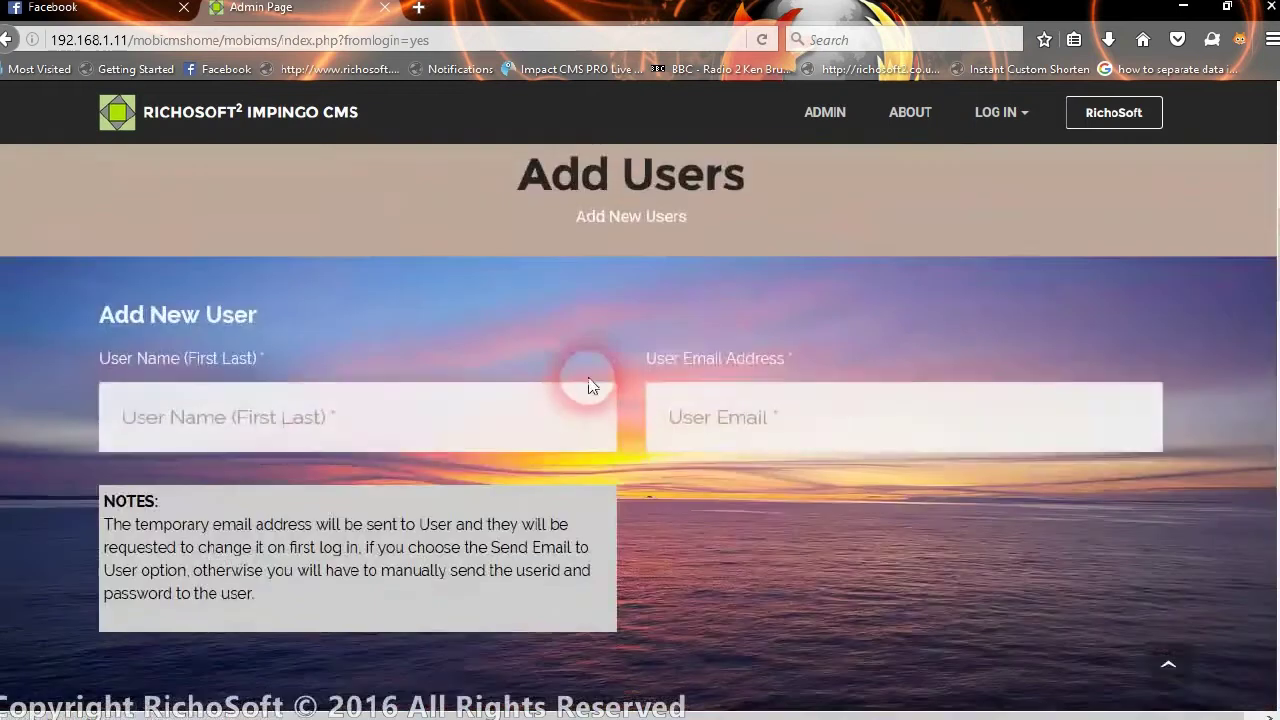
pyautogui.scroll(-8, 588, 387)
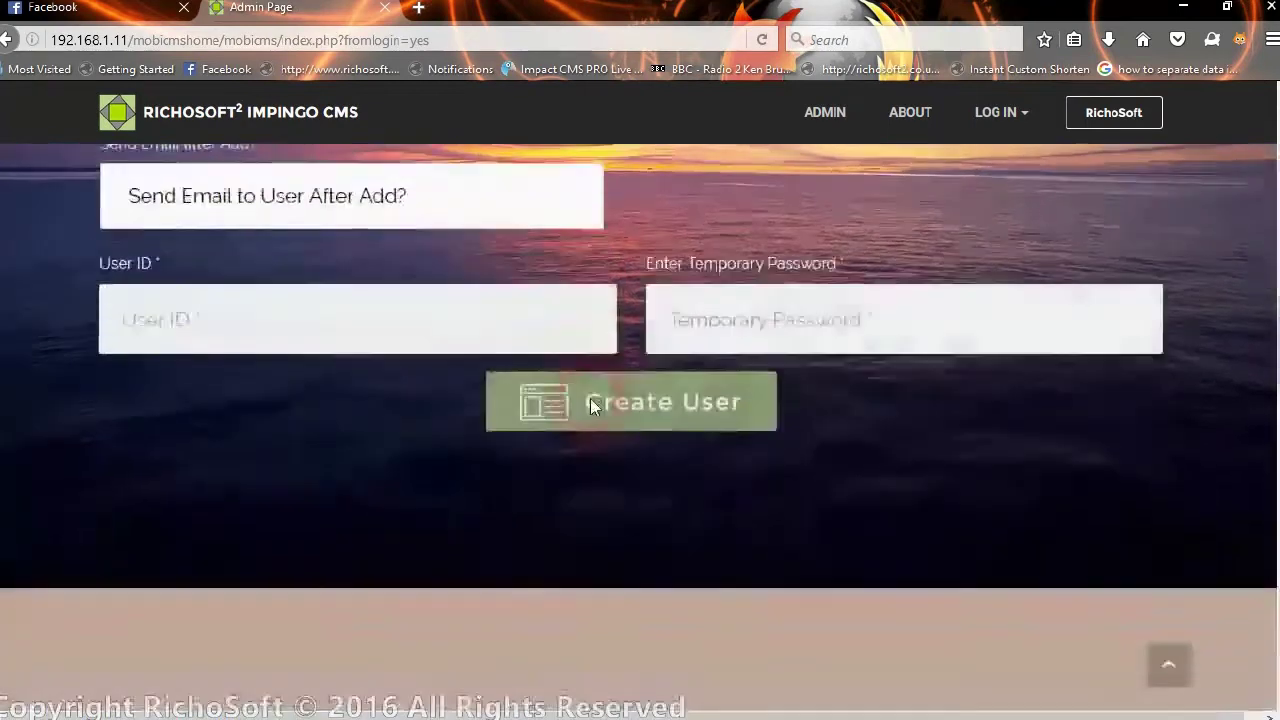
pyautogui.scroll(-10, 591, 410)
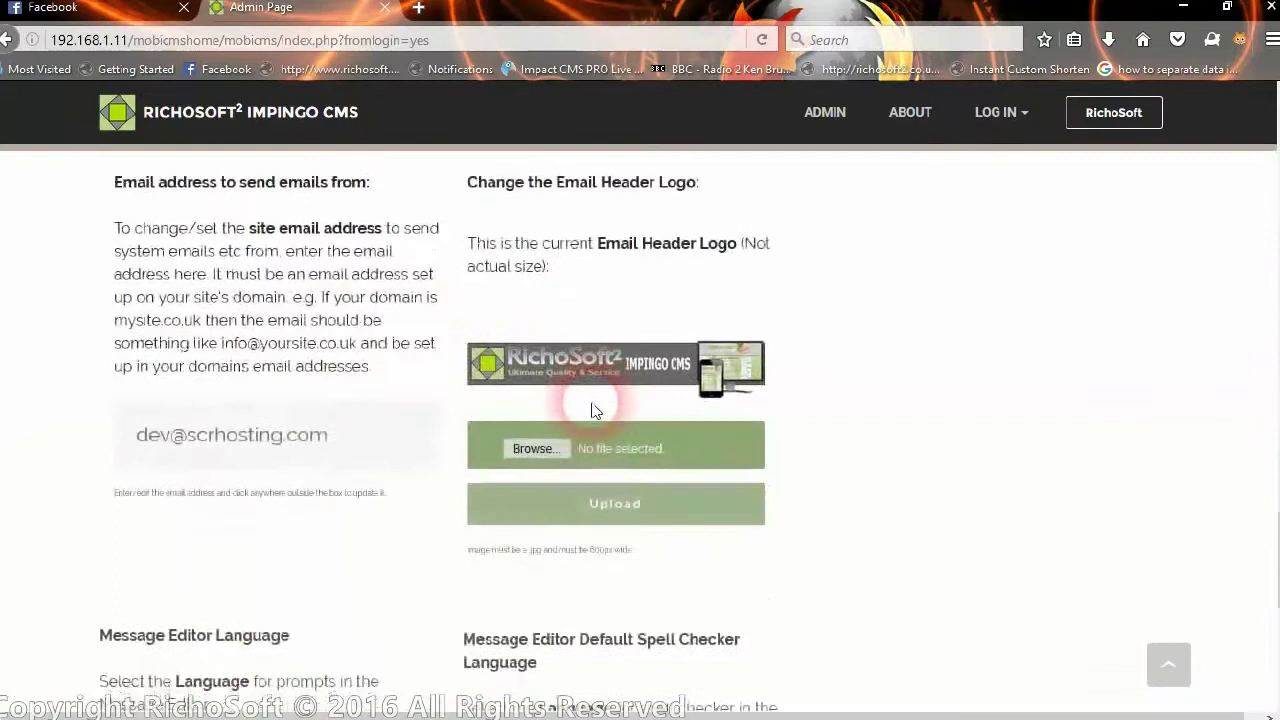
pyautogui.scroll(-4, 520, 340)
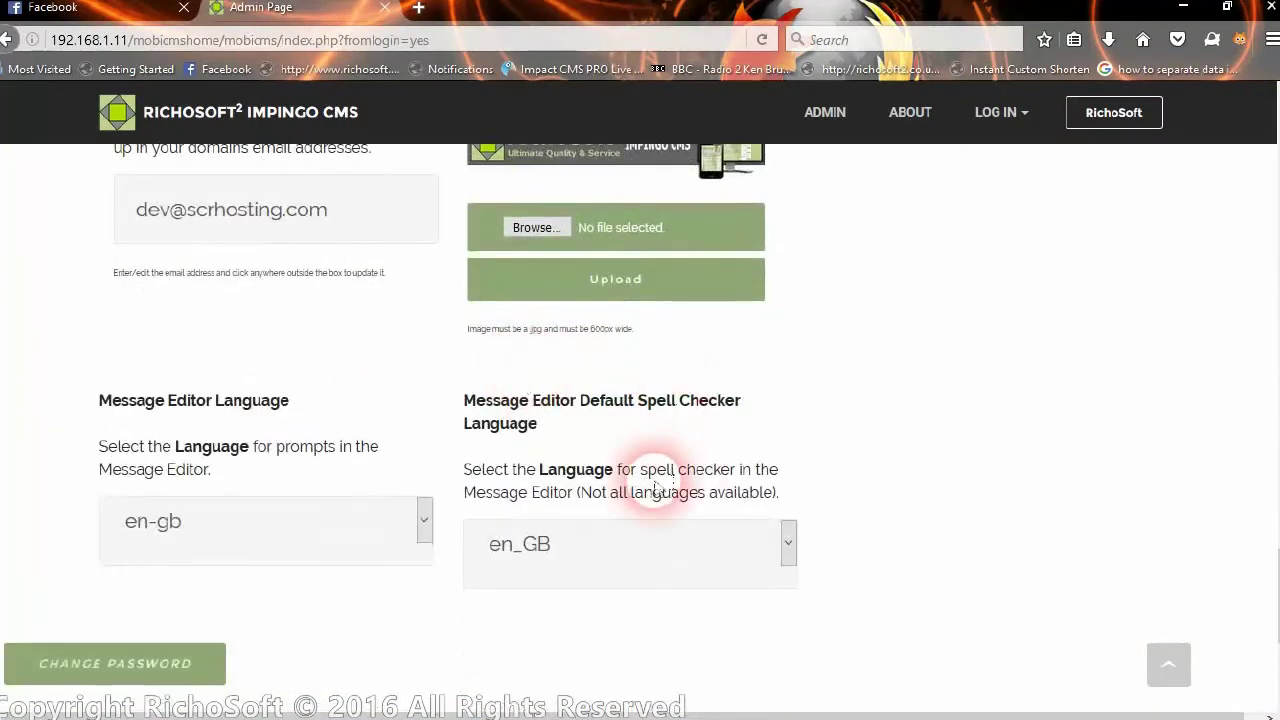
pyautogui.scroll(1, 660, 460)
pyautogui.scroll(20, 590, 231)
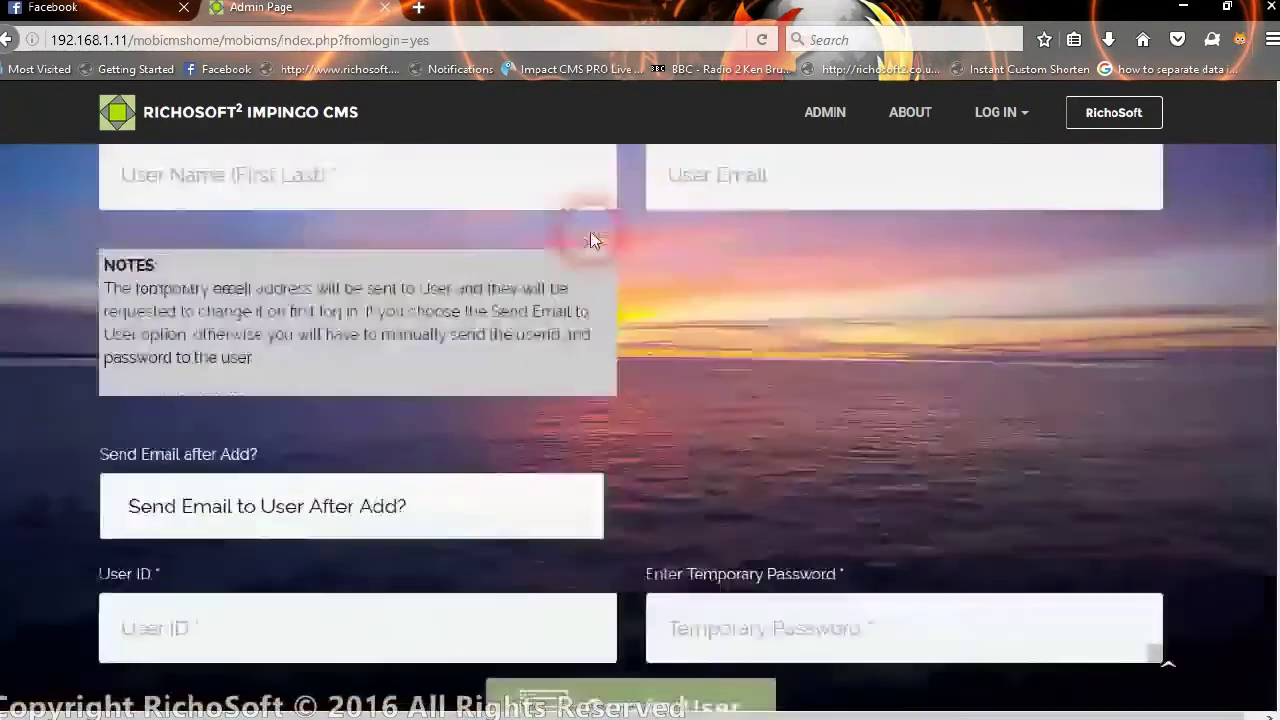
pyautogui.scroll(5, 590, 231)
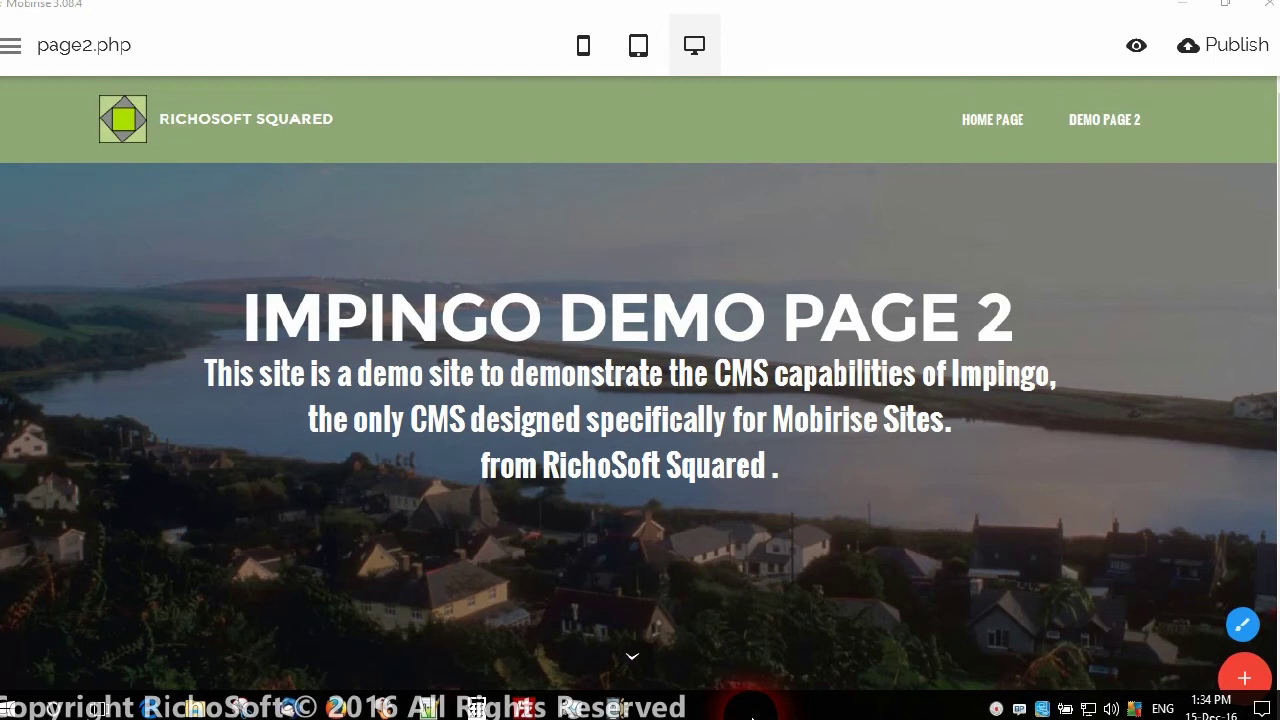
# Scroll page2.php in Mobirise to check its PHP block
pyautogui.scroll(-2, 786, 617)
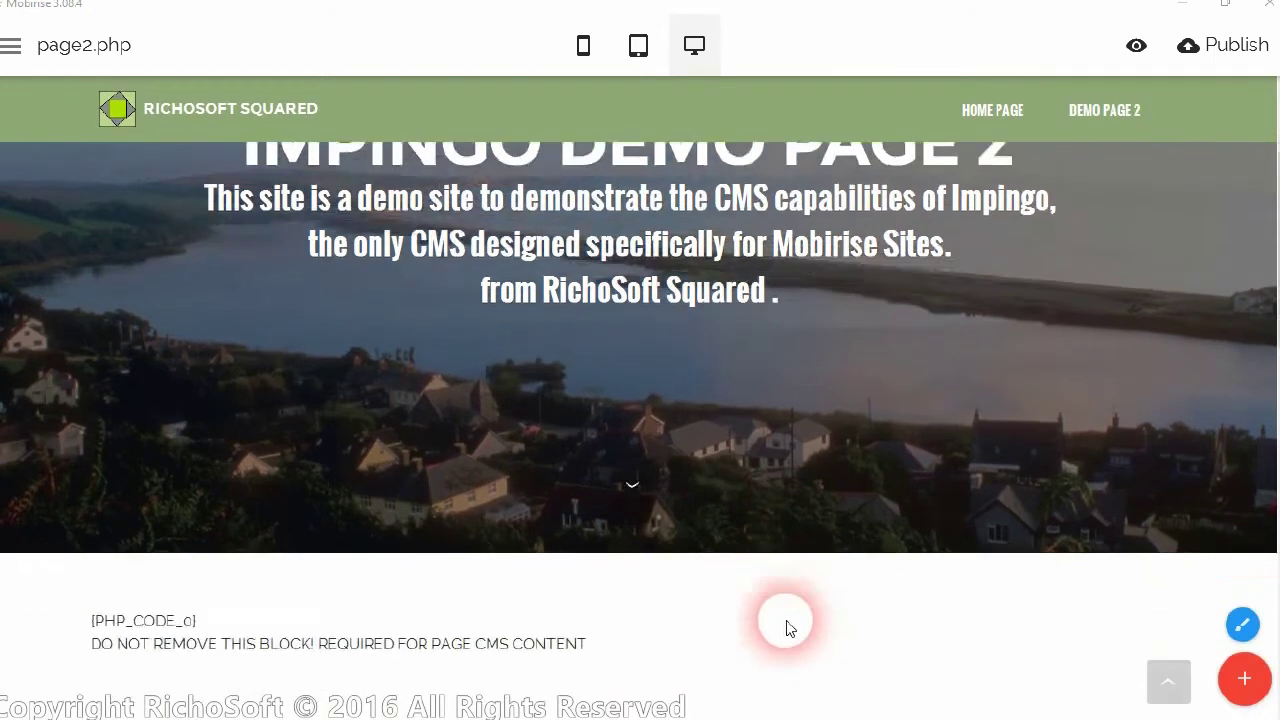
pyautogui.scroll(2, 778, 606)
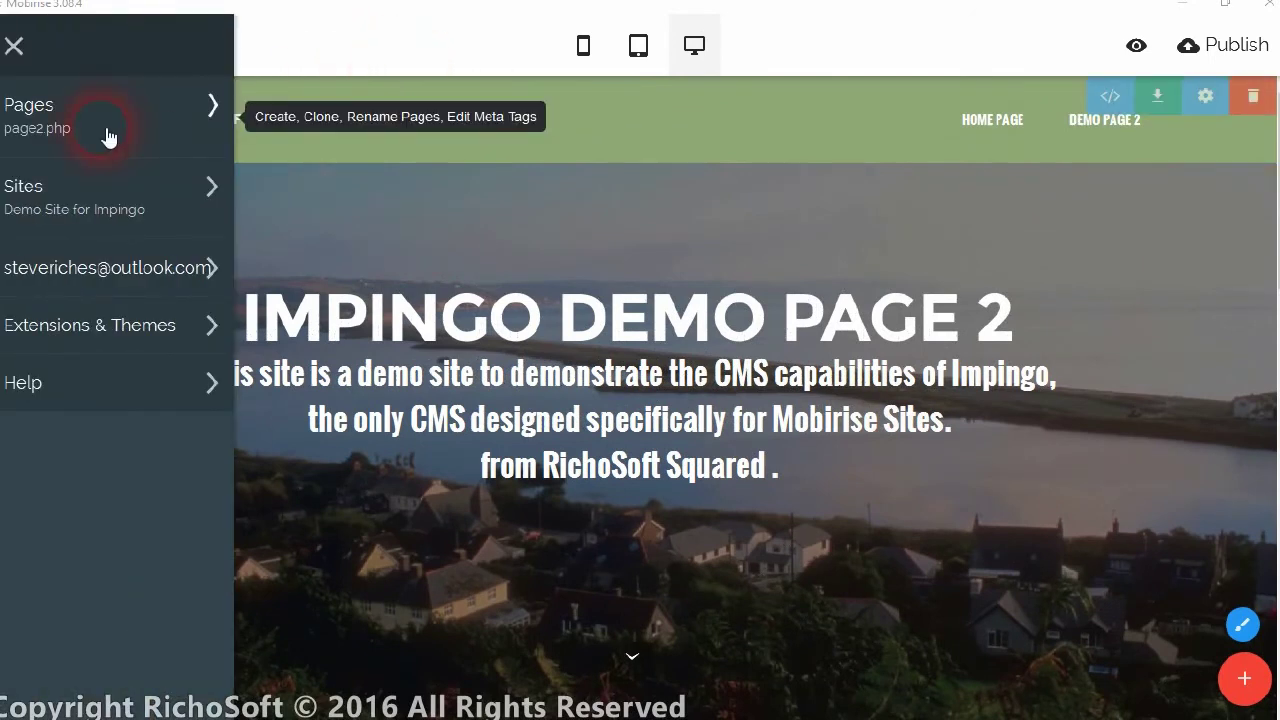
# Clone page2.php as page3.php titled 'Demo - Page 3'
pyautogui.click(58, 126)
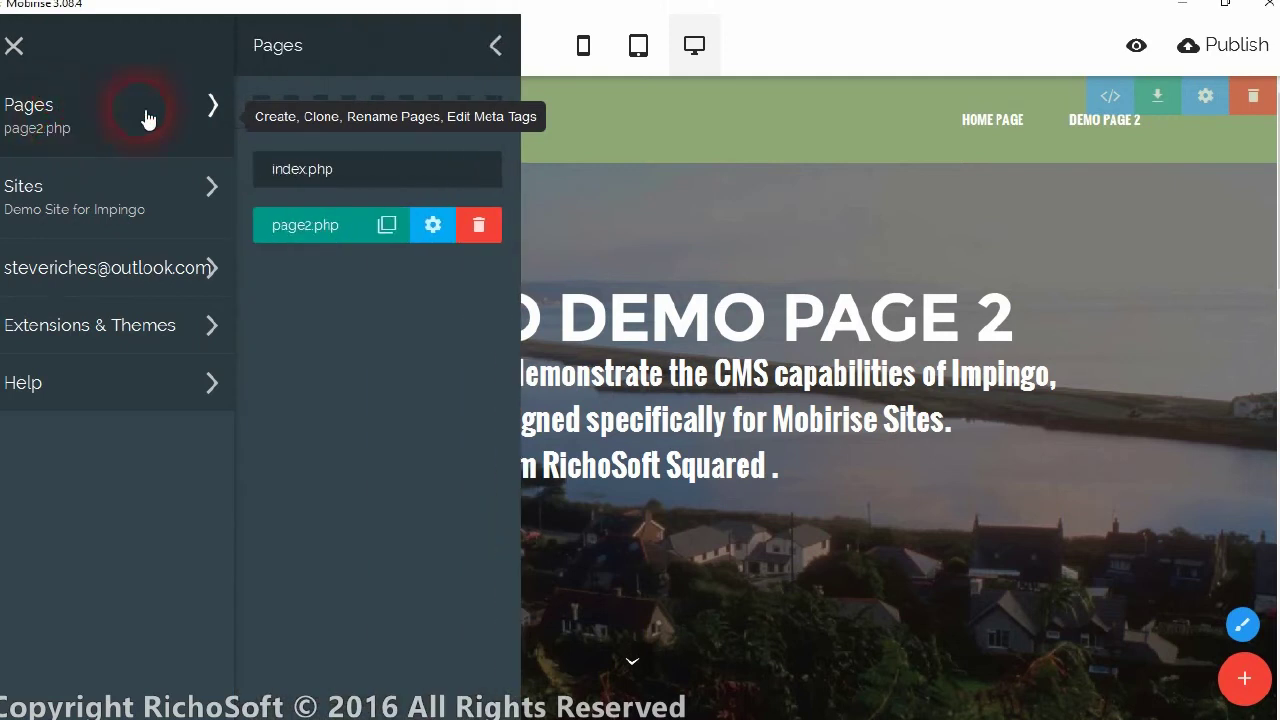
pyautogui.click(378, 232)
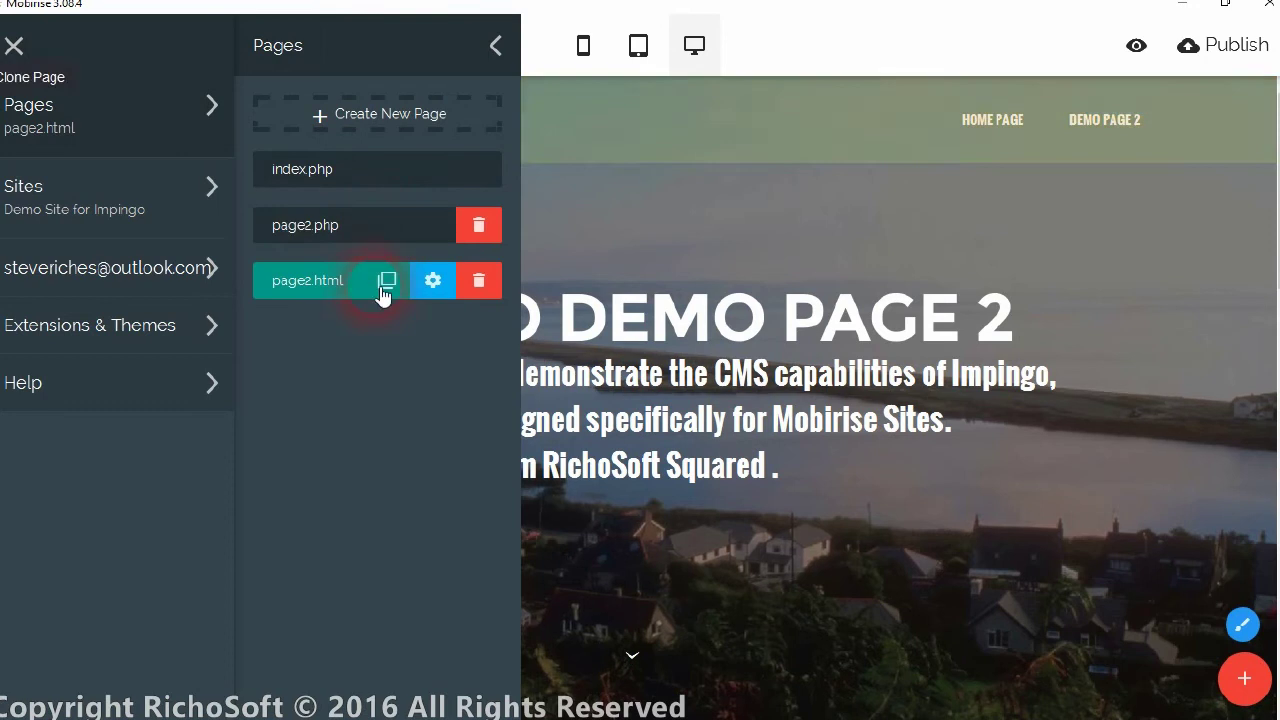
pyautogui.click(434, 288)
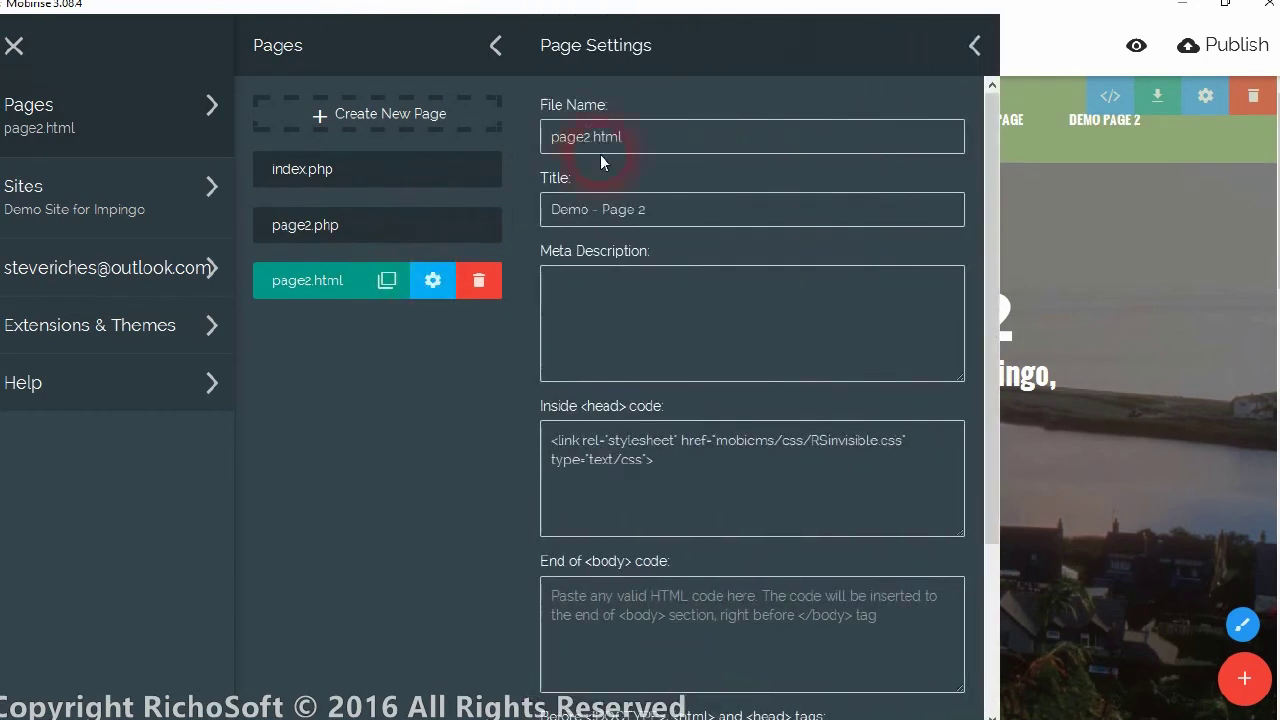
pyautogui.click(595, 148)
pyautogui.press('BackSpace')
pyautogui.write('3.')
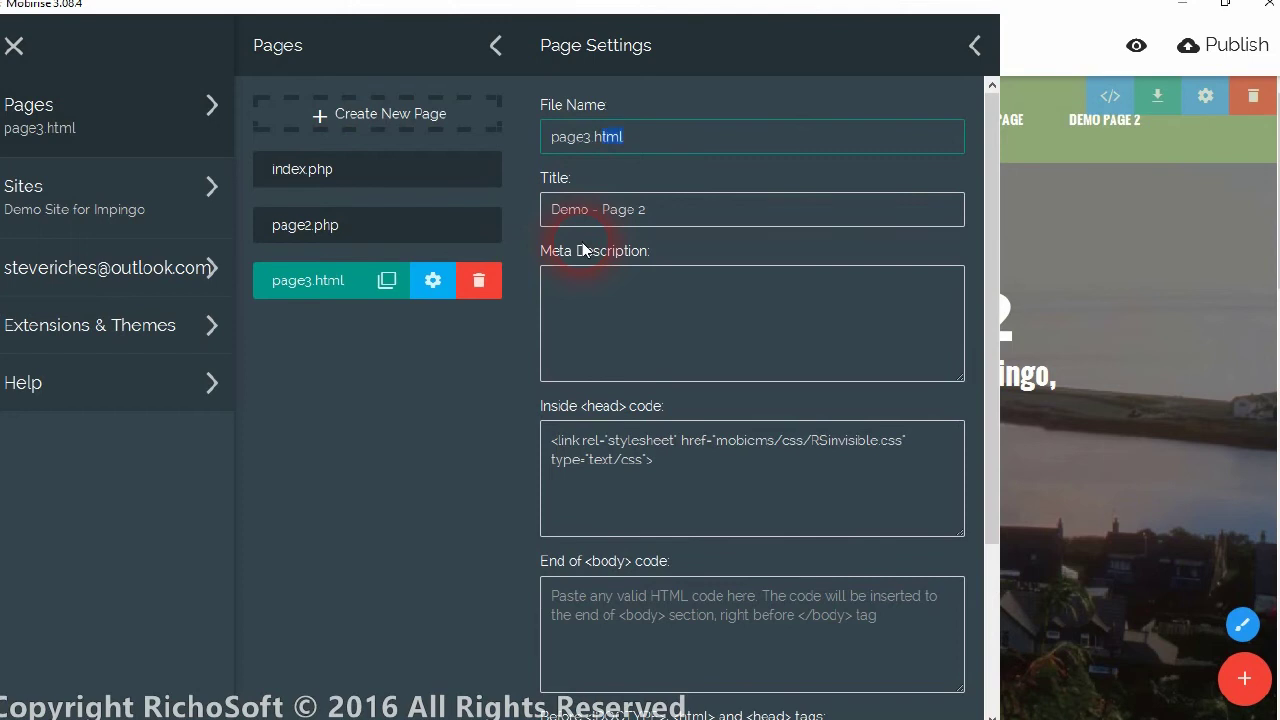
pyautogui.write('php')
pyautogui.click(686, 210)
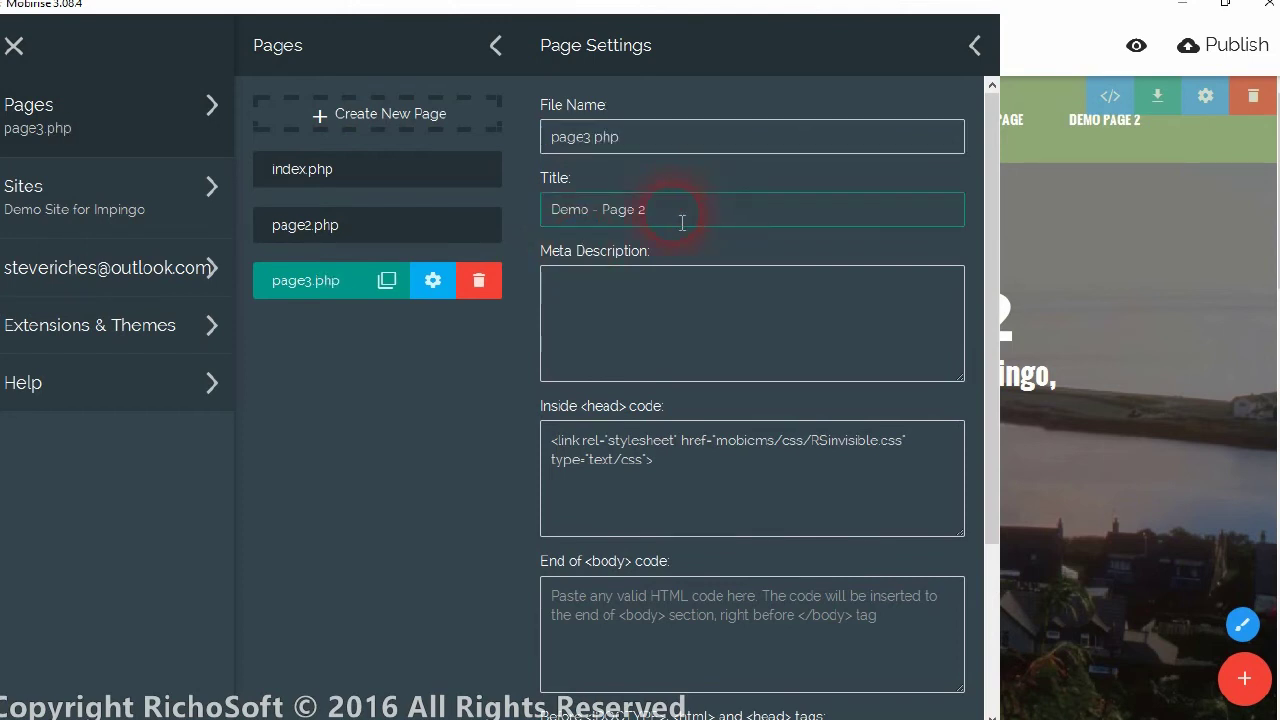
pyautogui.write('3')
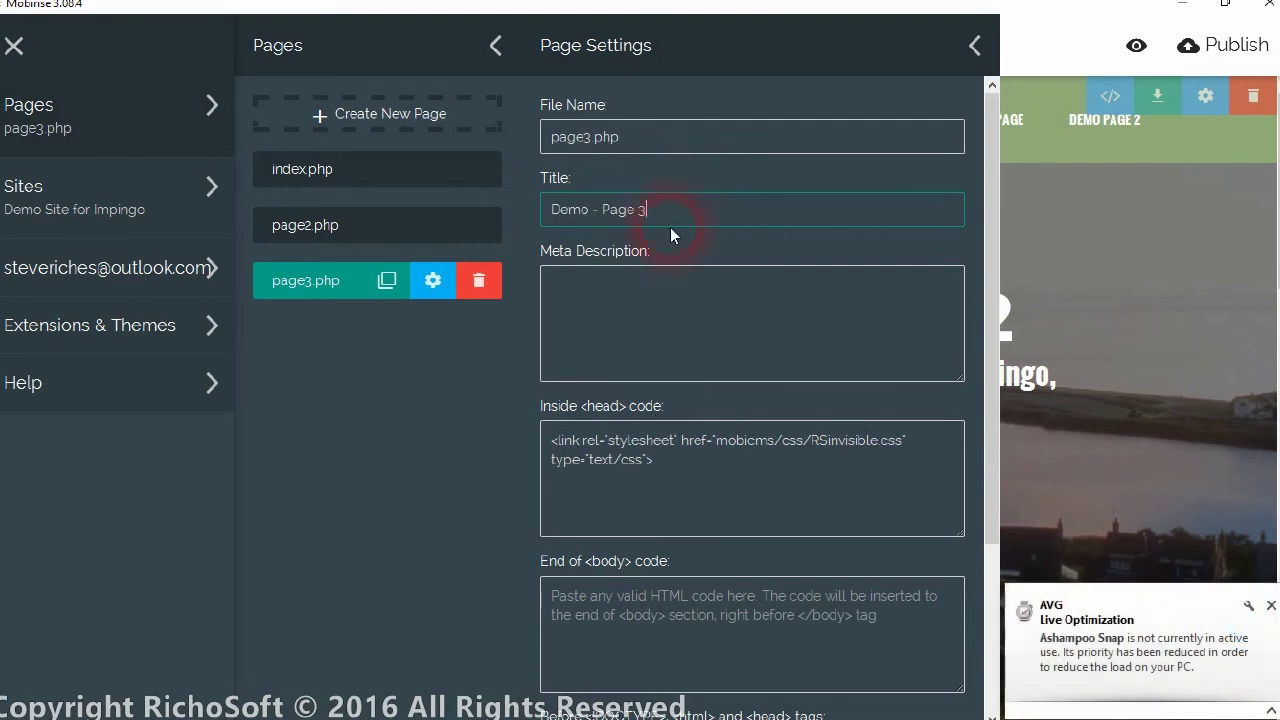
pyautogui.click(1052, 45)
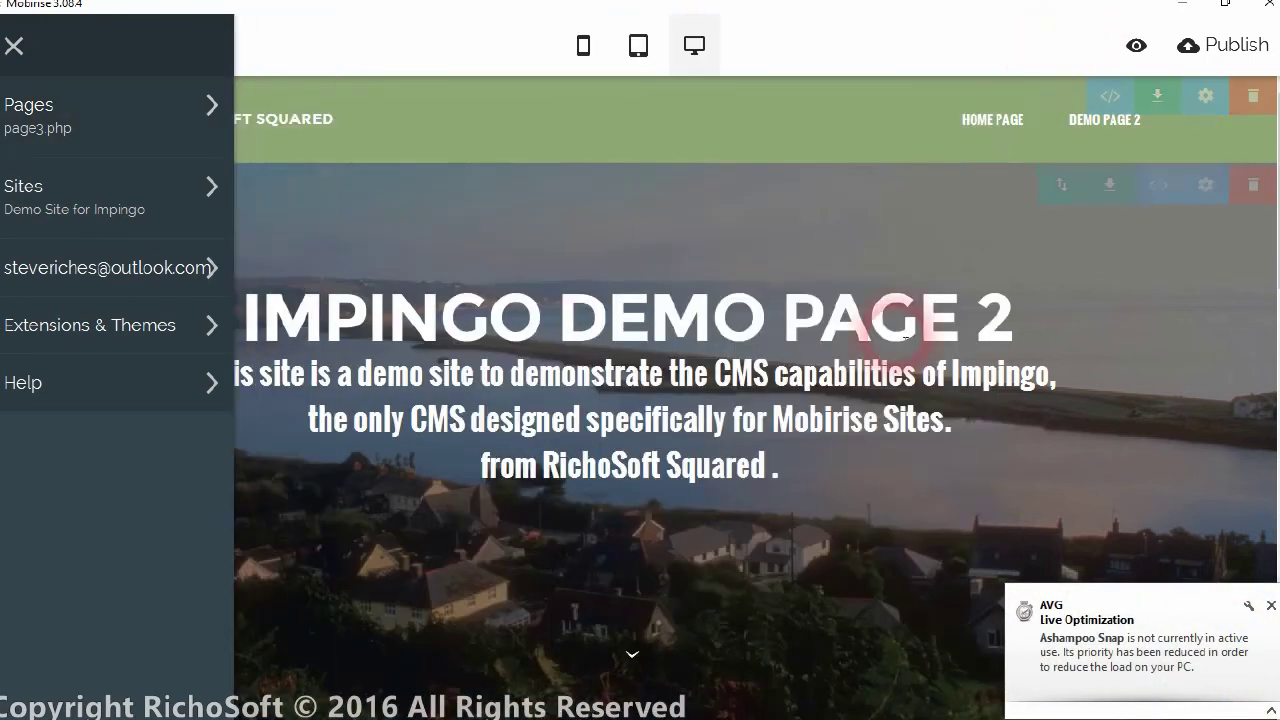
# Change the hero heading to 'Impingo Demo Page 3'
pyautogui.click(585, 296)
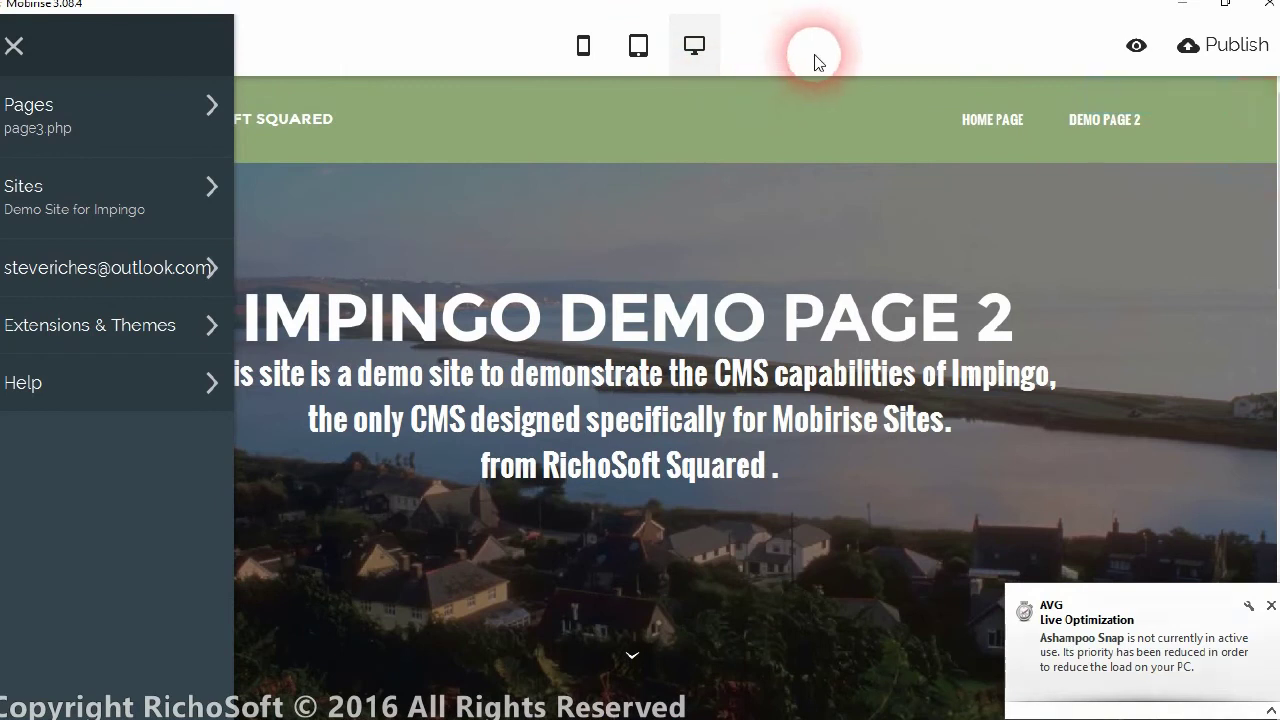
pyautogui.doubleClick(990, 322)
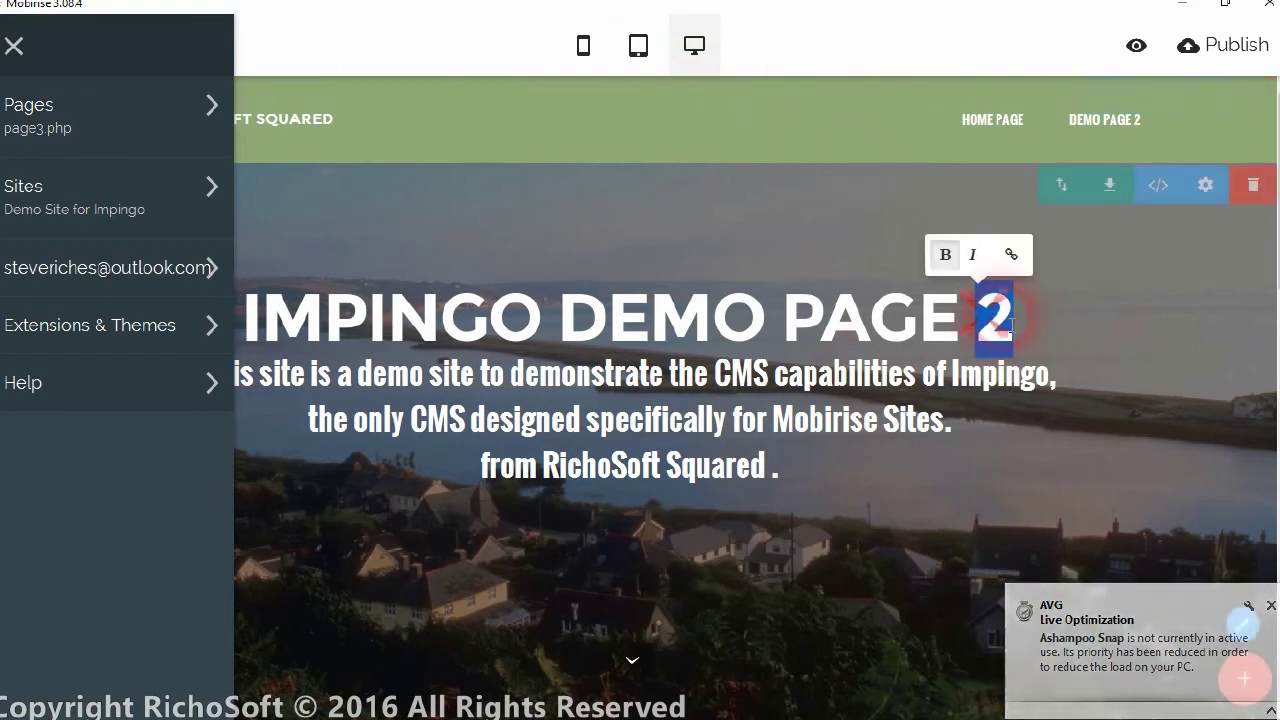
pyautogui.write('3')
pyautogui.click(910, 62)
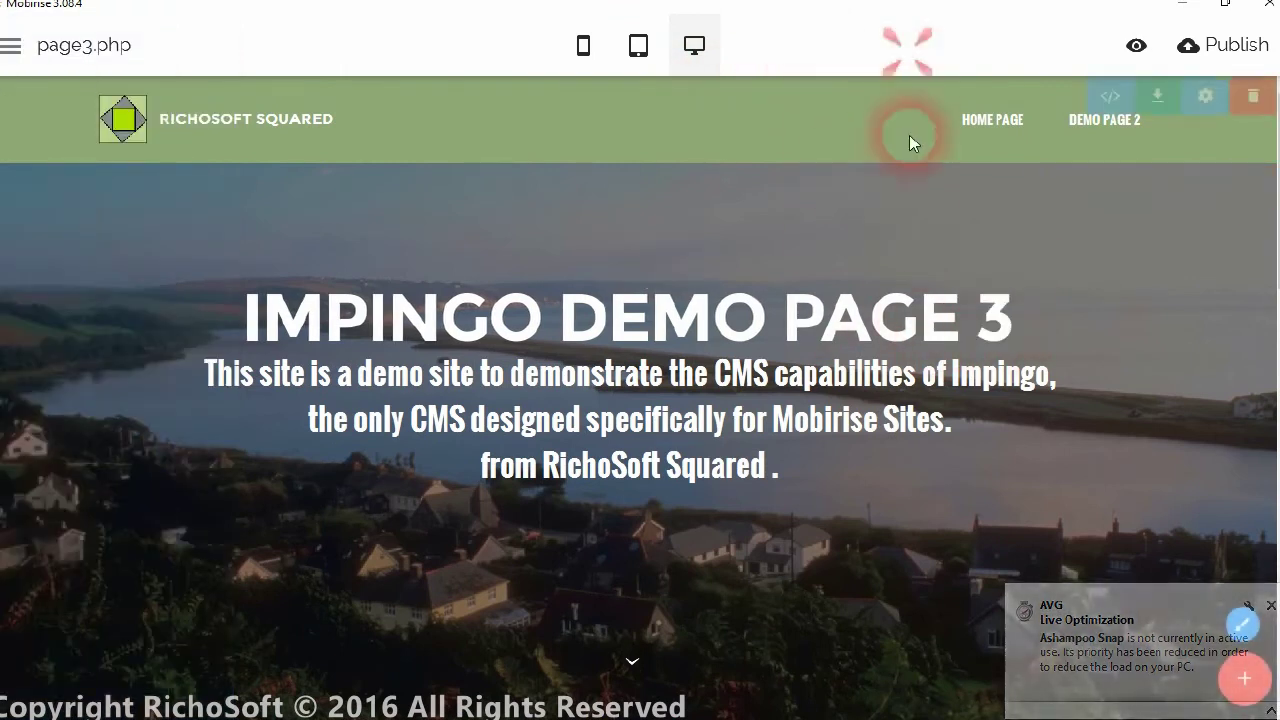
# Inspect the PHP block's code editor and close it without saving
pyautogui.scroll(-10, 920, 200)
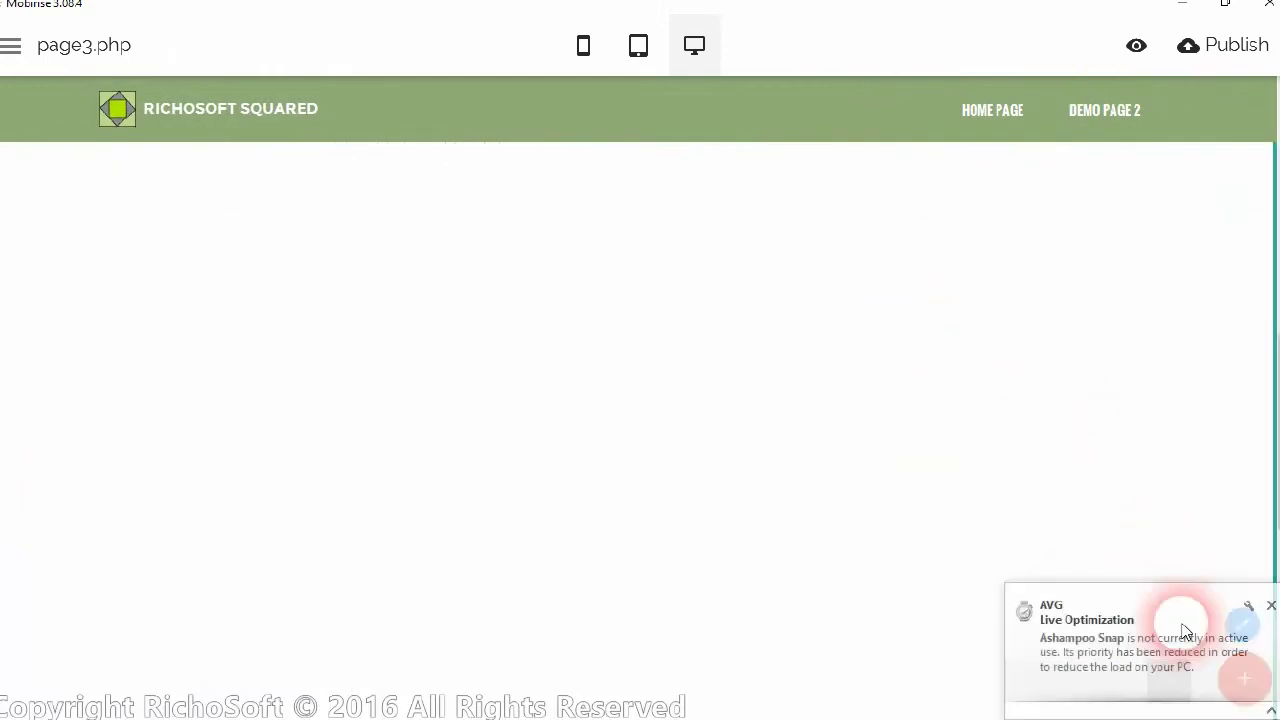
pyautogui.click(1244, 679)
pyautogui.click(490, 400)
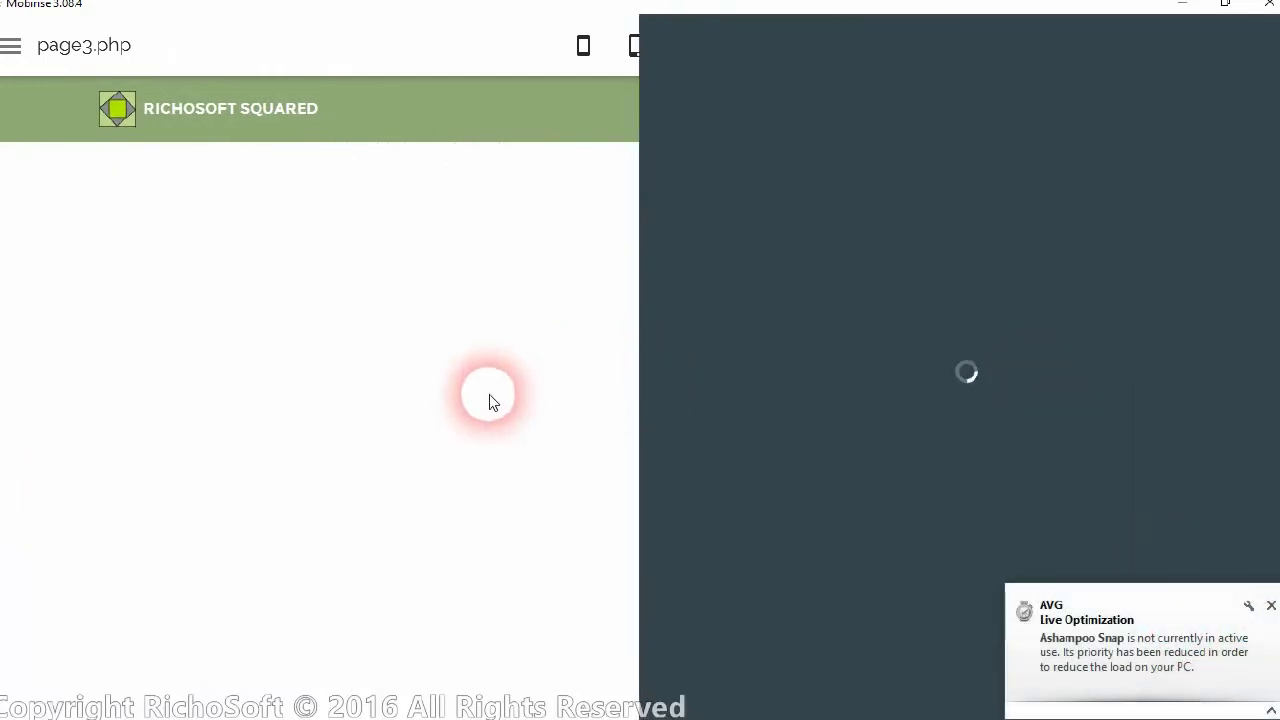
pyautogui.click(1271, 608)
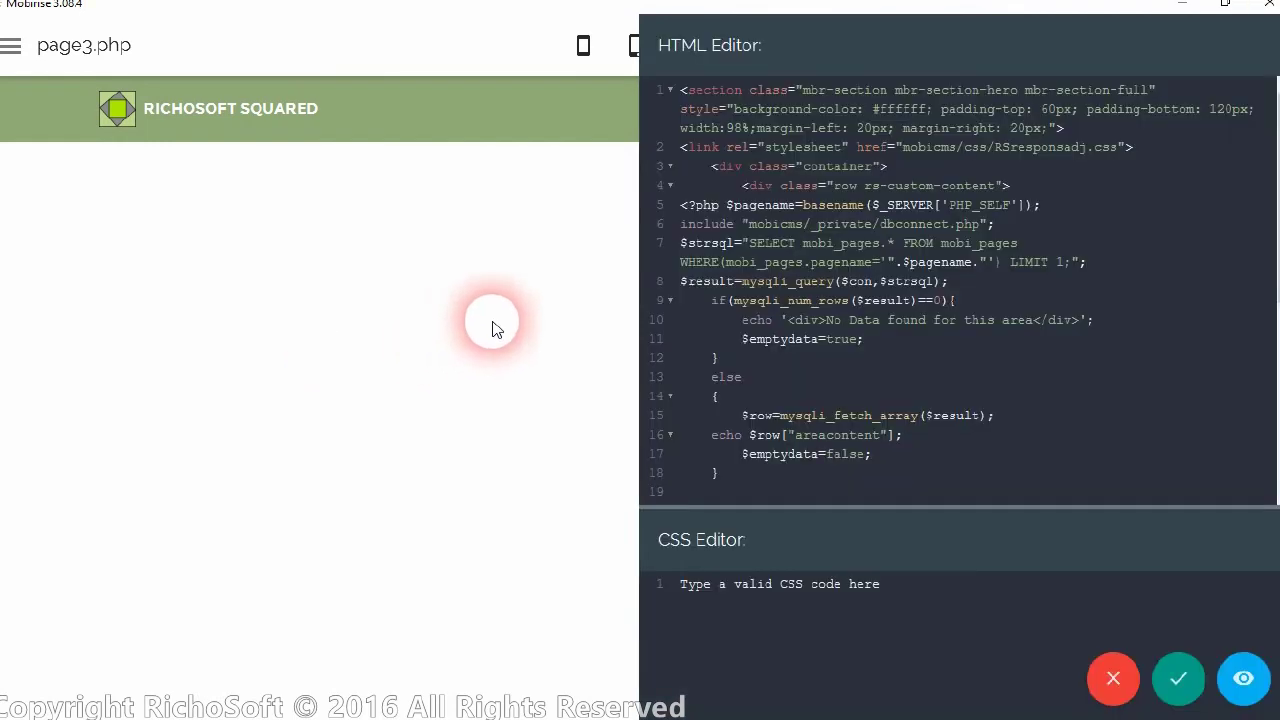
pyautogui.click(1175, 652)
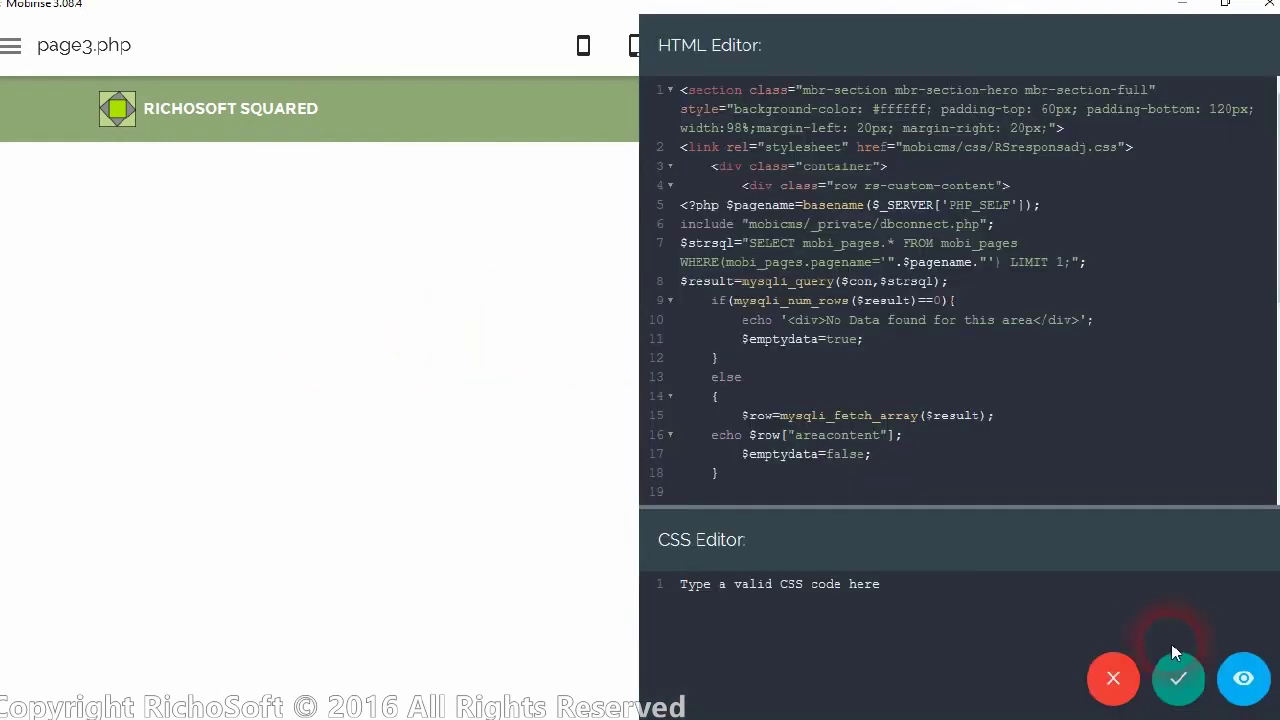
pyautogui.click(1136, 684)
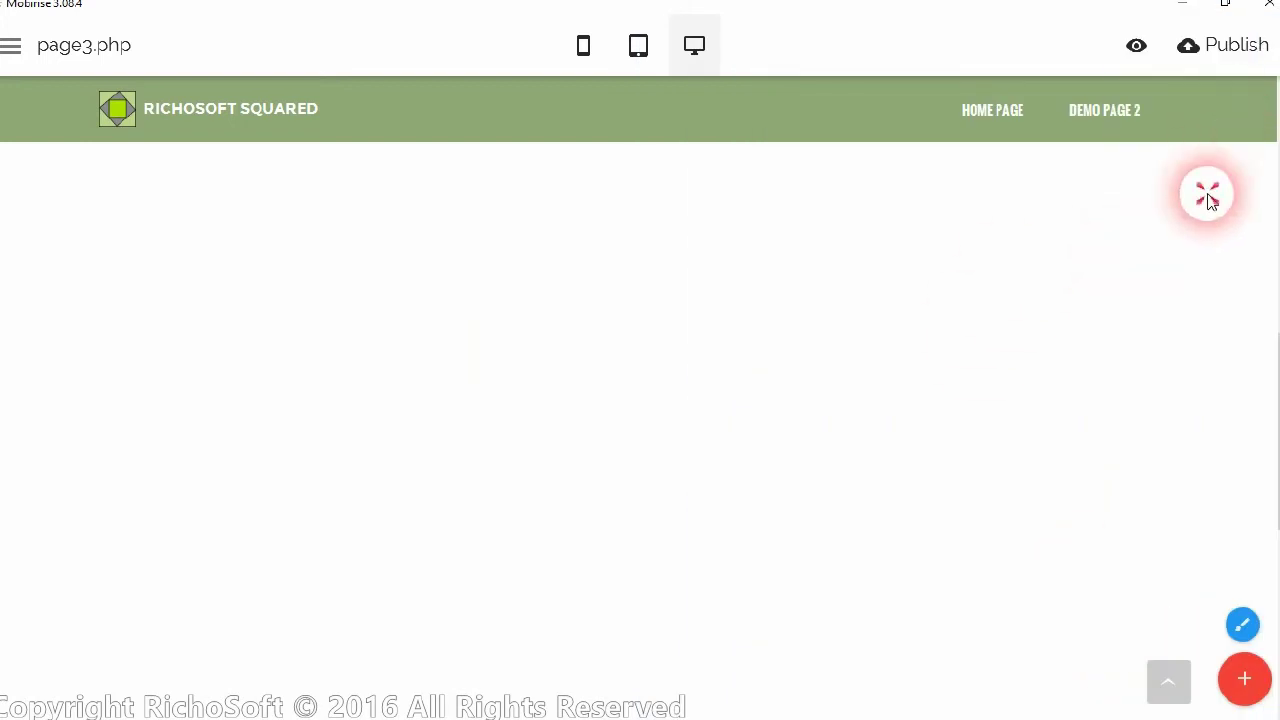
pyautogui.click(1207, 195)
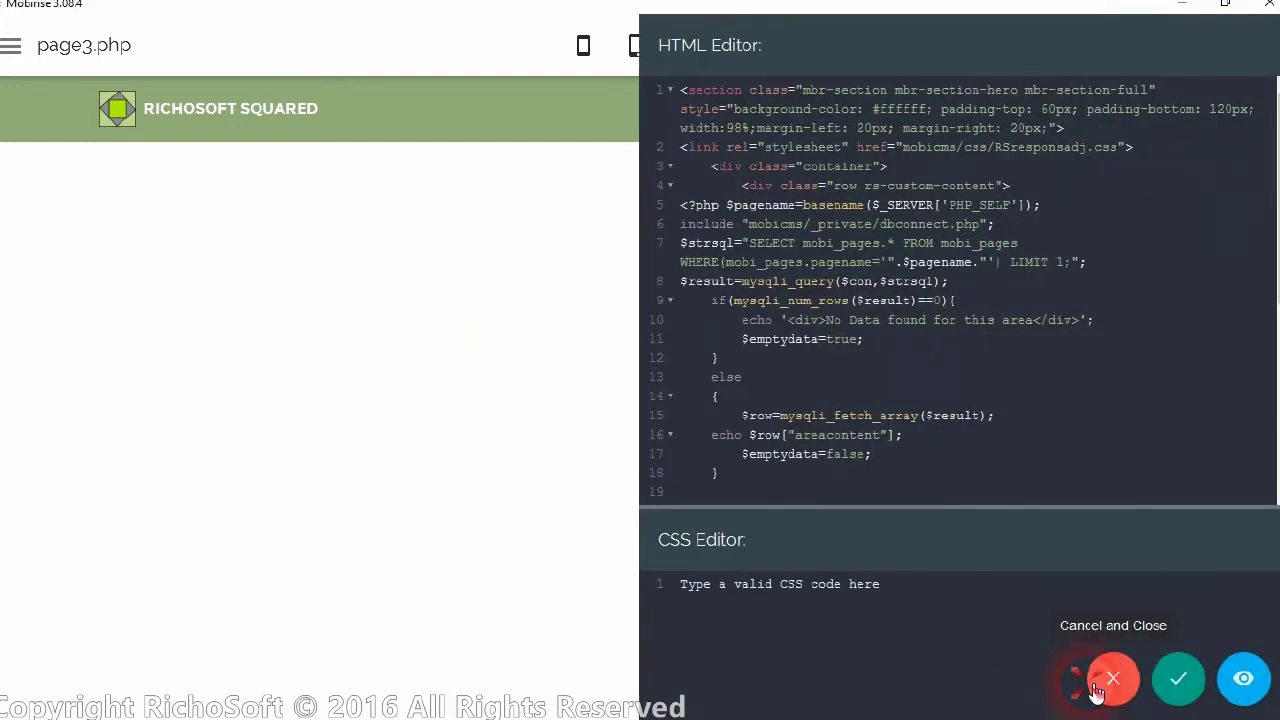
pyautogui.click(1097, 688)
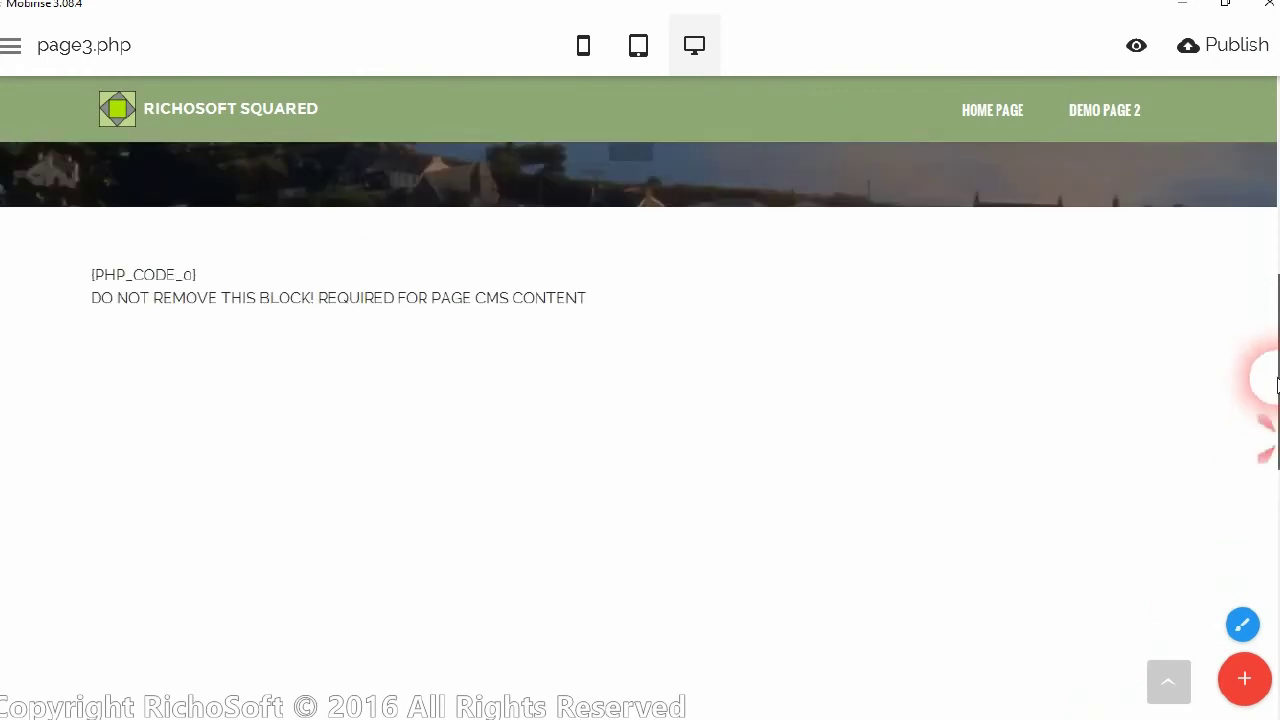
# Delete the PHP CMS block from page3.php
pyautogui.moveTo(1154, 409)
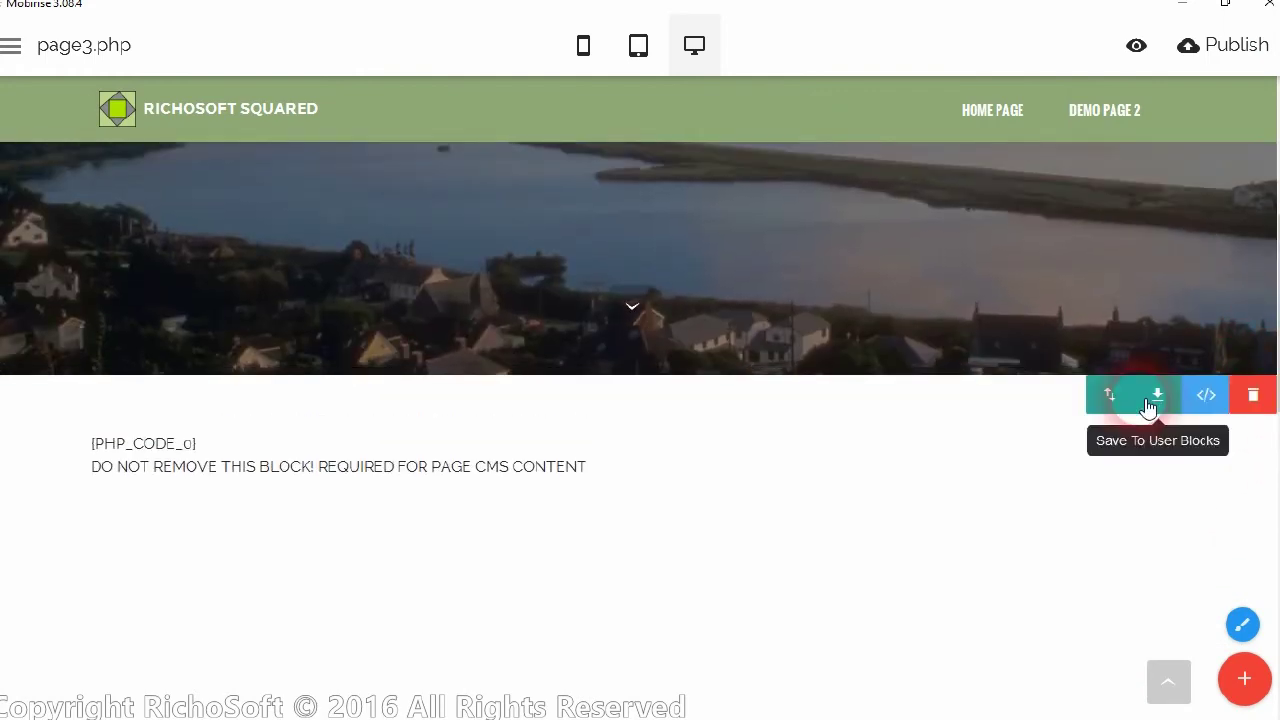
pyautogui.click(1253, 400)
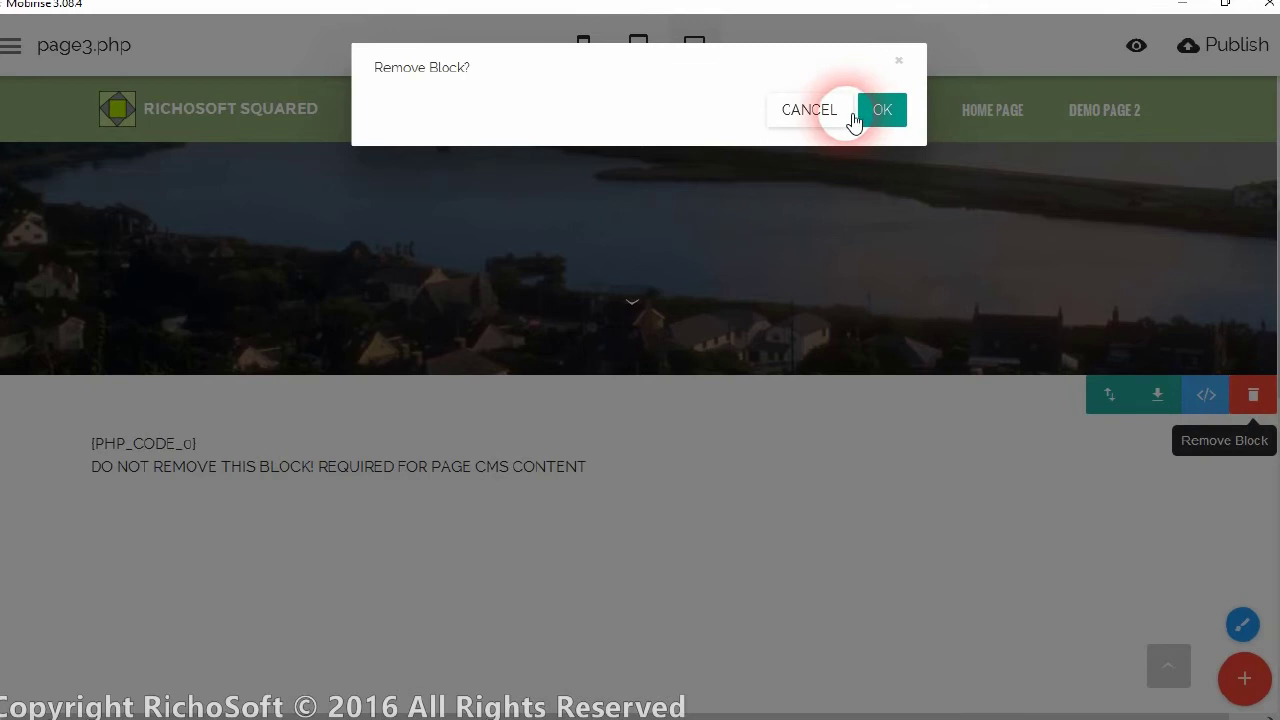
pyautogui.click(872, 118)
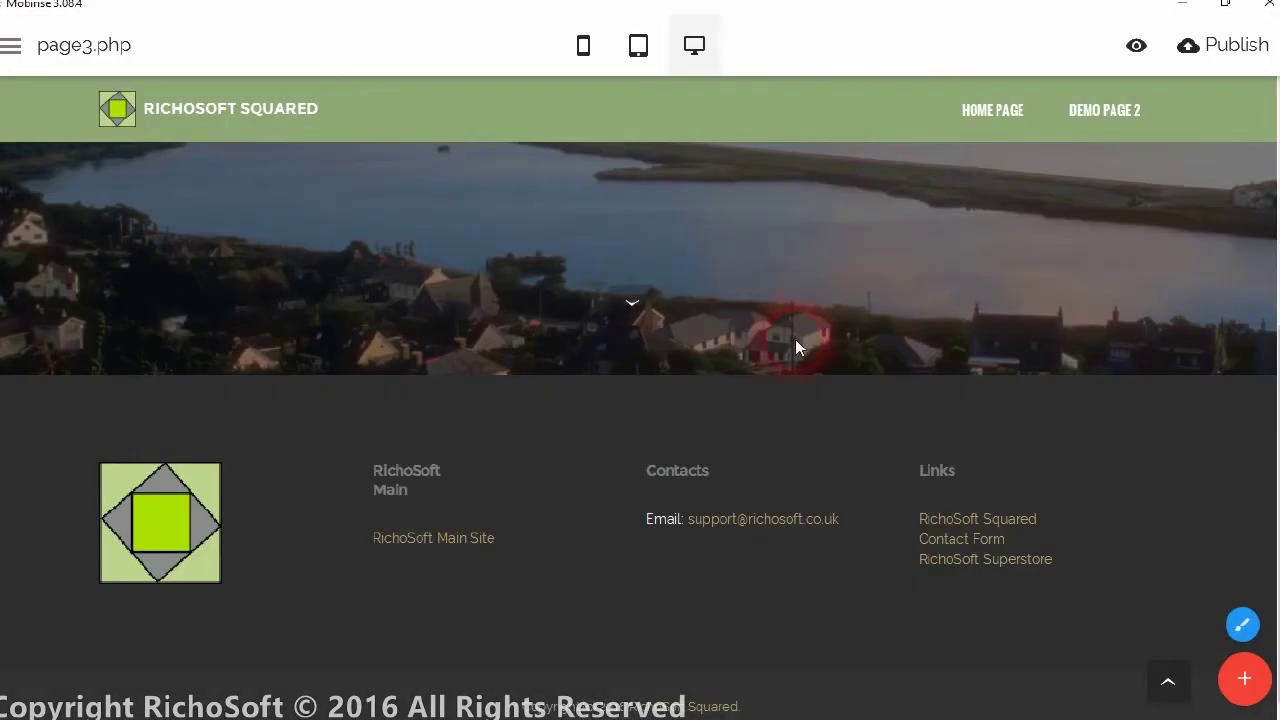
# Add an HTML block from the Blocks panel between the hero and footer
pyautogui.scroll(3, 821, 300)
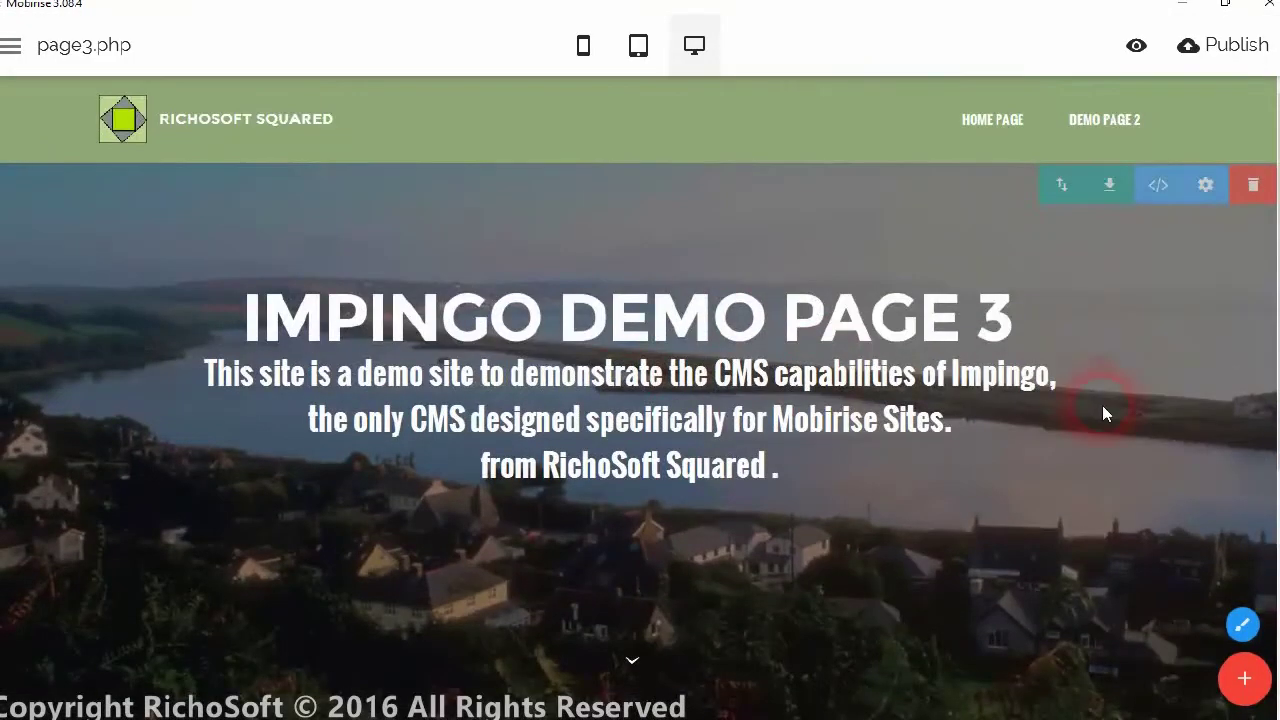
pyautogui.scroll(-3, 1103, 407)
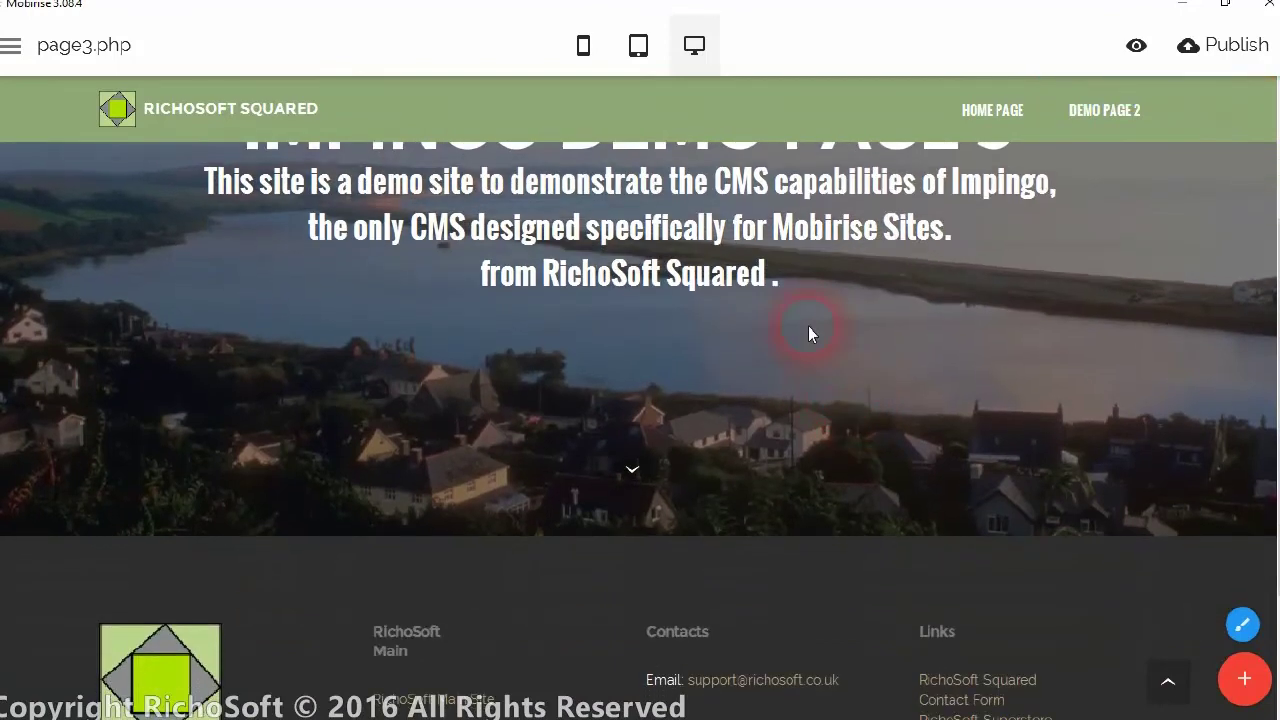
pyautogui.moveTo(868, 663)
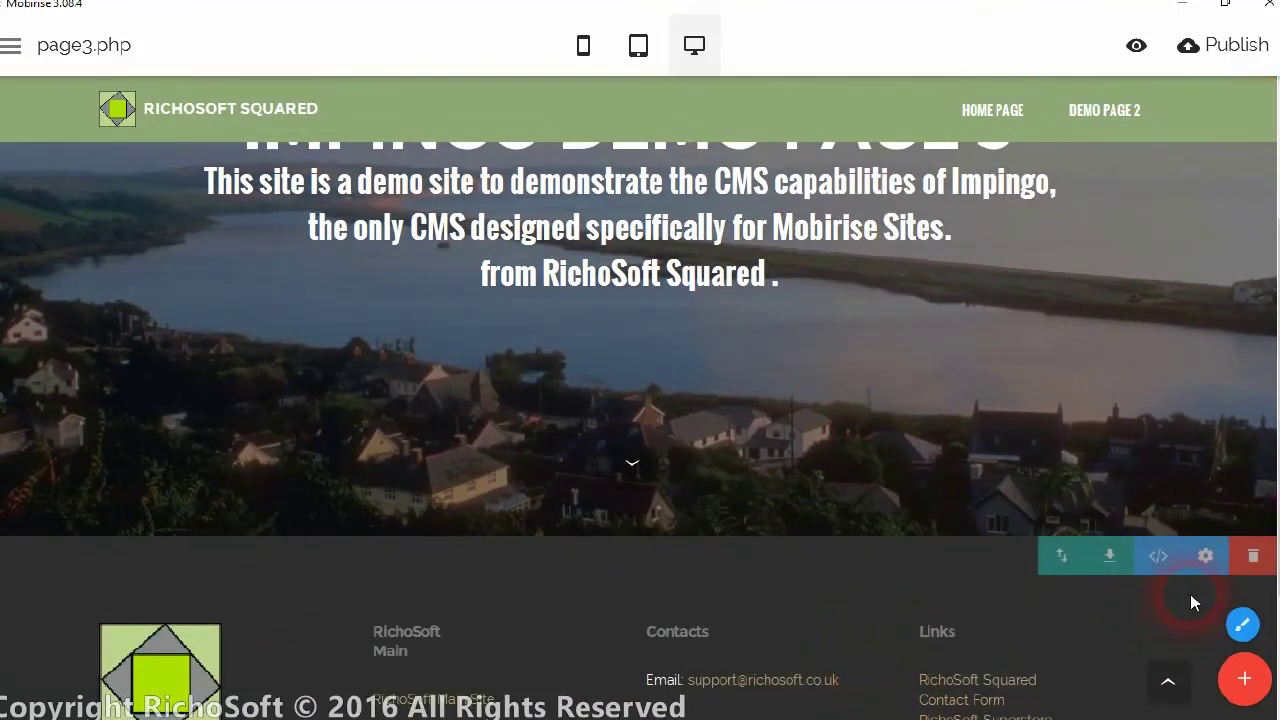
pyautogui.click(1245, 679)
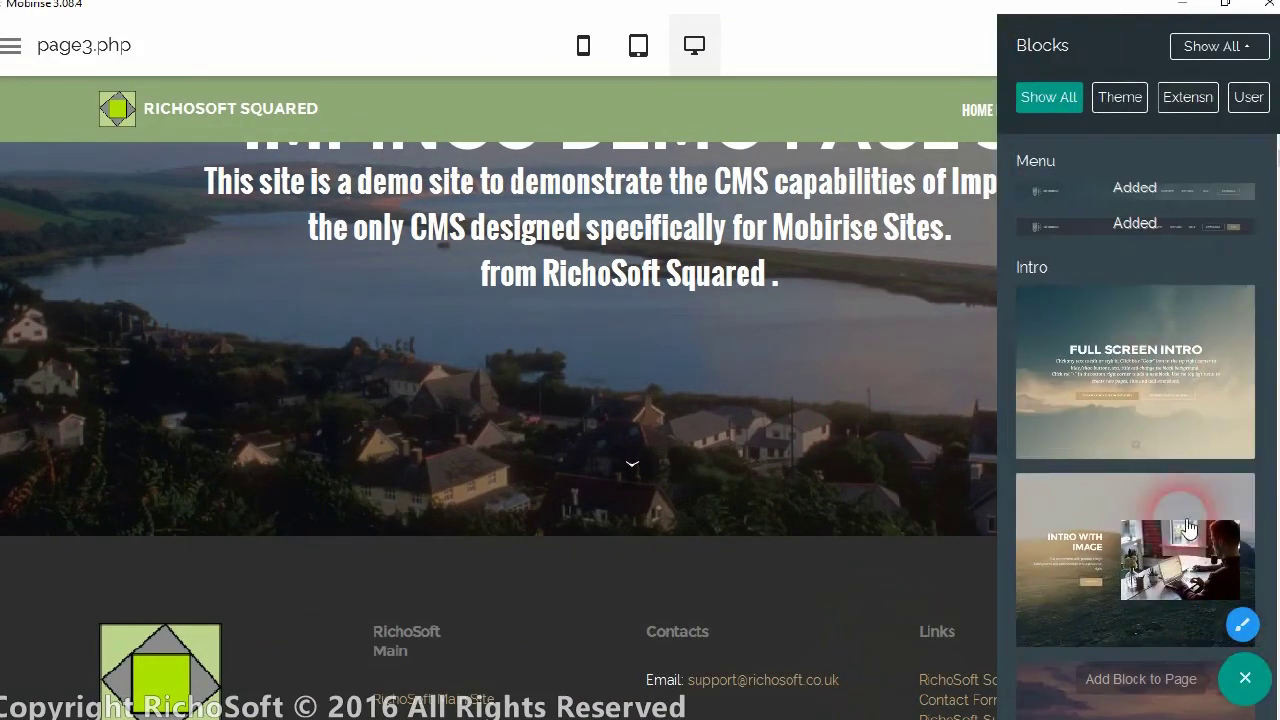
pyautogui.moveTo(1277, 155); pyautogui.dragTo(783, 536)
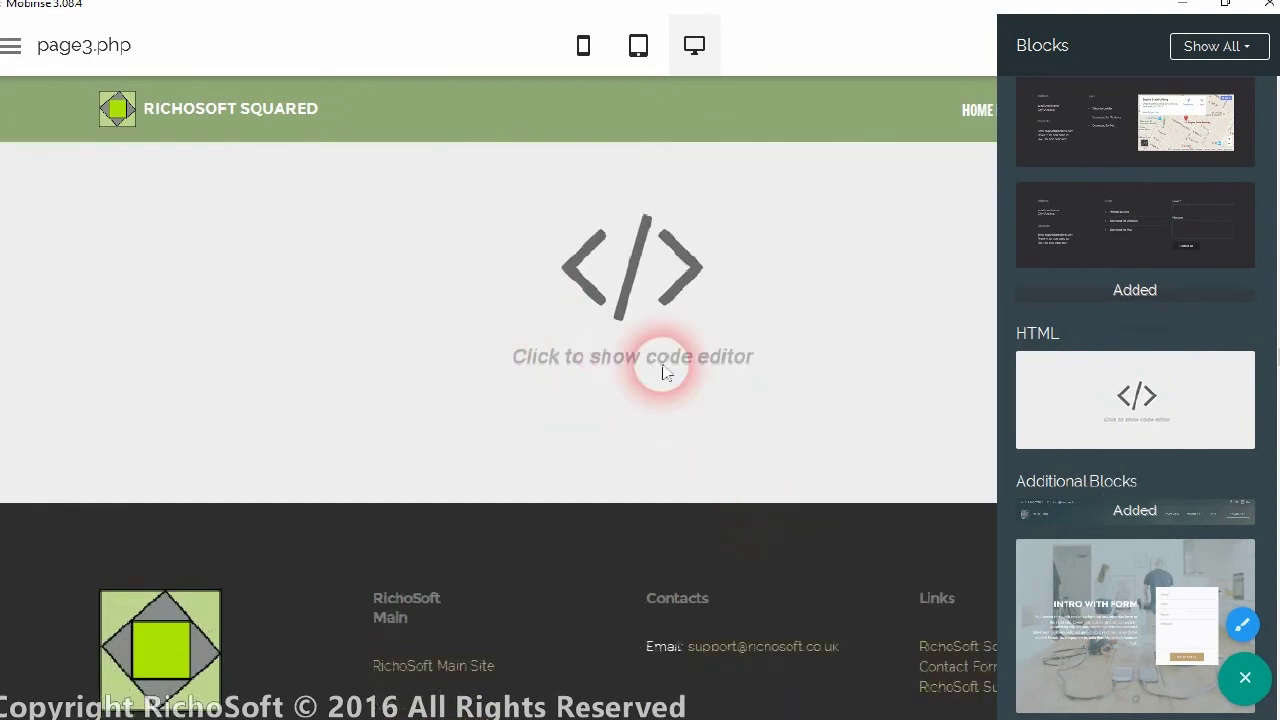
pyautogui.scroll(1, 666, 340)
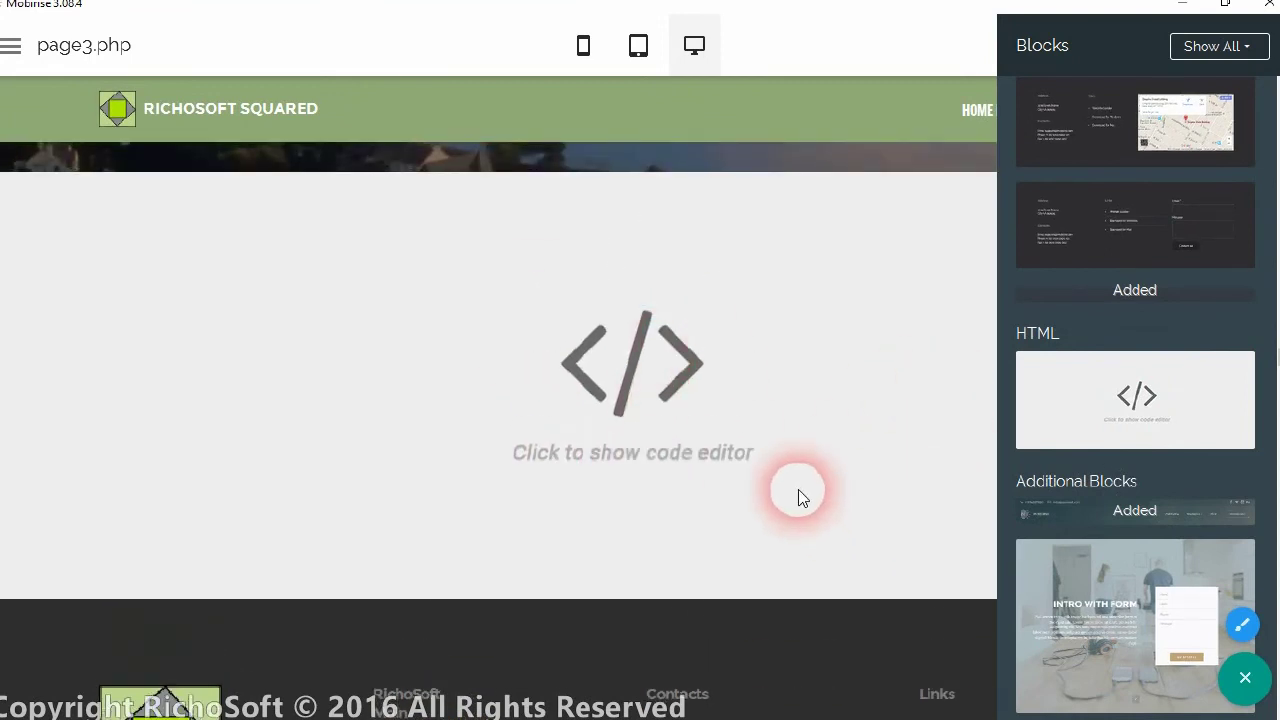
# Delete the sample image HTML and CSS code from the new HTML block's editor
pyautogui.click(798, 489)
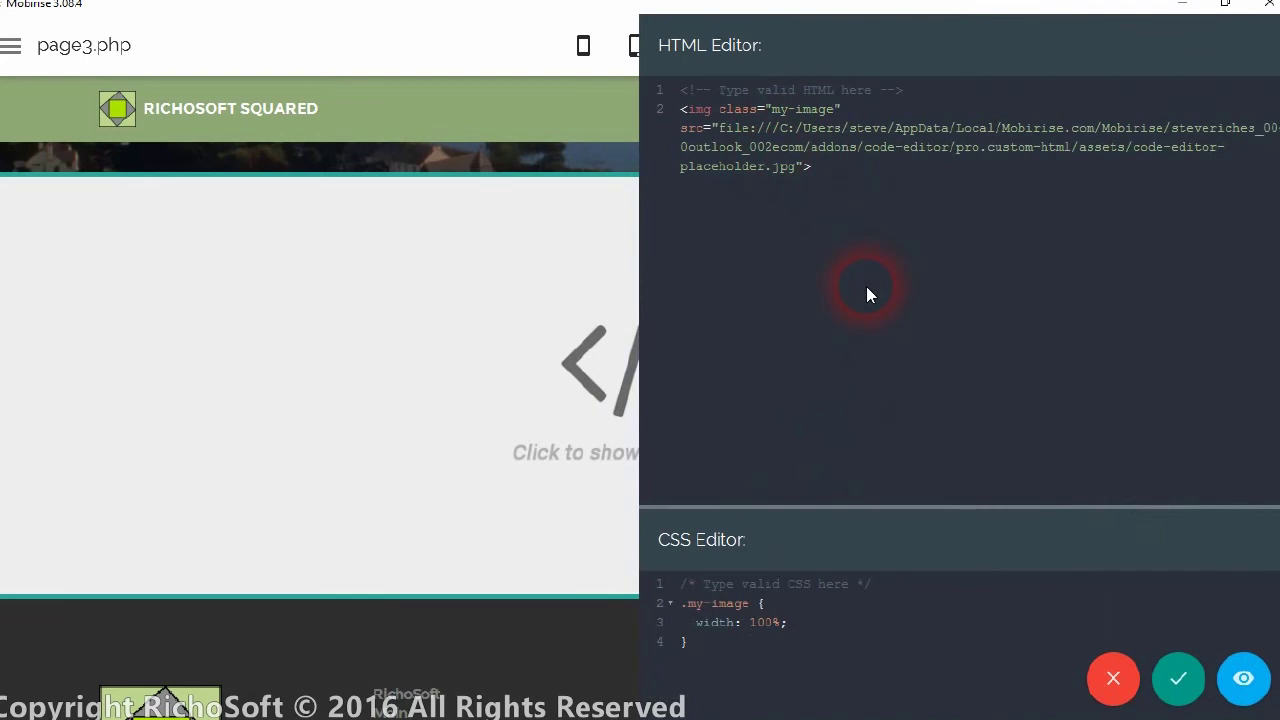
pyautogui.moveTo(683, 170); pyautogui.dragTo(645, 90)
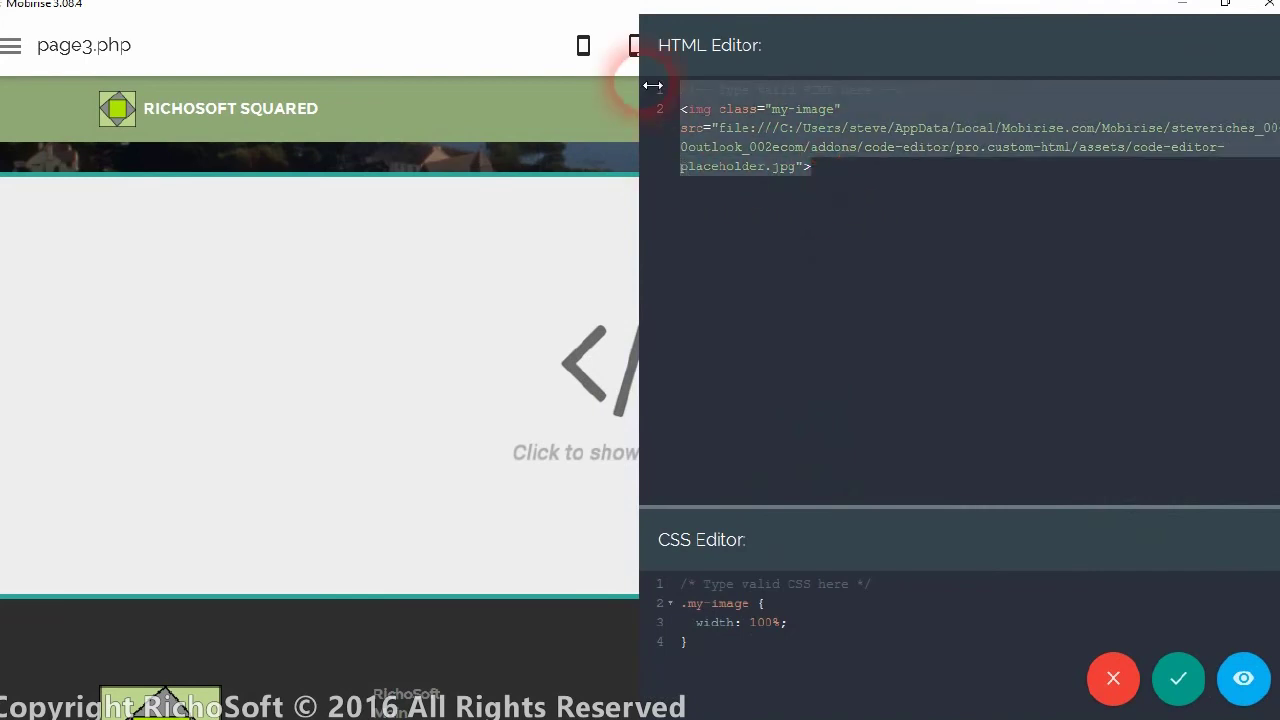
pyautogui.press('BackSpace')
pyautogui.moveTo(696, 642); pyautogui.dragTo(673, 578)
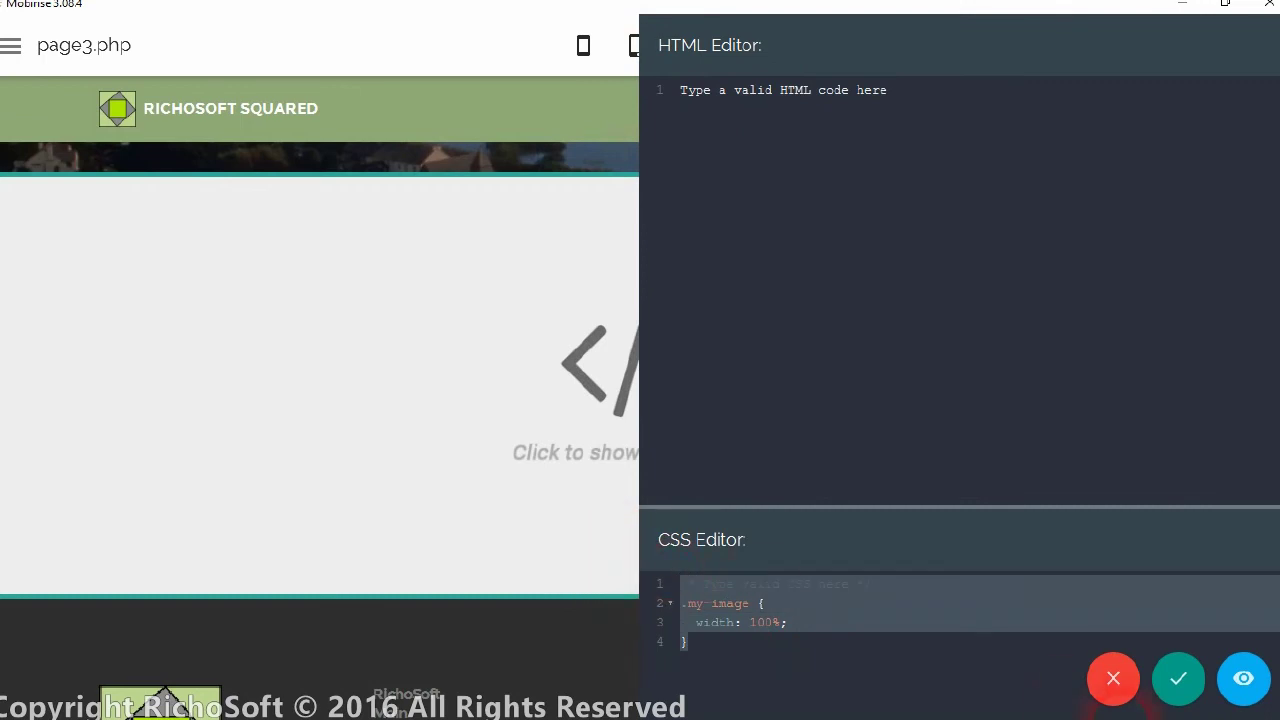
pyautogui.press('BackSpace')
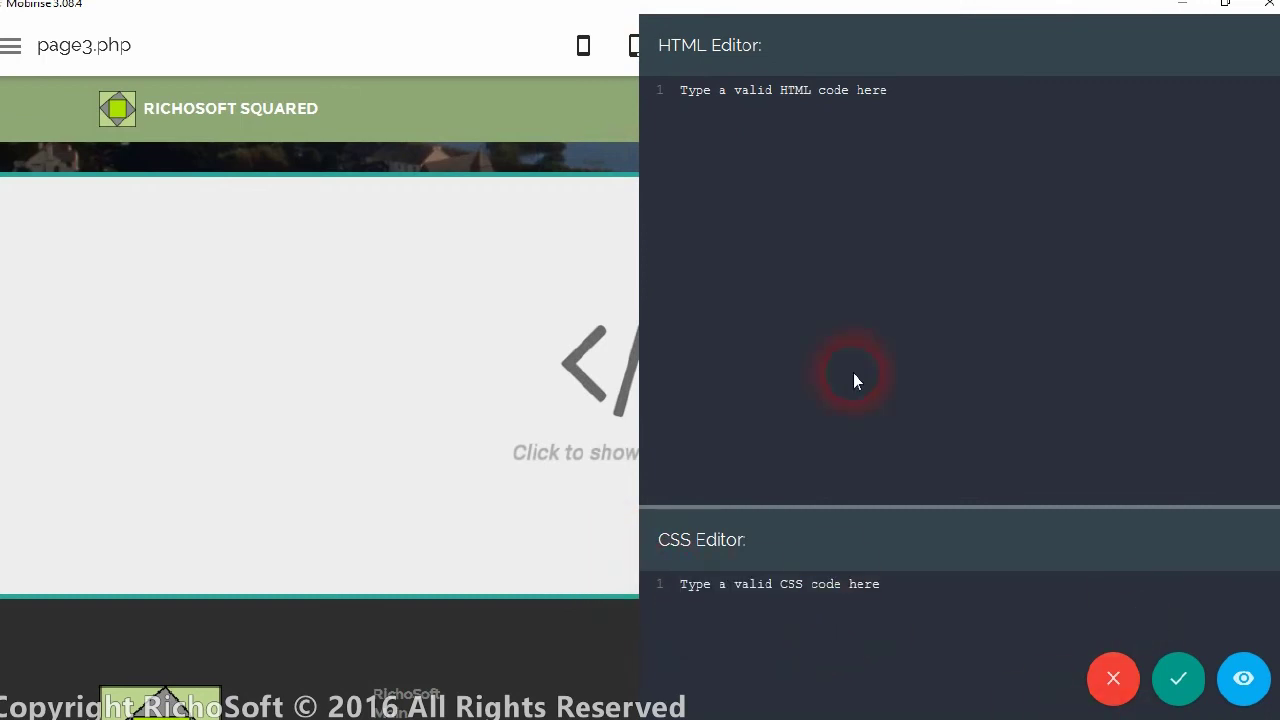
# Open Code-for-Main-HTML-Block.txt from the Code-For-CMS-Blocks folder in Notepad
pyautogui.moveTo(425, 708)
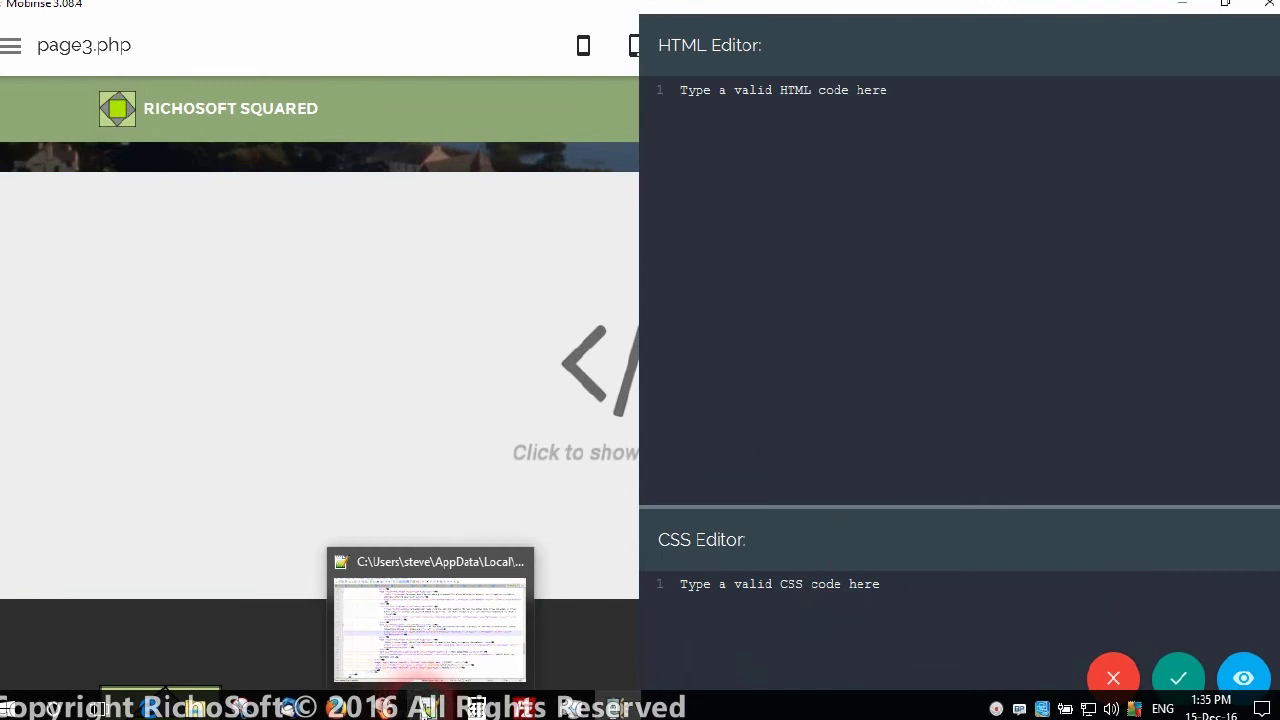
pyautogui.click(195, 708)
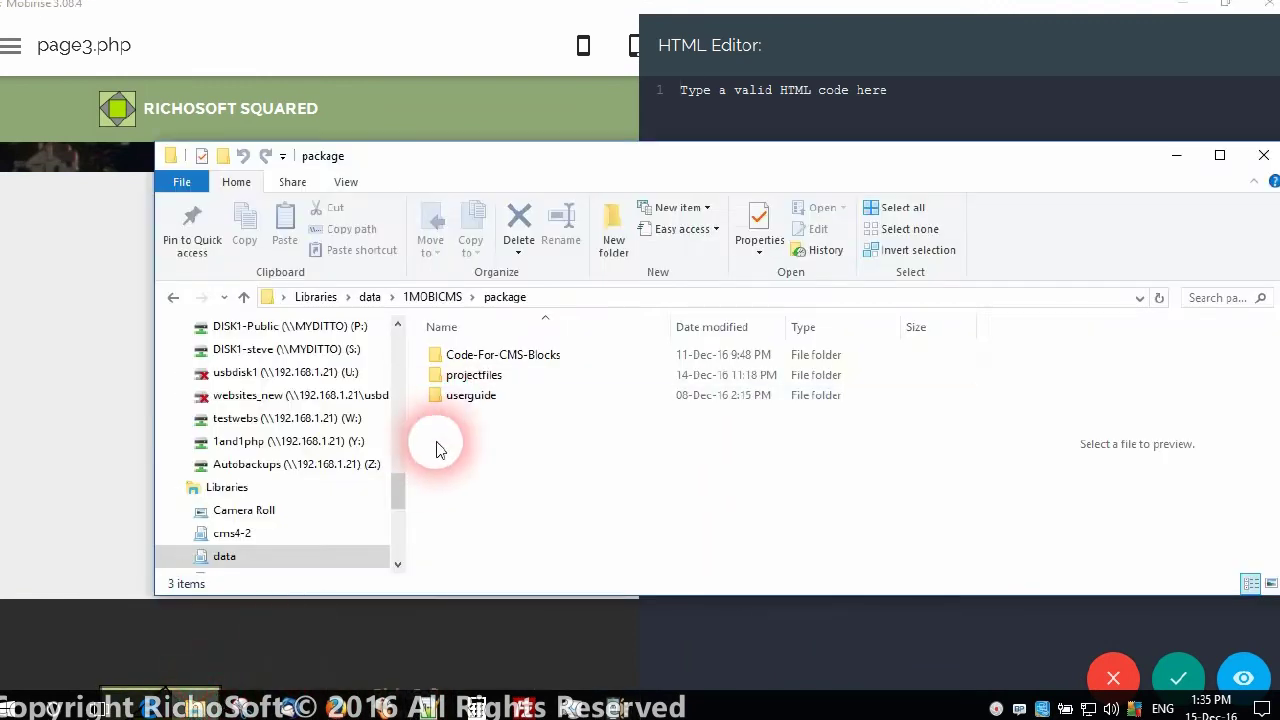
pyautogui.doubleClick(519, 358)
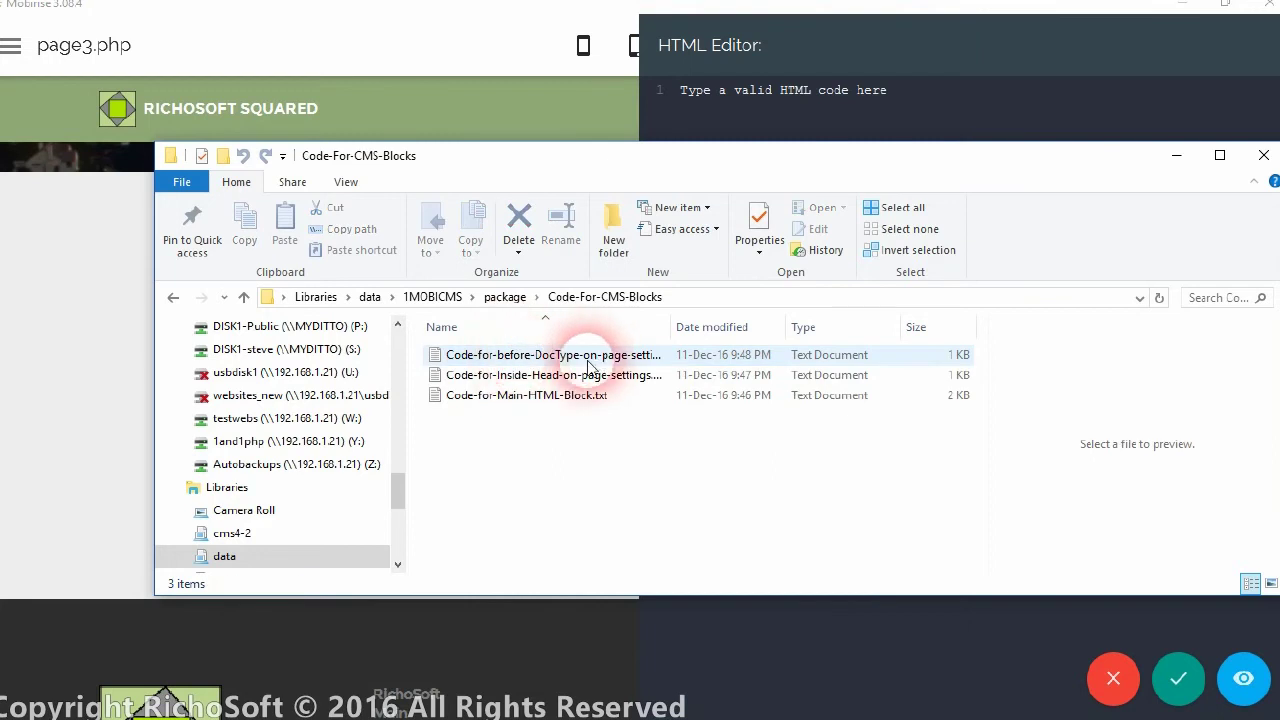
pyautogui.click(528, 398)
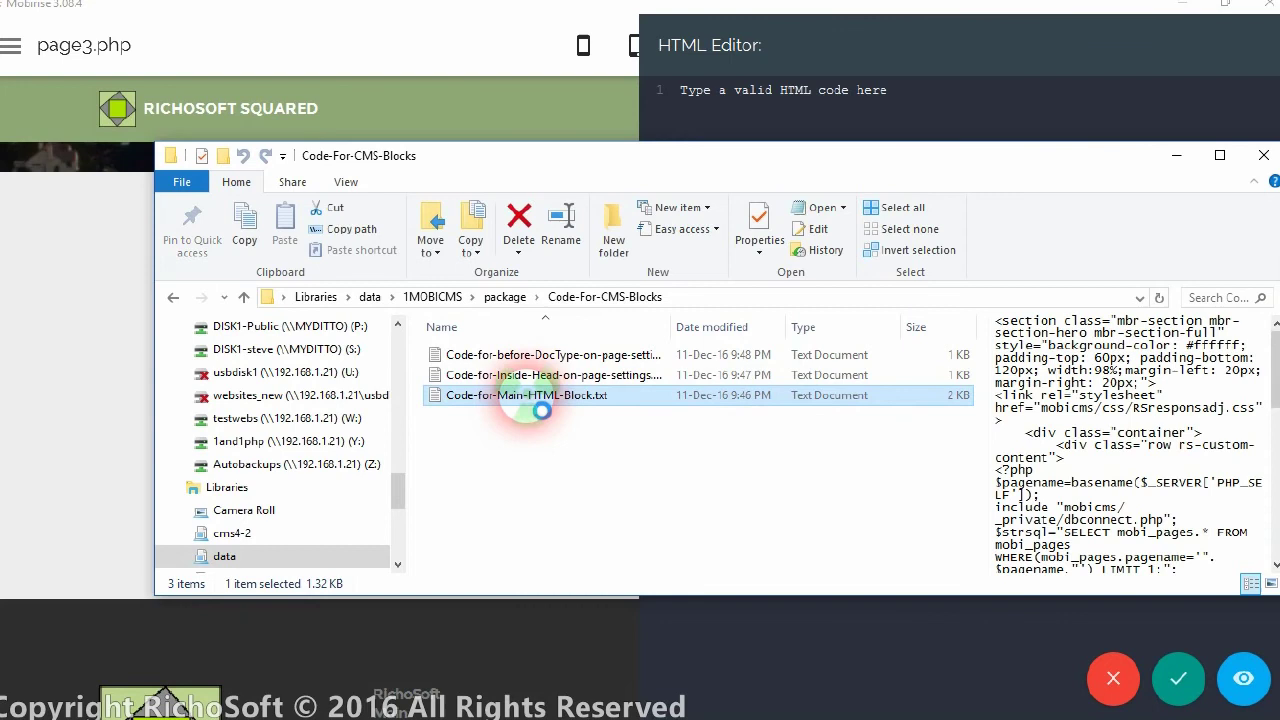
pyautogui.rightClick(541, 410)
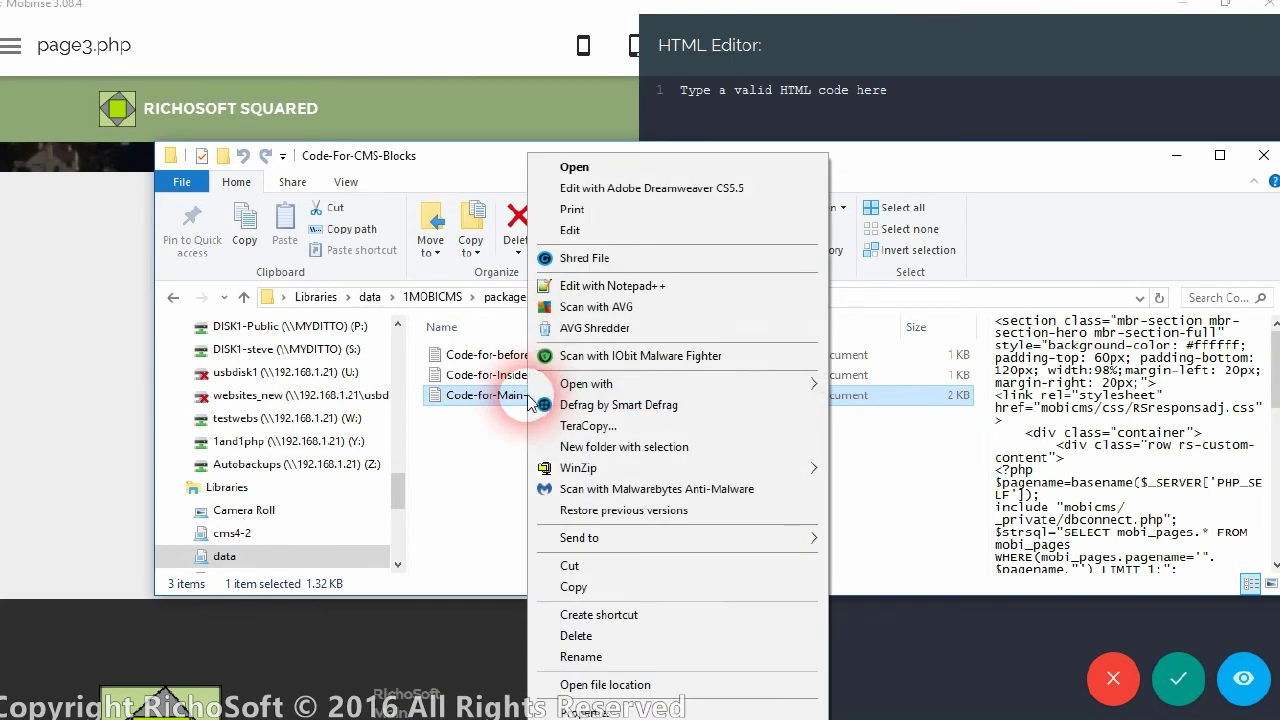
pyautogui.click(476, 398)
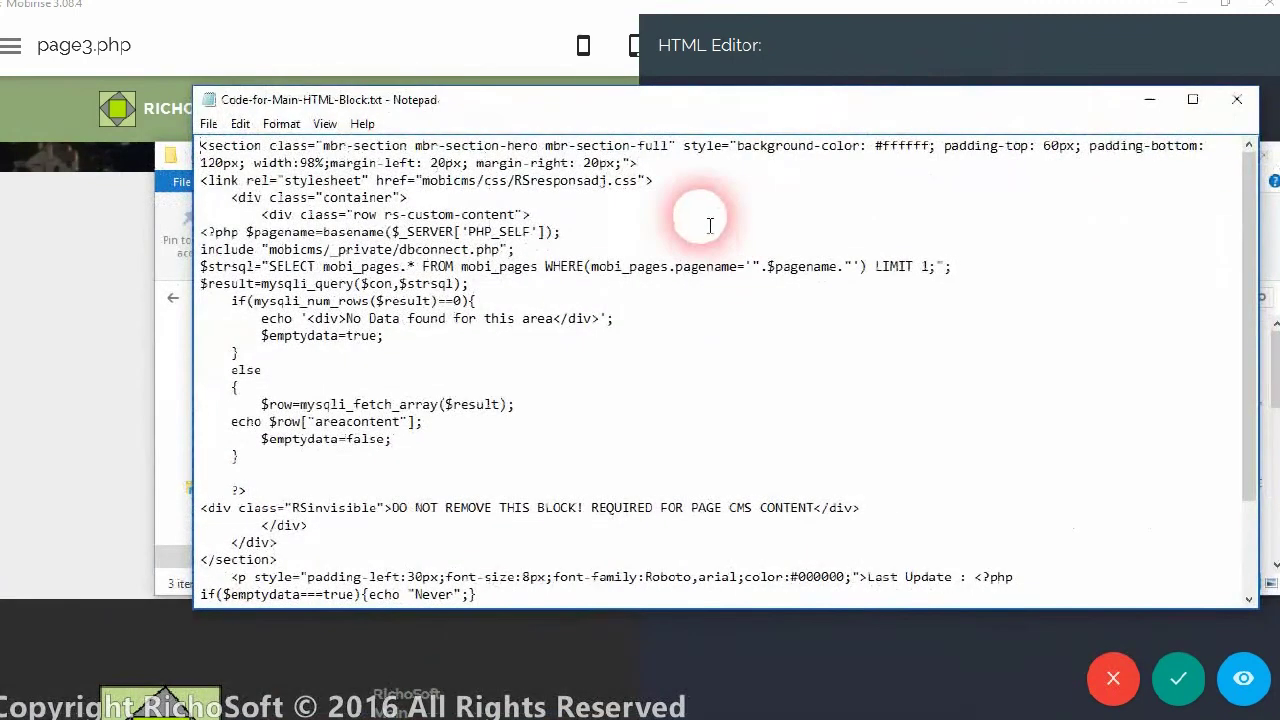
# Copy the entire contents of Code-for-Main-HTML-Block.txt
pyautogui.click(241, 124)
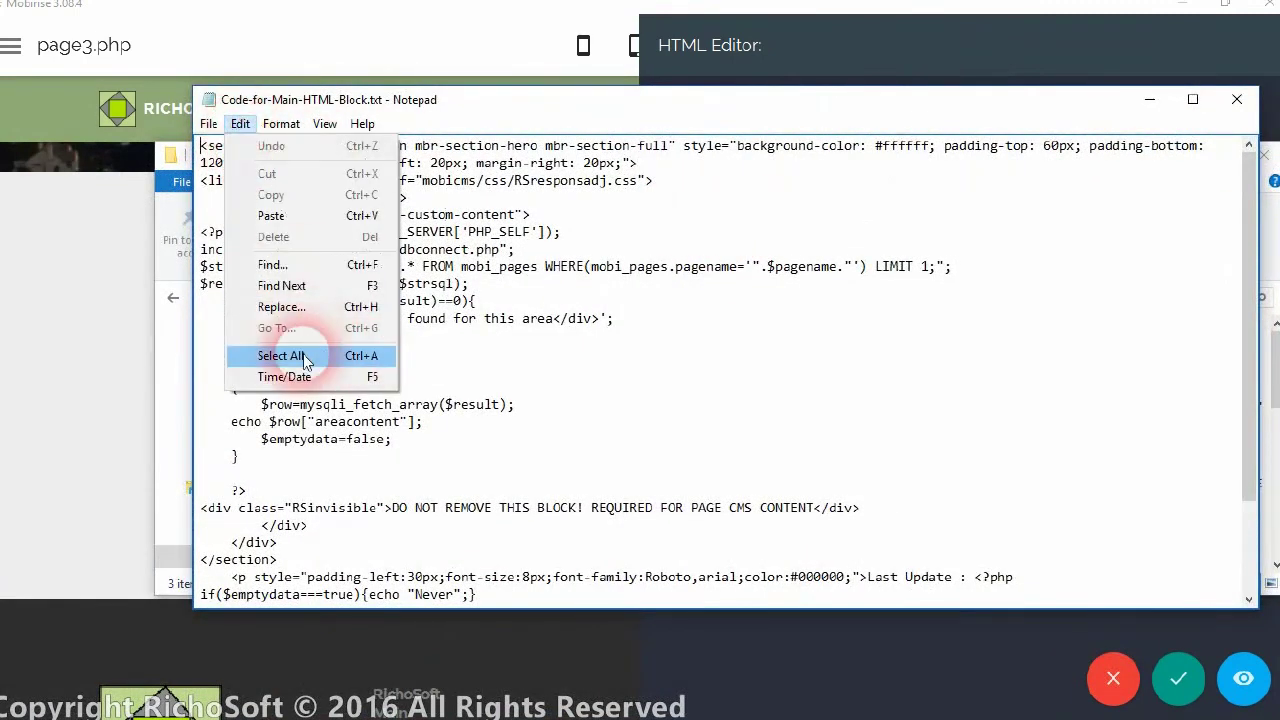
pyautogui.click(305, 356)
pyautogui.rightClick(406, 224)
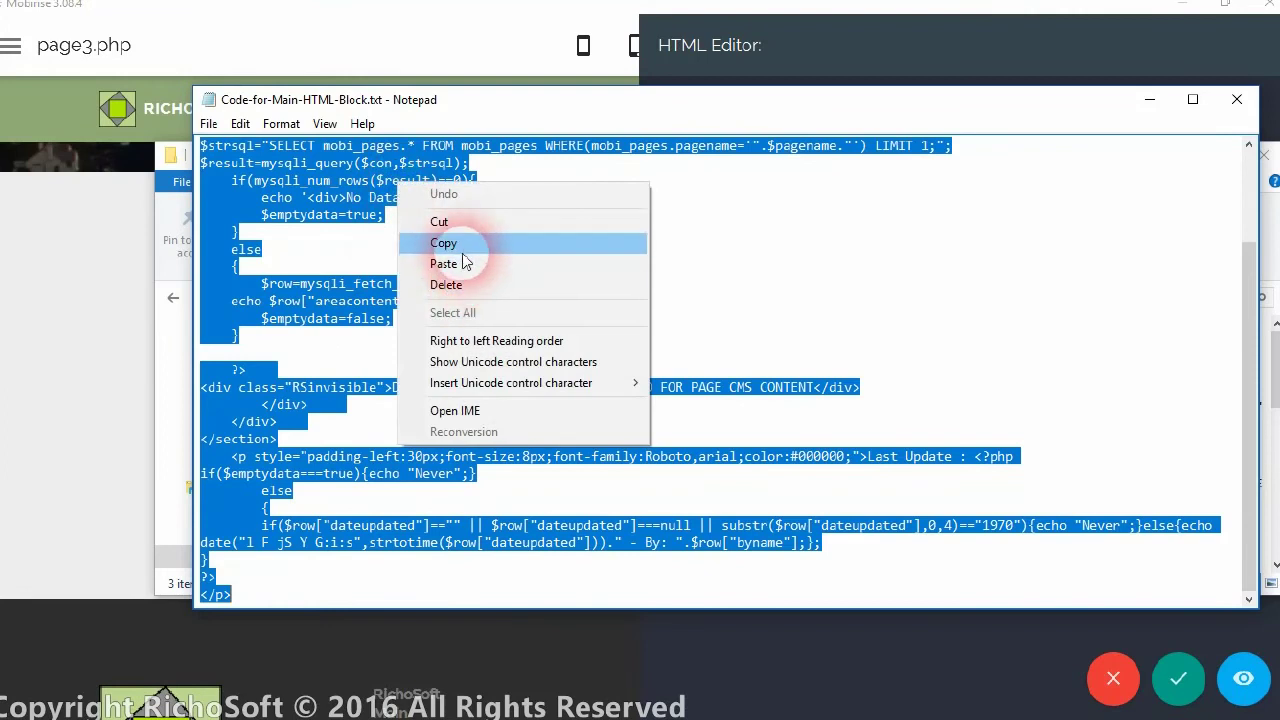
pyautogui.click(455, 245)
# Paste the CMS main-block code into the HTML block's editor and save it
pyautogui.click(830, 64)
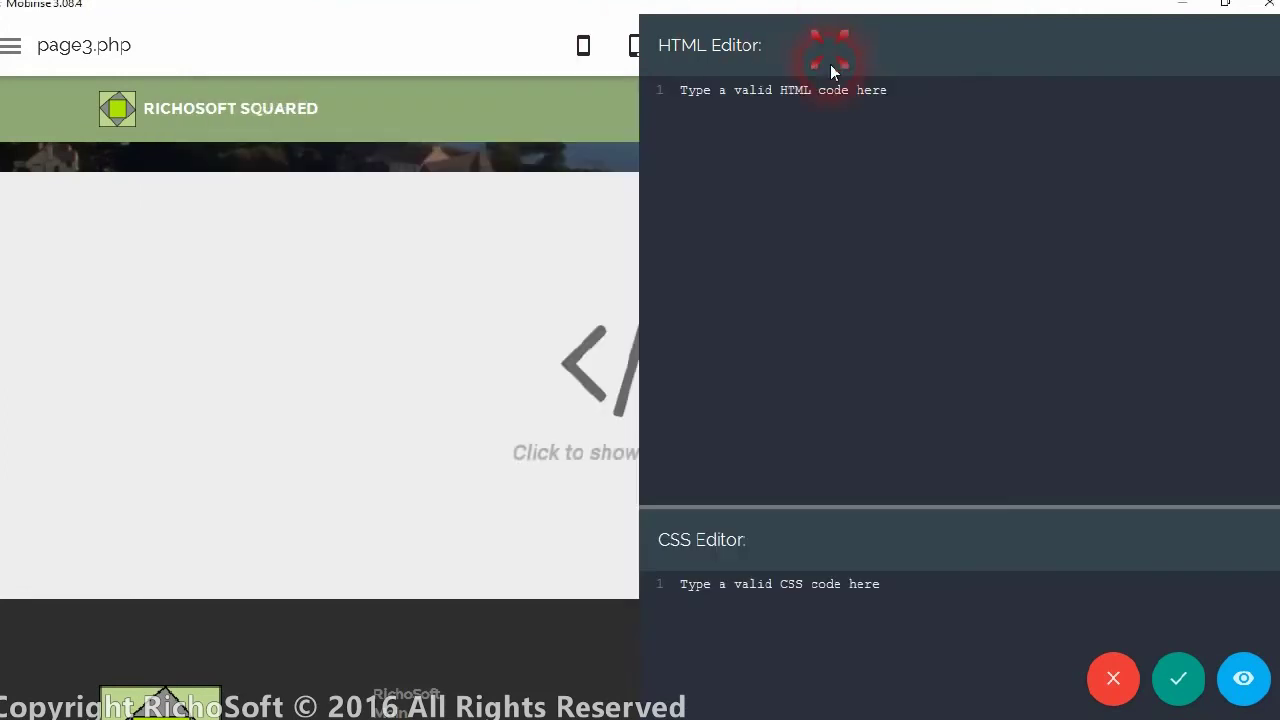
pyautogui.rightClick(848, 109)
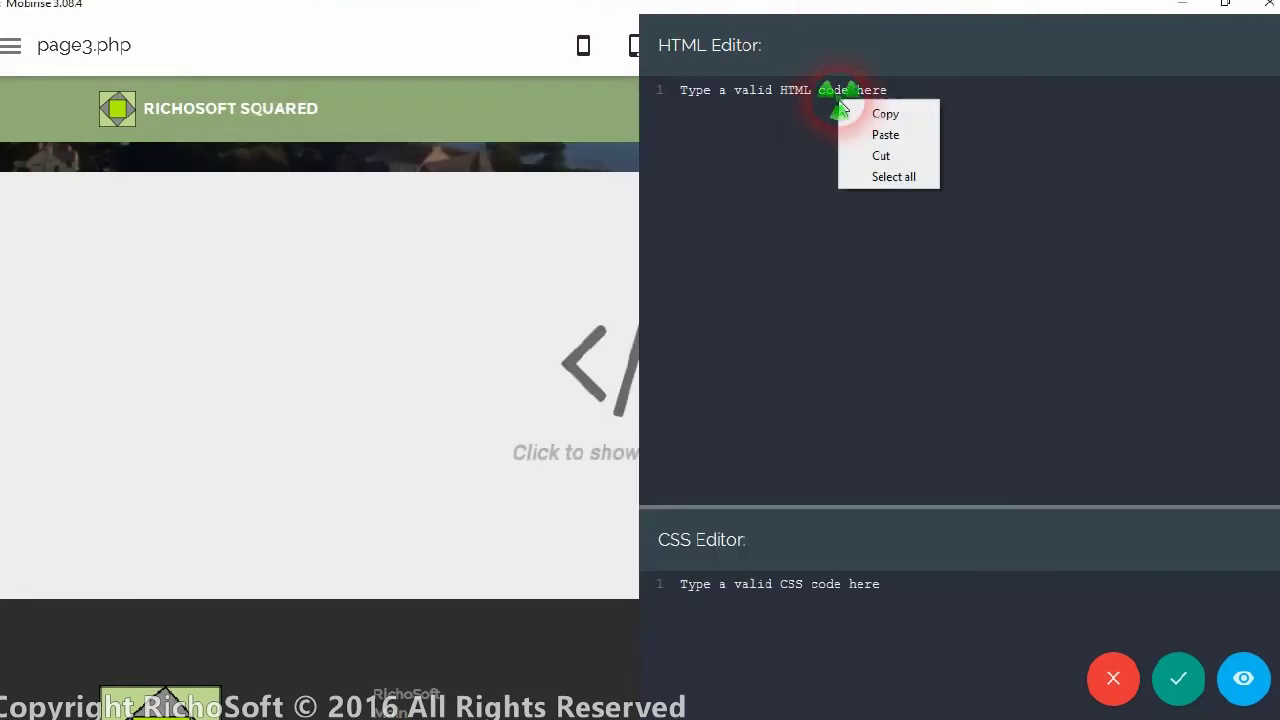
pyautogui.click(894, 138)
pyautogui.click(963, 397)
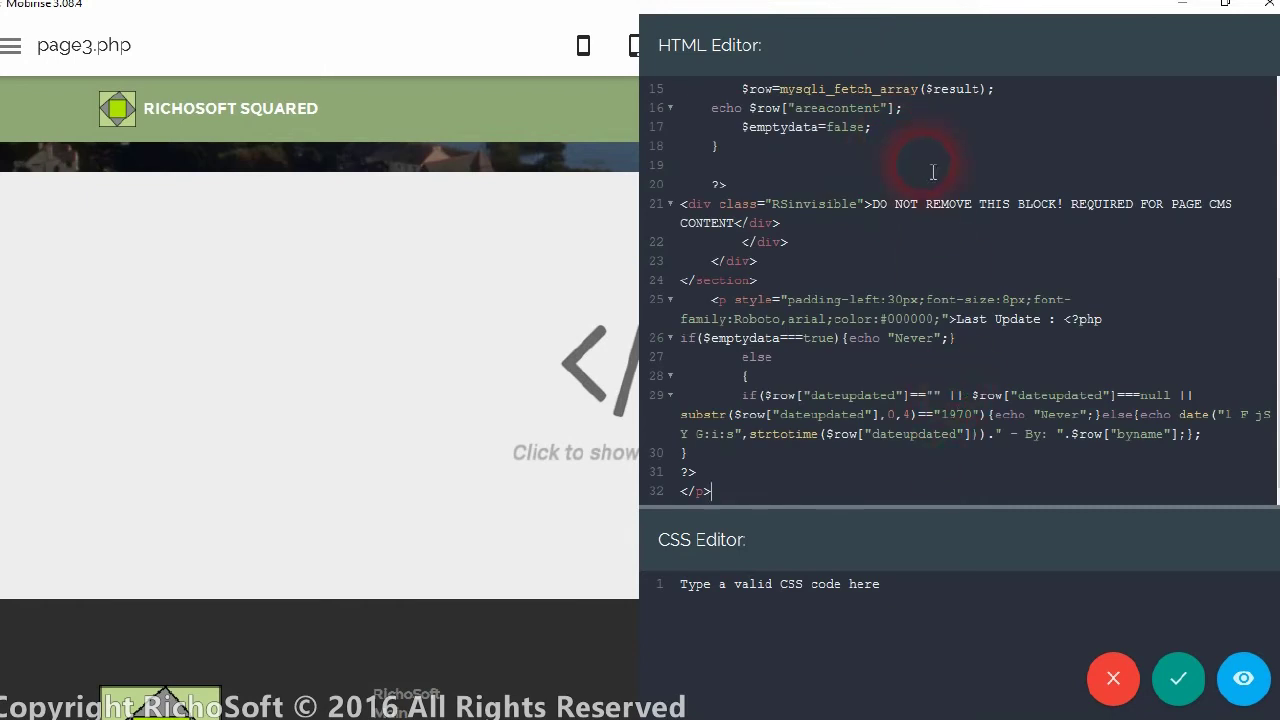
pyautogui.scroll(5, 933, 172)
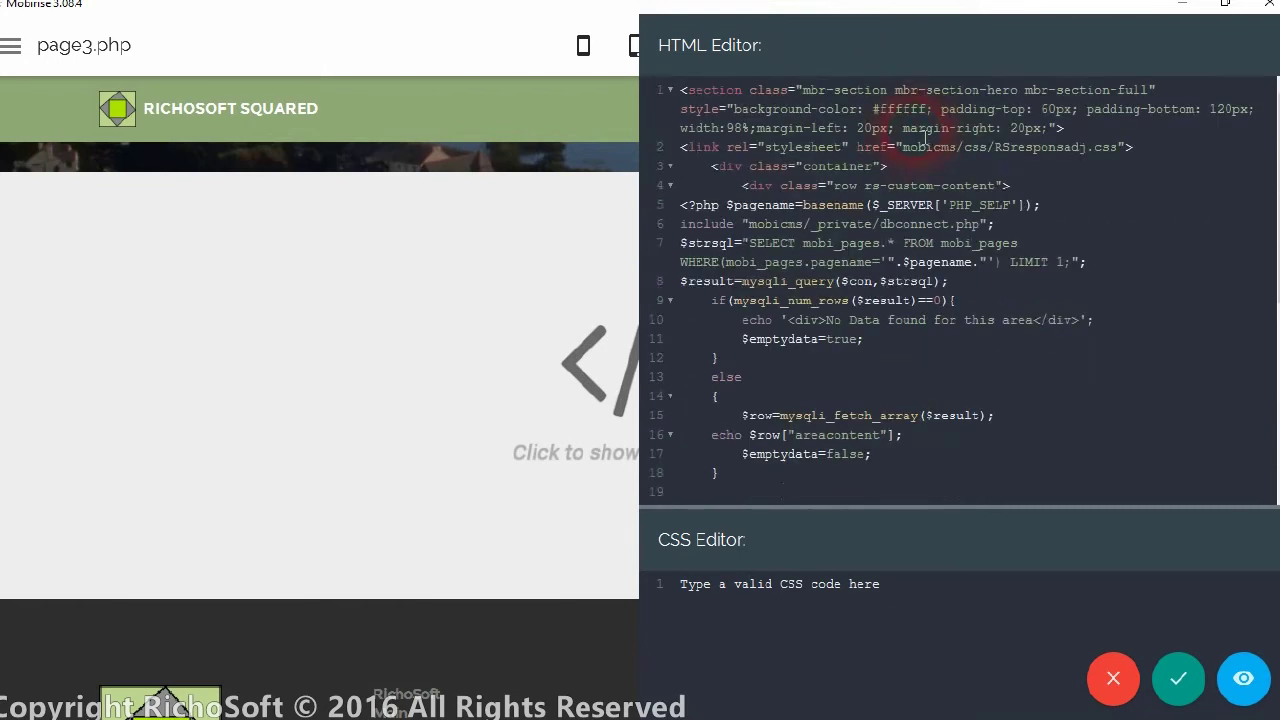
pyautogui.click(1179, 679)
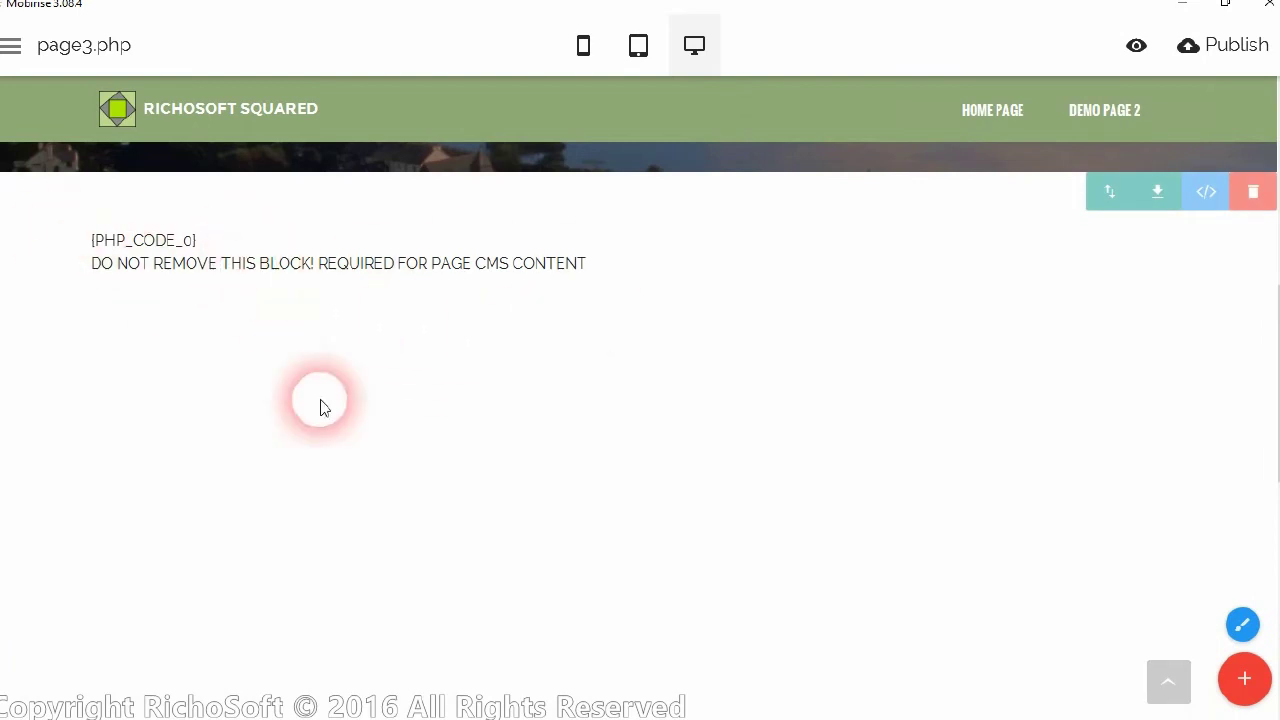
# Open page3.php's Page Settings from the Pages list, then return to the Code-For-CMS-Blocks folder
pyautogui.scroll(2, 674, 491)
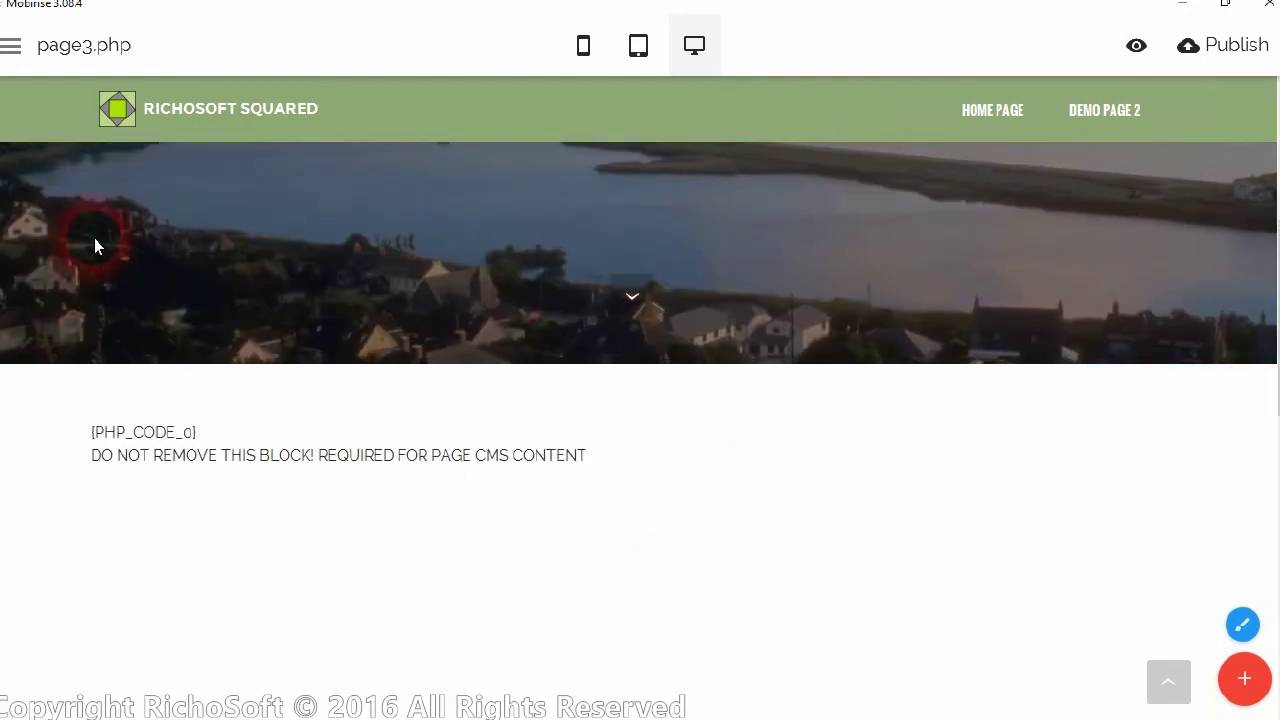
pyautogui.click(8, 48)
pyautogui.click(34, 132)
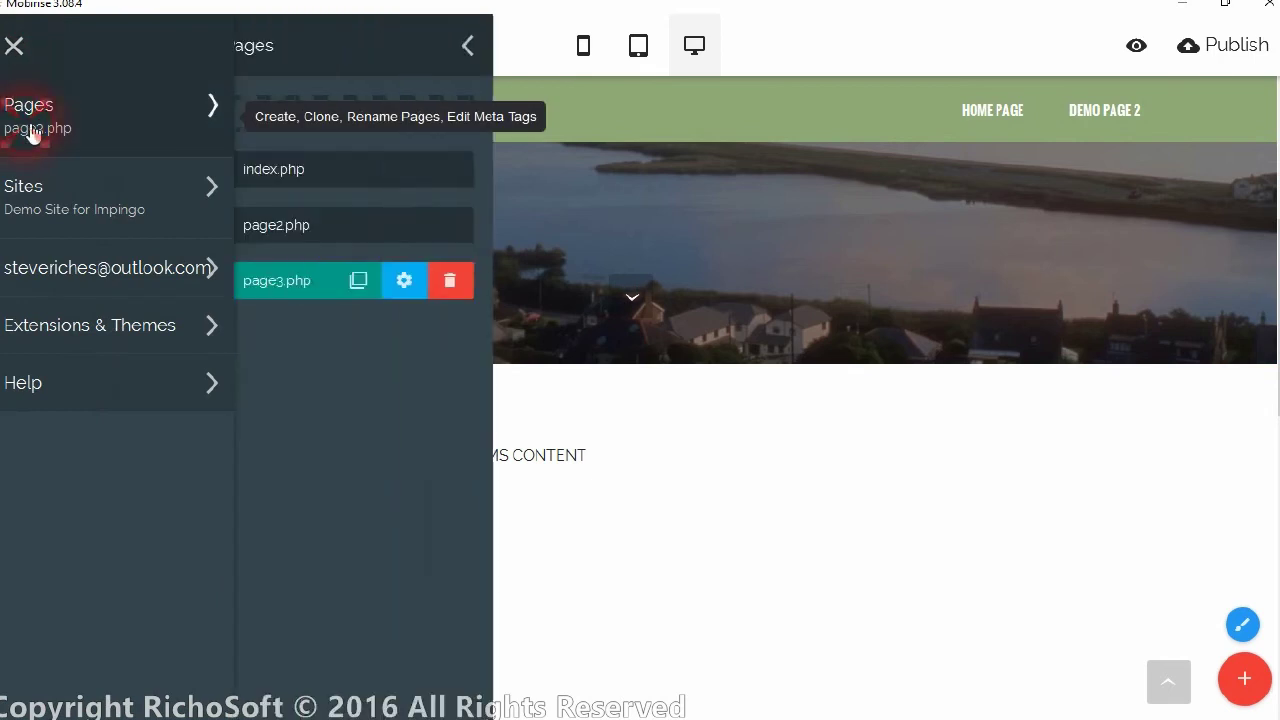
pyautogui.click(433, 280)
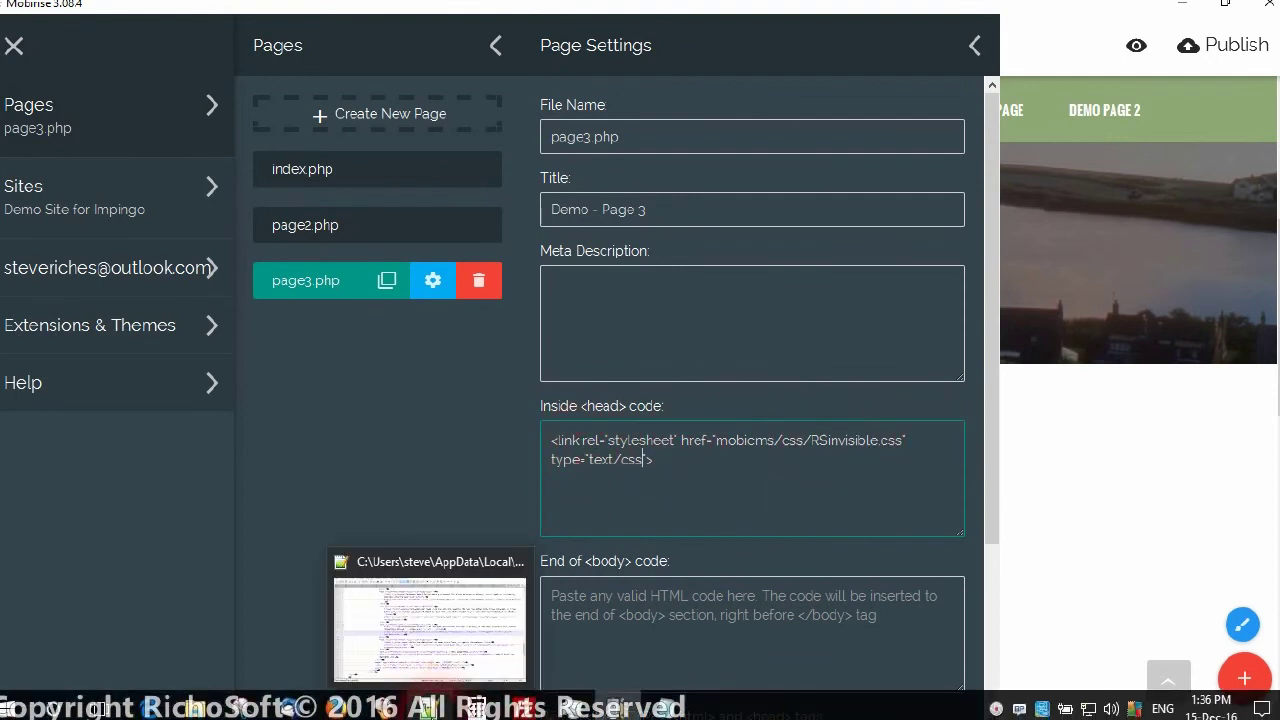
pyautogui.click(192, 706)
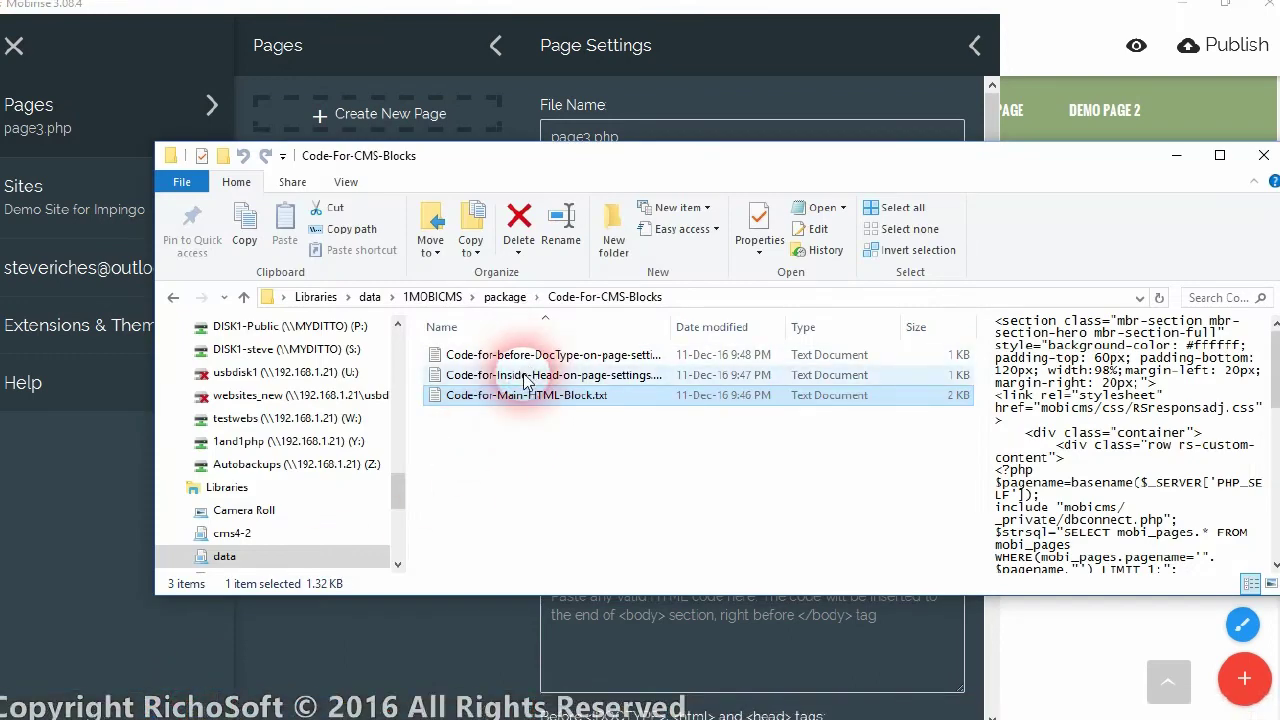
# Copy the RSinvisible.css stylesheet link from the Inside-Head file into page3.php's head code
pyautogui.click(527, 376)
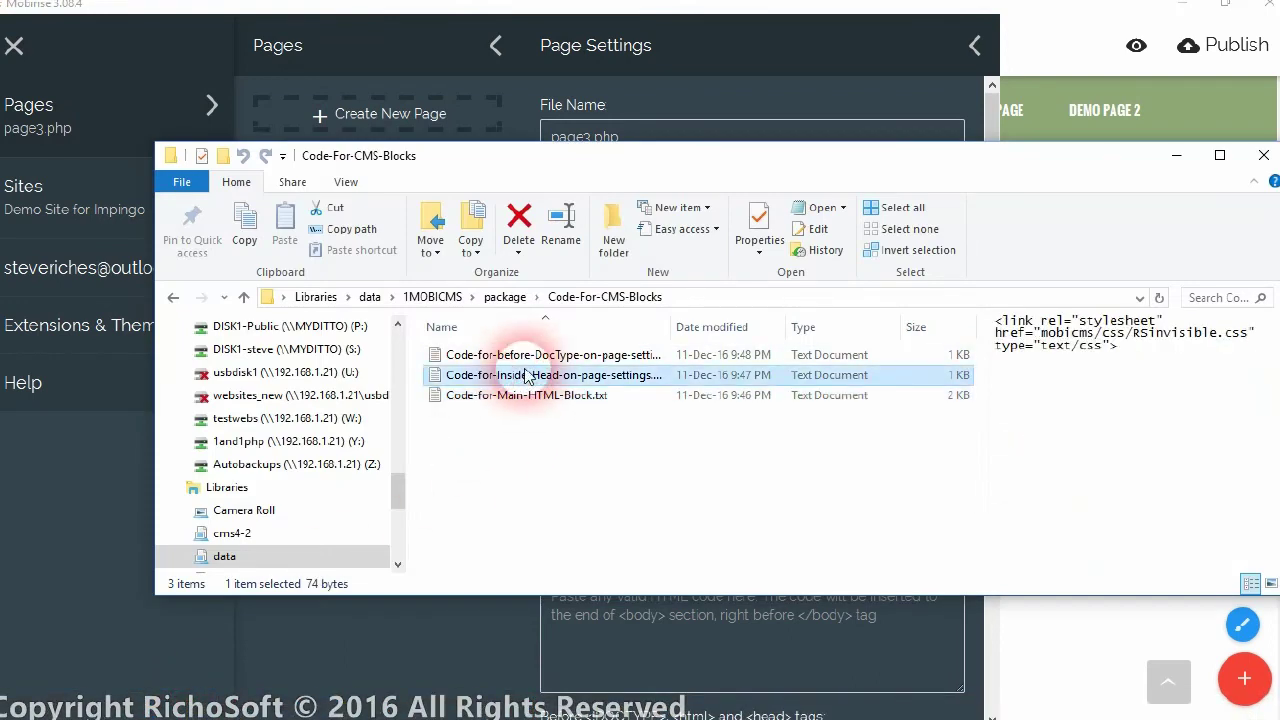
pyautogui.doubleClick(527, 376)
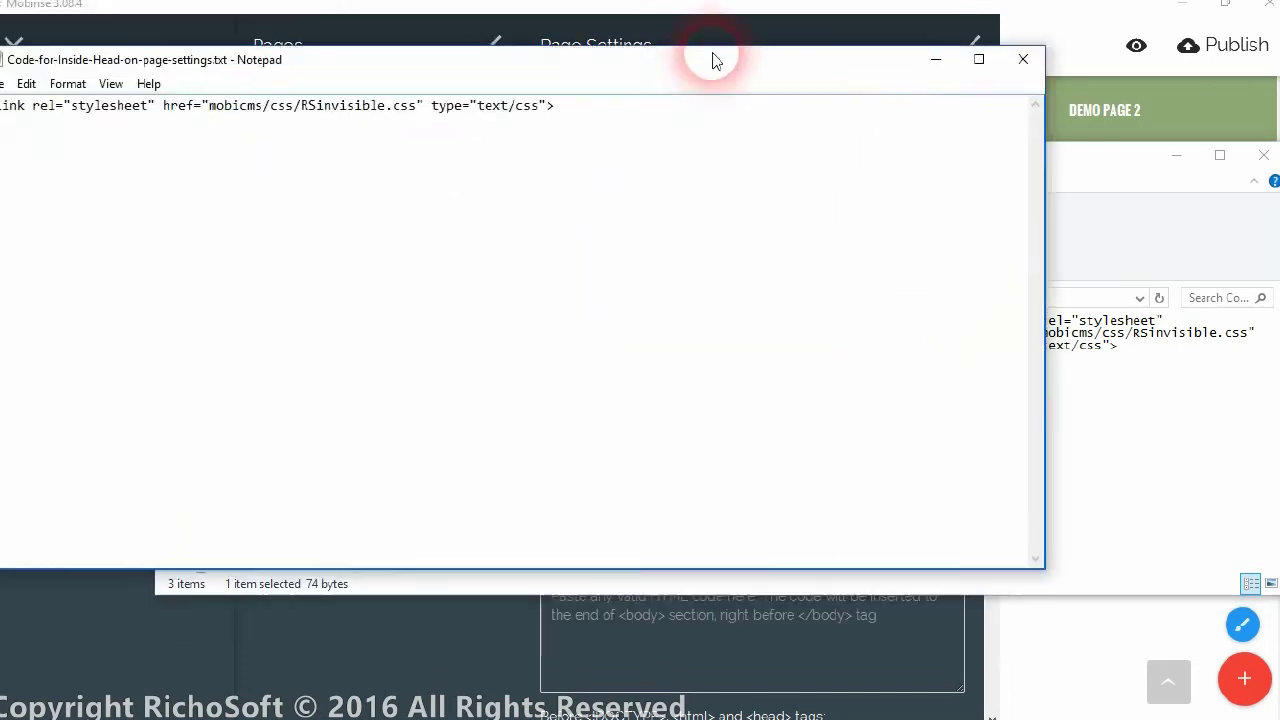
pyautogui.moveTo(711, 57); pyautogui.dragTo(826, 109)
pyautogui.click(175, 166)
pyautogui.click(148, 134)
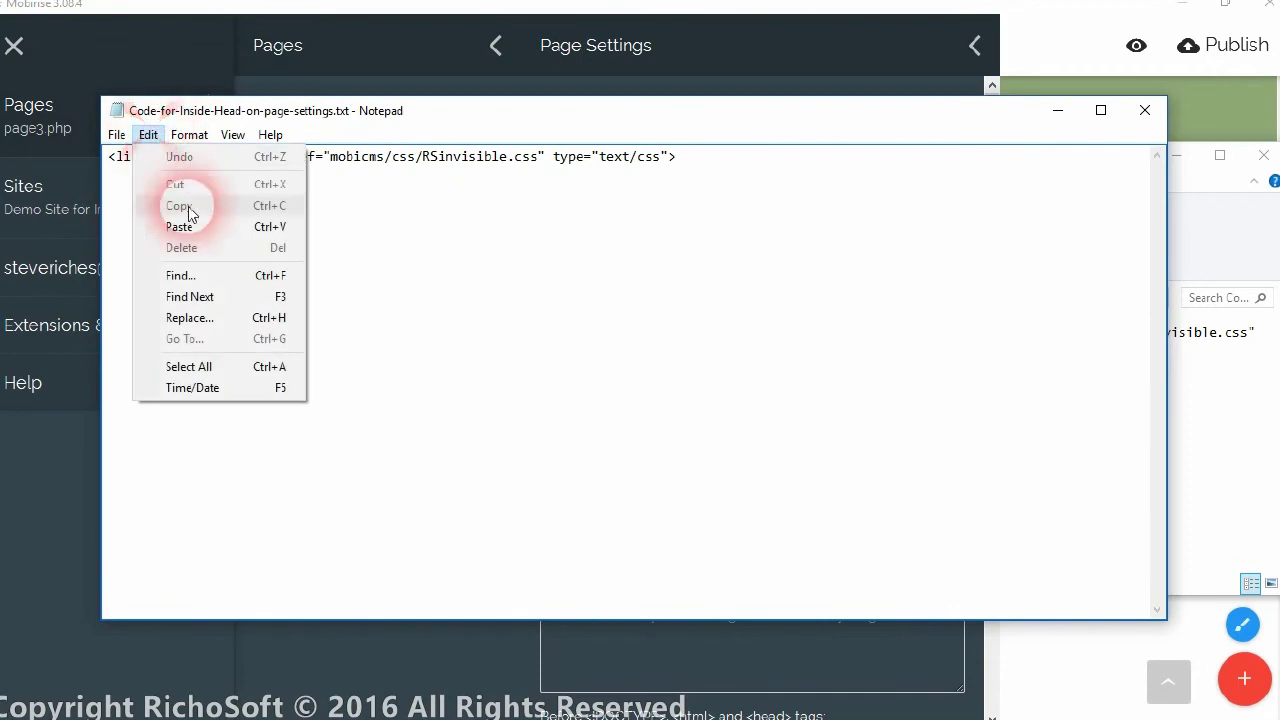
pyautogui.click(203, 366)
pyautogui.rightClick(266, 177)
pyautogui.click(330, 212)
pyautogui.click(433, 45)
pyautogui.click(730, 352)
pyautogui.moveTo(754, 478); pyautogui.dragTo(540, 438)
pyautogui.rightClick(610, 440)
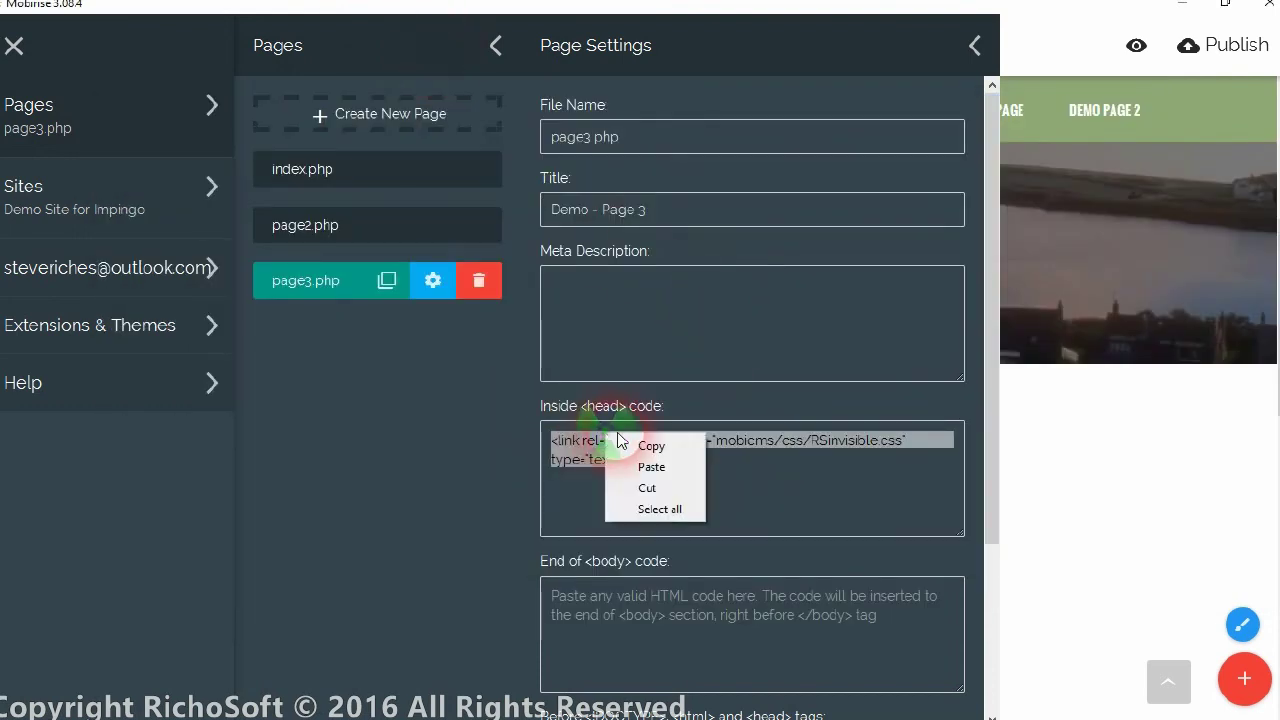
pyautogui.click(672, 466)
# Paste the <?php session_start();?> line into the Before <!DOCTYPE> code and close Page Settings
pyautogui.scroll(-3, 674, 420)
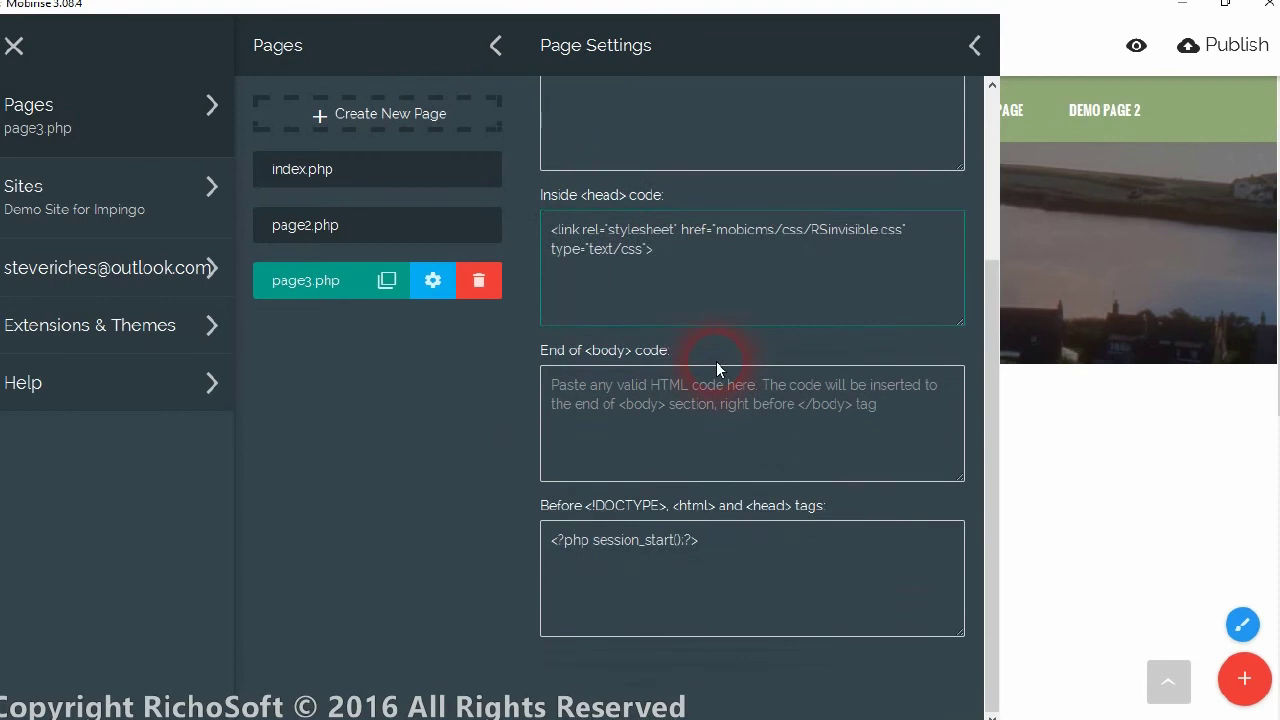
pyautogui.click(697, 568)
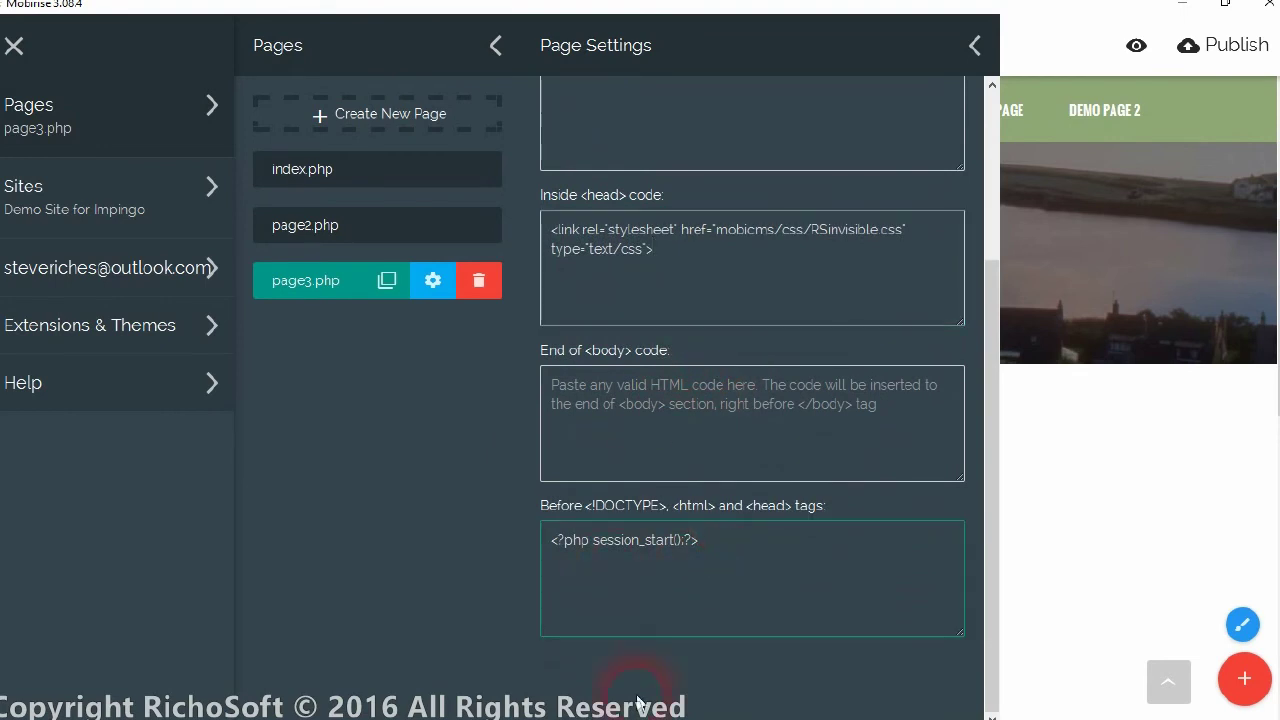
pyautogui.click(193, 706)
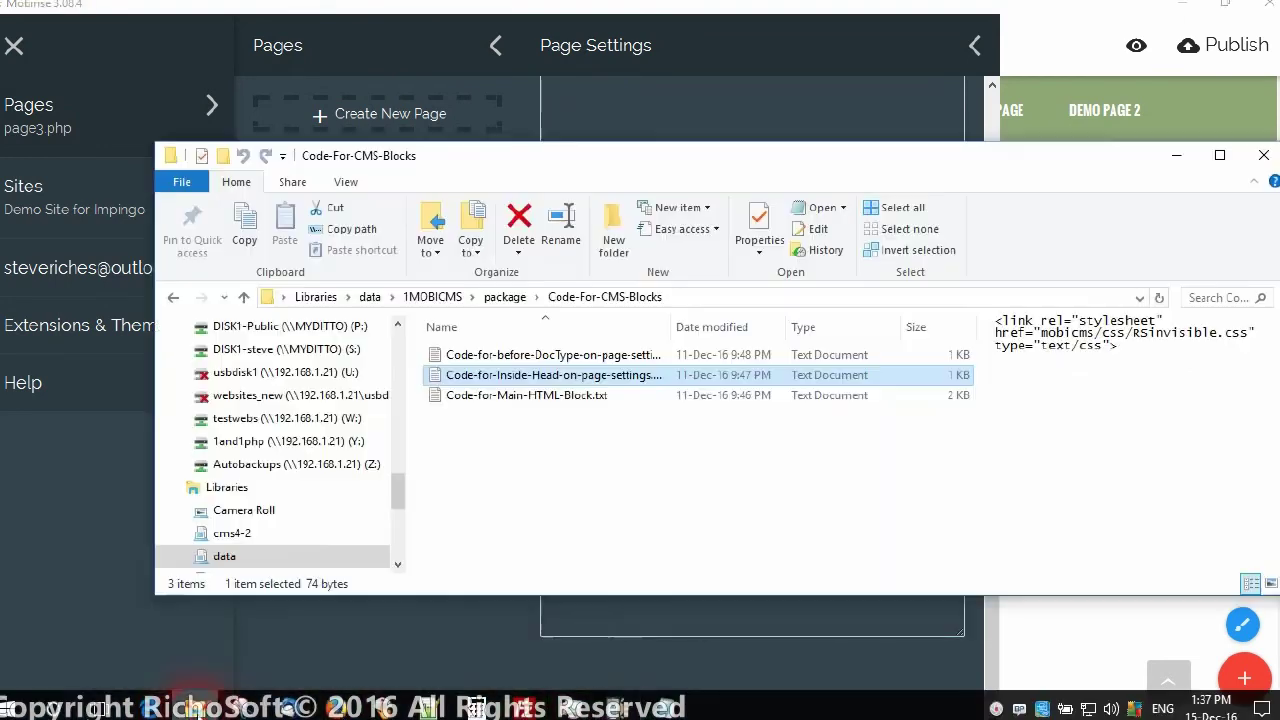
pyautogui.click(562, 358)
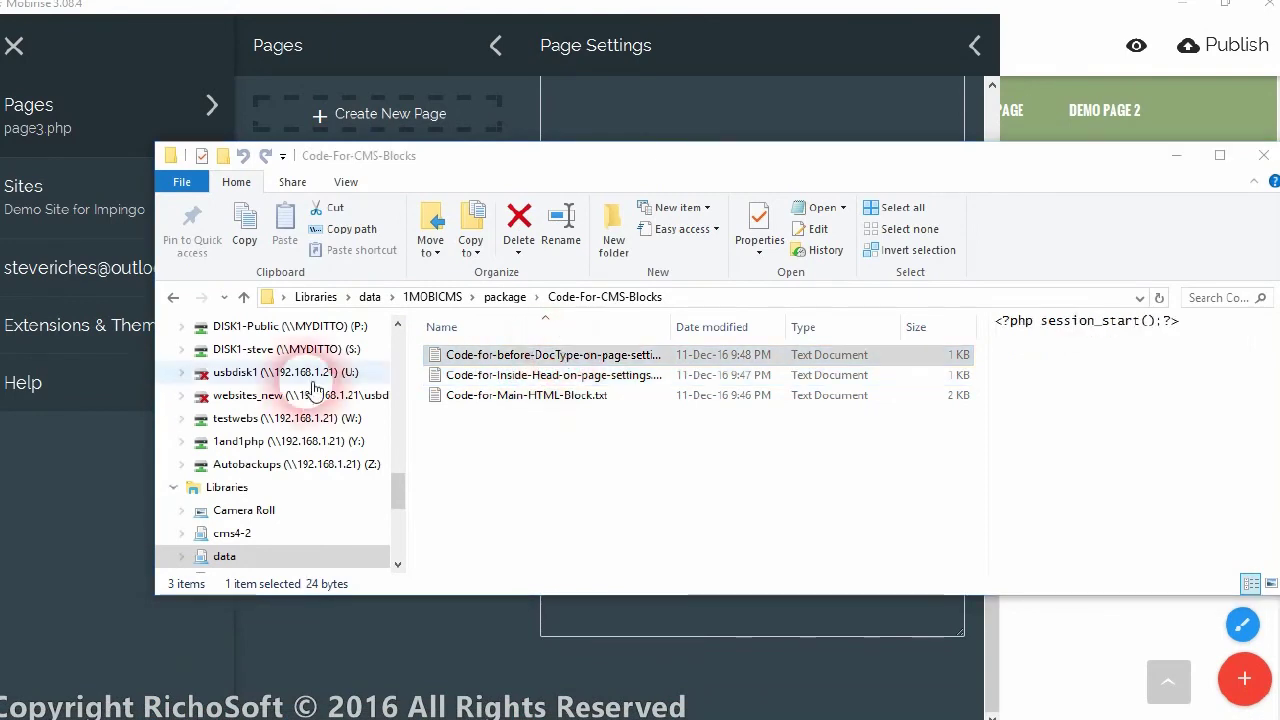
pyautogui.press('Return')
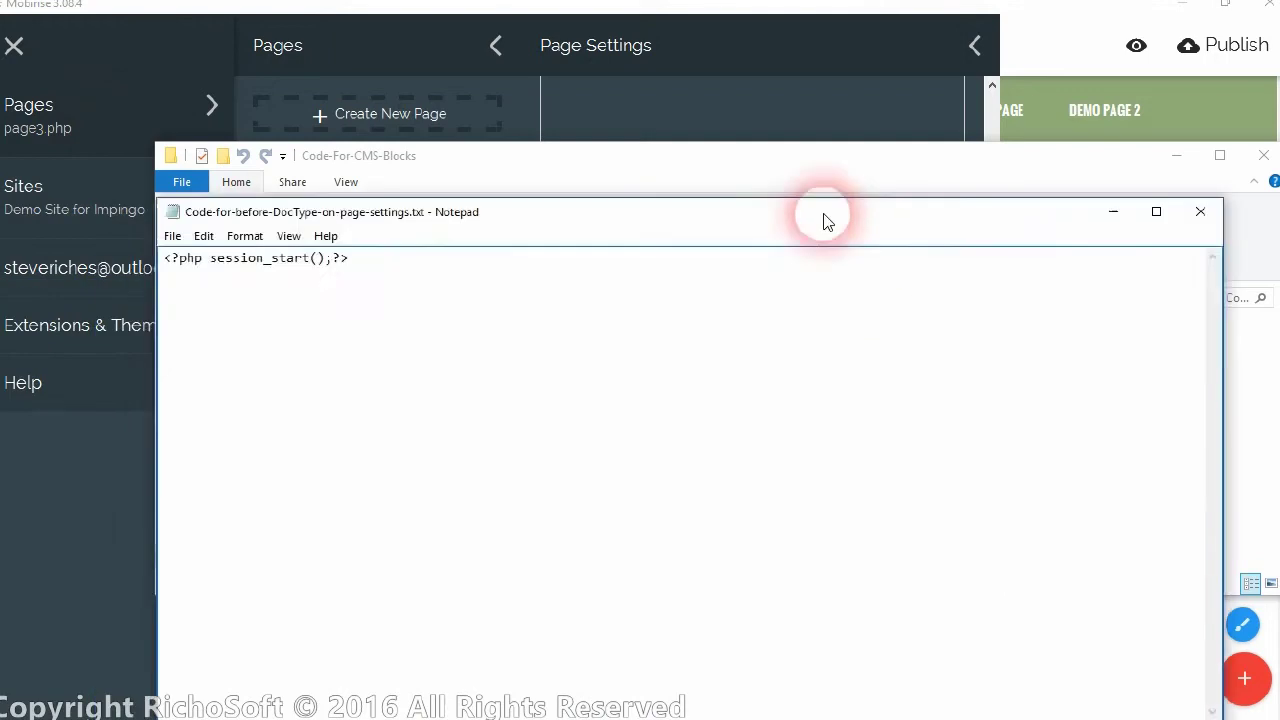
pyautogui.moveTo(823, 220); pyautogui.dragTo(815, 137)
pyautogui.moveTo(357, 177); pyautogui.dragTo(113, 183)
pyautogui.rightClick(243, 174)
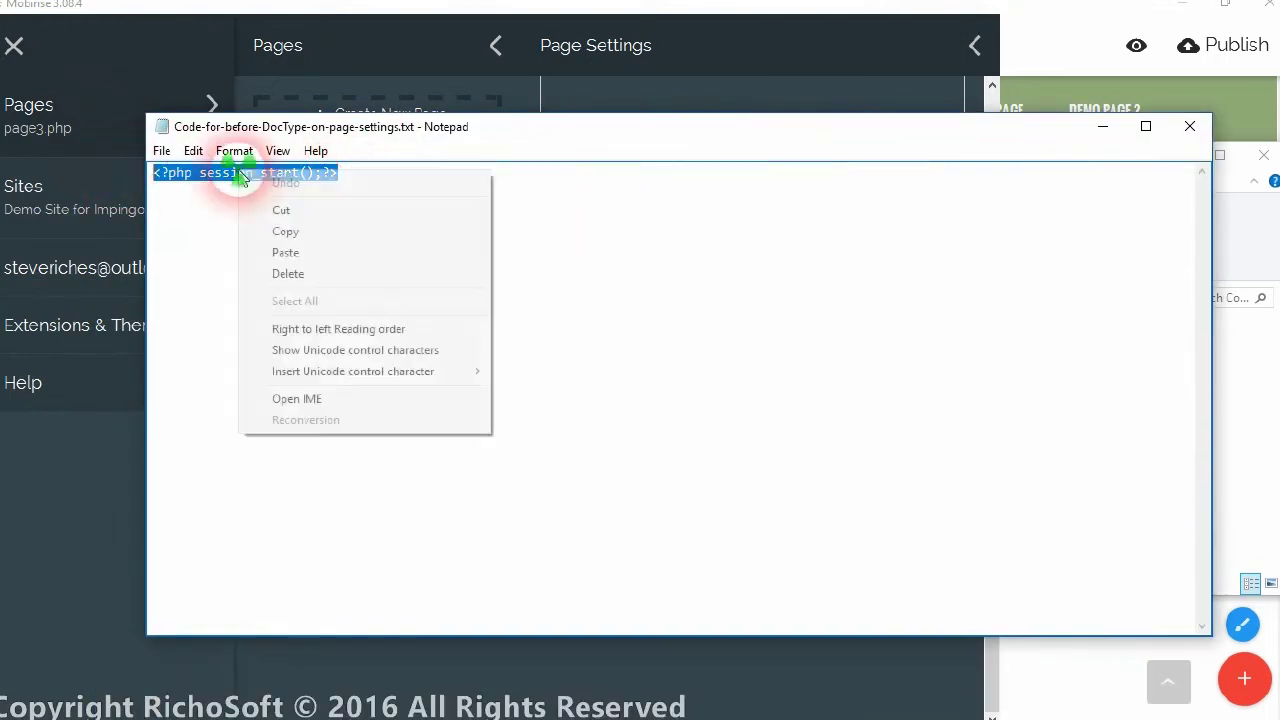
pyautogui.click(277, 229)
pyautogui.click(643, 58)
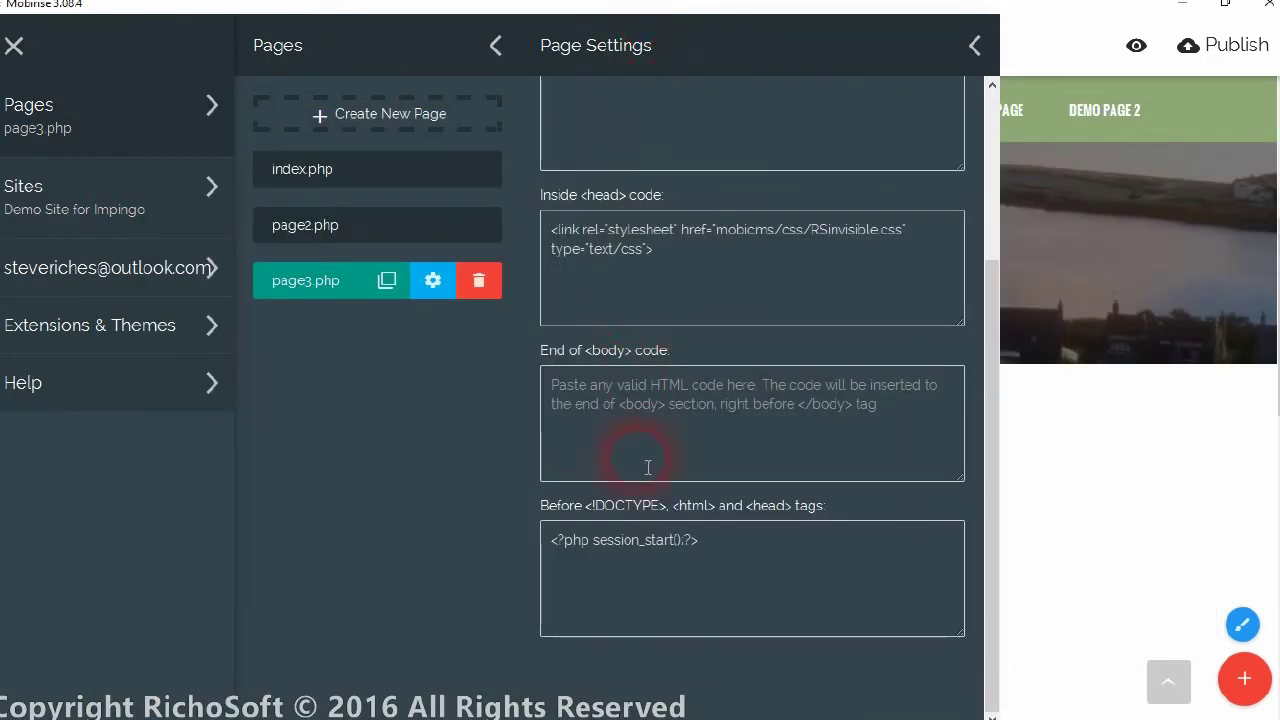
pyautogui.rightClick(622, 553)
pyautogui.click(680, 580)
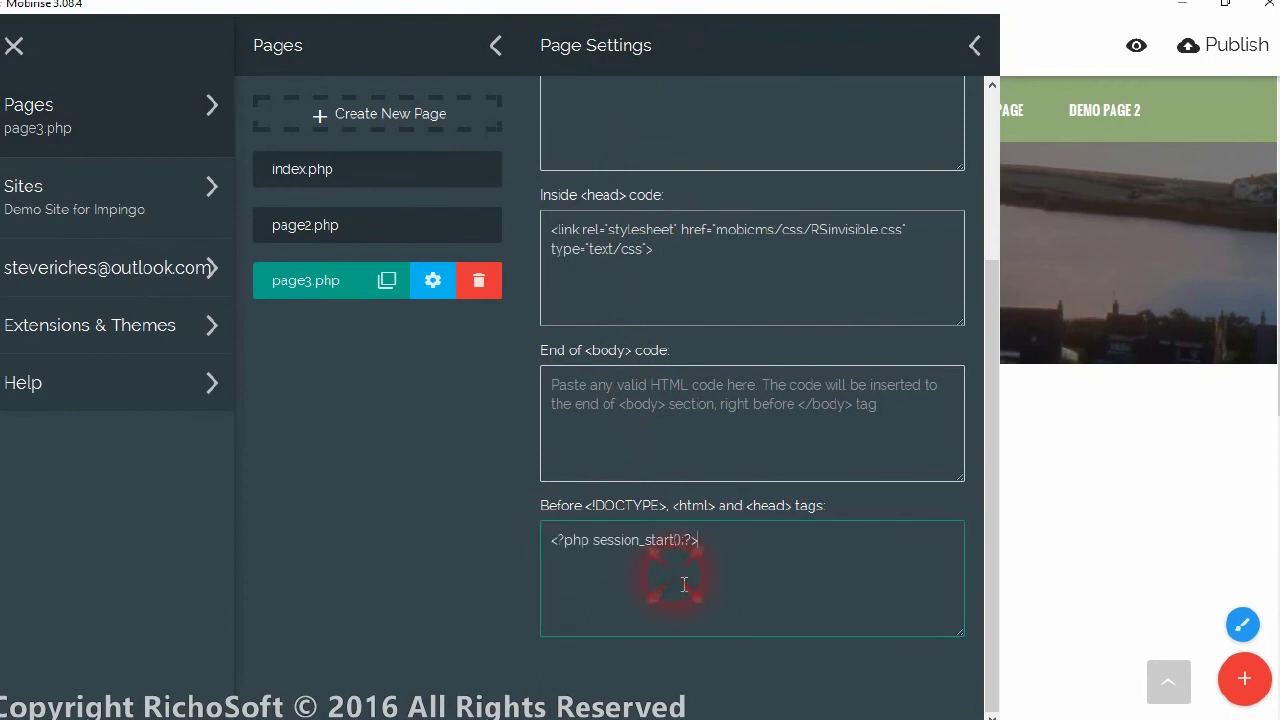
pyautogui.click(966, 48)
# Add a menu item after DEMO PAGE 2 labelled DEMO PAGE 3, linking to page3.php
pyautogui.click(1026, 113)
pyautogui.click(1024, 115)
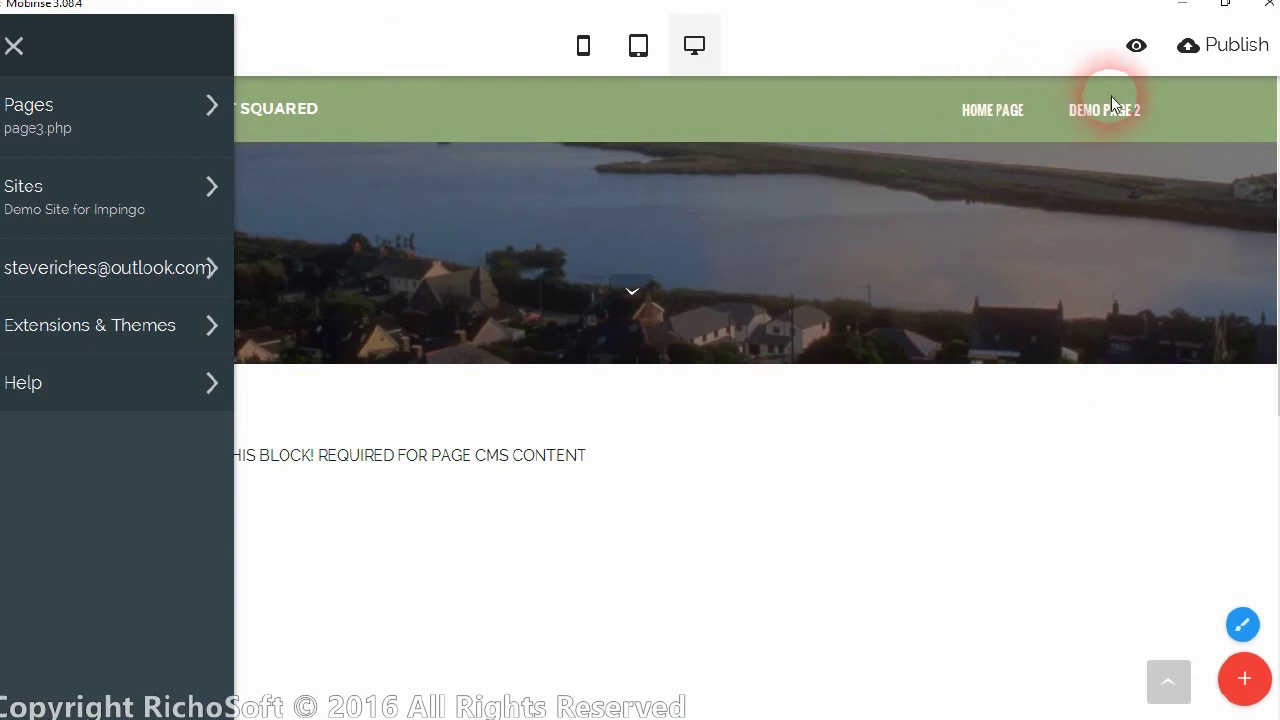
pyautogui.click(1104, 110)
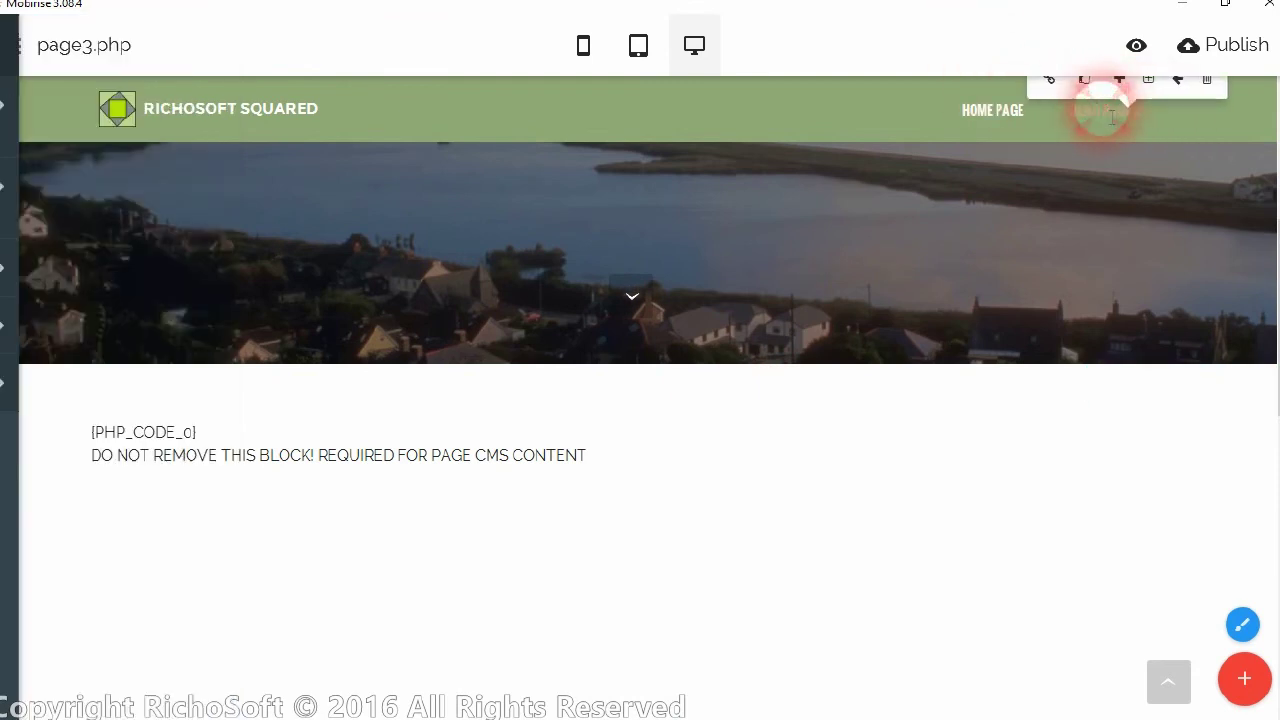
pyautogui.click(1149, 90)
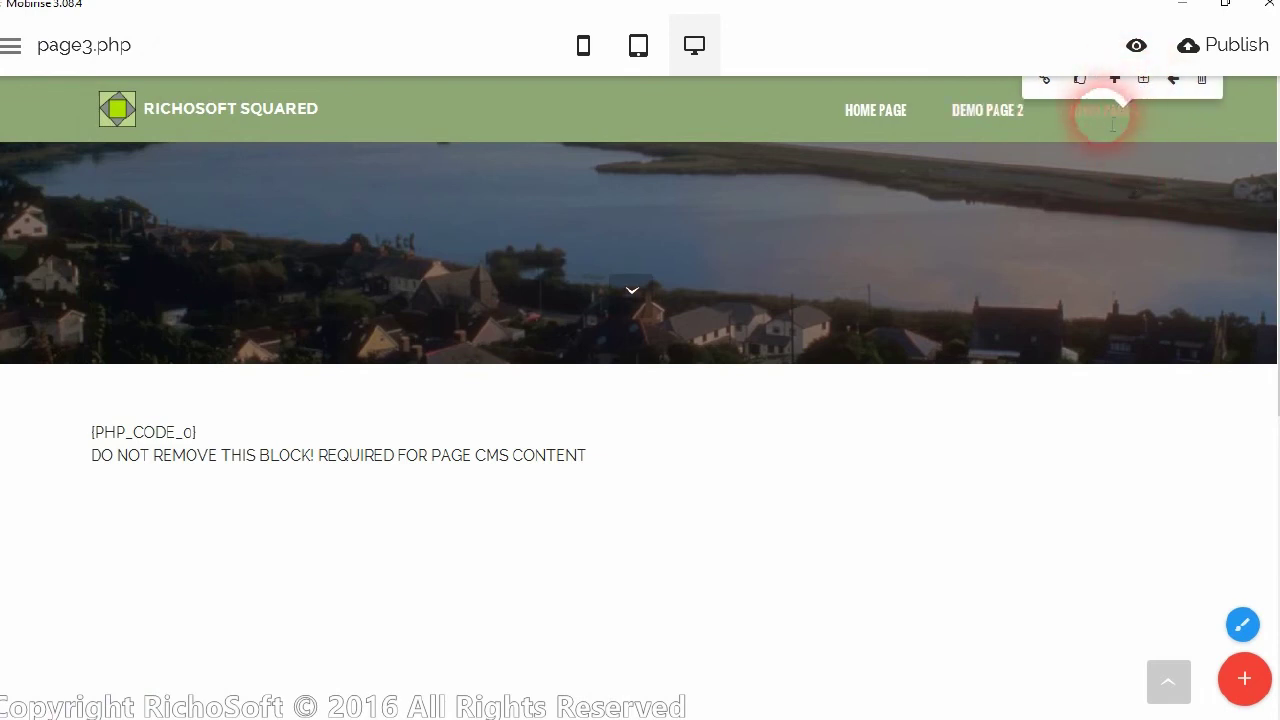
pyautogui.click(1049, 79)
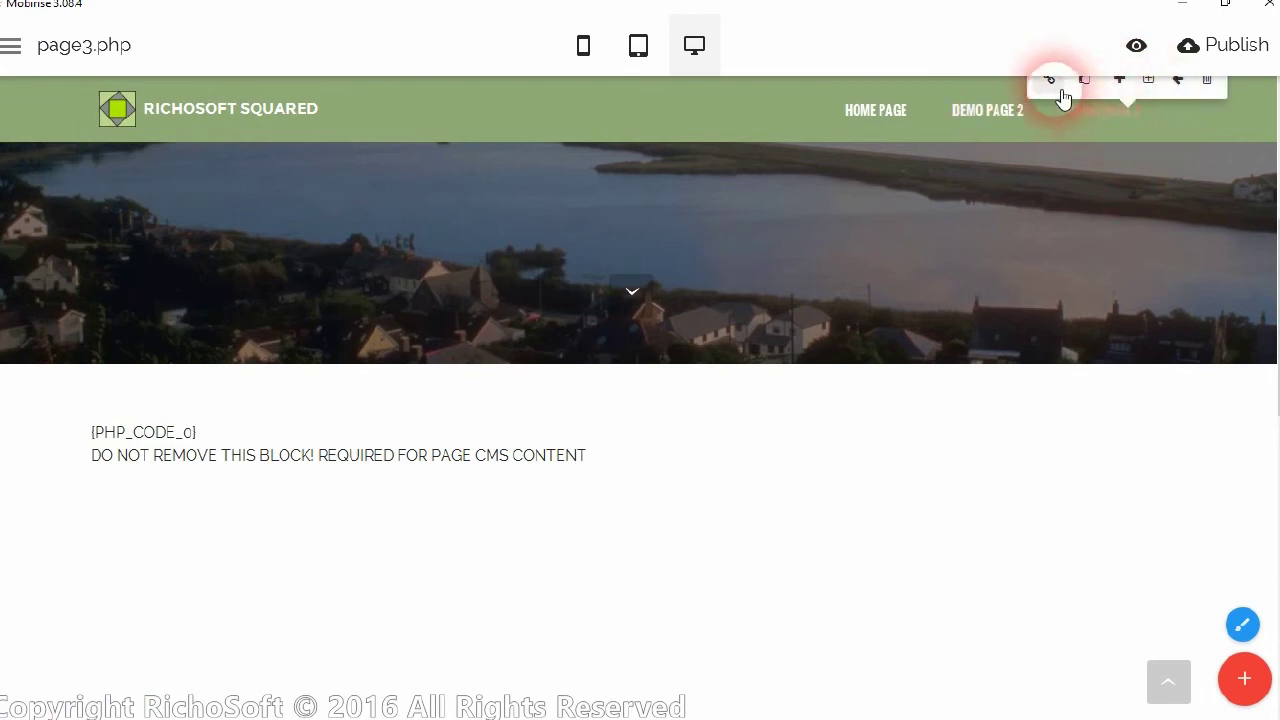
pyautogui.moveTo(477, 146); pyautogui.dragTo(460, 148)
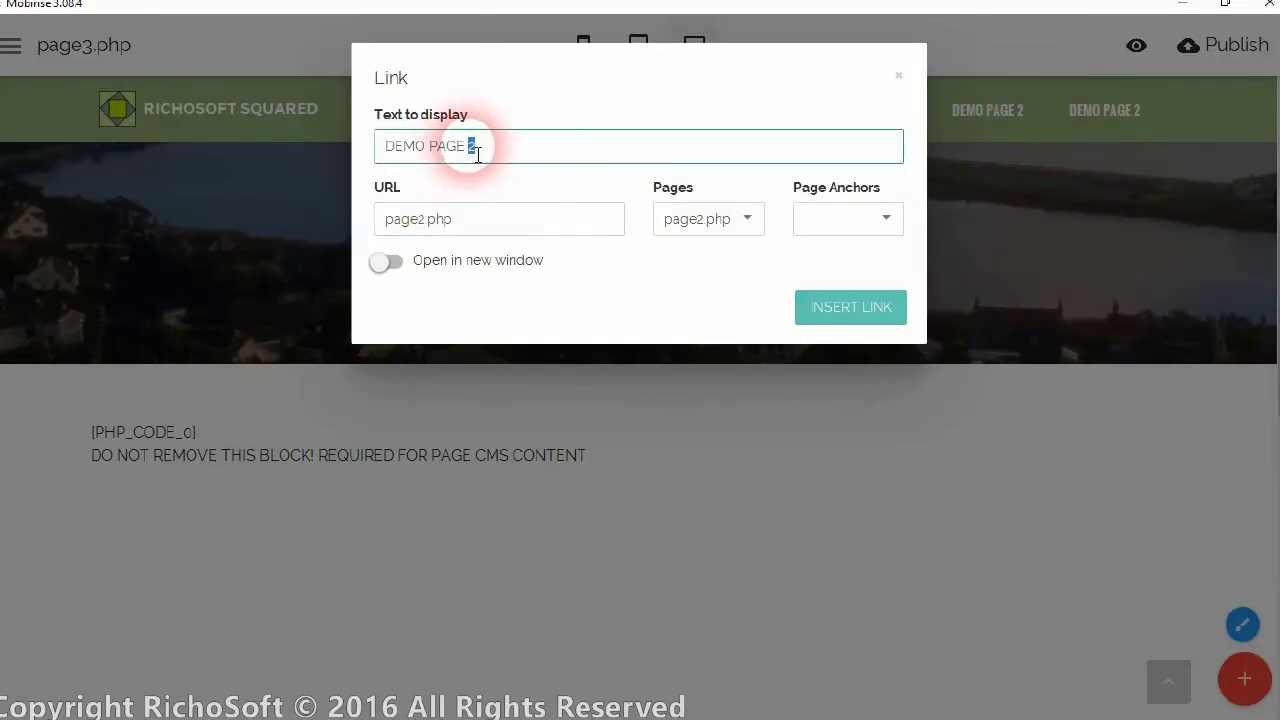
pyautogui.write('3')
pyautogui.click(425, 220)
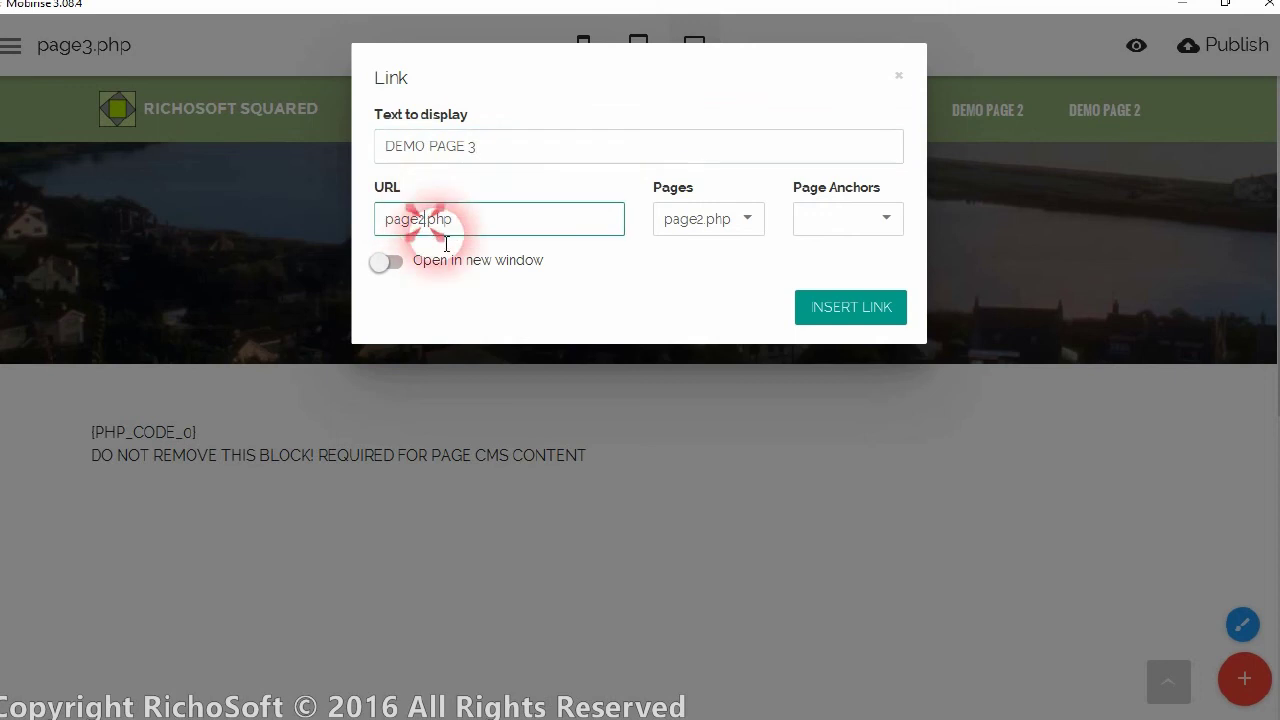
pyautogui.press('BackSpace')
pyautogui.write('3')
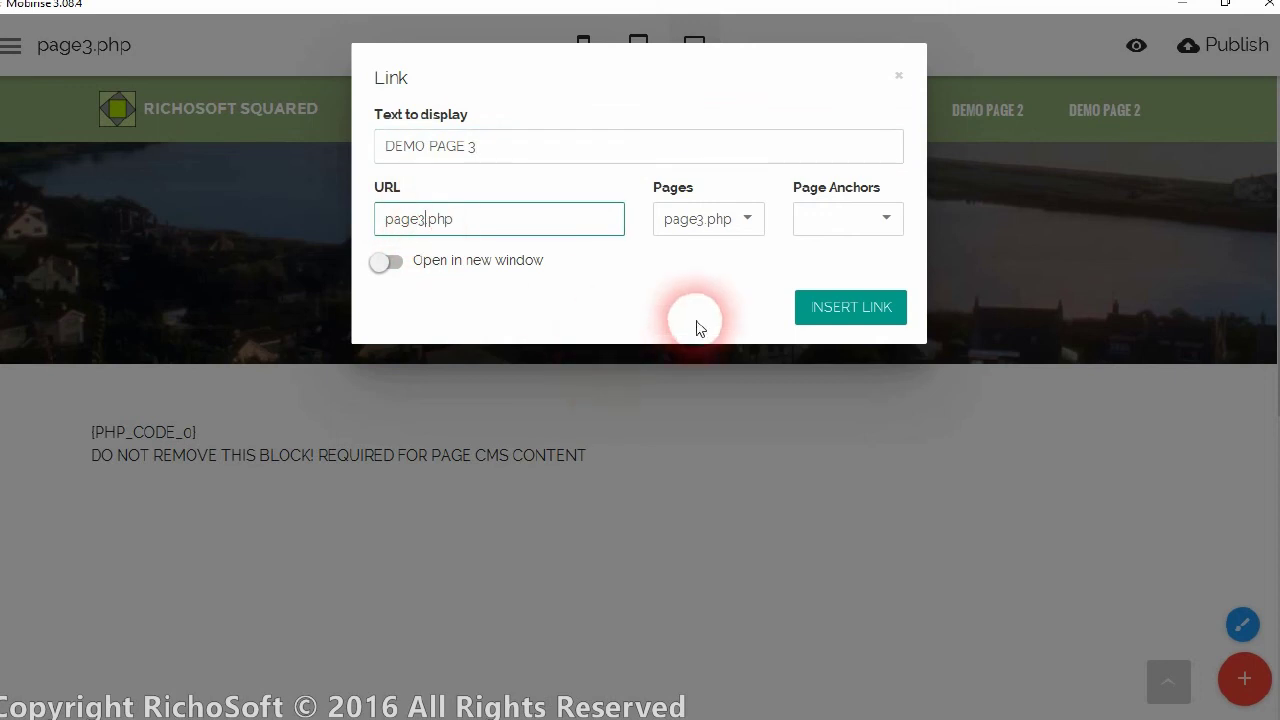
pyautogui.click(849, 303)
# Re-edit the new item's link text and address to DEMO PAGE 3 and page3.php
pyautogui.click(1125, 110)
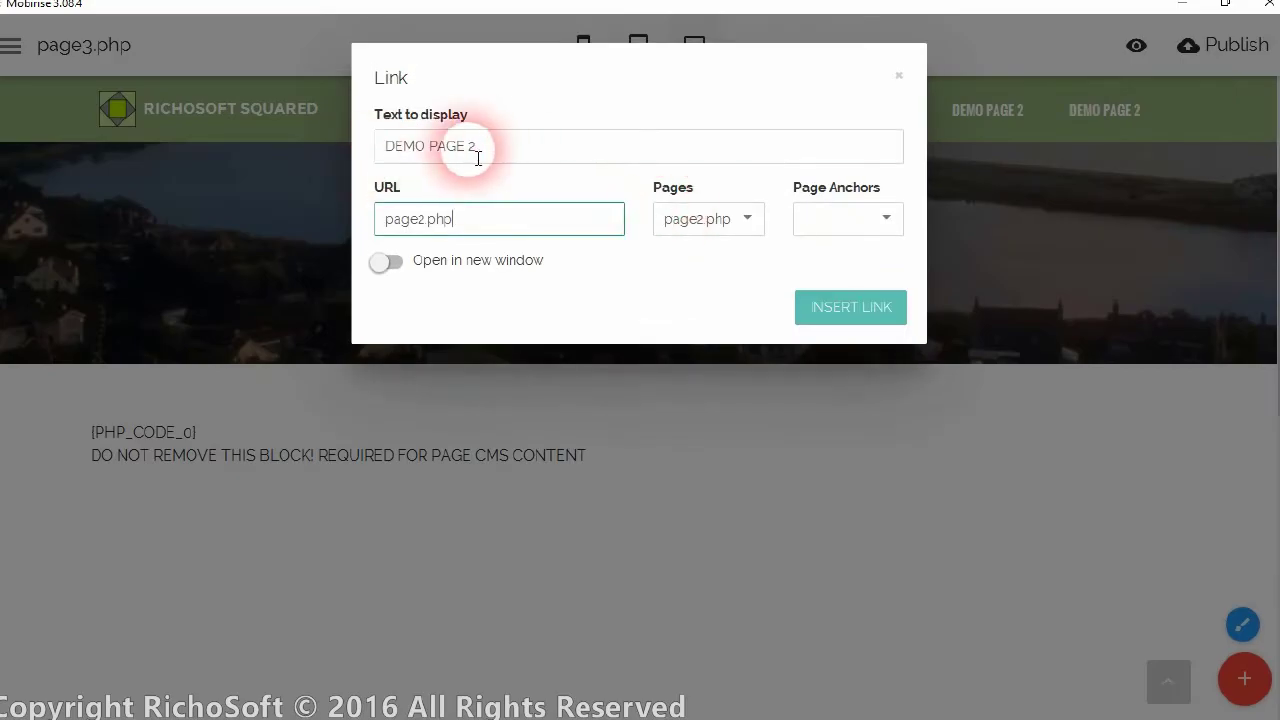
pyautogui.click(484, 150)
pyautogui.write('3')
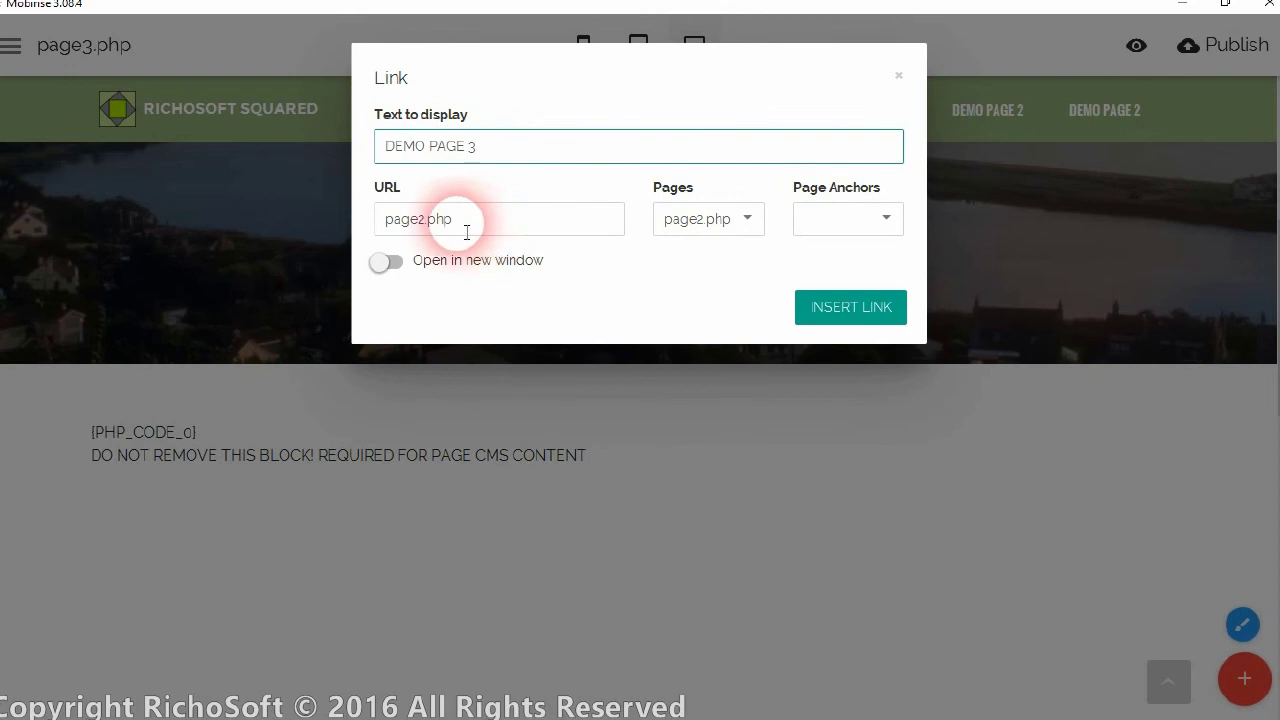
pyautogui.click(420, 220)
pyautogui.press('BackSpace')
pyautogui.click(851, 307)
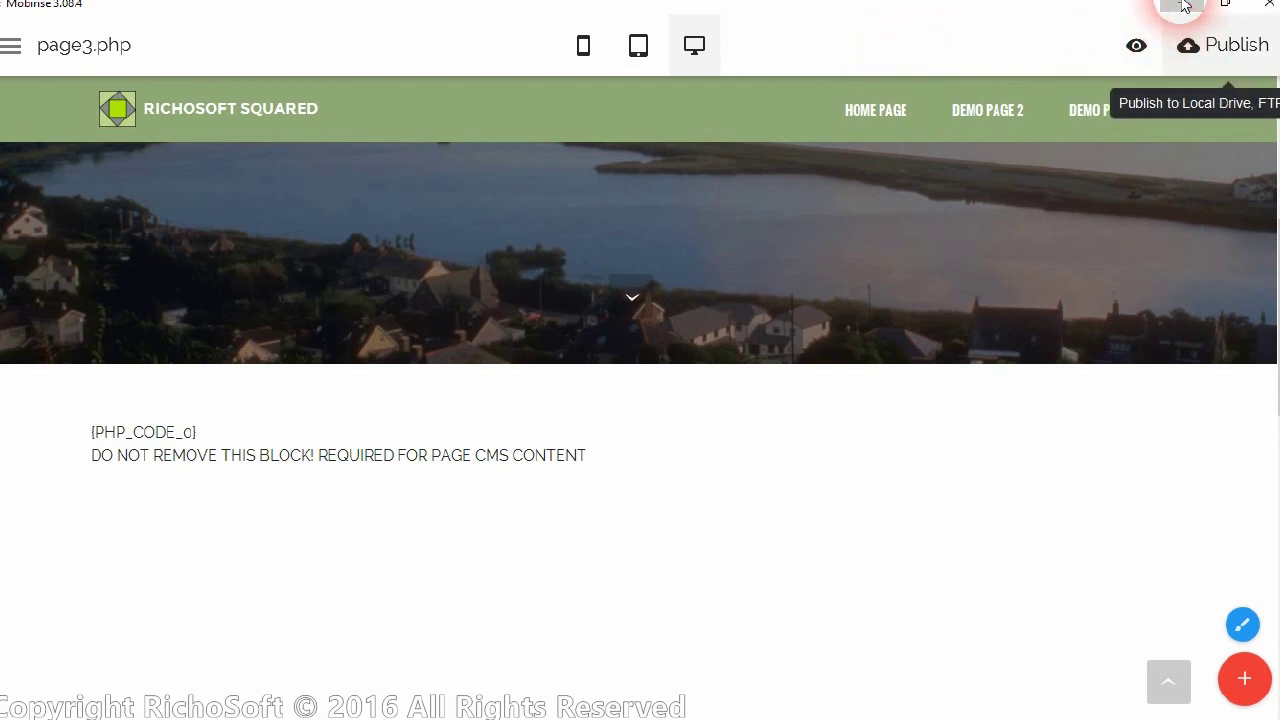
# Load the demo site at 192.168.1.11/mobicmshome/ in Firefox and open DEMO PAGE 3
pyautogui.click(1183, 6)
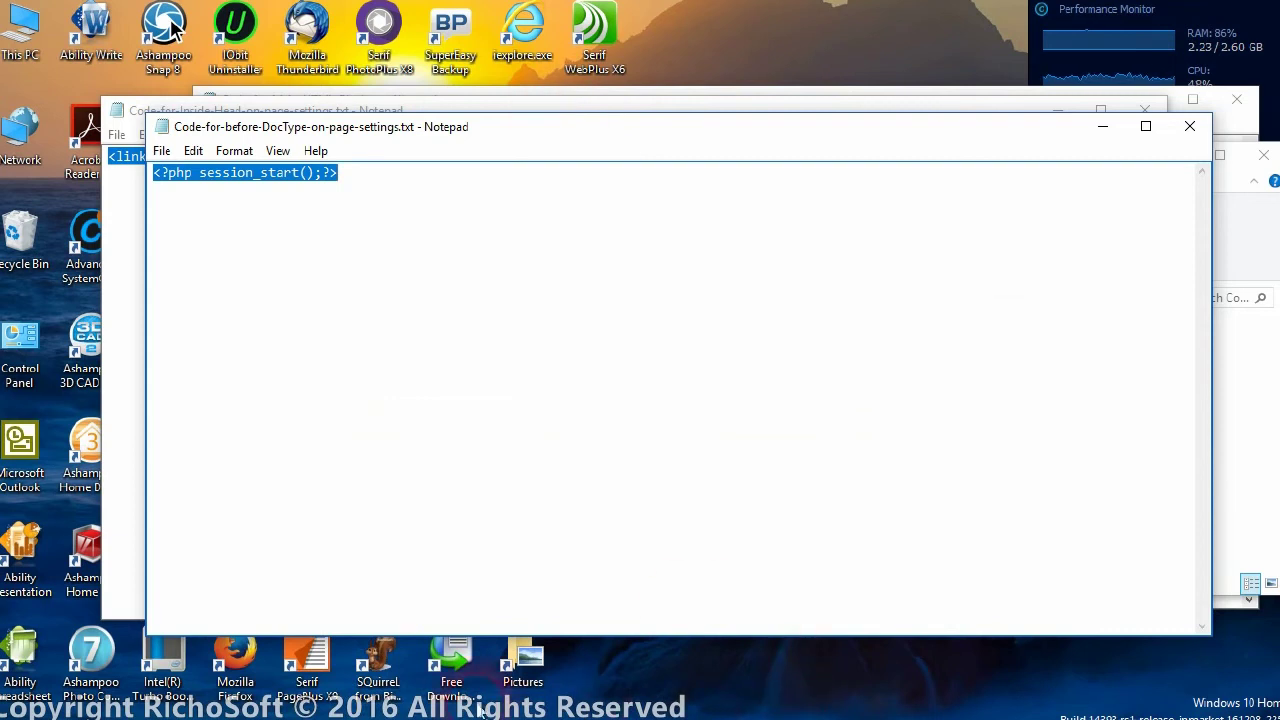
pyautogui.click(343, 707)
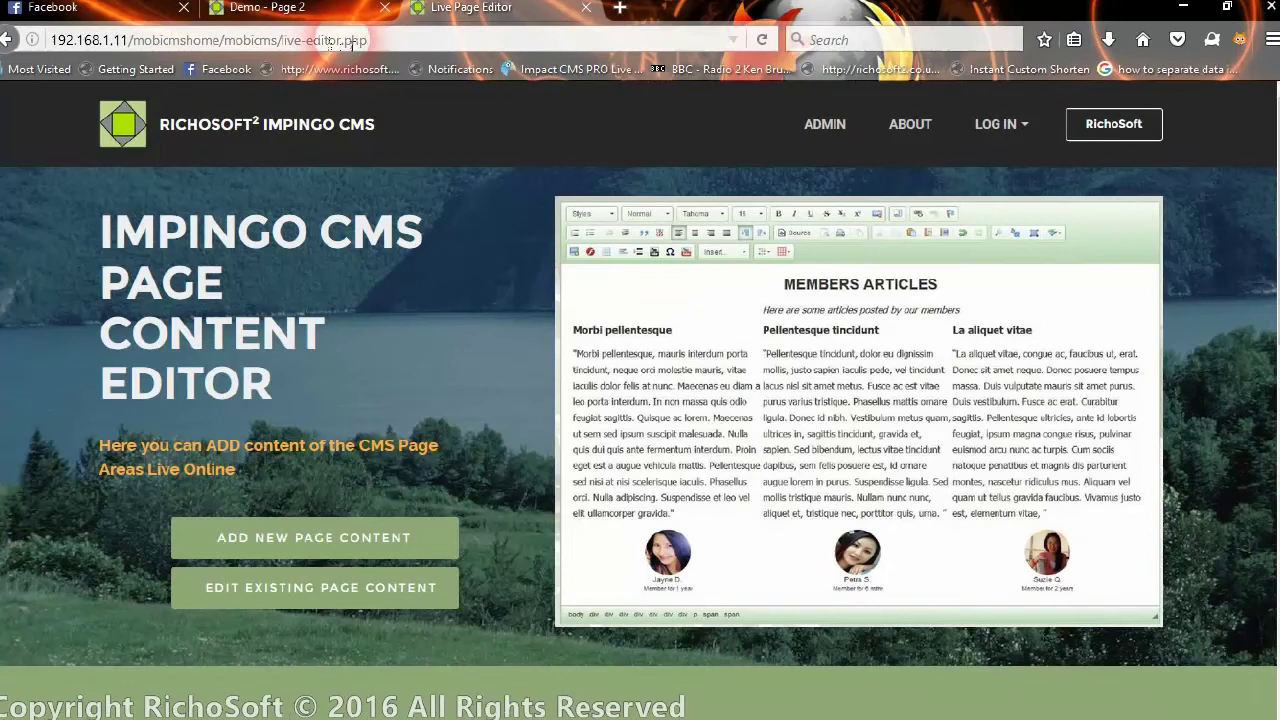
pyautogui.click(279, 41)
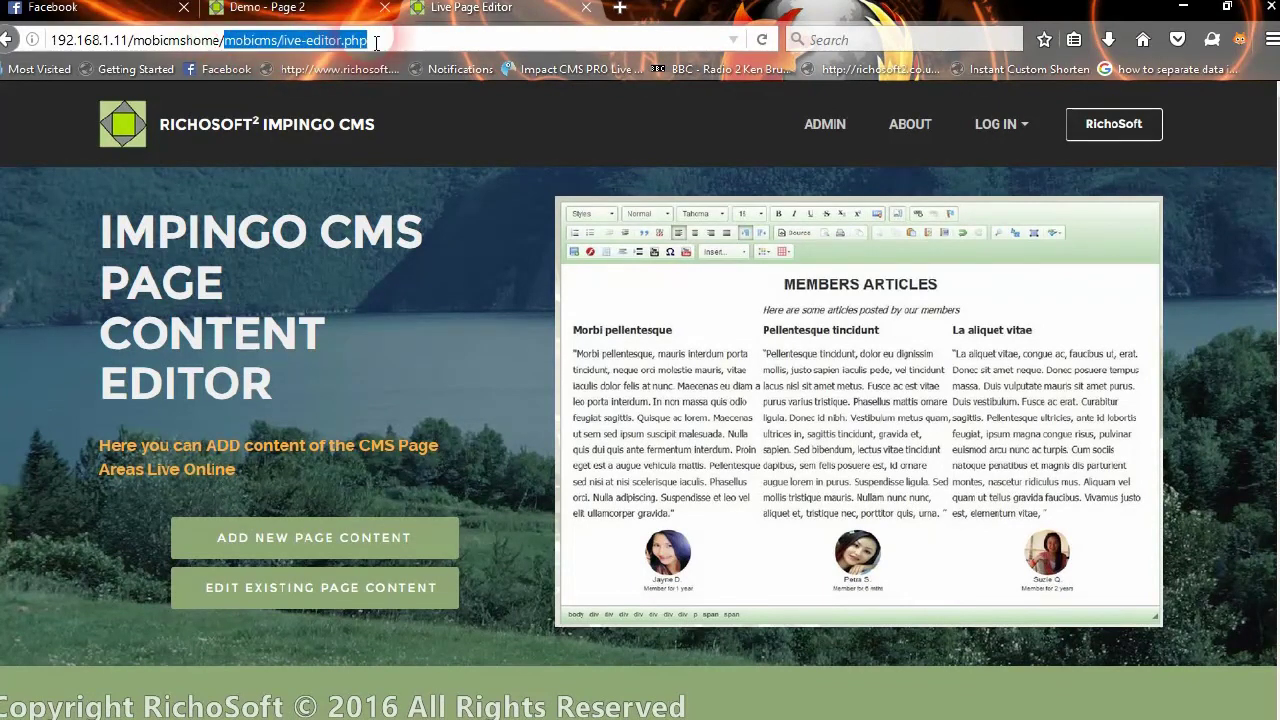
pyautogui.press('BackSpace')
pyautogui.press('Return')
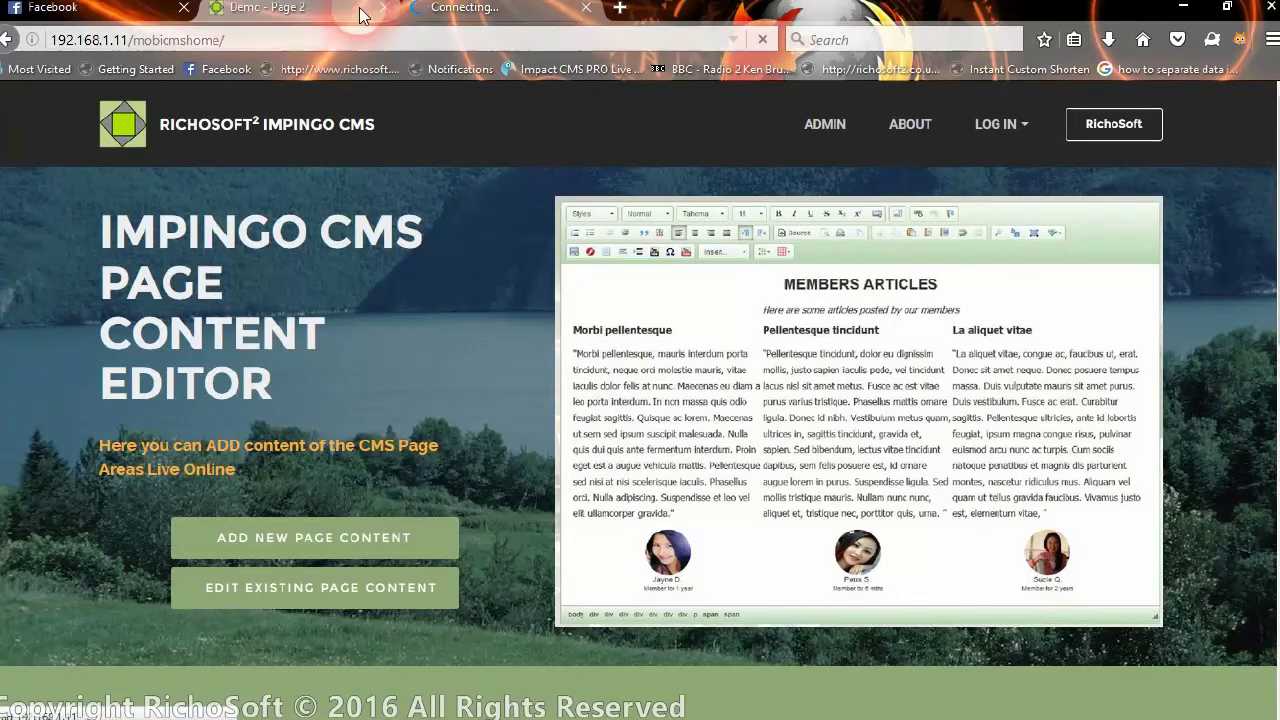
pyautogui.scroll(-3, 976, 366)
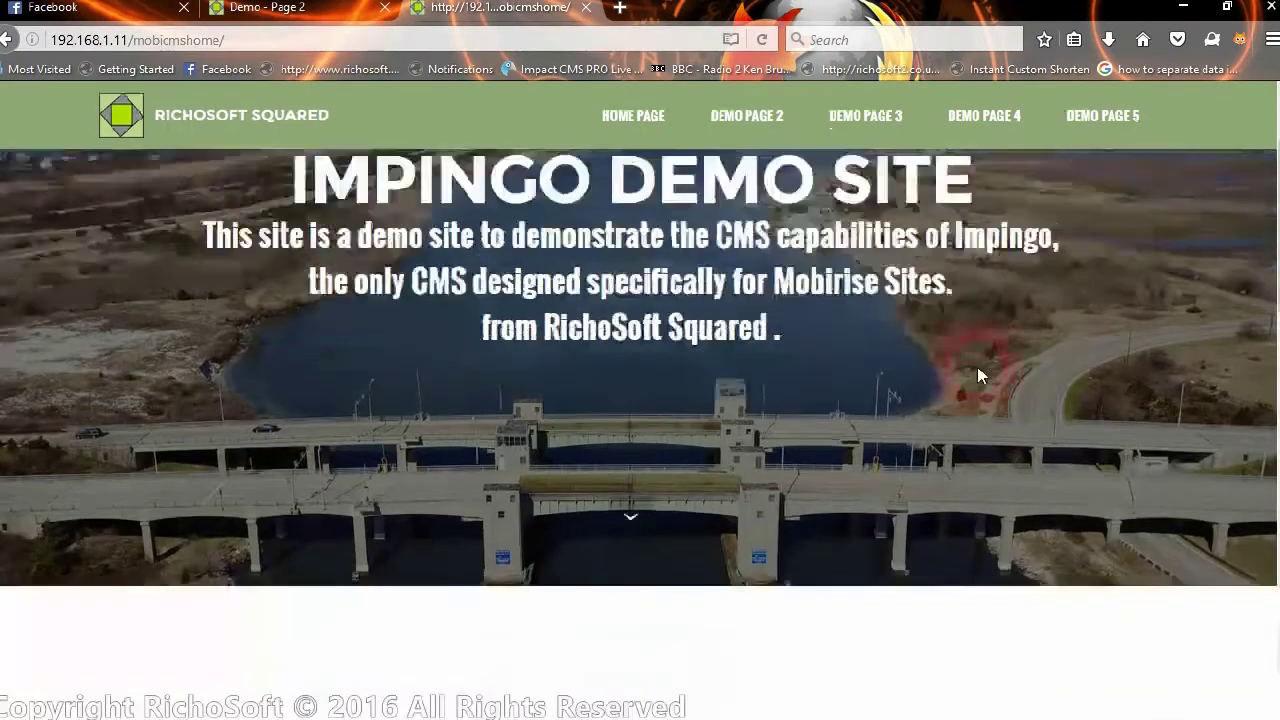
pyautogui.scroll(2, 976, 366)
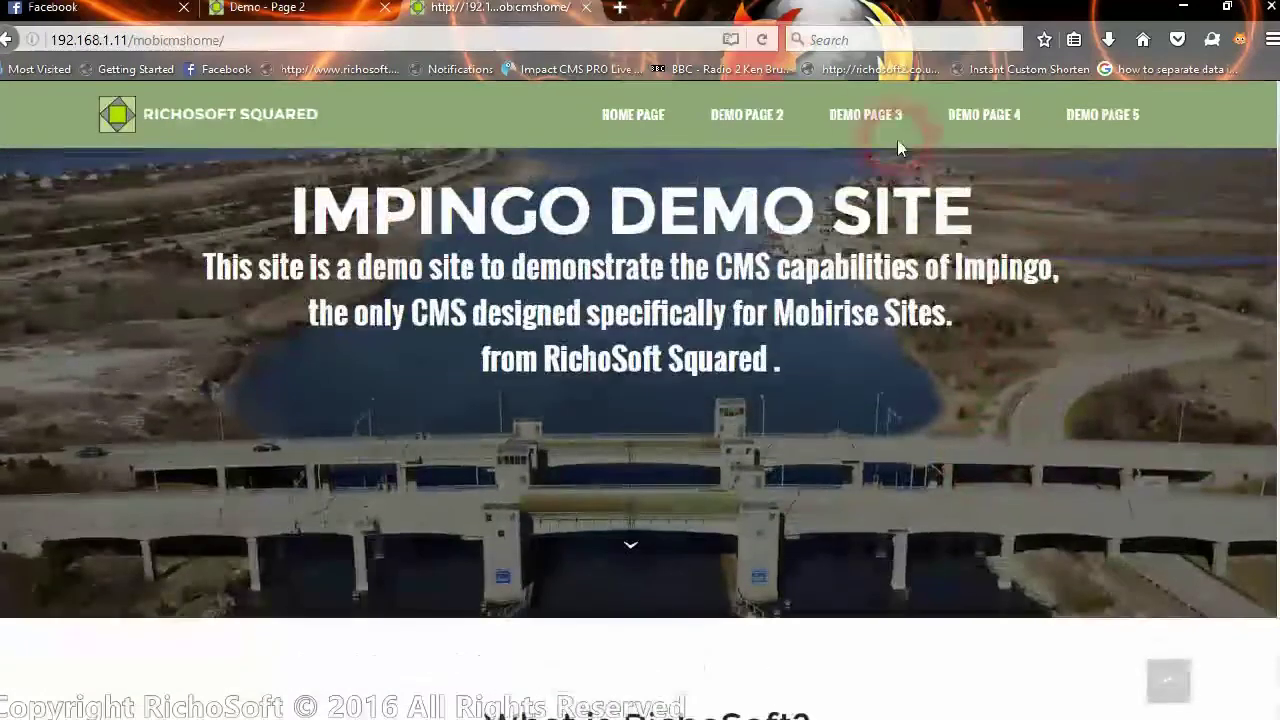
pyautogui.click(866, 118)
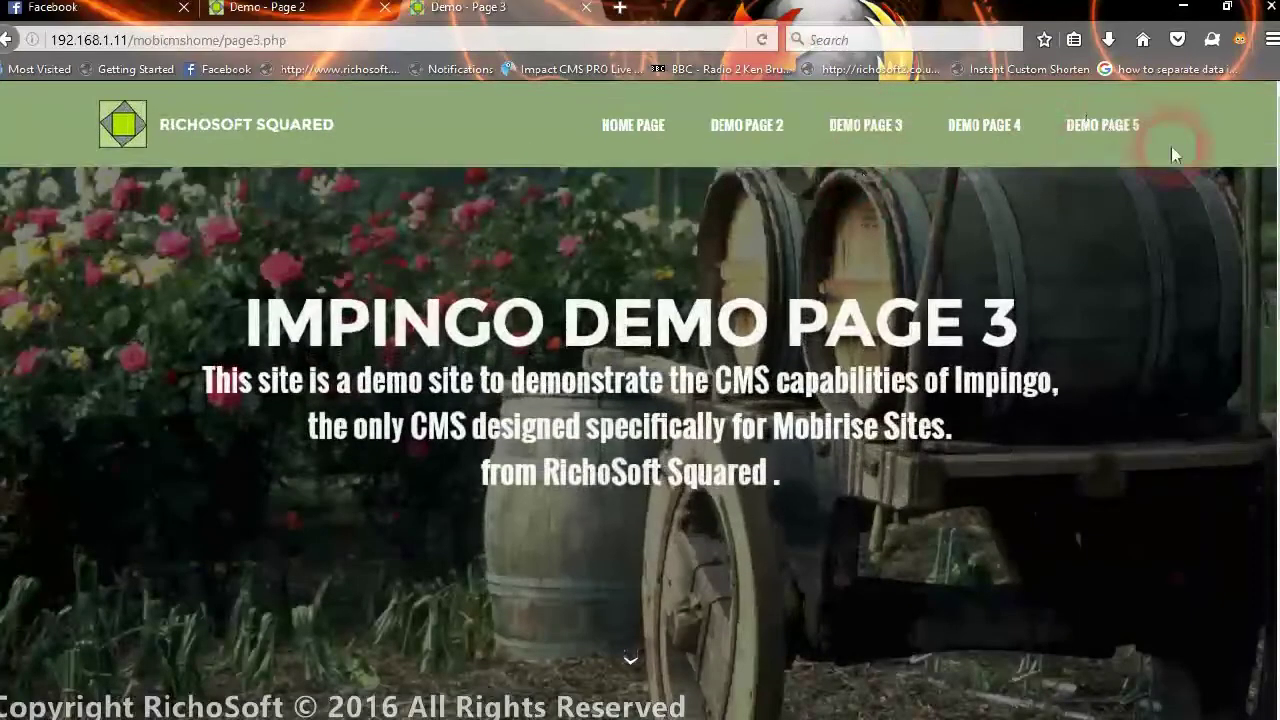
pyautogui.scroll(-5, 801, 177)
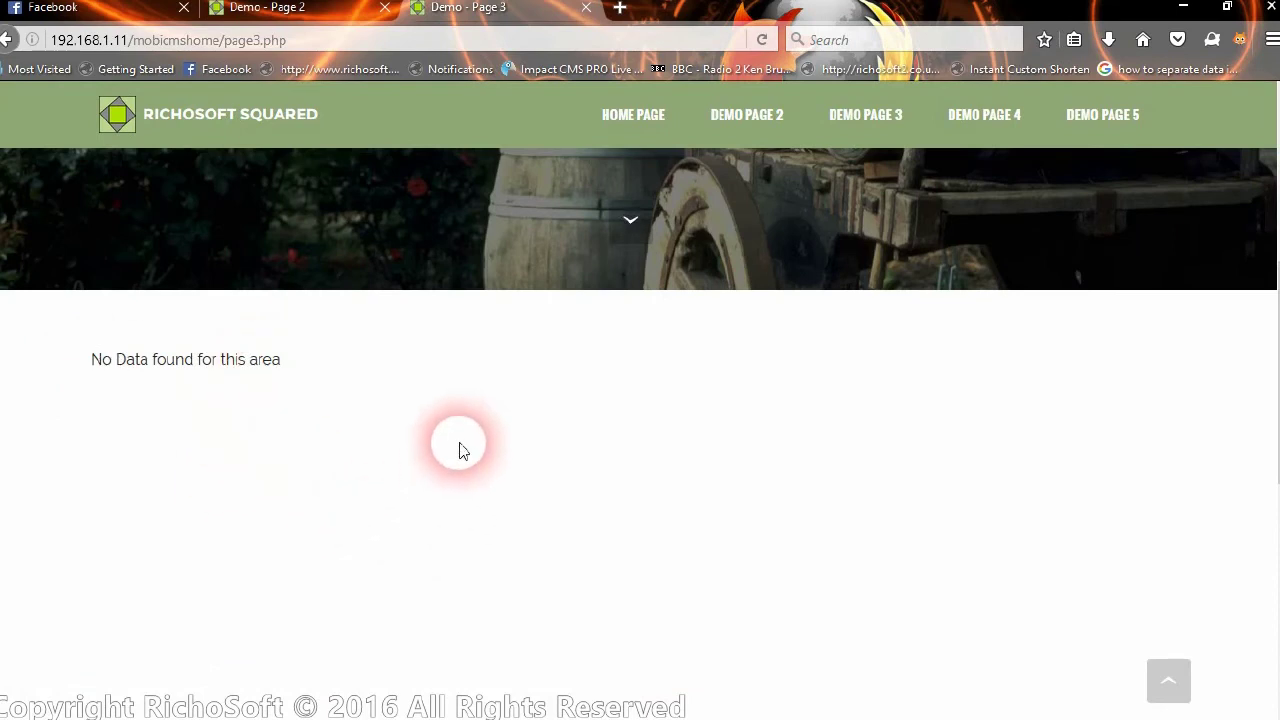
pyautogui.scroll(4, 458, 430)
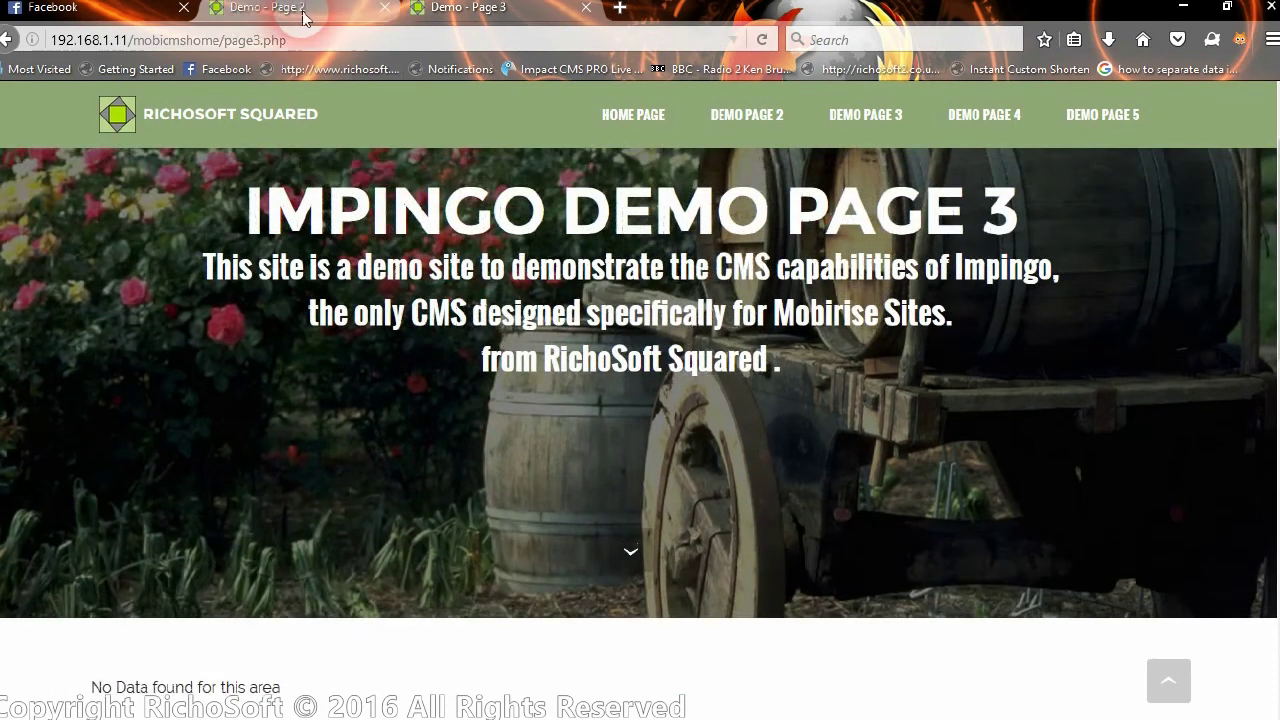
# Change the address to mobicms/ to load the Impingo CMS Live Page Editor's content form
pyautogui.click(305, 17)
pyautogui.click(250, 42)
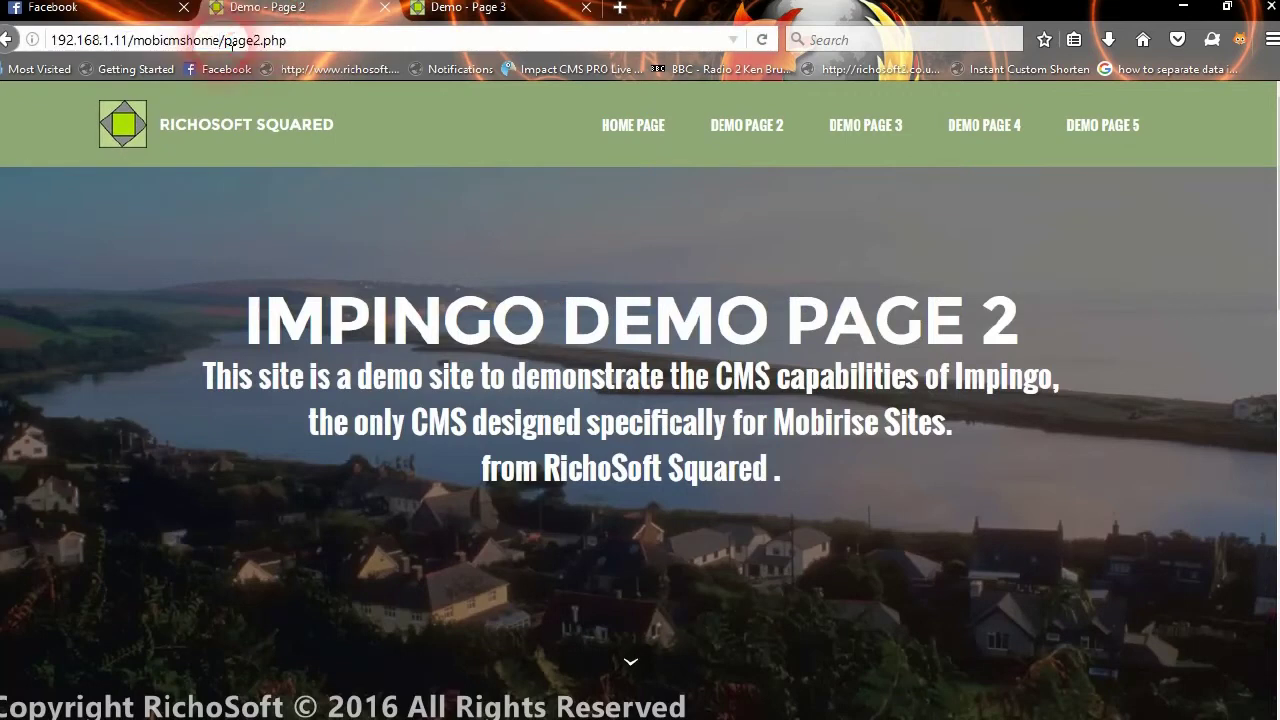
pyautogui.write('mobi')
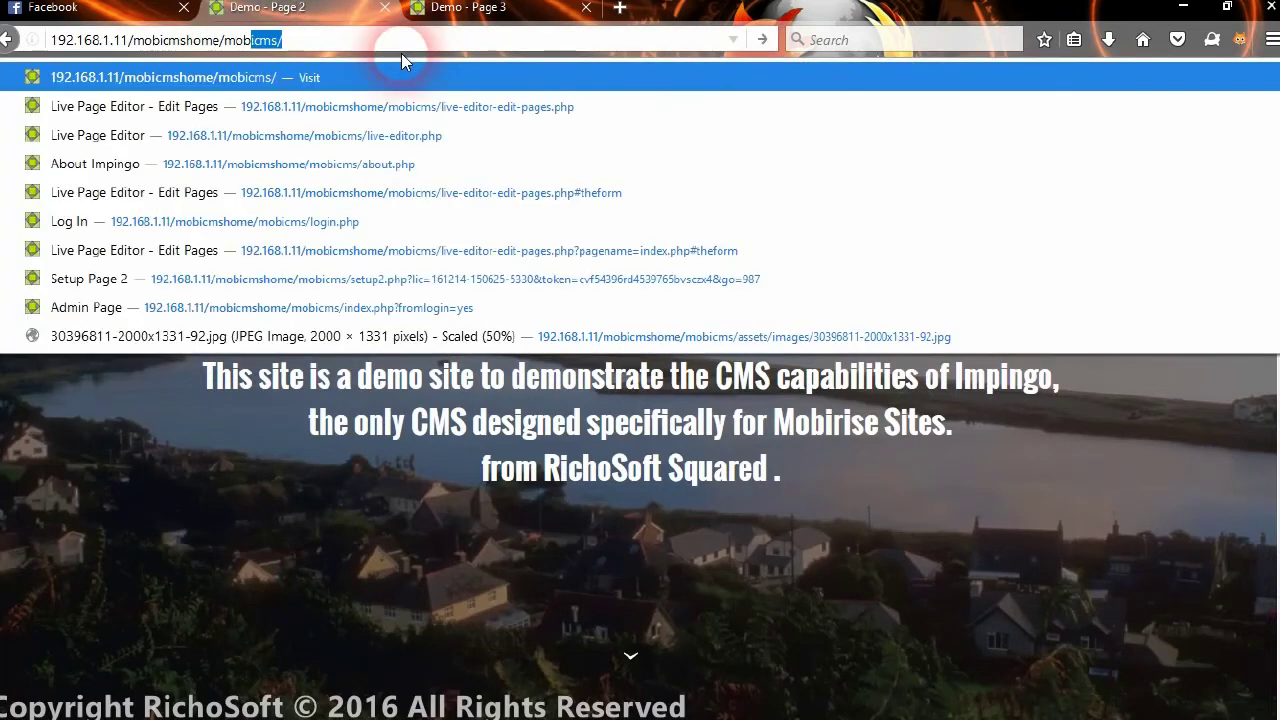
pyautogui.write('cms/')
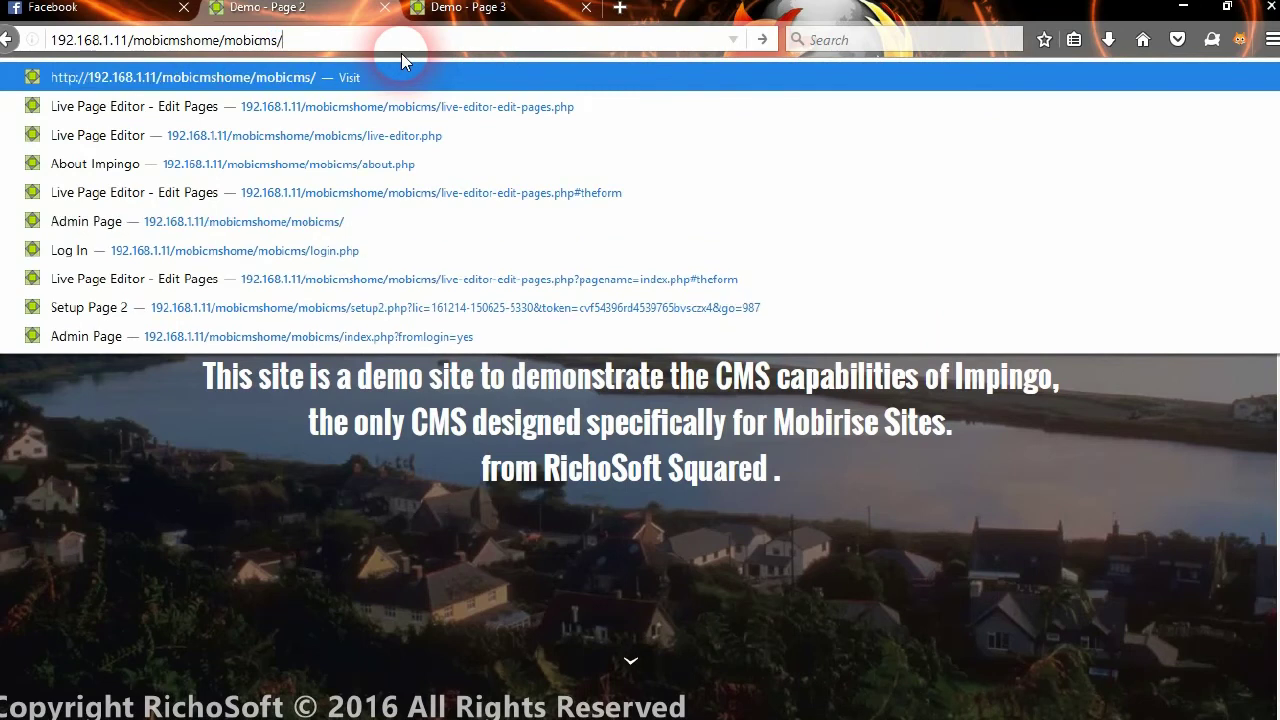
pyautogui.press('Return')
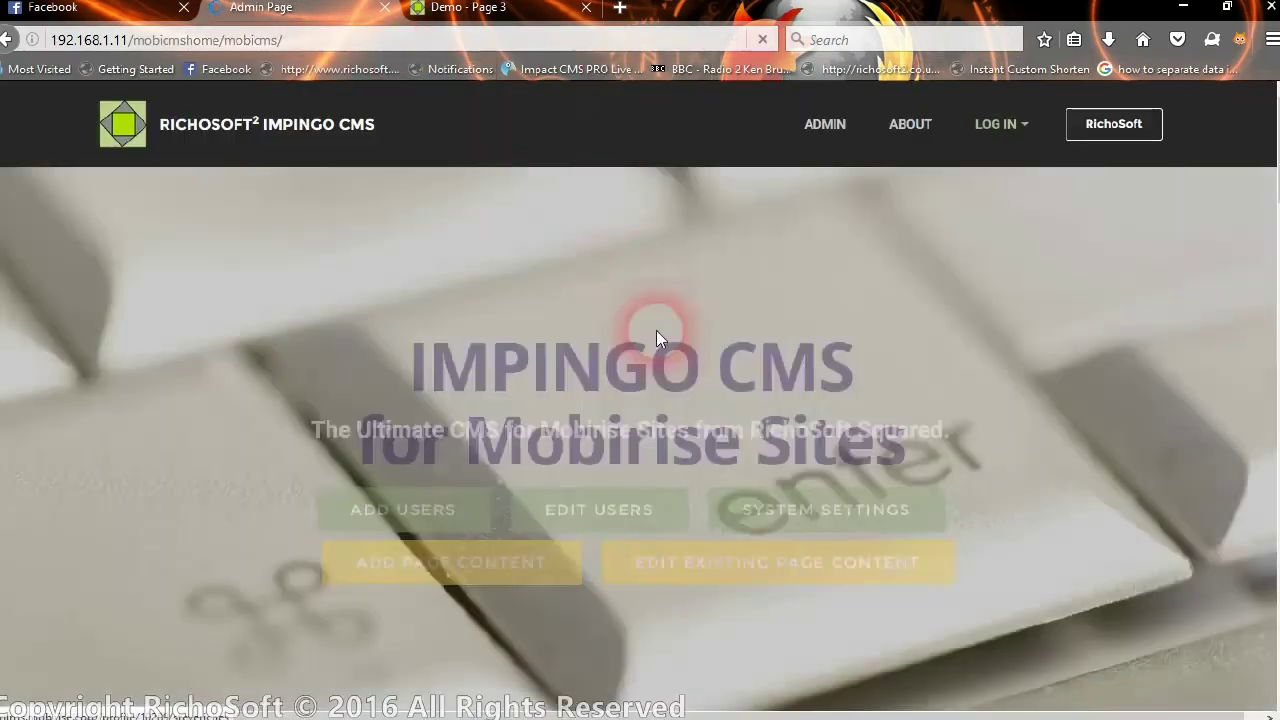
pyautogui.scroll(-5, 829, 316)
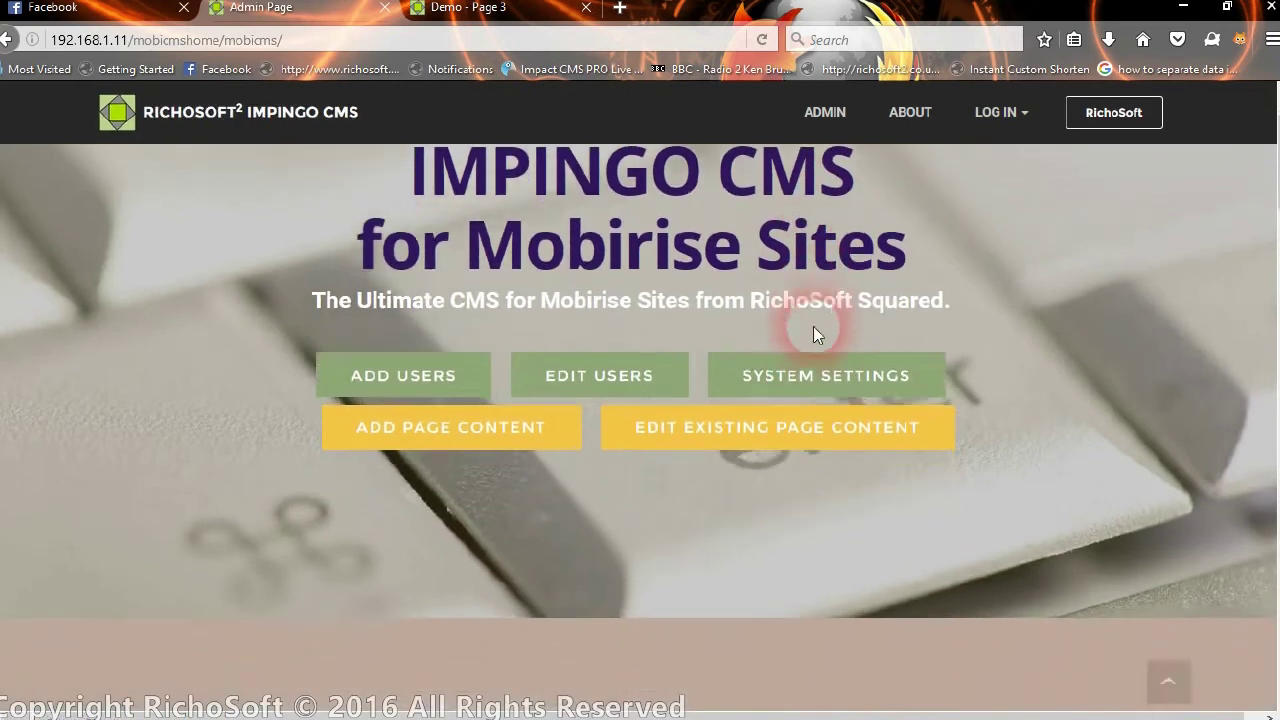
pyautogui.scroll(3, 748, 417)
pyautogui.scroll(3, 448, 395)
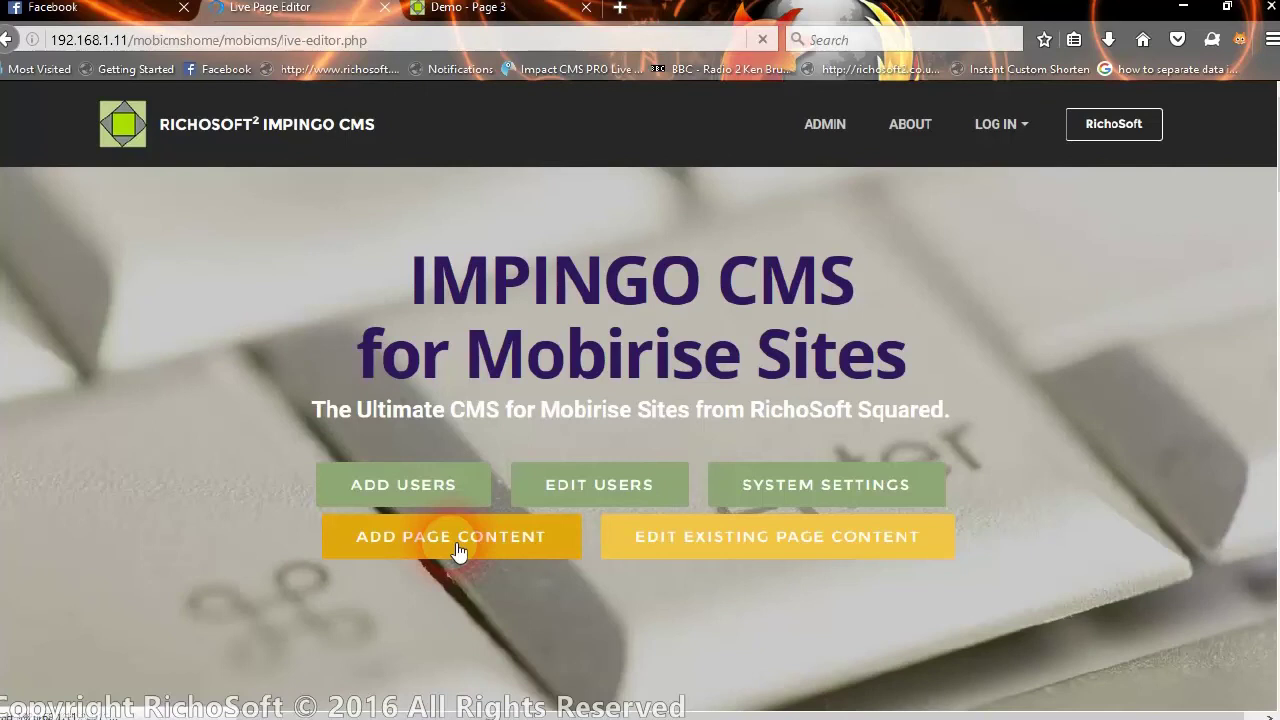
pyautogui.scroll(-3, 510, 465)
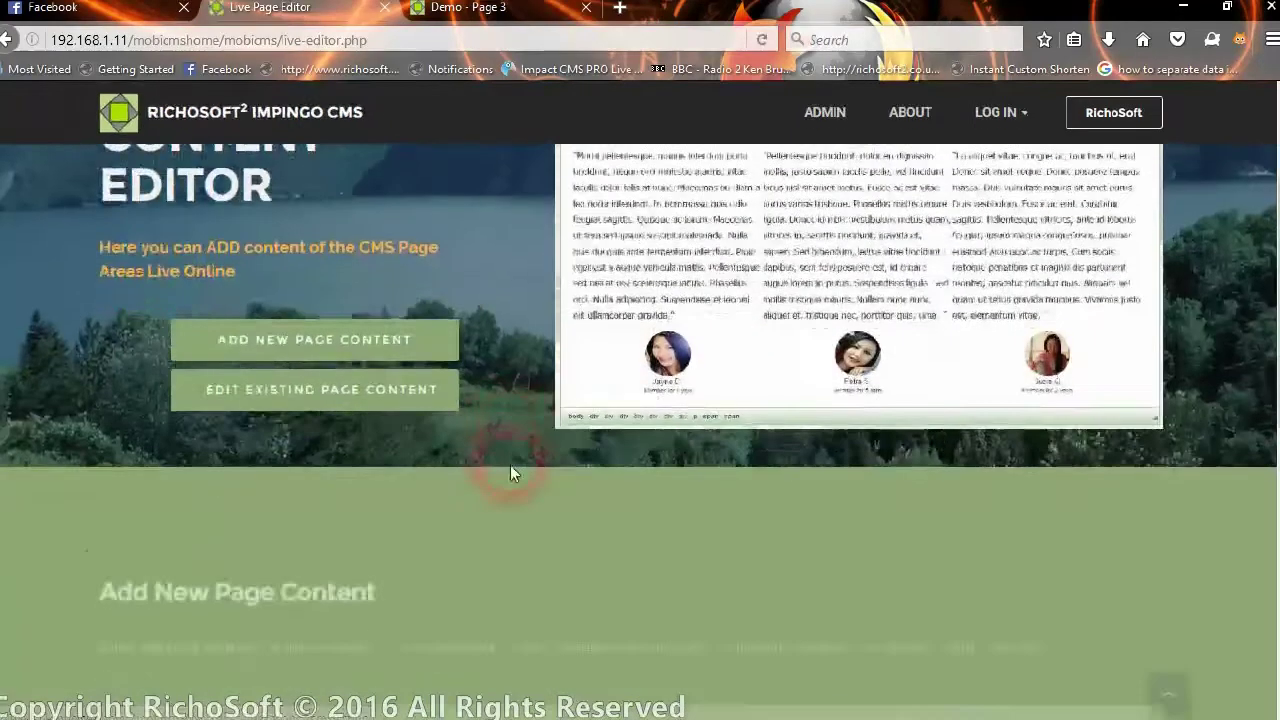
pyautogui.scroll(-6, 510, 473)
# Enter page3.php as the new content's Page Name
pyautogui.click(374, 423)
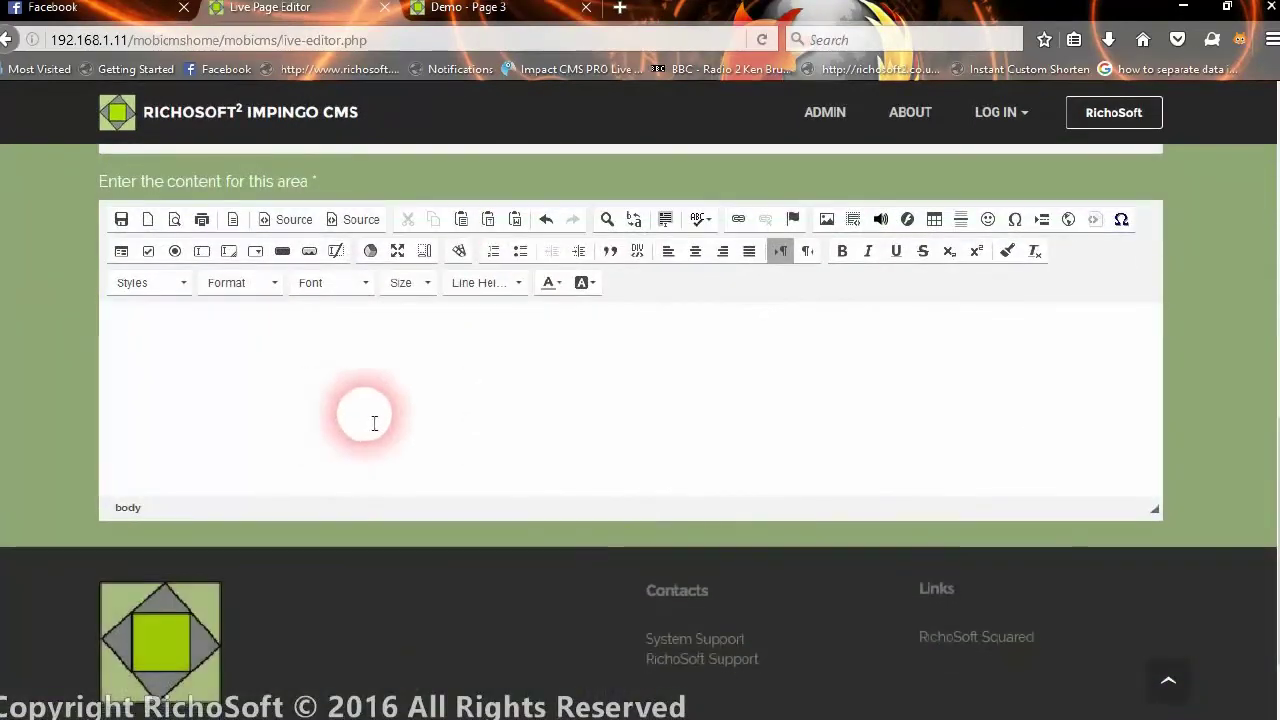
pyautogui.scroll(3, 380, 371)
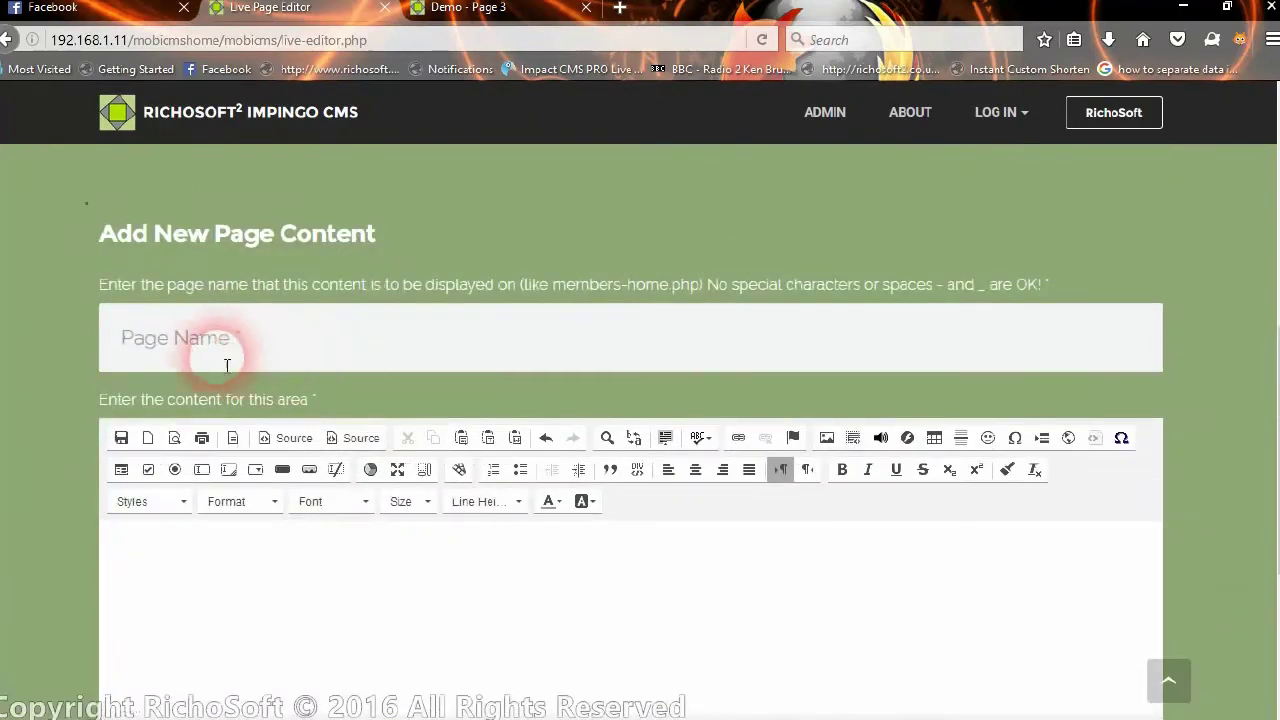
pyautogui.click(237, 343)
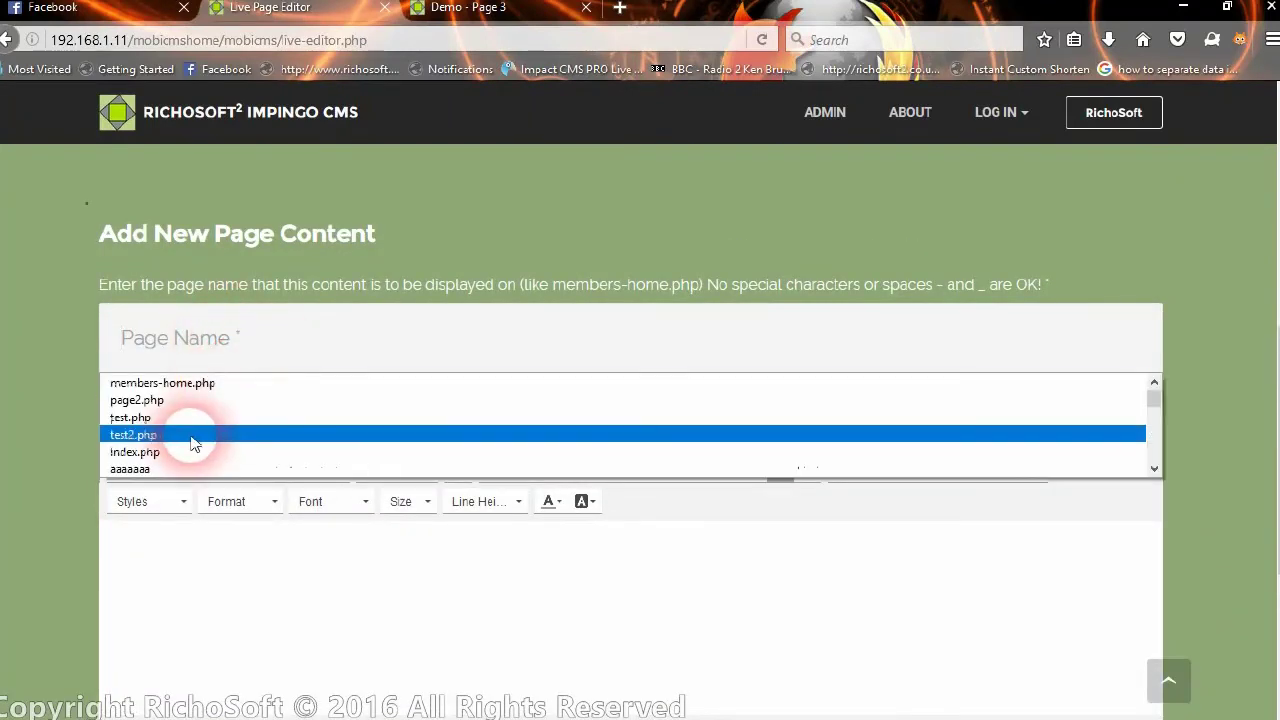
pyautogui.click(222, 353)
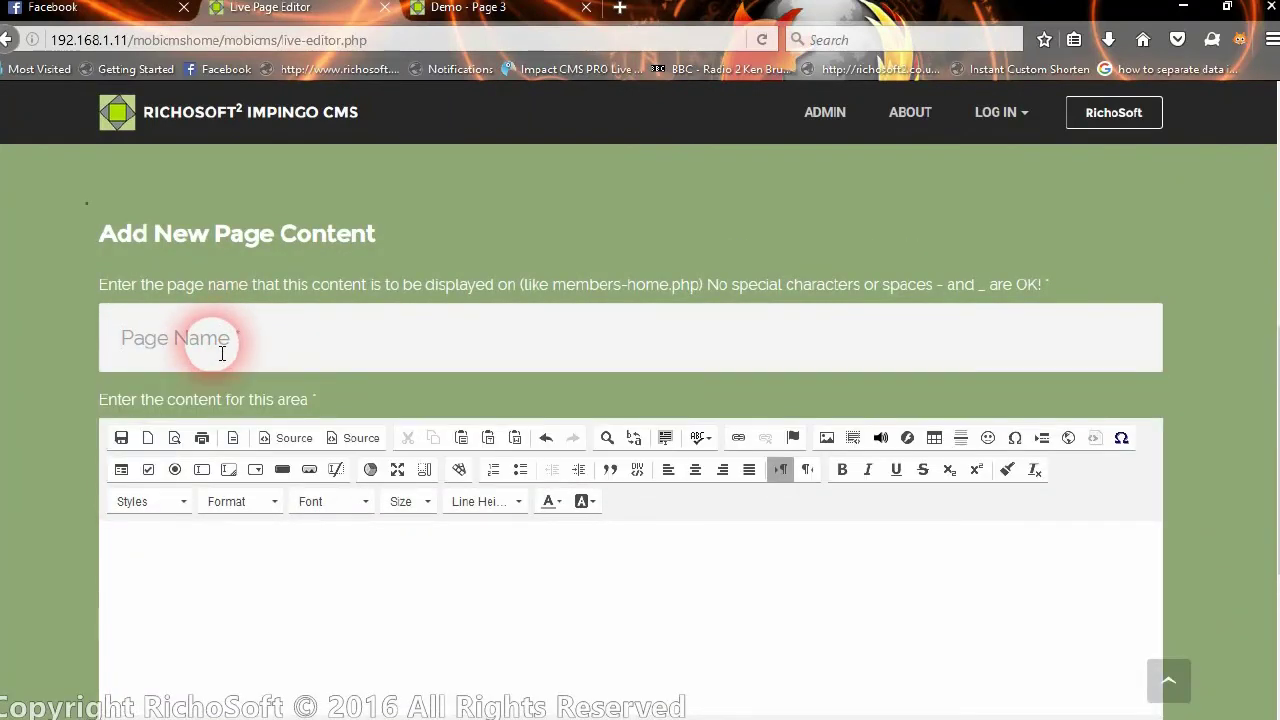
pyautogui.write('pa')
pyautogui.write('ge2')
pyautogui.press('BackSpace')
pyautogui.write('3')
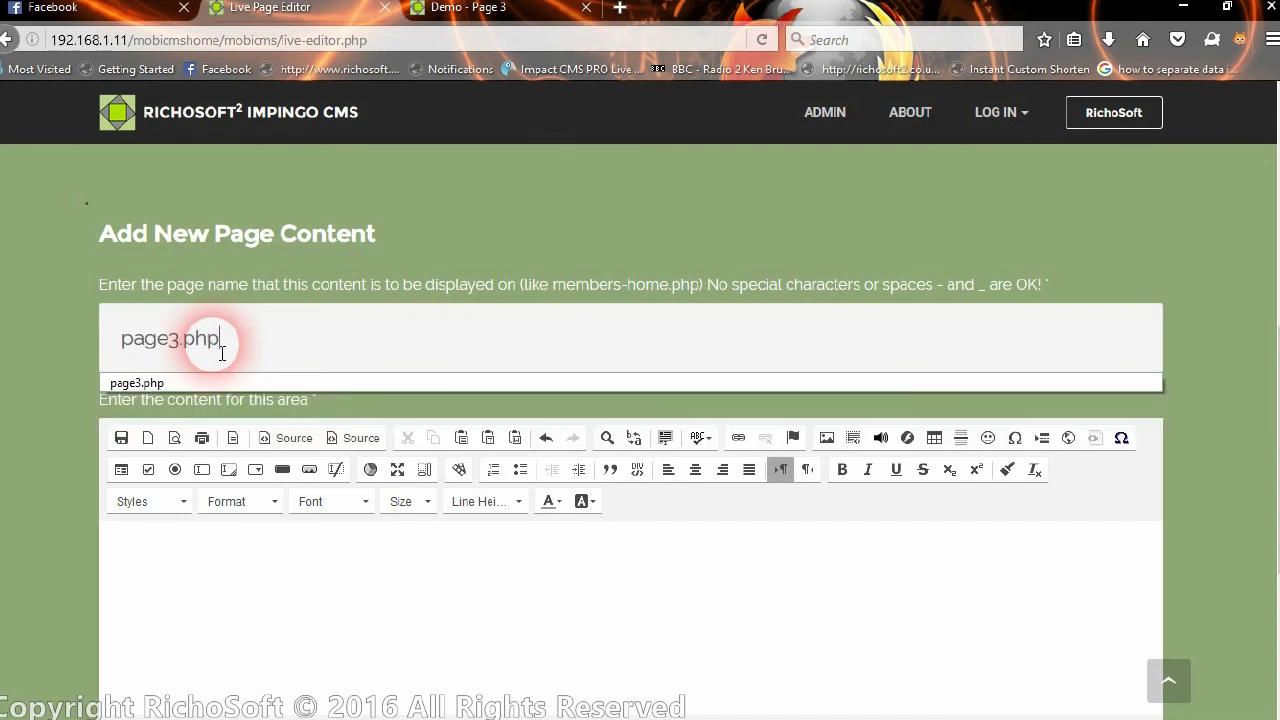
pyautogui.write('.php')
pyautogui.press('Down')
# Insert the Circle Highlights template into the content area
pyautogui.click(250, 560)
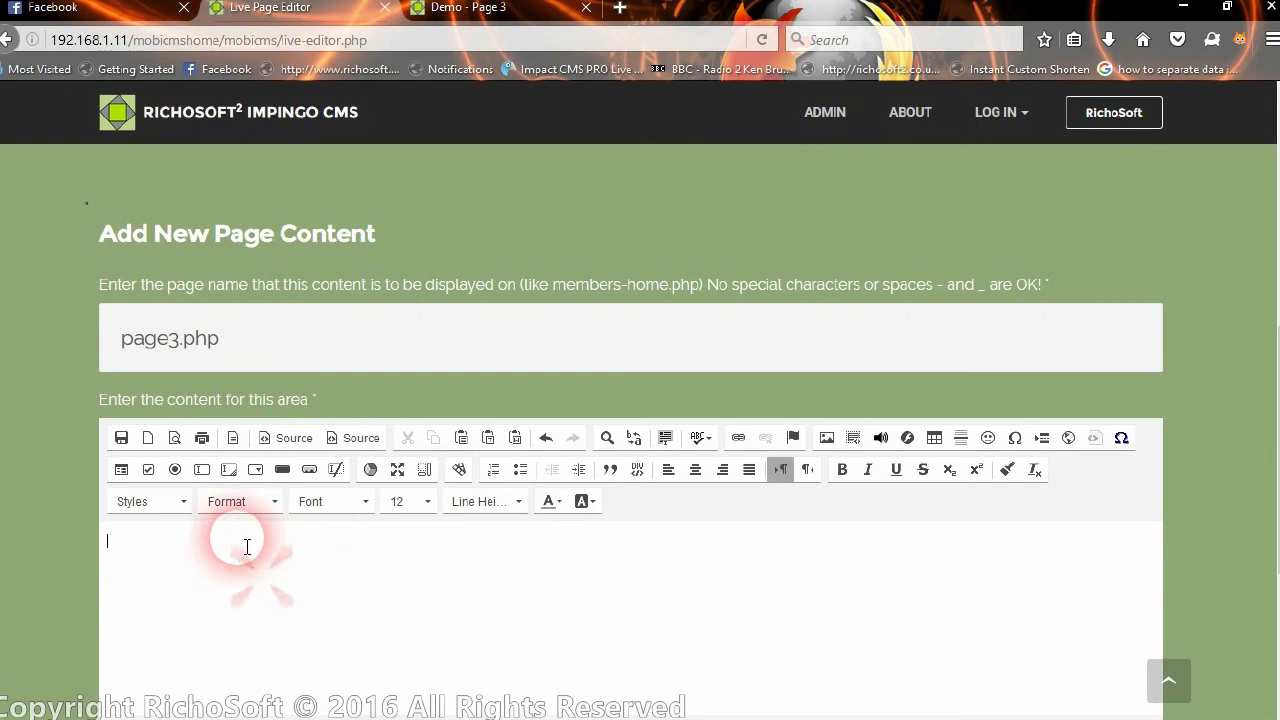
pyautogui.click(233, 440)
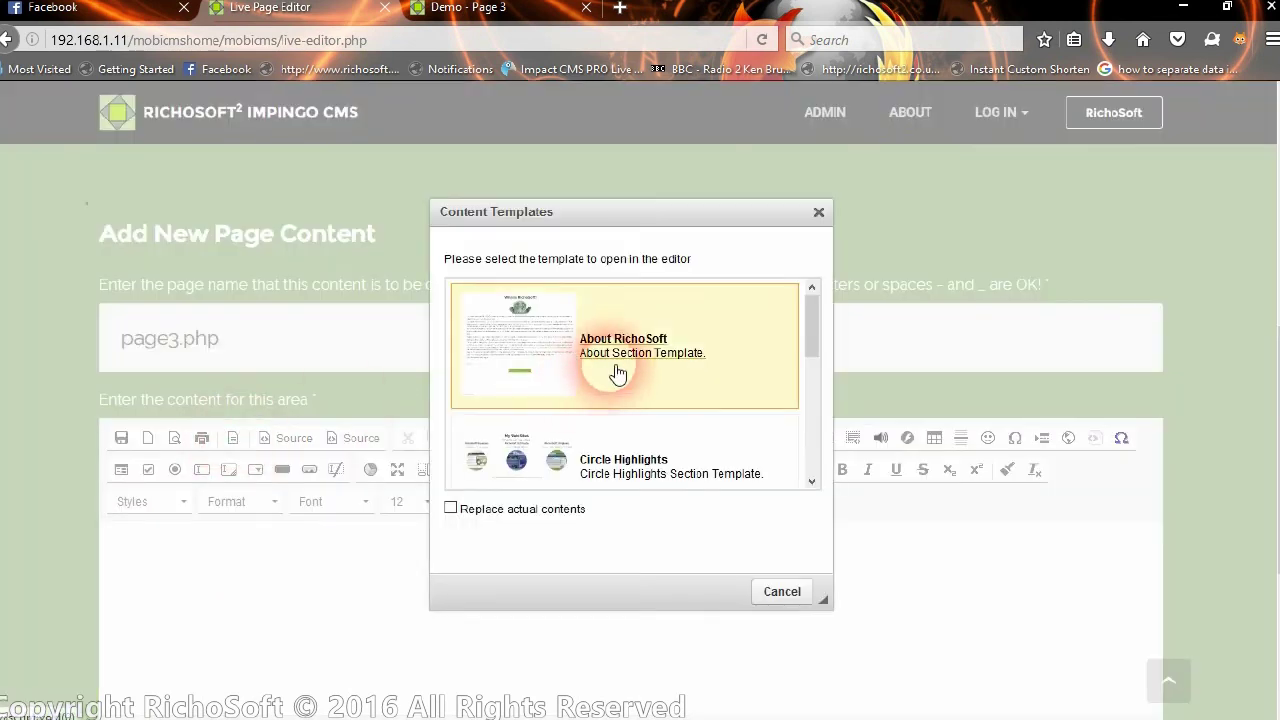
pyautogui.scroll(-2, 820, 343)
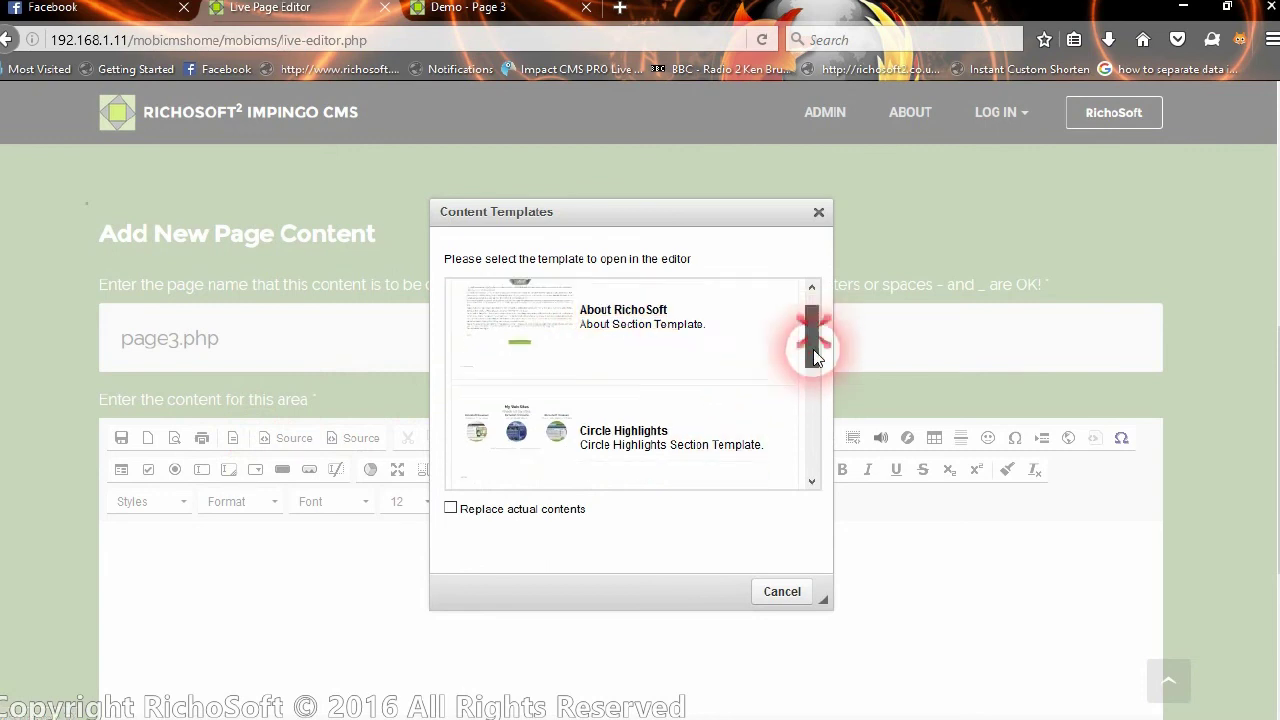
pyautogui.click(632, 418)
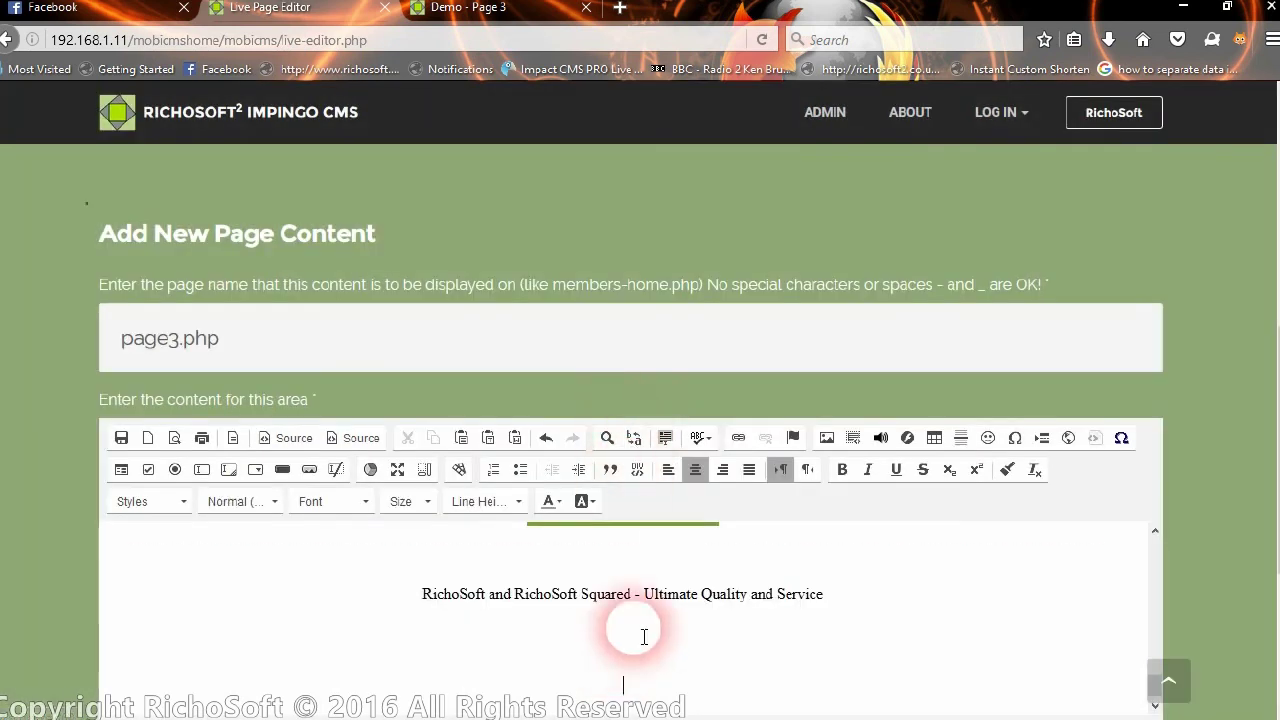
pyautogui.scroll(5, 836, 633)
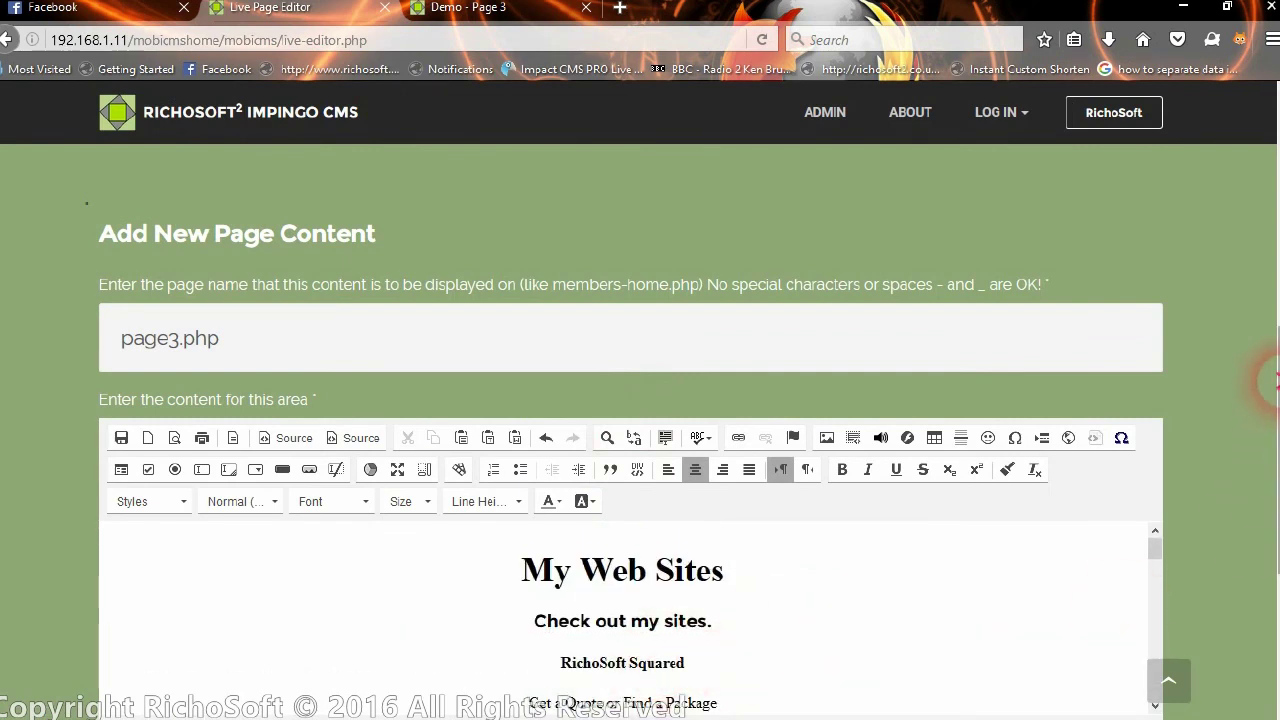
pyautogui.moveTo(1272, 380); pyautogui.dragTo(1272, 455)
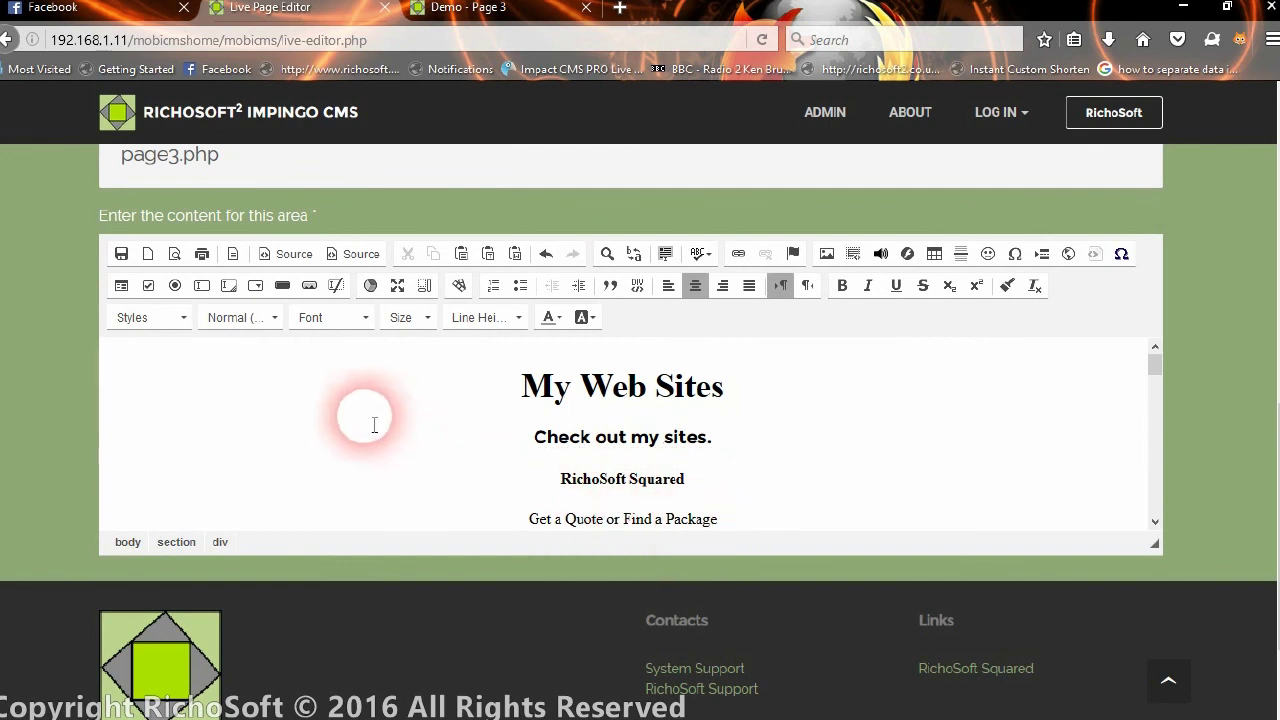
# Toggle Source view to check the My Web Sites template's HTML
pyautogui.click(280, 256)
pyautogui.click(280, 256)
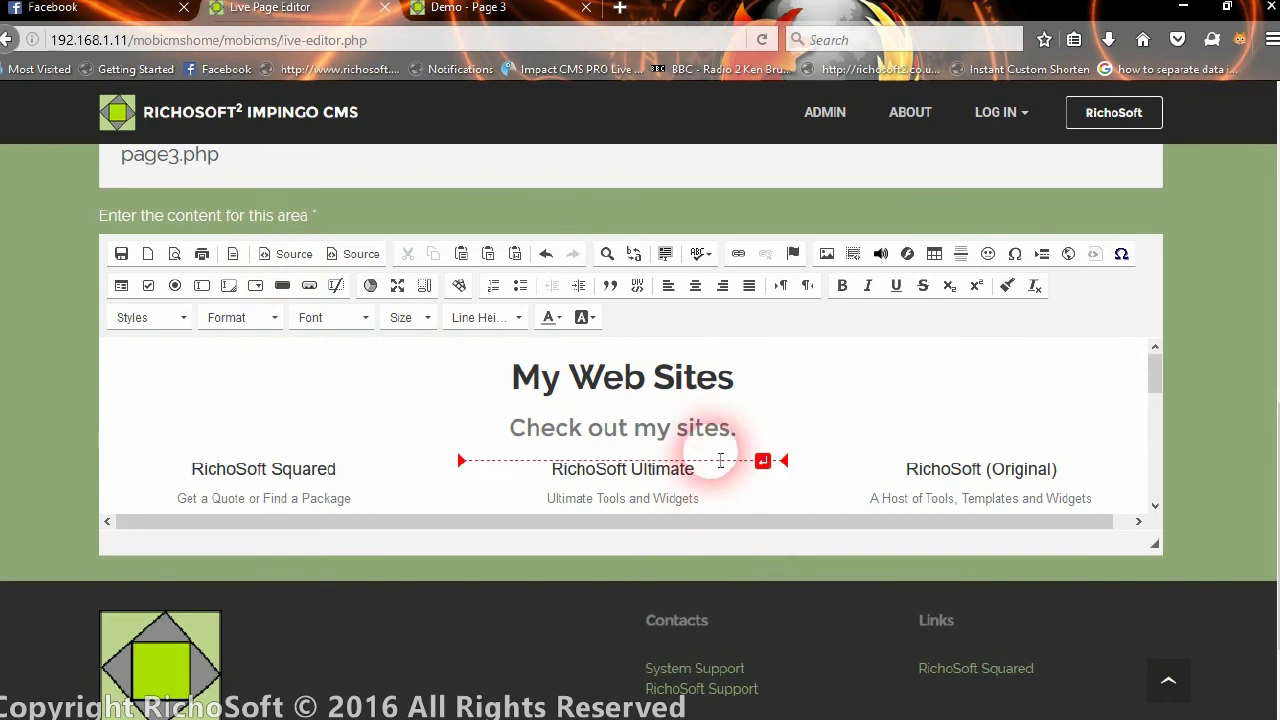
pyautogui.scroll(-2, 720, 460)
pyautogui.scroll(-5, 739, 459)
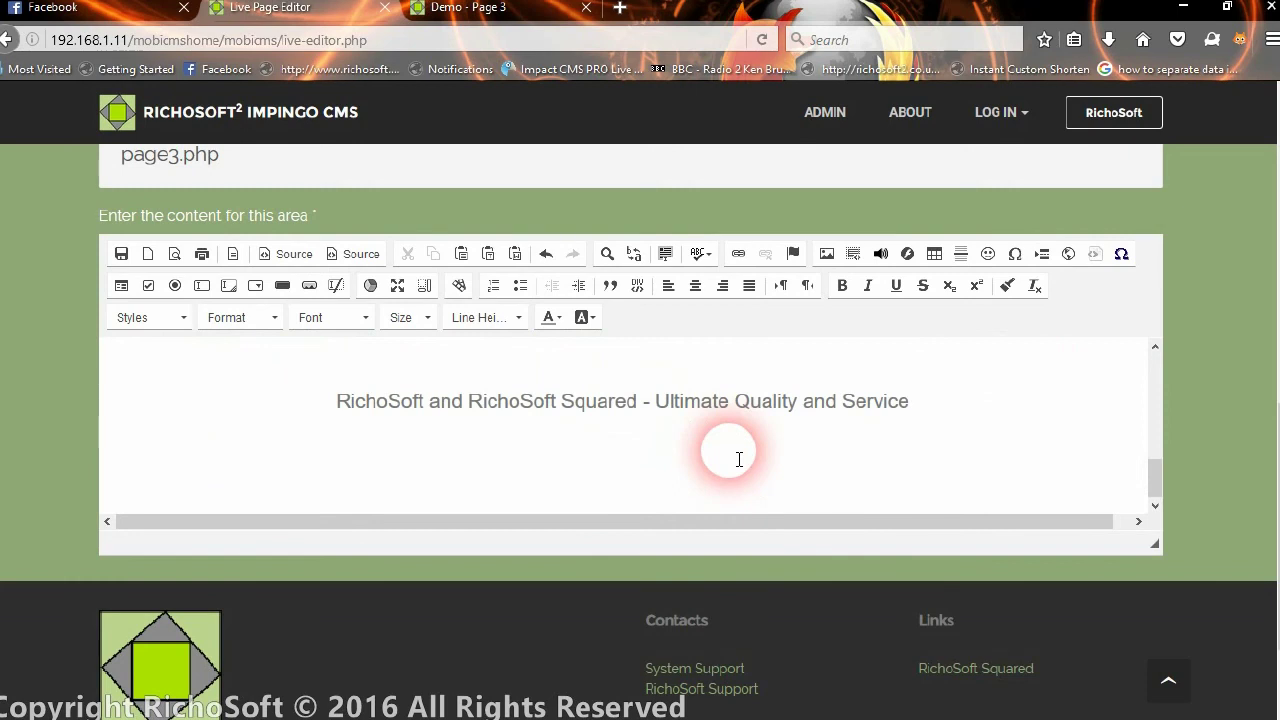
pyautogui.scroll(6, 700, 405)
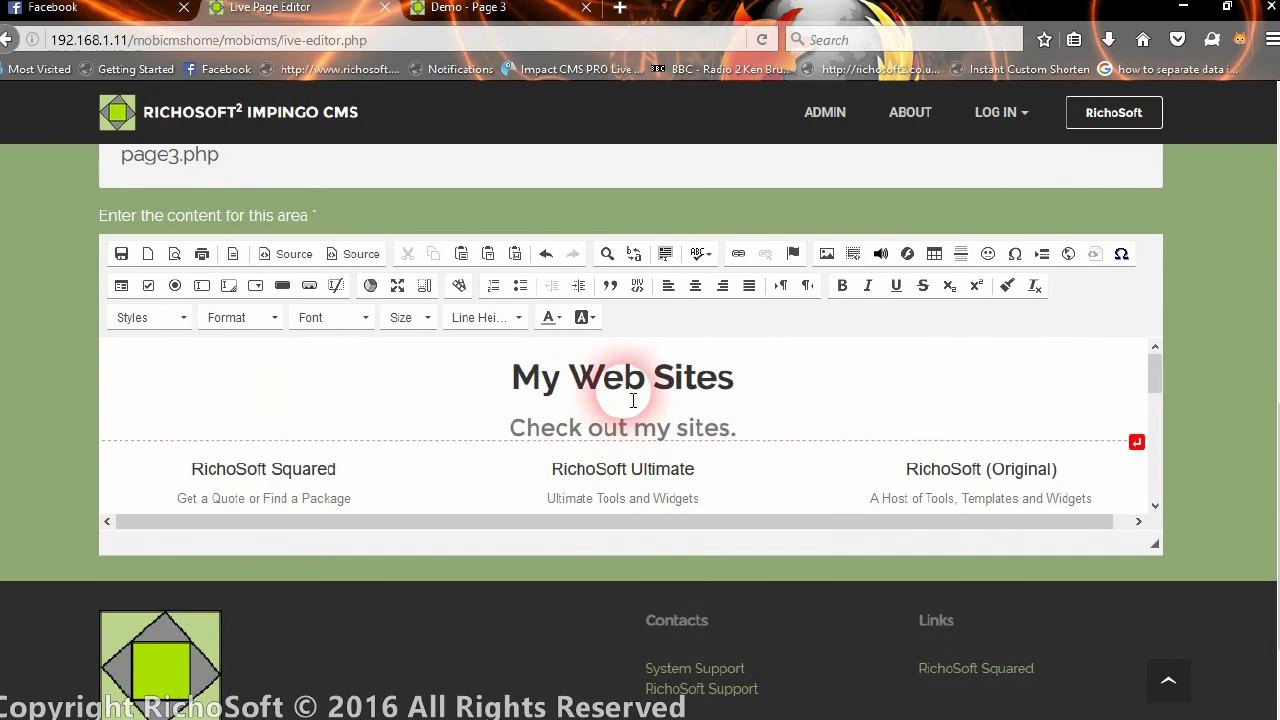
pyautogui.scroll(-2, 937, 469)
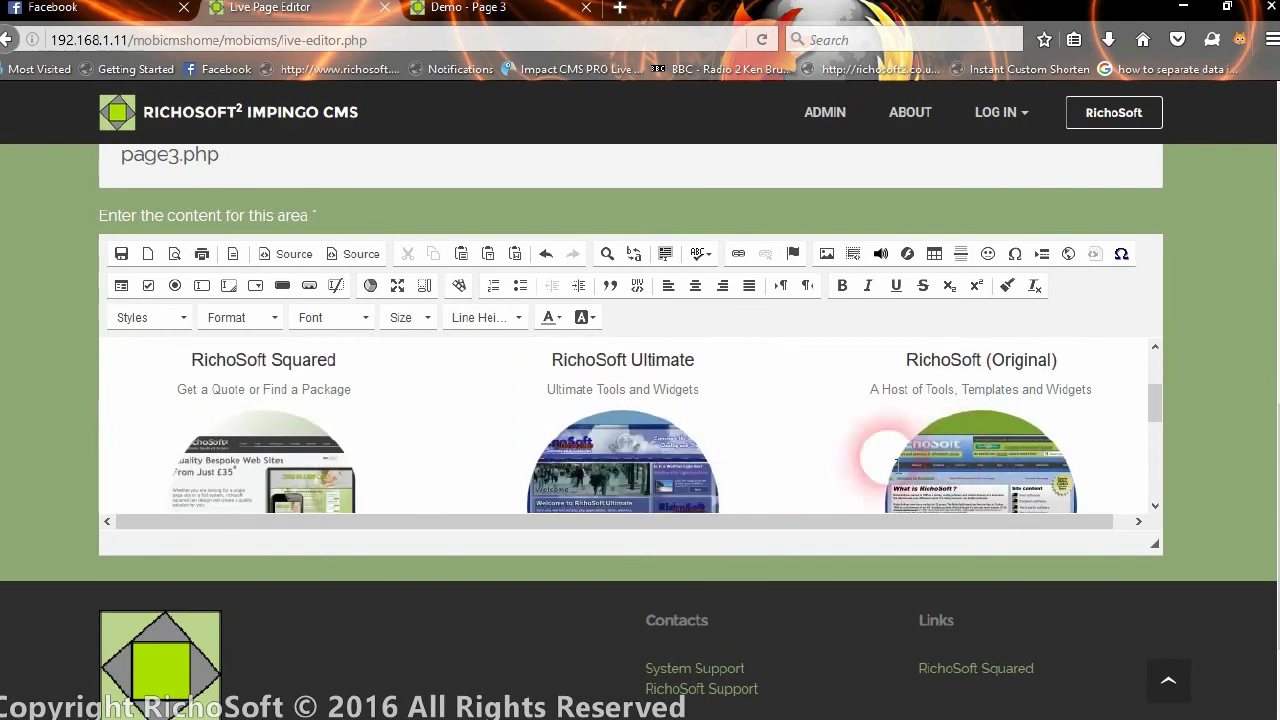
pyautogui.scroll(2, 390, 405)
pyautogui.click(540, 427)
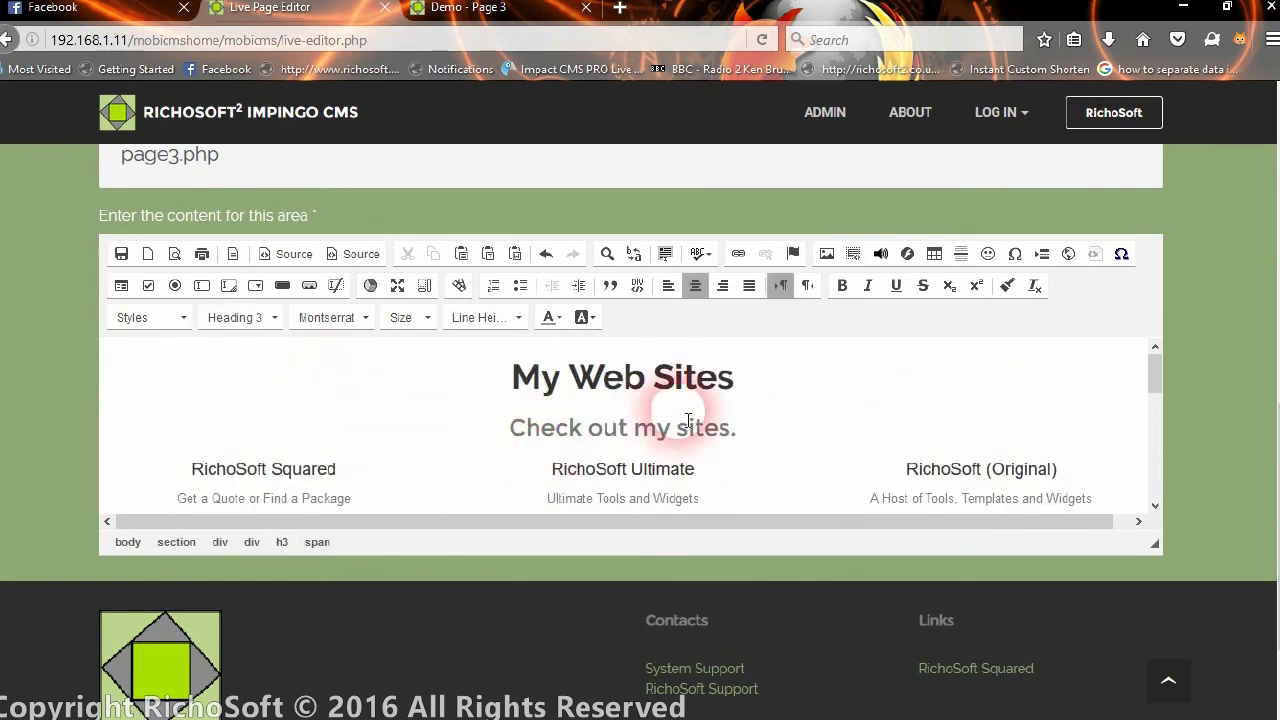
pyautogui.click(287, 253)
pyautogui.scroll(-6, 480, 486)
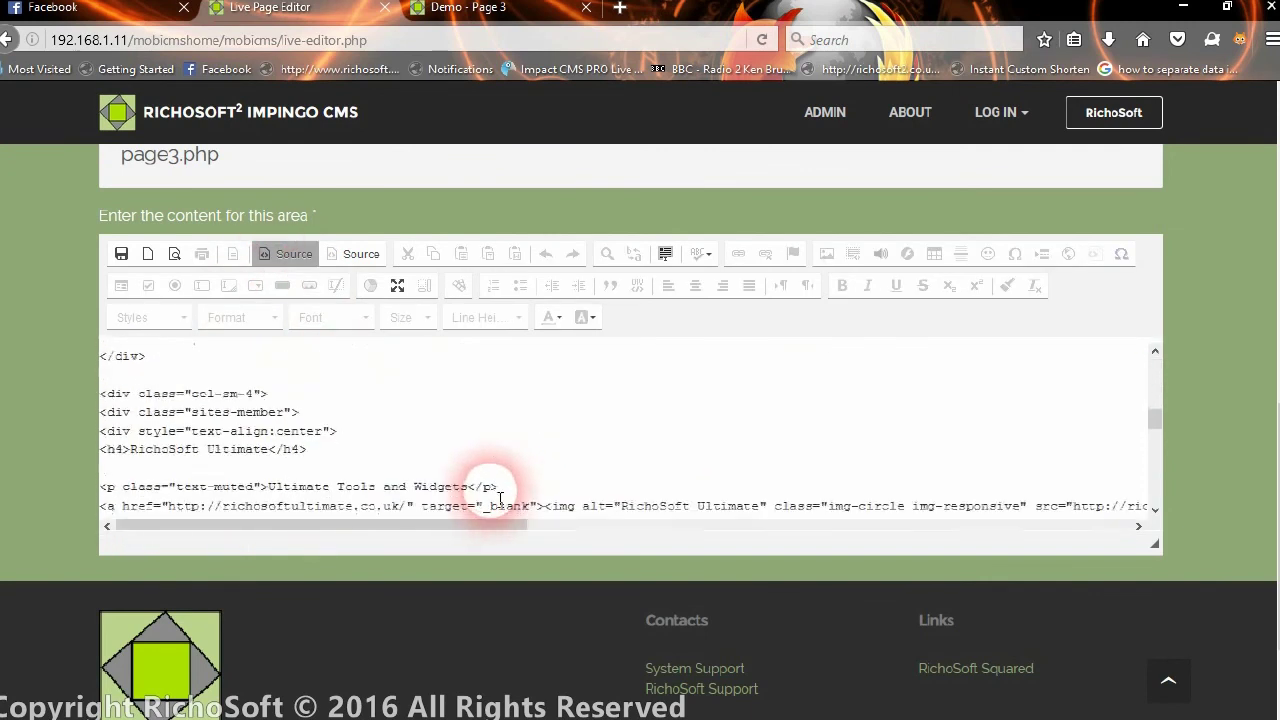
pyautogui.scroll(2, 460, 440)
pyautogui.click(287, 253)
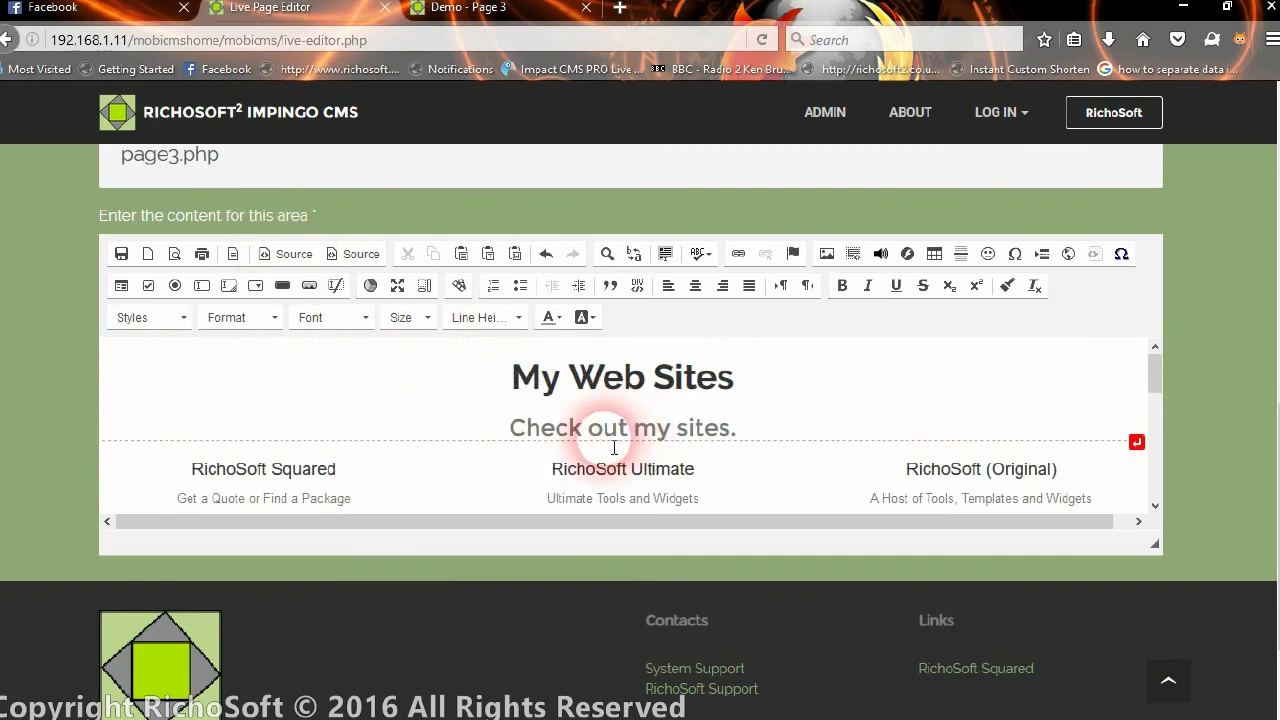
pyautogui.scroll(-3, 596, 468)
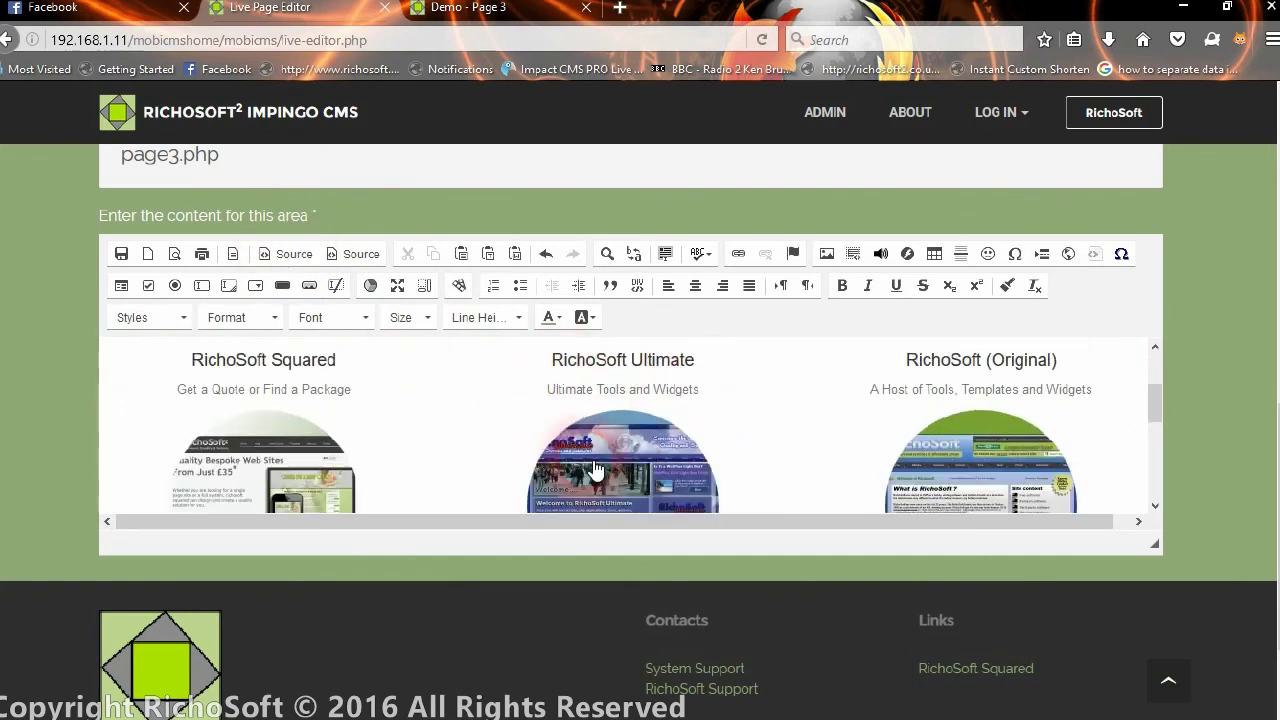
# Check the RichoSoft Ultimate image's link and img-circle img-responsive classes, then save page3.php's content
pyautogui.rightClick(596, 468)
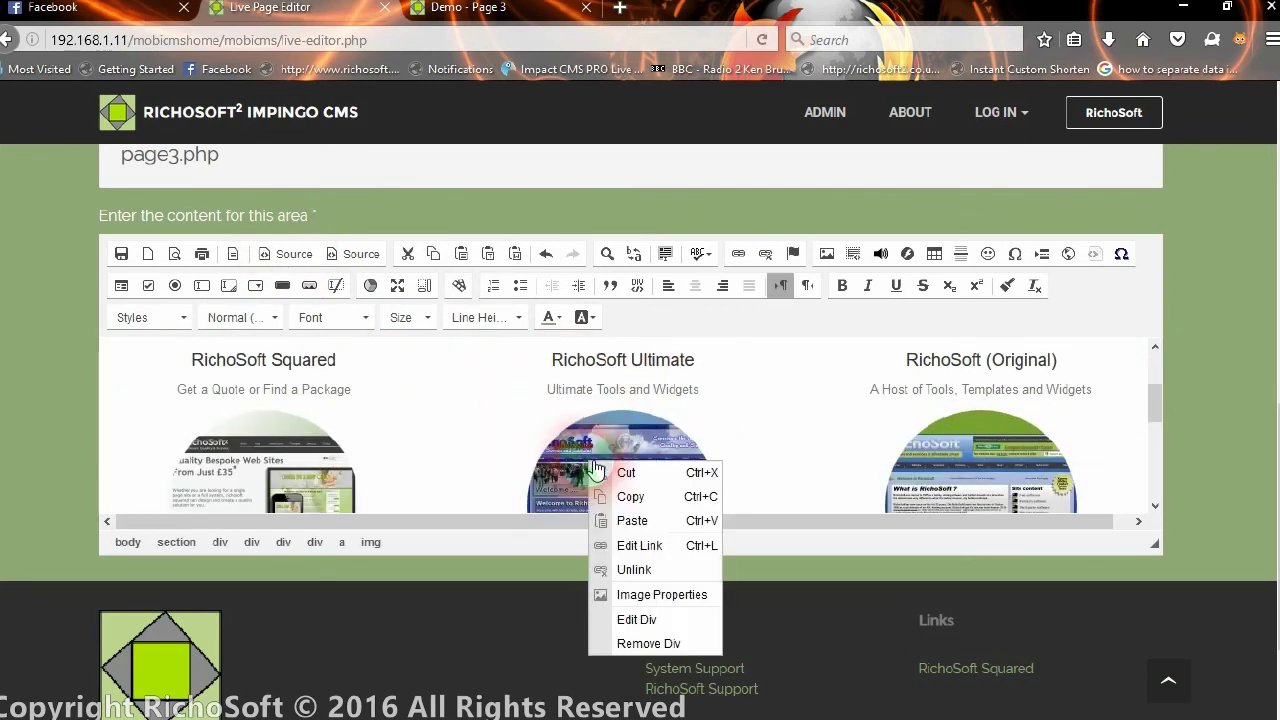
pyautogui.click(657, 593)
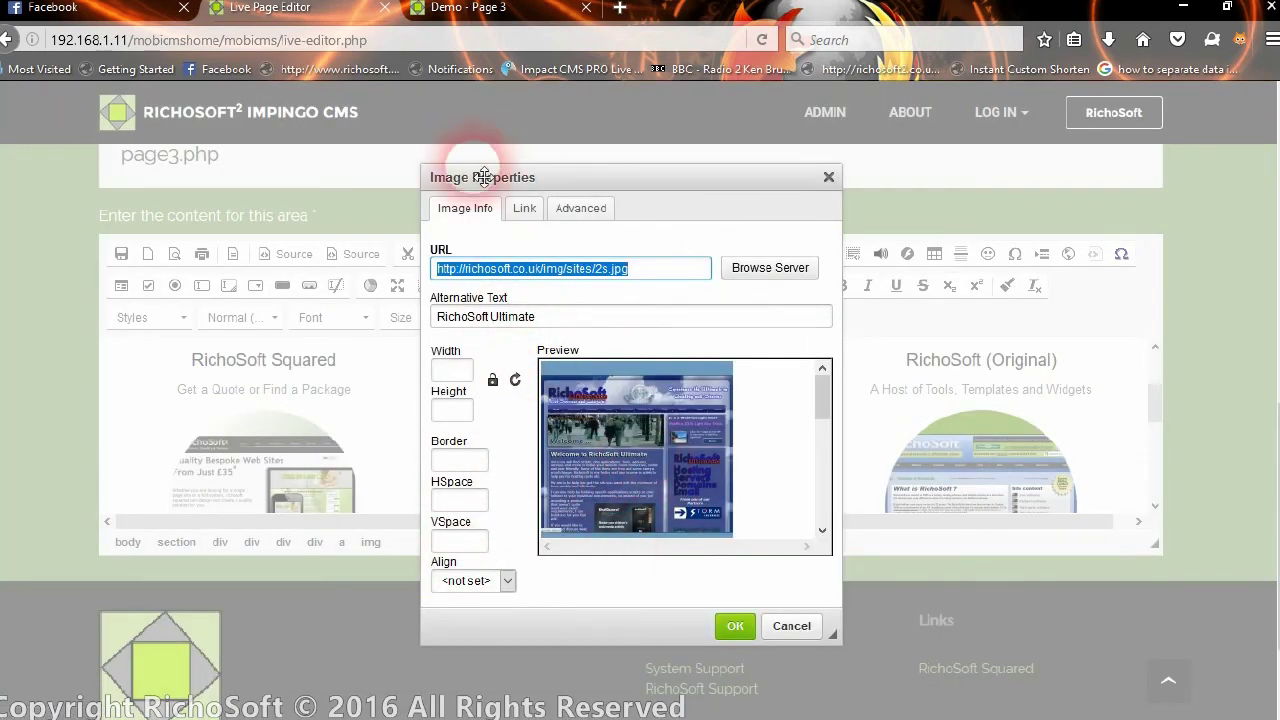
pyautogui.click(524, 210)
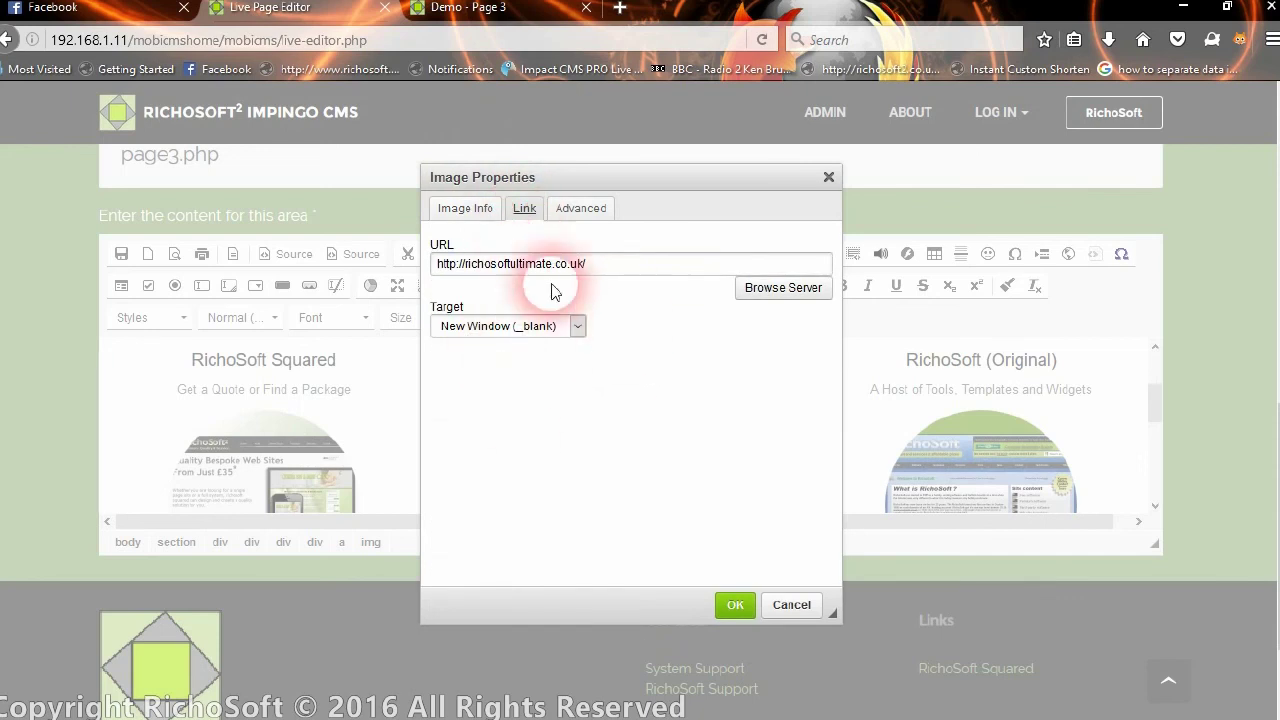
pyautogui.click(583, 207)
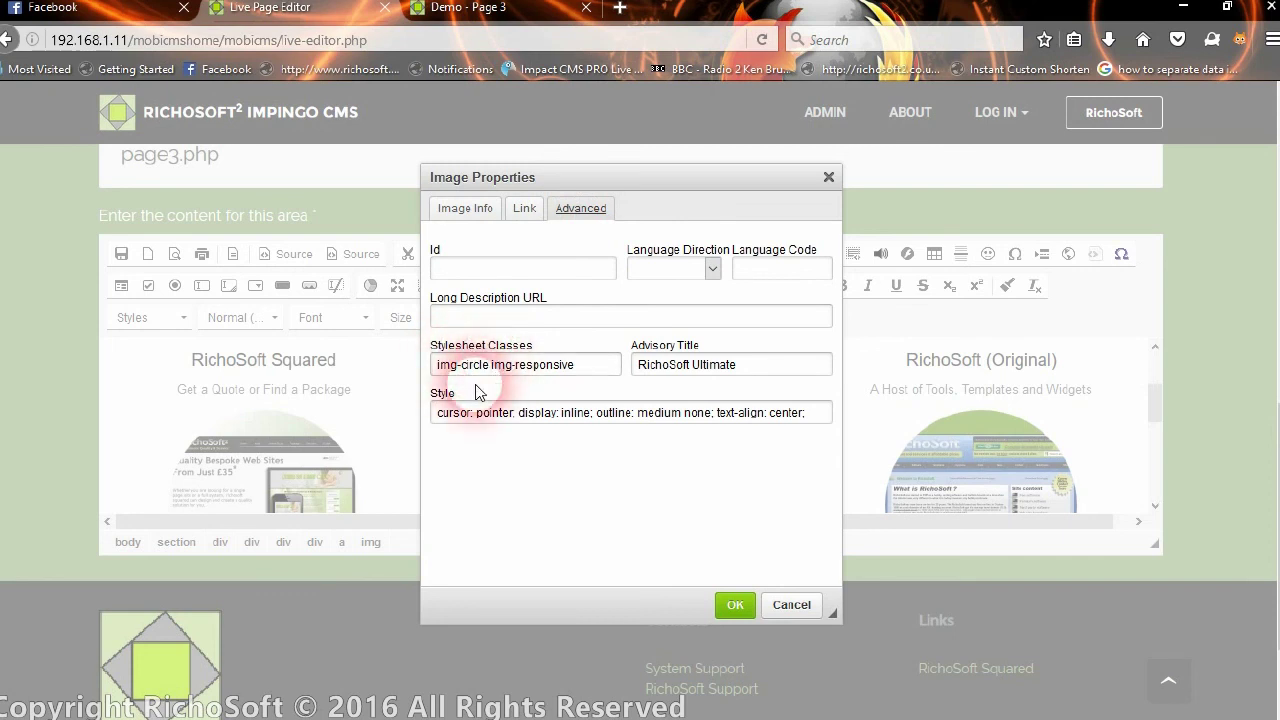
pyautogui.moveTo(444, 378); pyautogui.dragTo(615, 377)
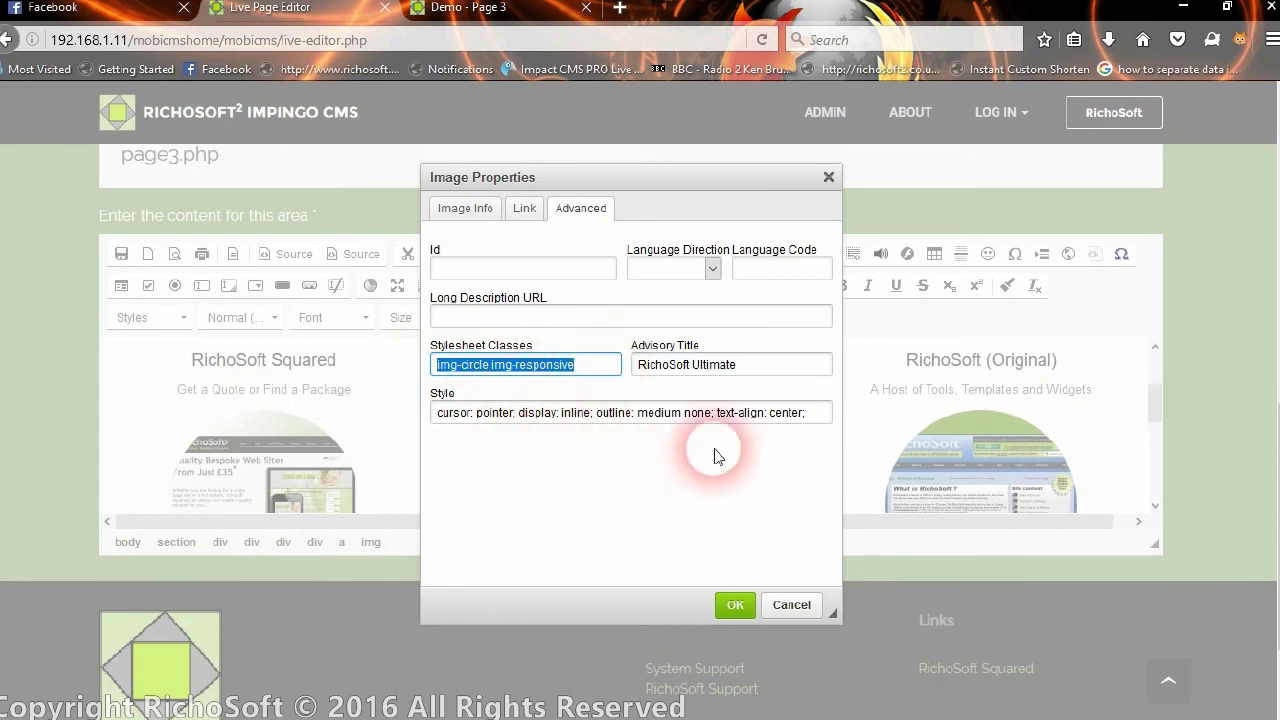
pyautogui.click(736, 607)
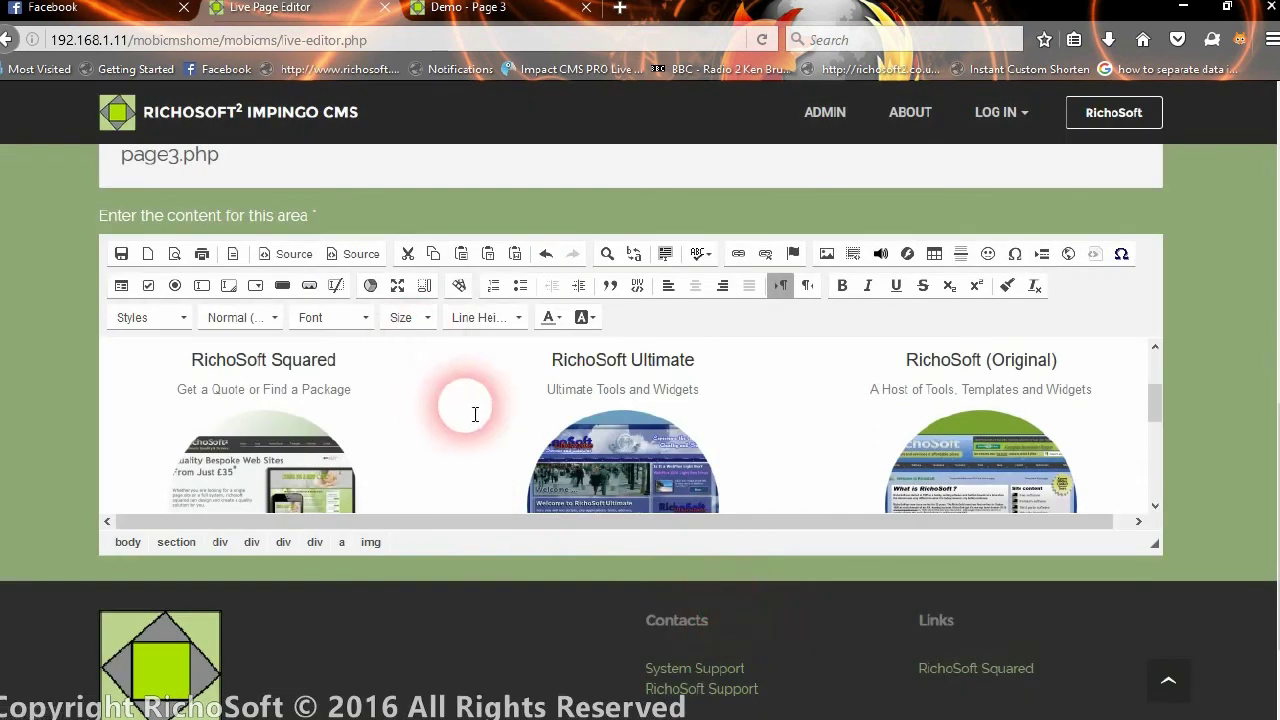
pyautogui.click(230, 285)
# Save the new page3.php content and check the My Web Sites section on live Demo Page 3
pyautogui.click(477, 531)
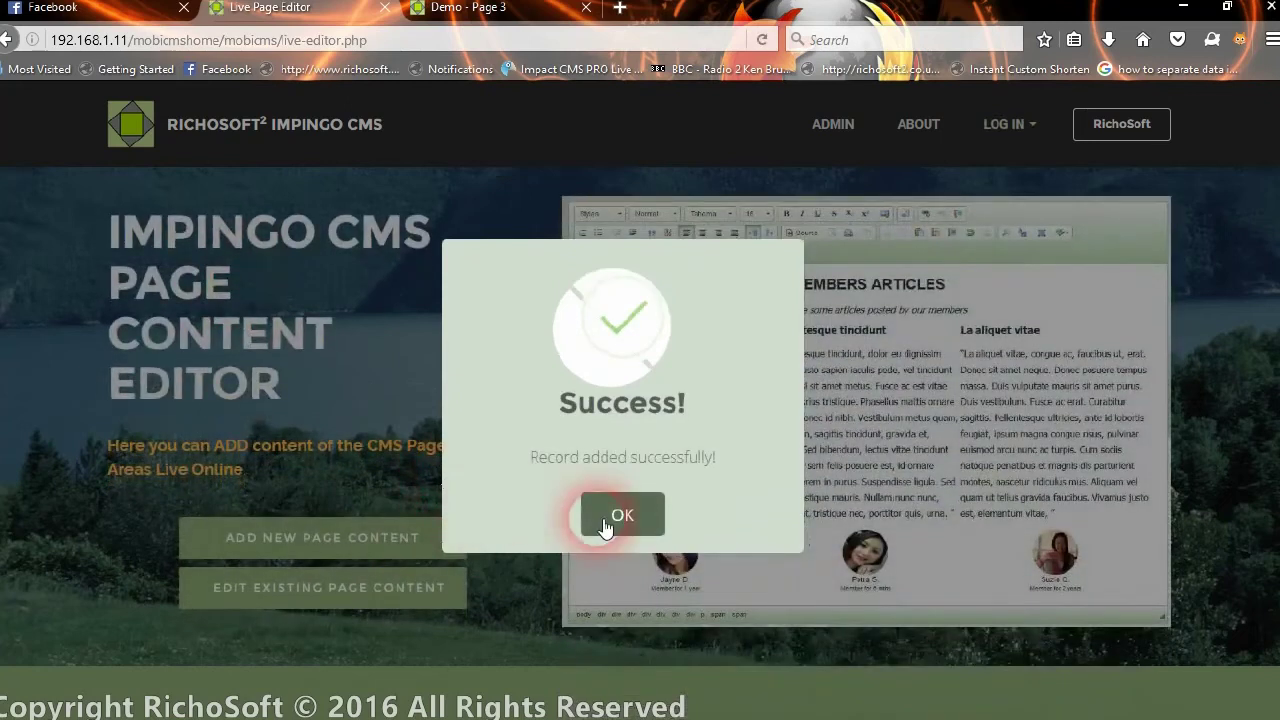
pyautogui.click(651, 528)
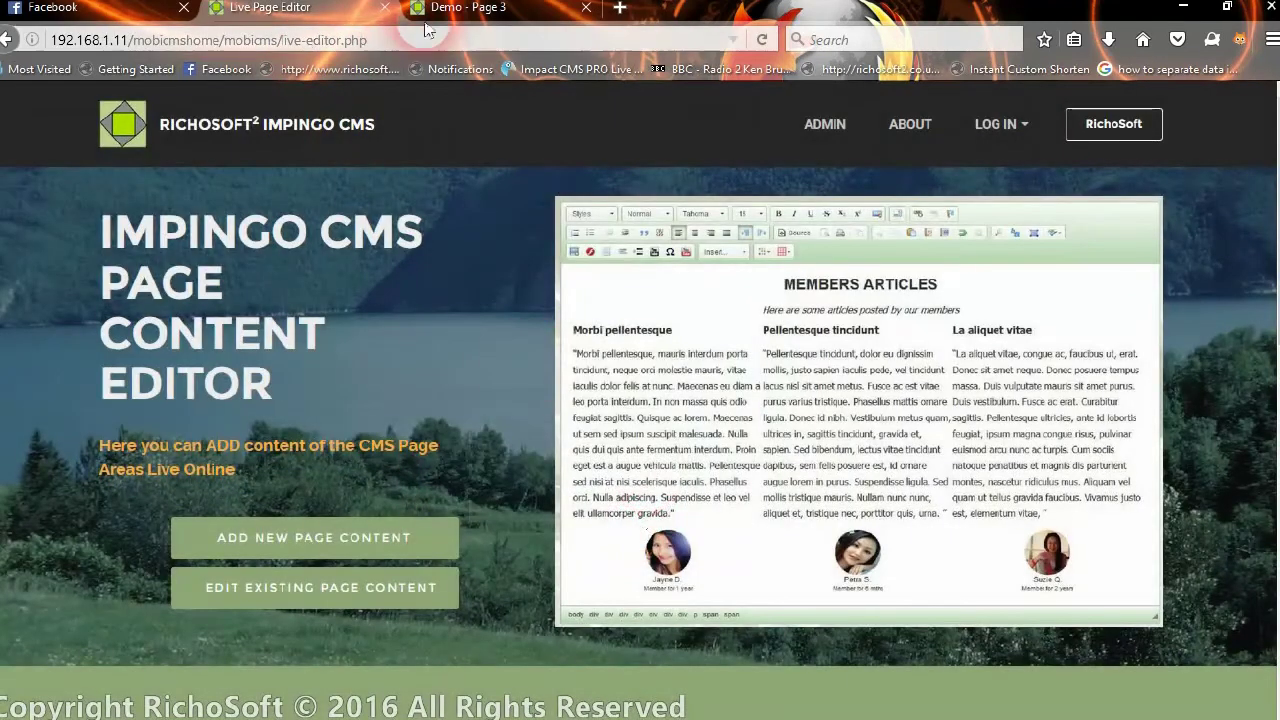
pyautogui.click(462, 8)
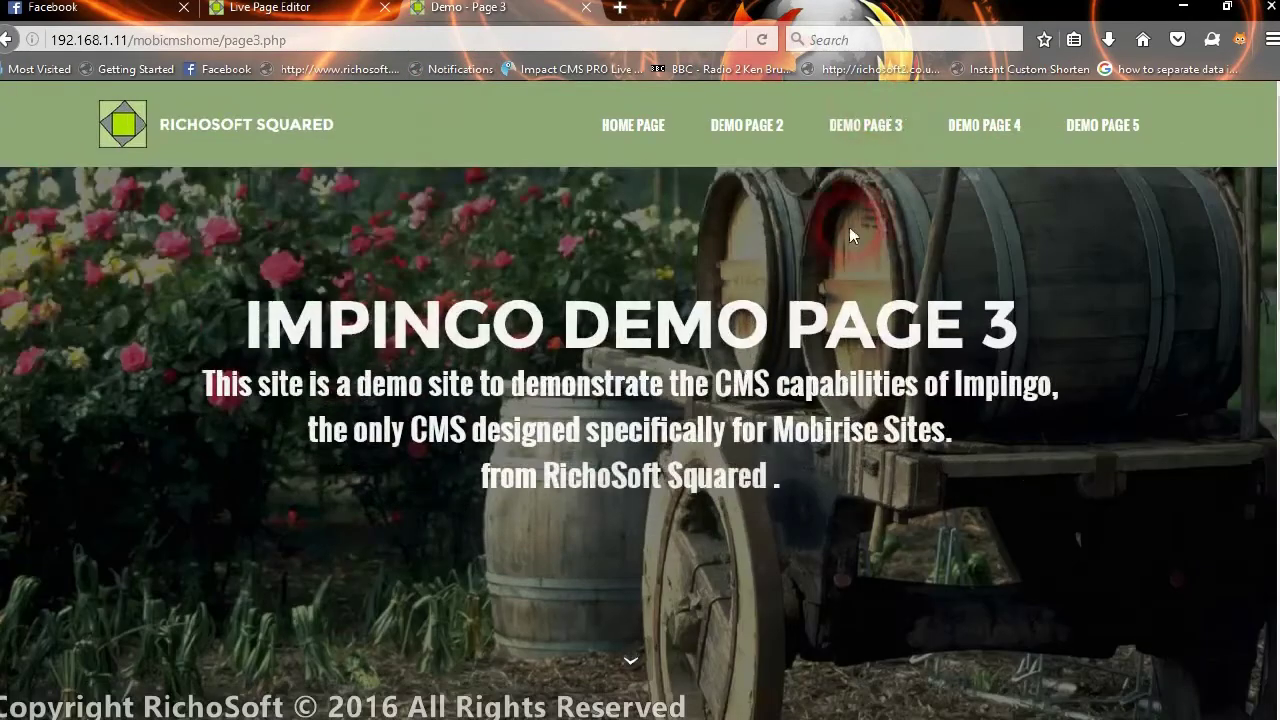
pyautogui.scroll(-3, 871, 160)
pyautogui.scroll(-10, 829, 457)
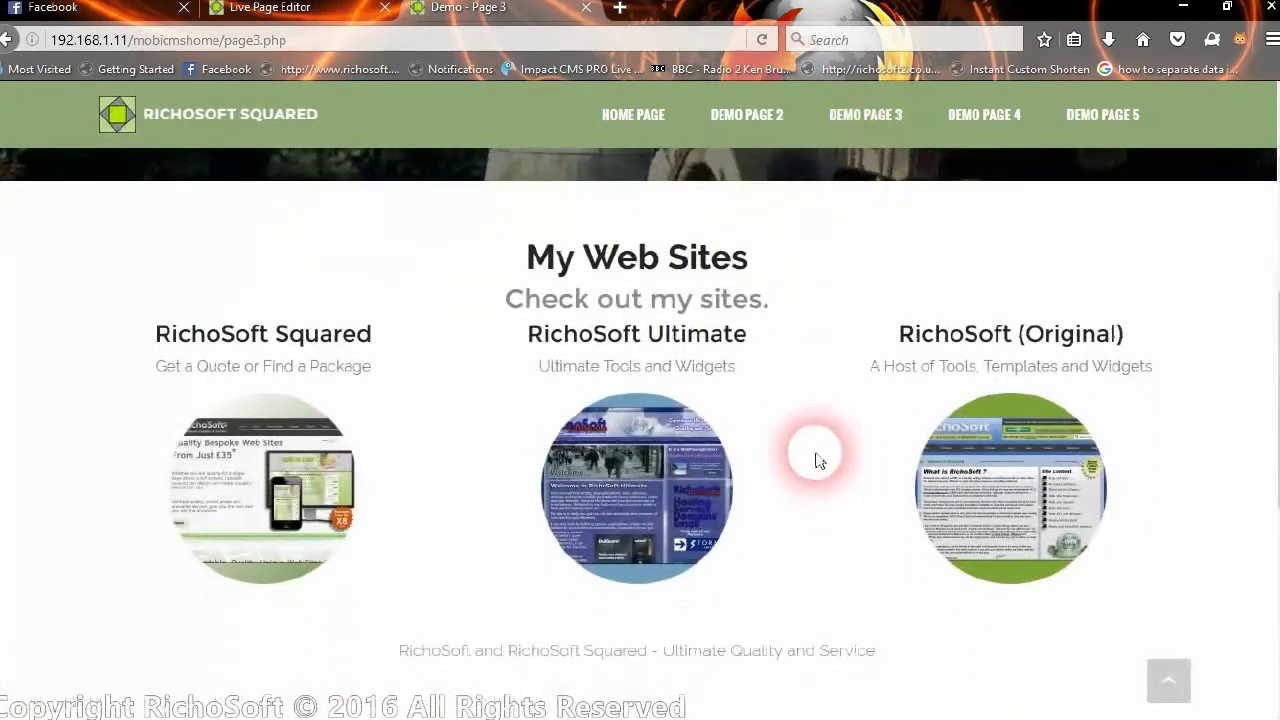
pyautogui.scroll(3, 786, 453)
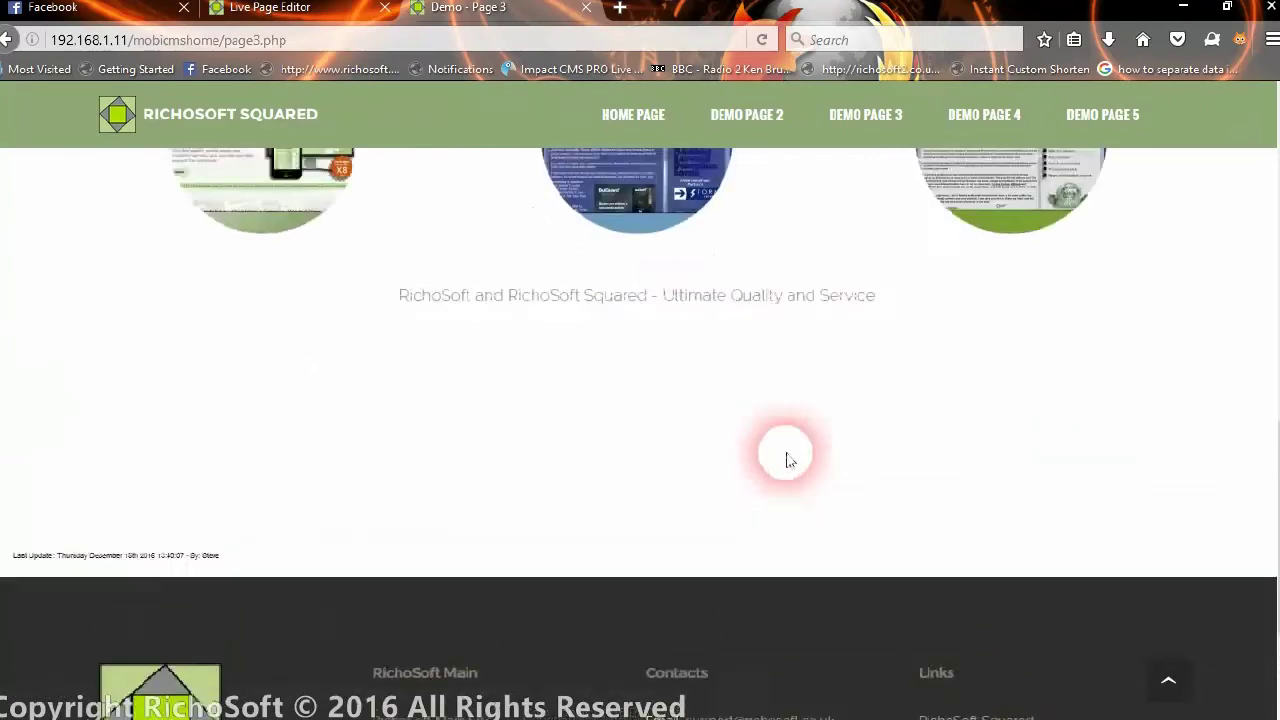
pyautogui.scroll(-3, 300, 460)
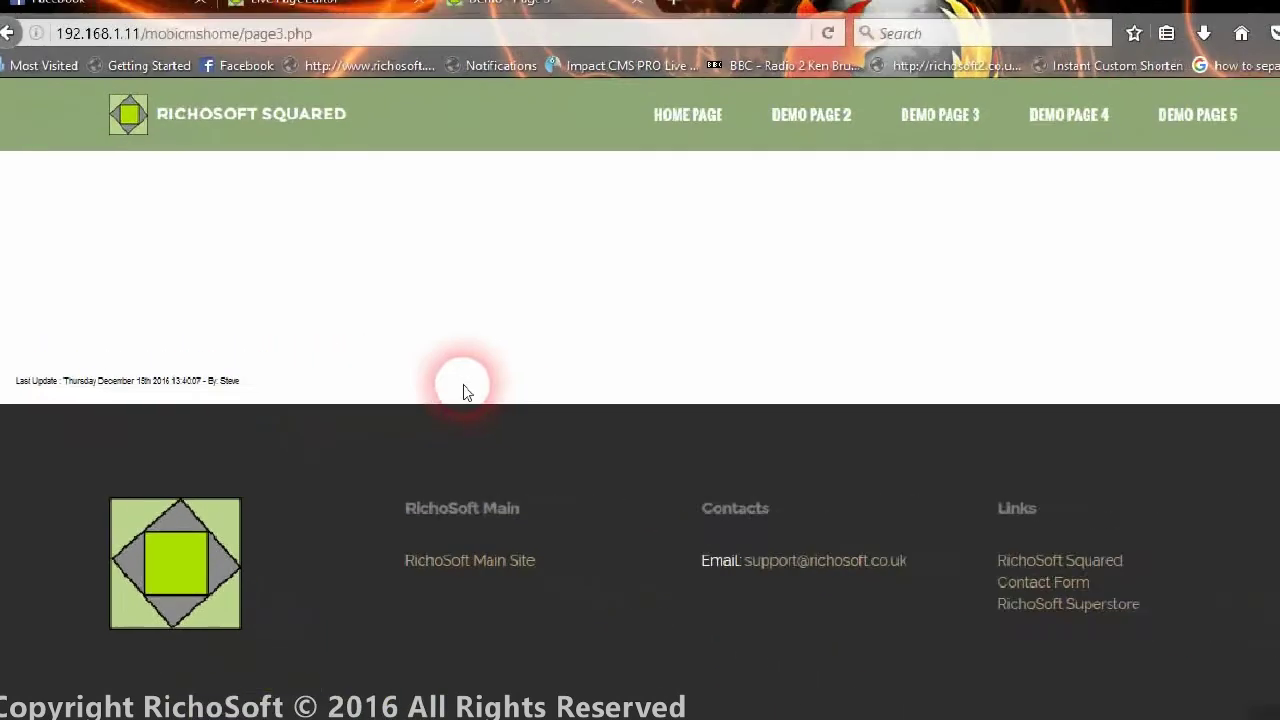
pyautogui.scroll(7, 400, 345)
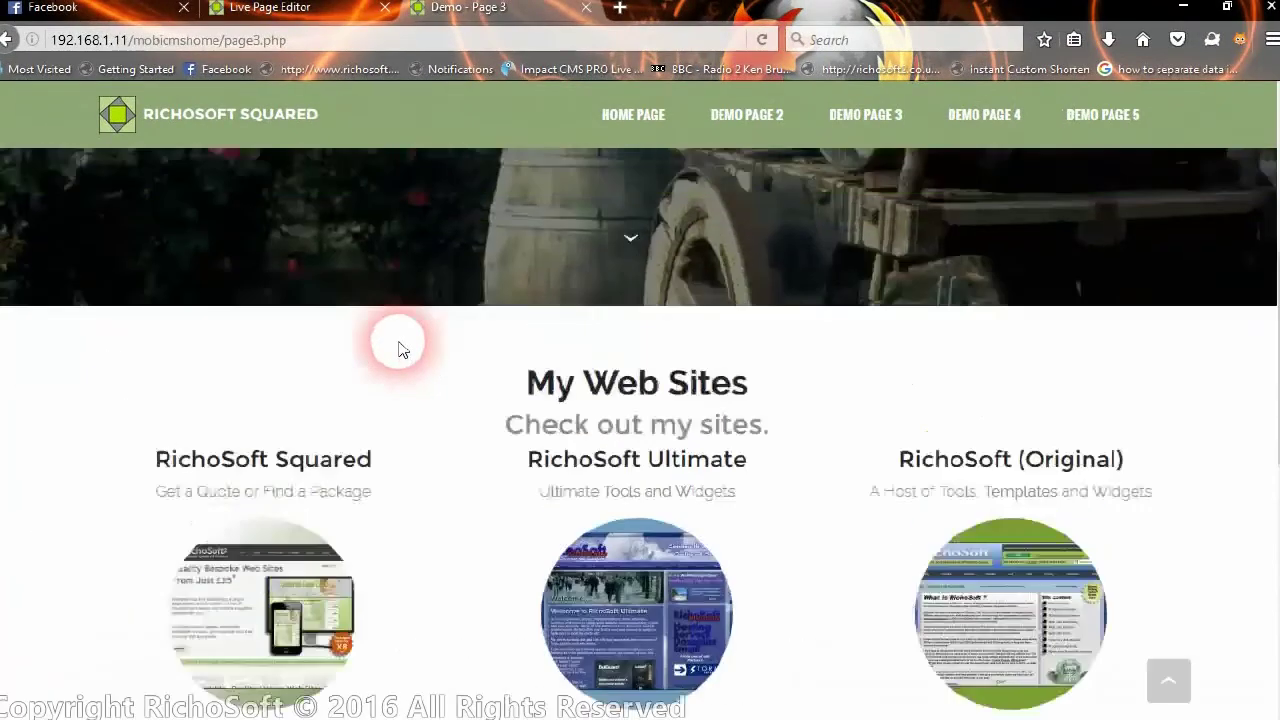
pyautogui.scroll(2, 398, 348)
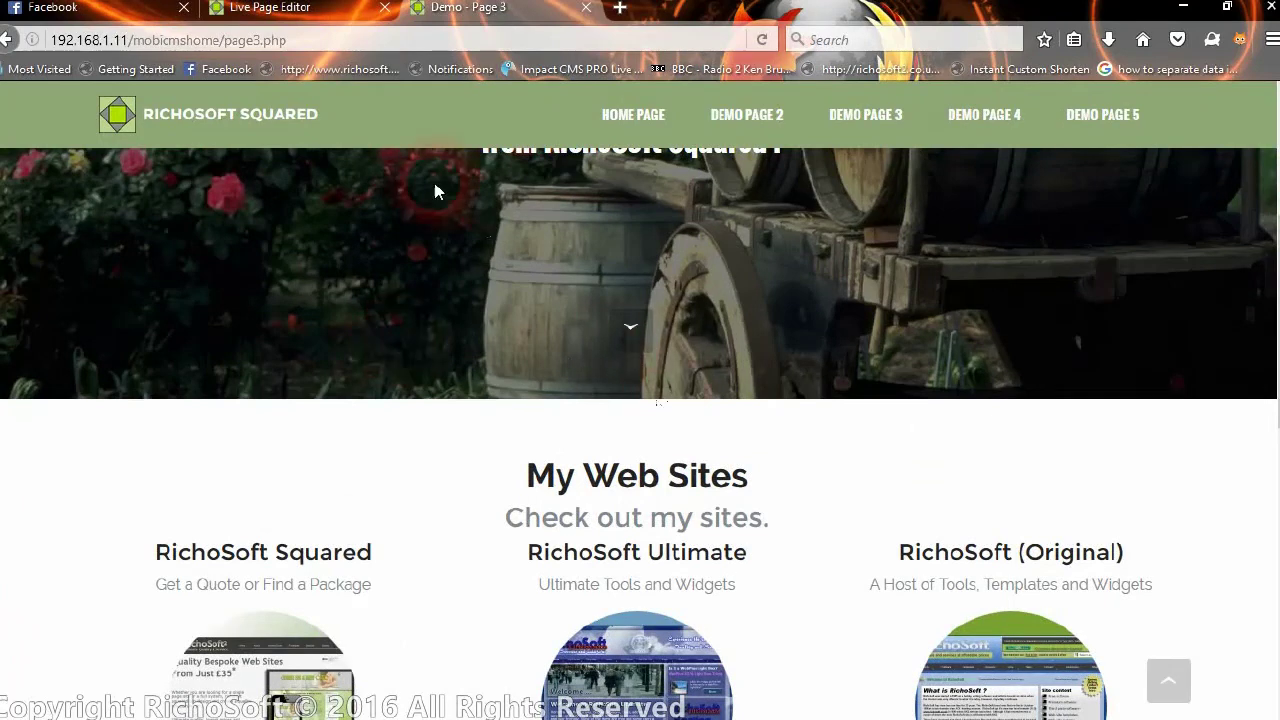
pyautogui.click(285, 5)
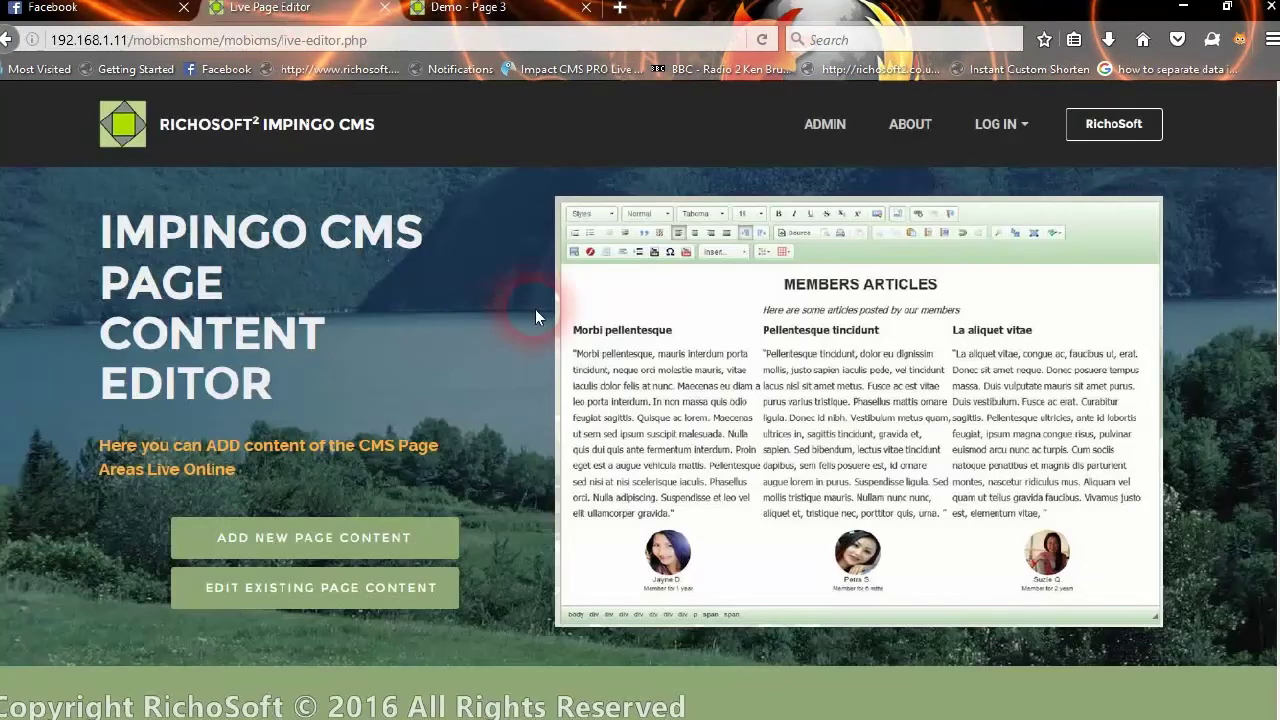
# Load index.php into the existing-page-content editor
pyautogui.scroll(-5, 536, 312)
pyautogui.scroll(-5, 536, 308)
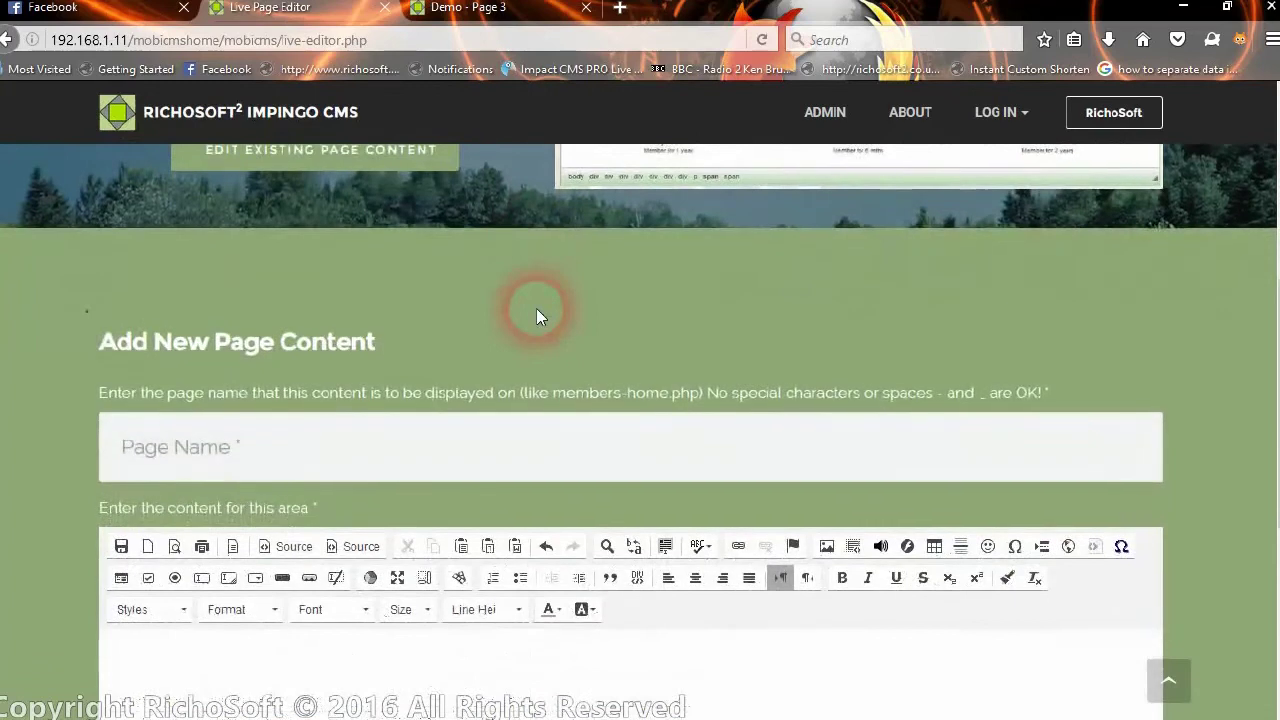
pyautogui.scroll(6, 418, 279)
pyautogui.click(303, 378)
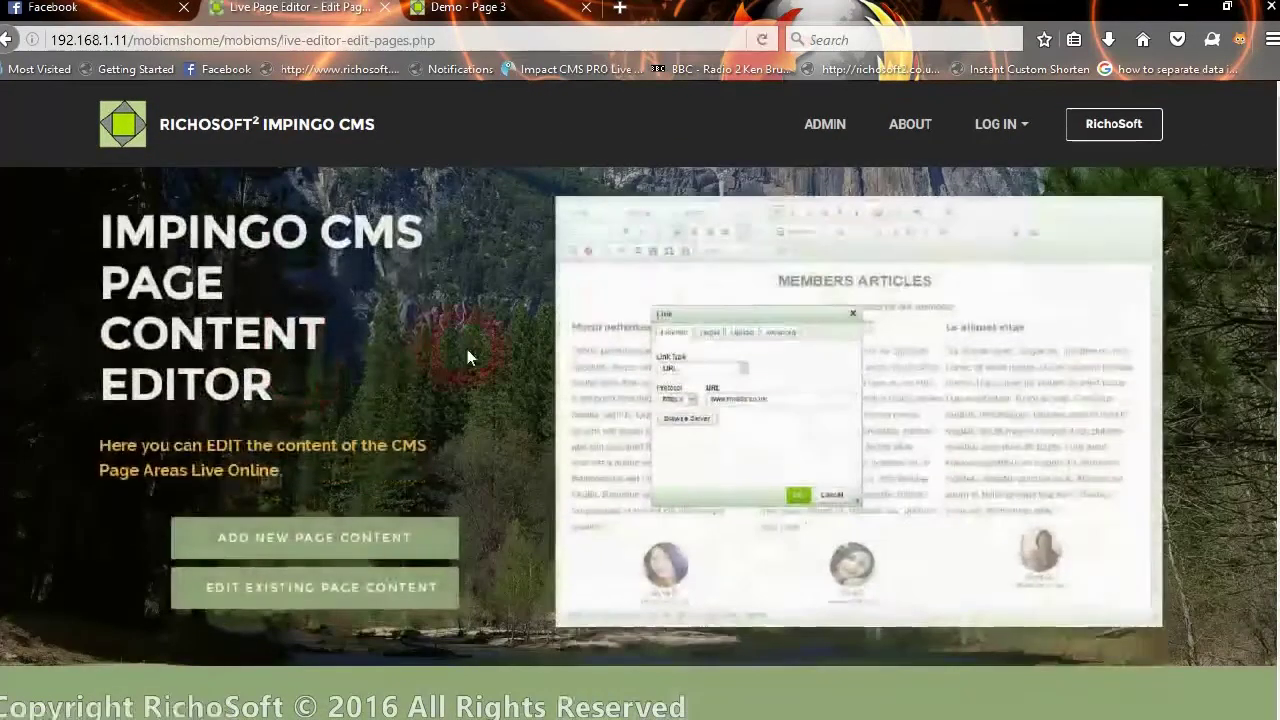
pyautogui.scroll(-4, 467, 349)
pyautogui.scroll(-3, 466, 355)
pyautogui.click(426, 414)
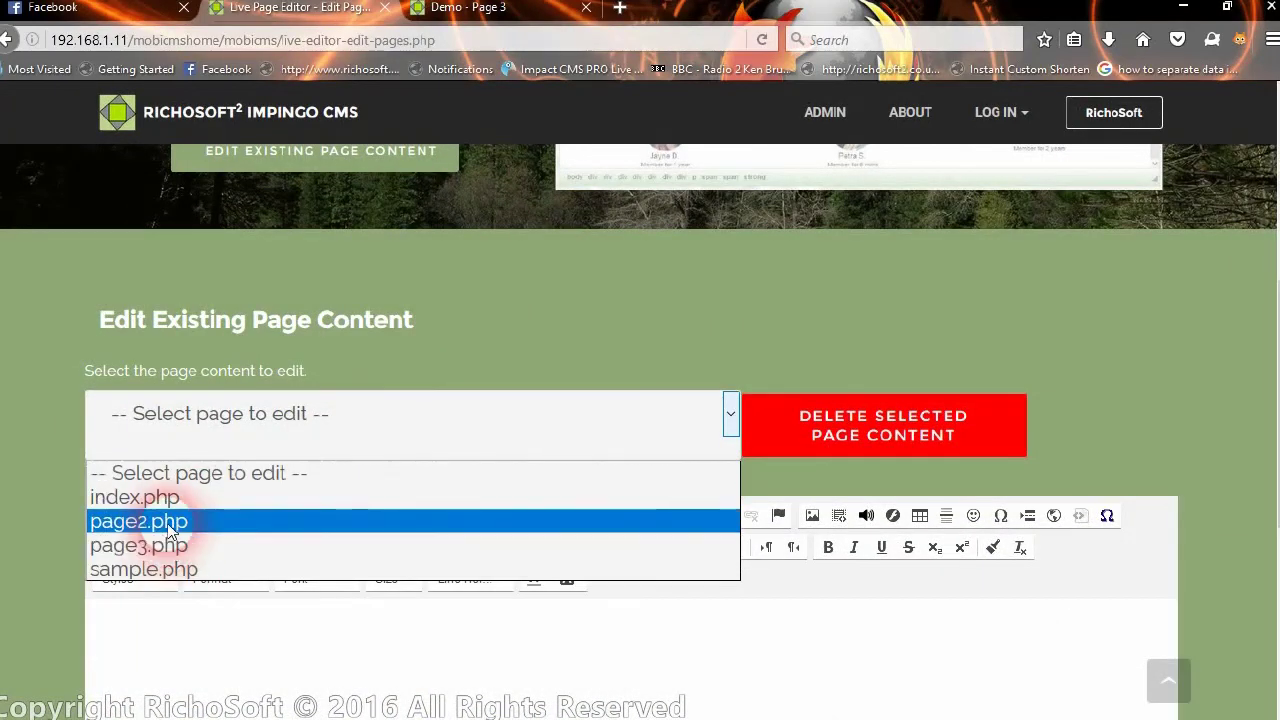
pyautogui.click(170, 507)
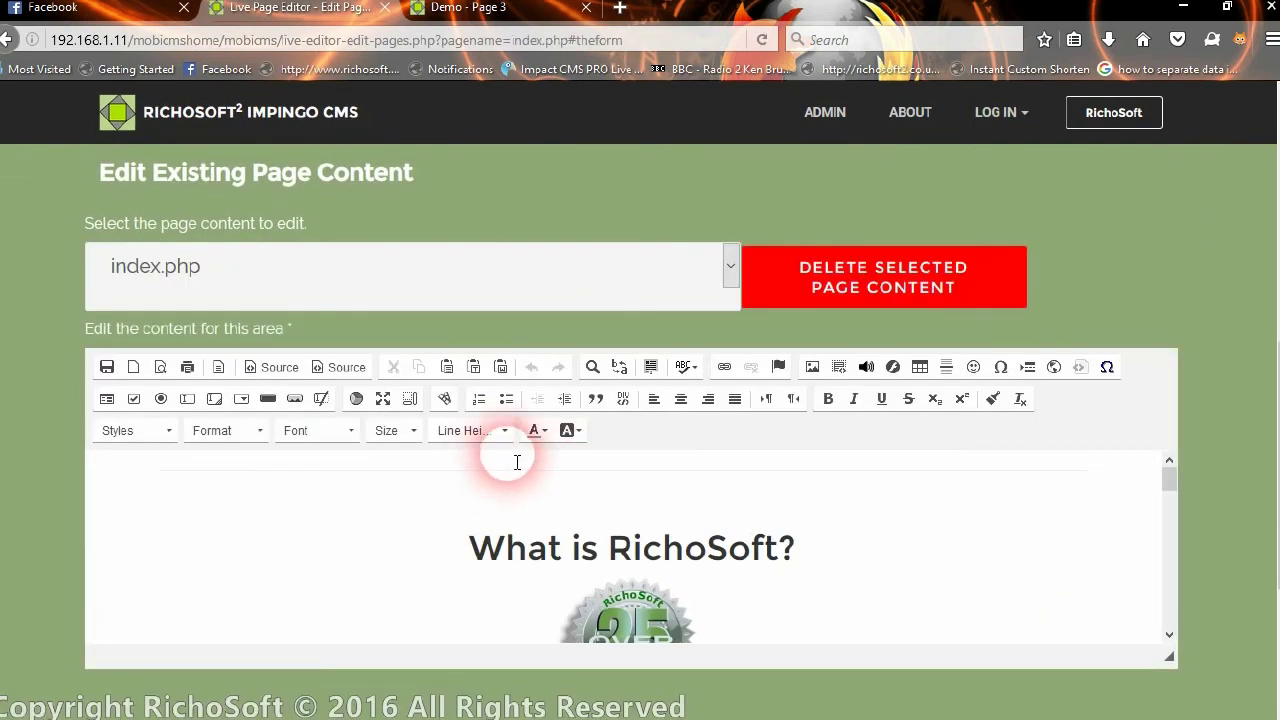
# Open the live index.php home page in the demo site tab
pyautogui.scroll(-2, 508, 428)
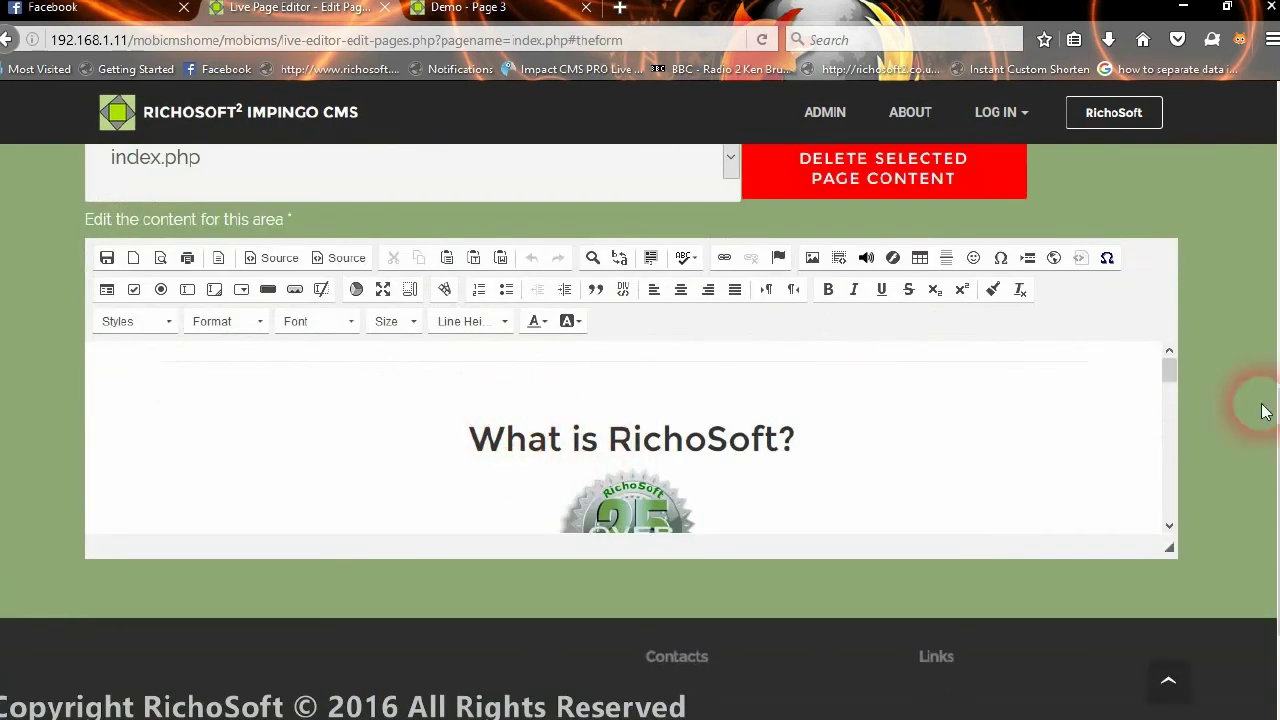
pyautogui.moveTo(1167, 372); pyautogui.dragTo(1157, 432)
pyautogui.click(441, 18)
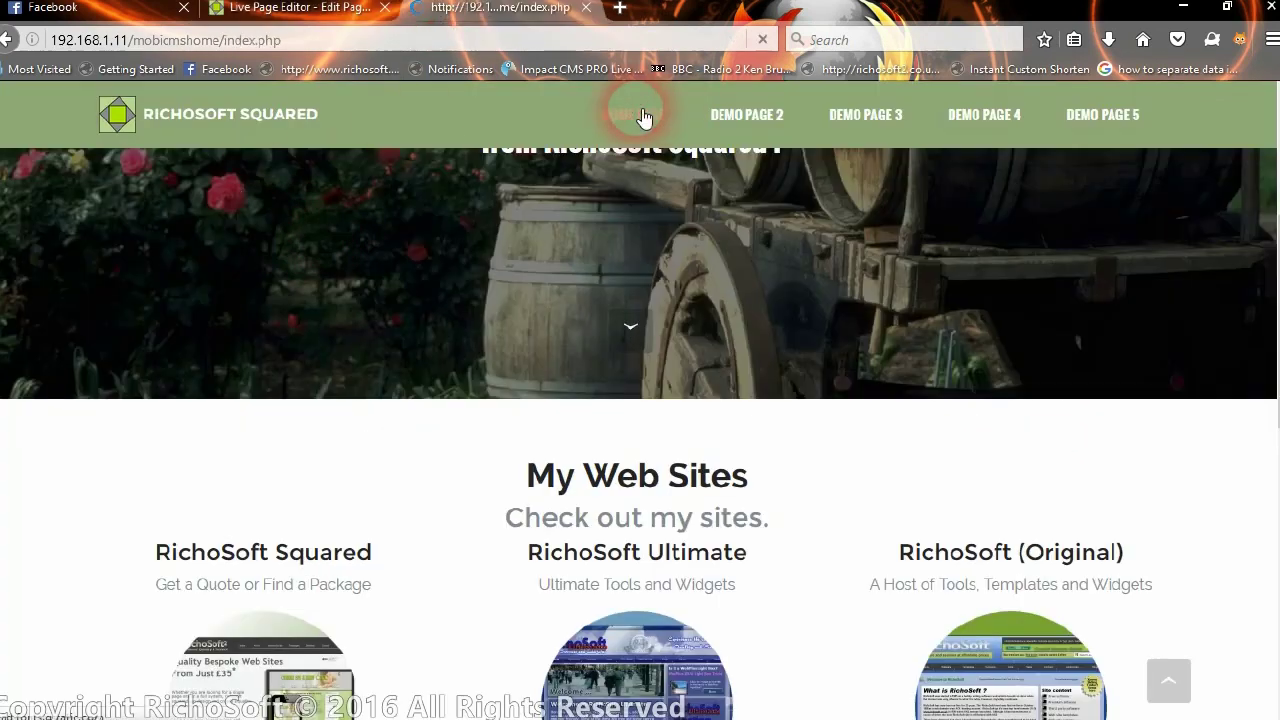
# Look over the live home page, then return to the Live Page Editor
pyautogui.scroll(-5, 741, 333)
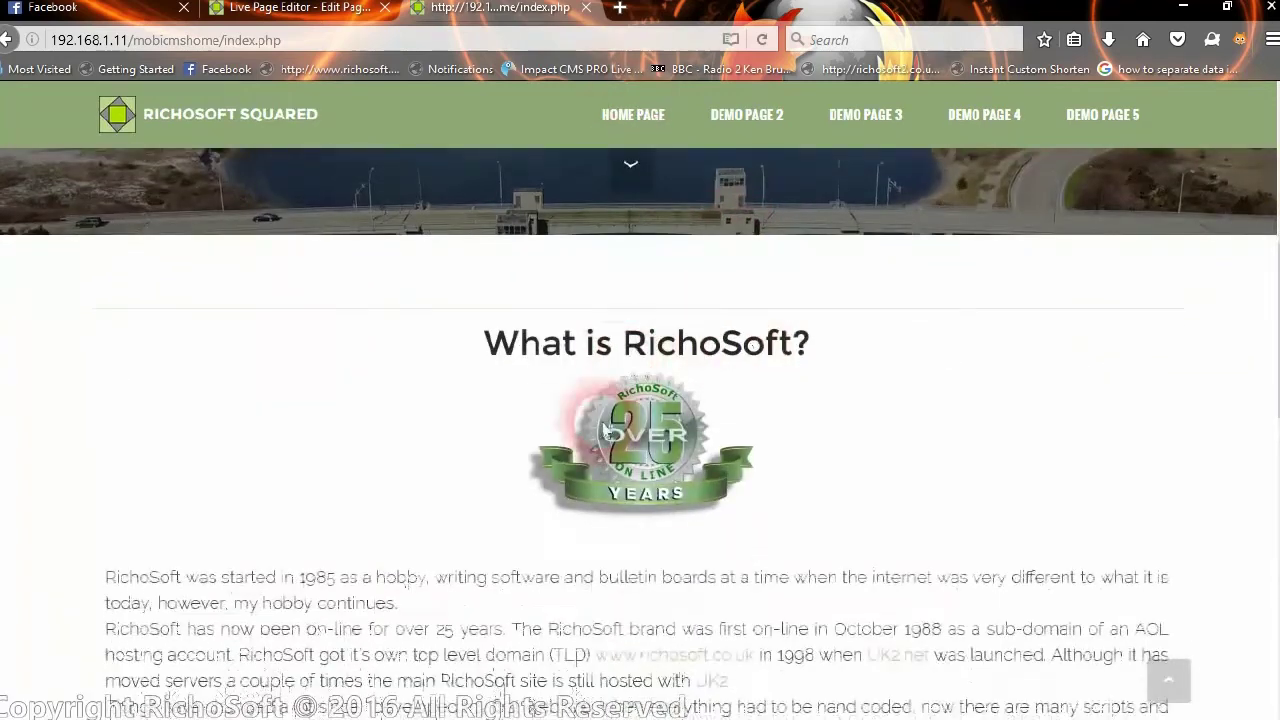
pyautogui.scroll(-8, 605, 430)
pyautogui.scroll(4, 709, 497)
pyautogui.scroll(3, 684, 405)
pyautogui.scroll(-6, 668, 394)
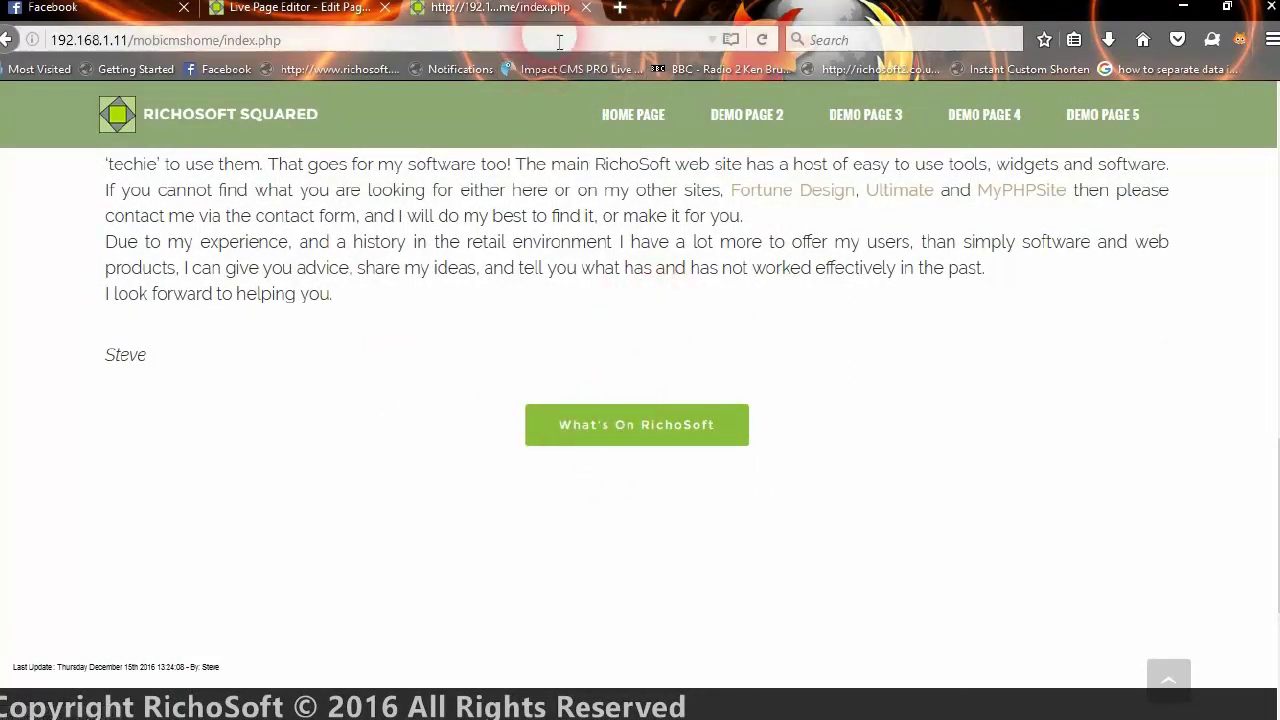
pyautogui.click(307, 20)
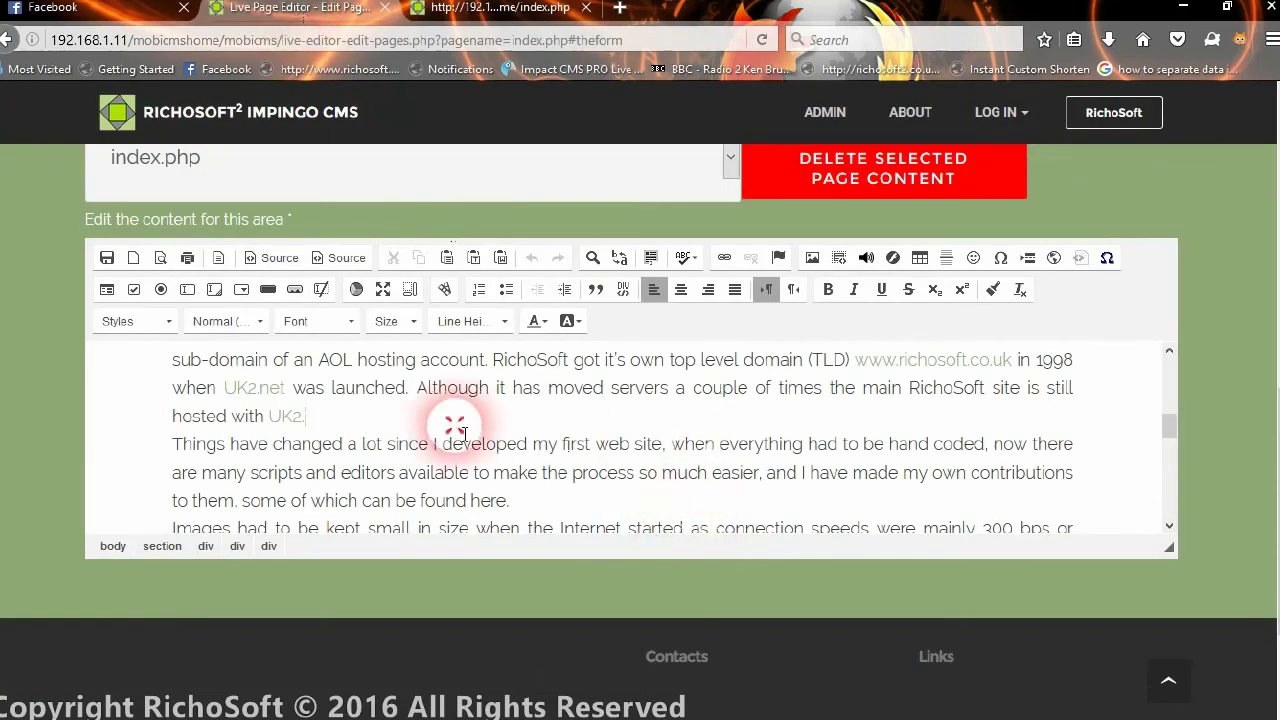
# Change the index.php heading to 'What is RichoSoft About?' and view the live home page
pyautogui.click(752, 425)
pyautogui.click(598, 441)
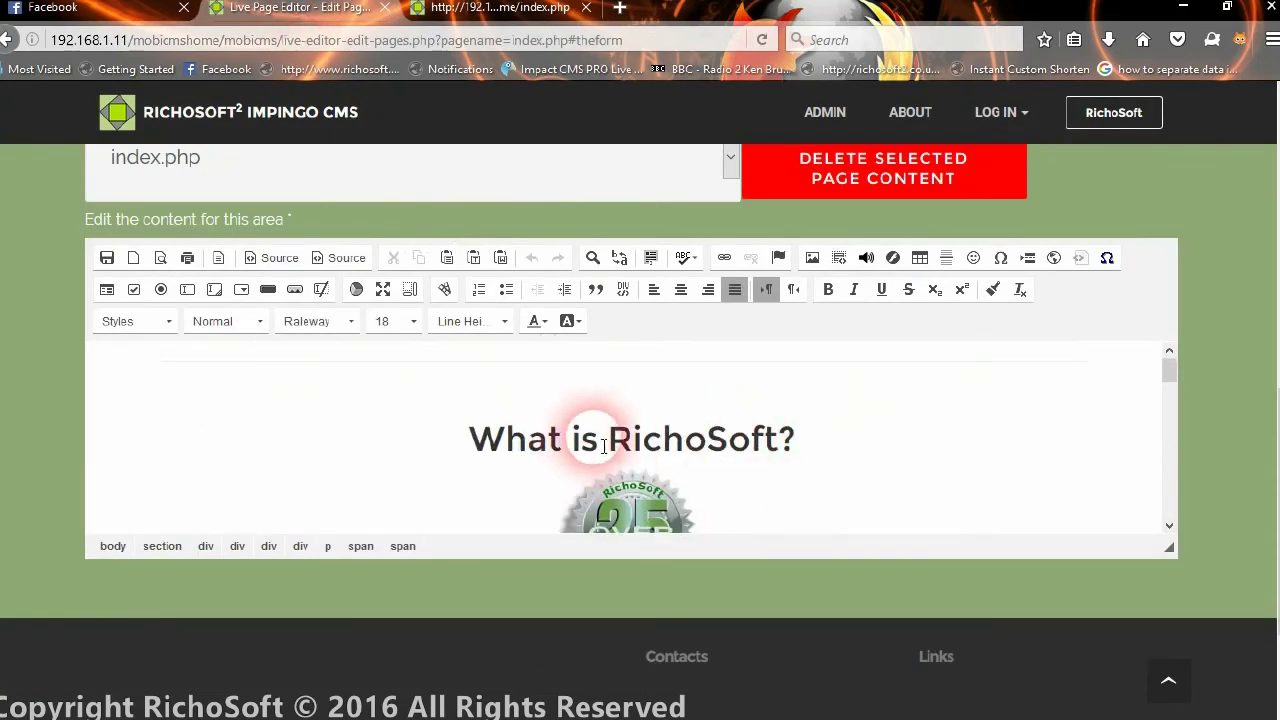
pyautogui.click(790, 450)
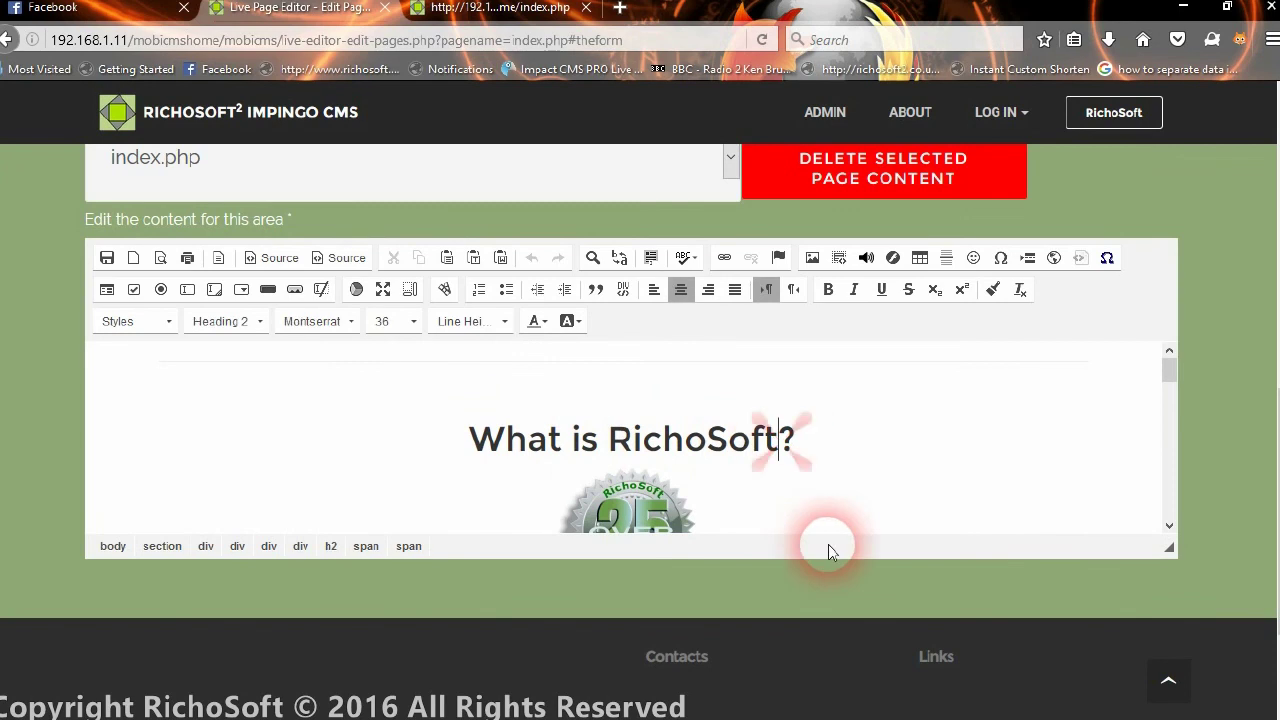
pyautogui.write('About')
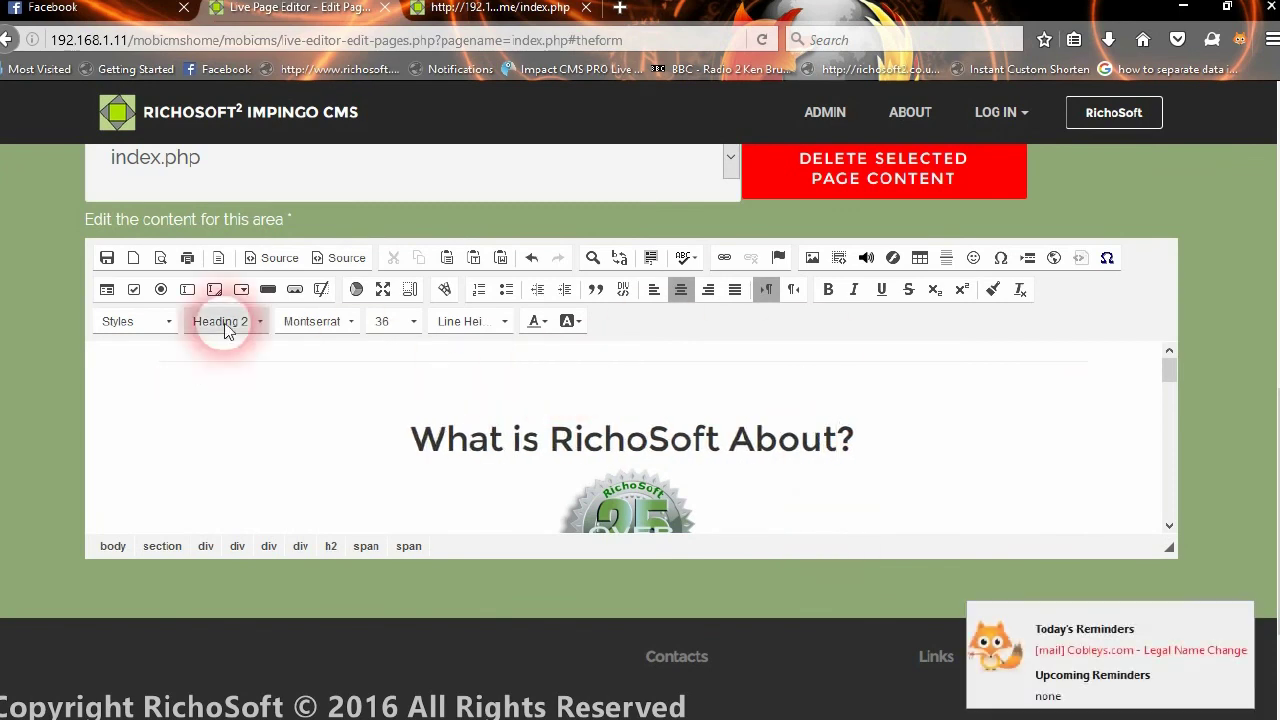
pyautogui.click(435, 14)
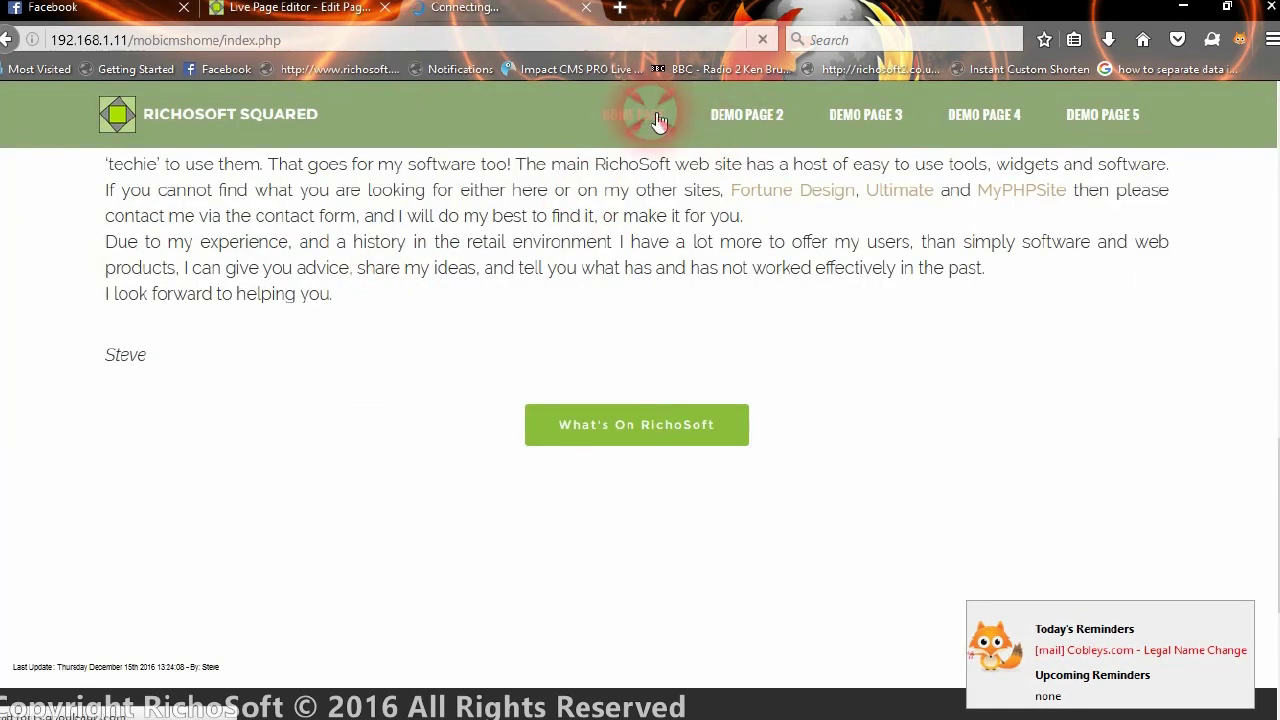
# Check the 'What is RichoSoft About?' heading on the live home page
pyautogui.scroll(-8, 677, 237)
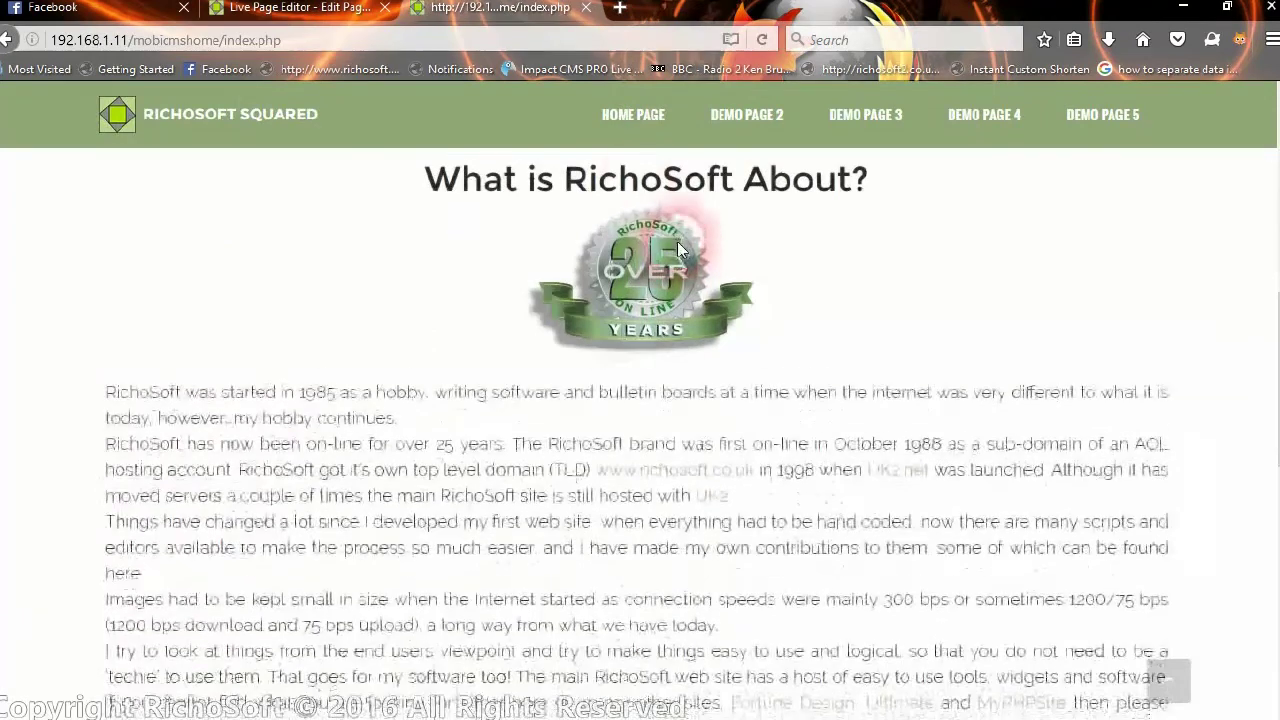
pyautogui.doubleClick(757, 192)
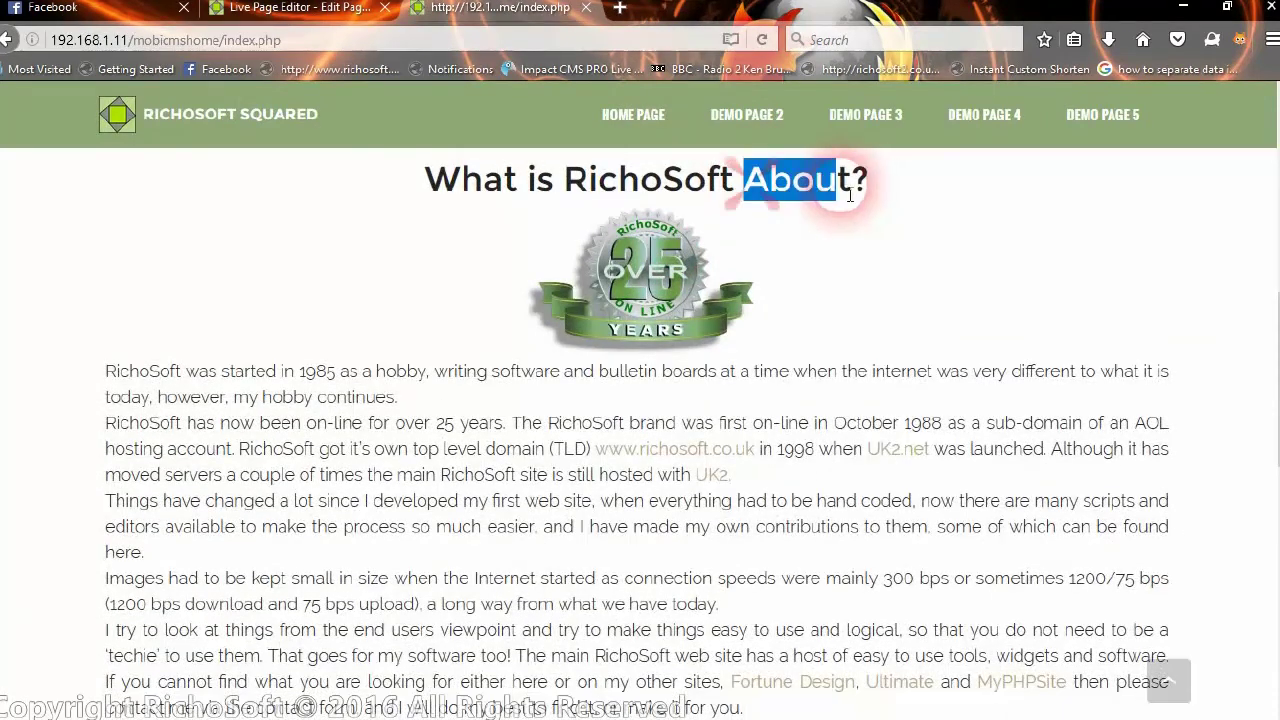
pyautogui.scroll(4, 900, 340)
pyautogui.scroll(3, 920, 340)
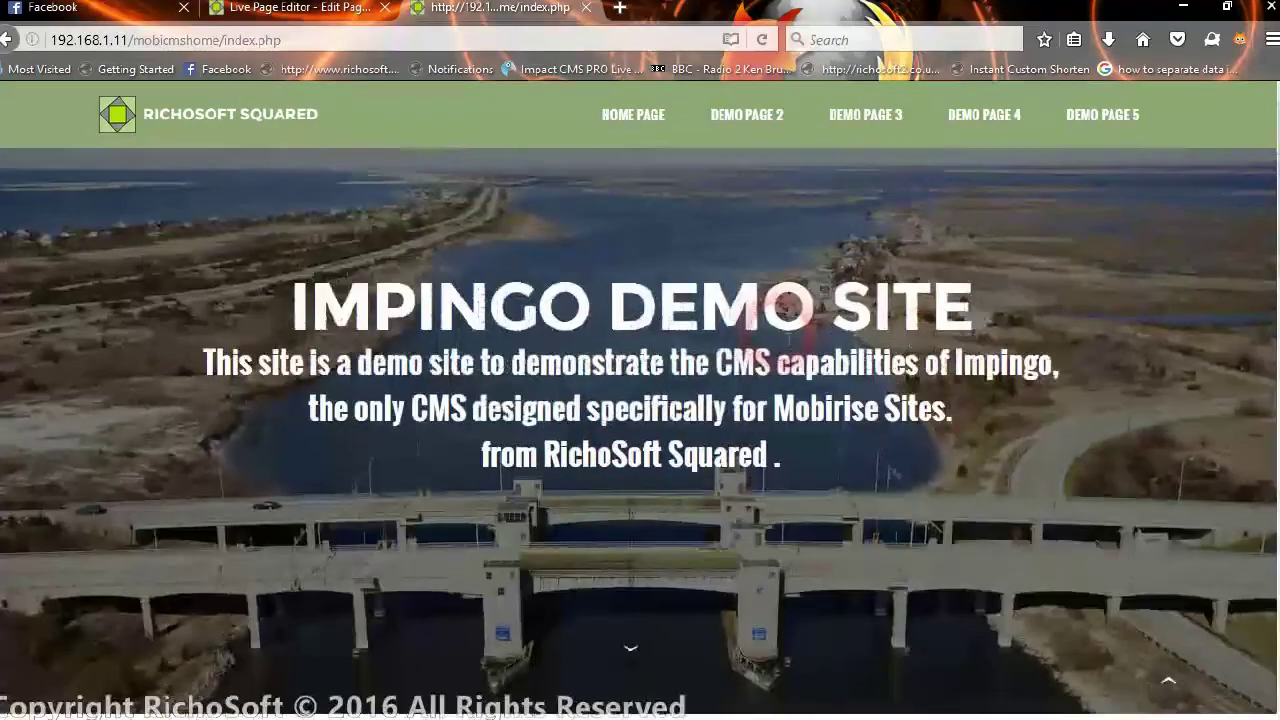
# Delete 'About' so the heading reads 'What is RichoSoft?' again, and save
pyautogui.click(290, 8)
pyautogui.click(630, 524)
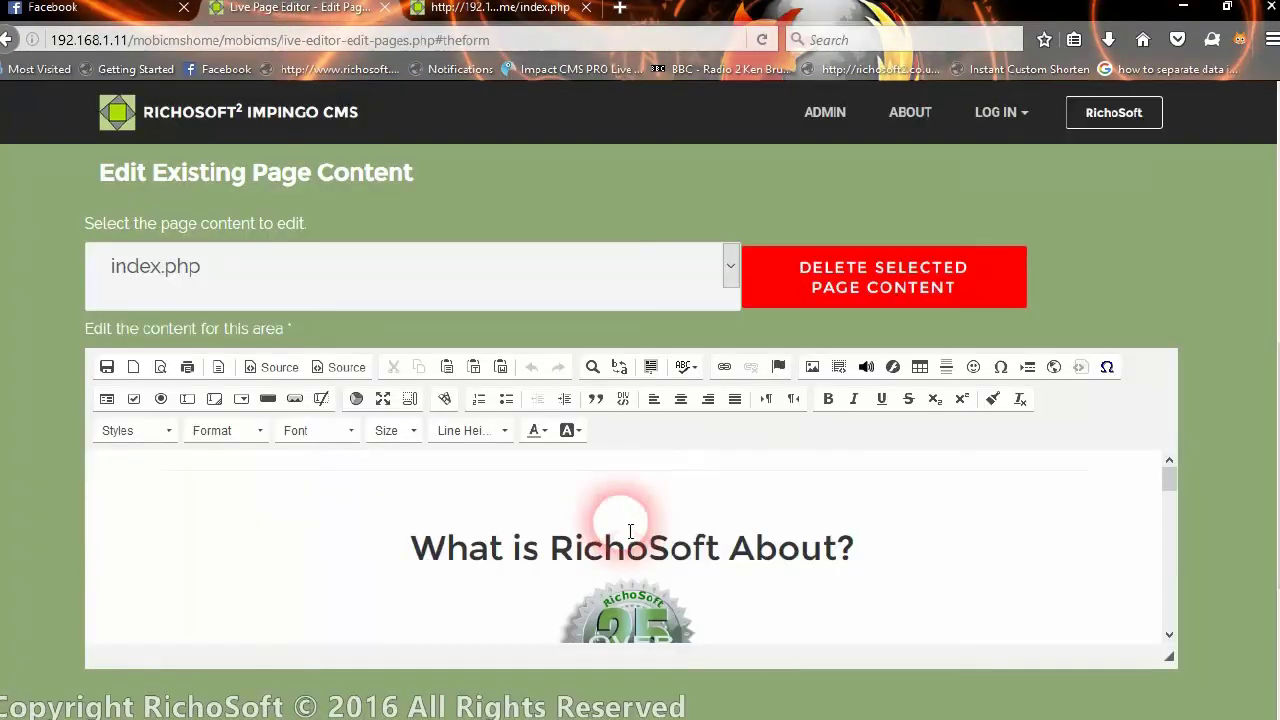
pyautogui.moveTo(741, 567); pyautogui.dragTo(840, 566)
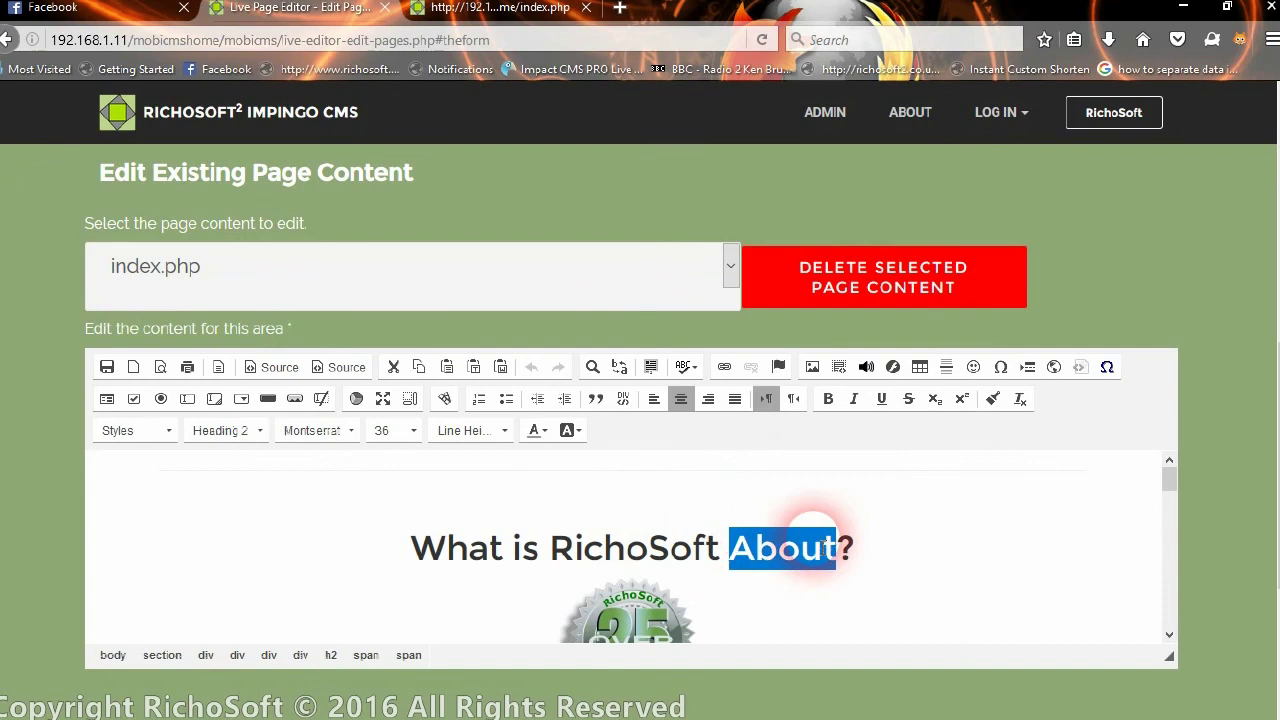
pyautogui.press('Delete')
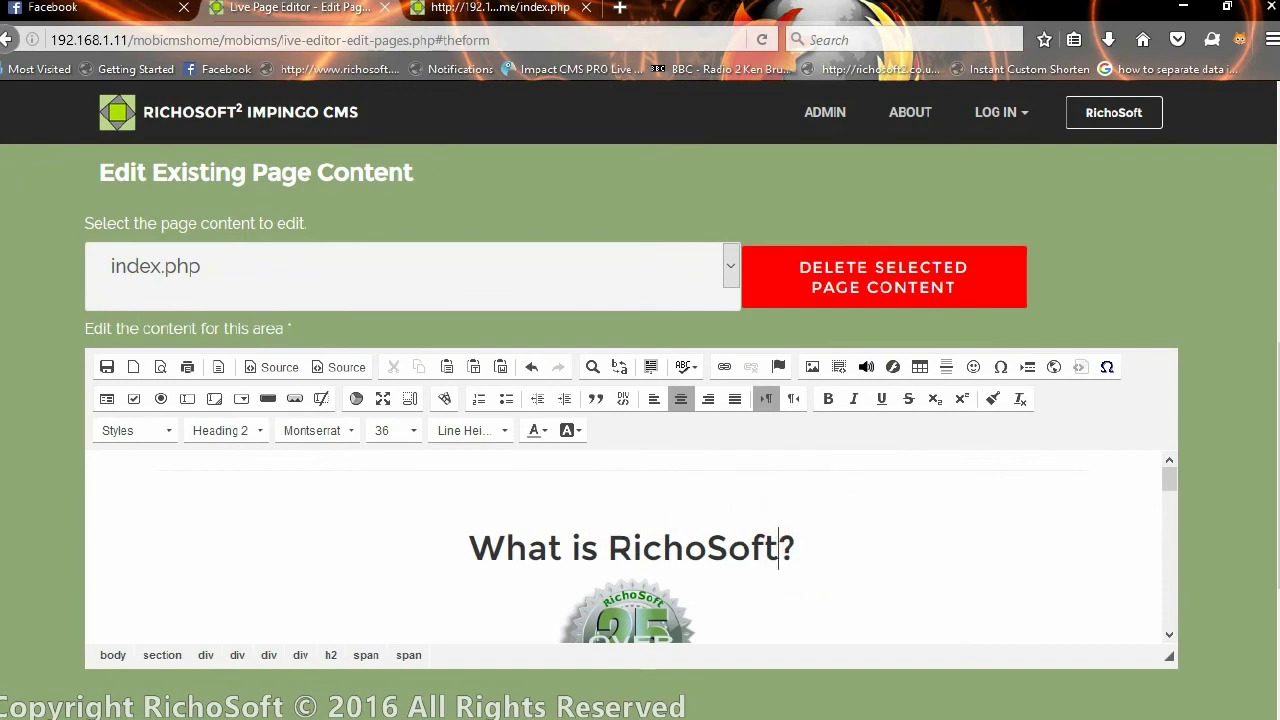
pyautogui.click(106, 369)
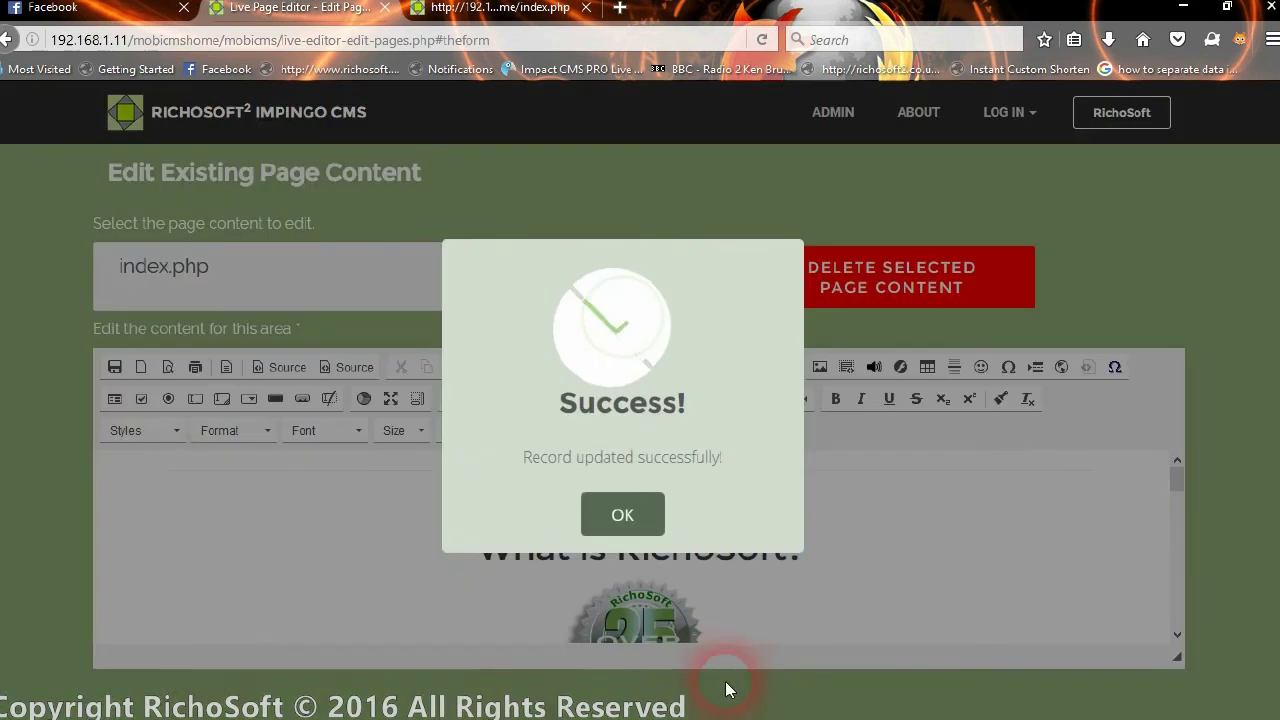
pyautogui.click(604, 514)
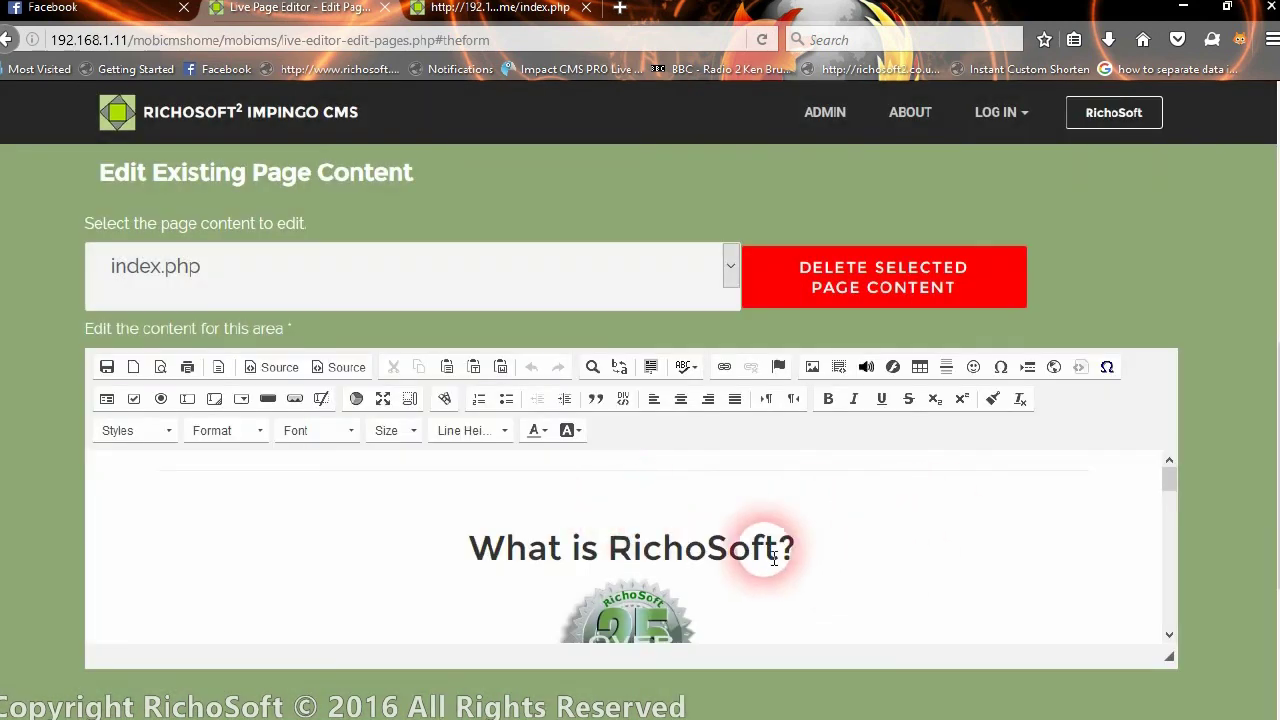
pyautogui.scroll(-5, 871, 551)
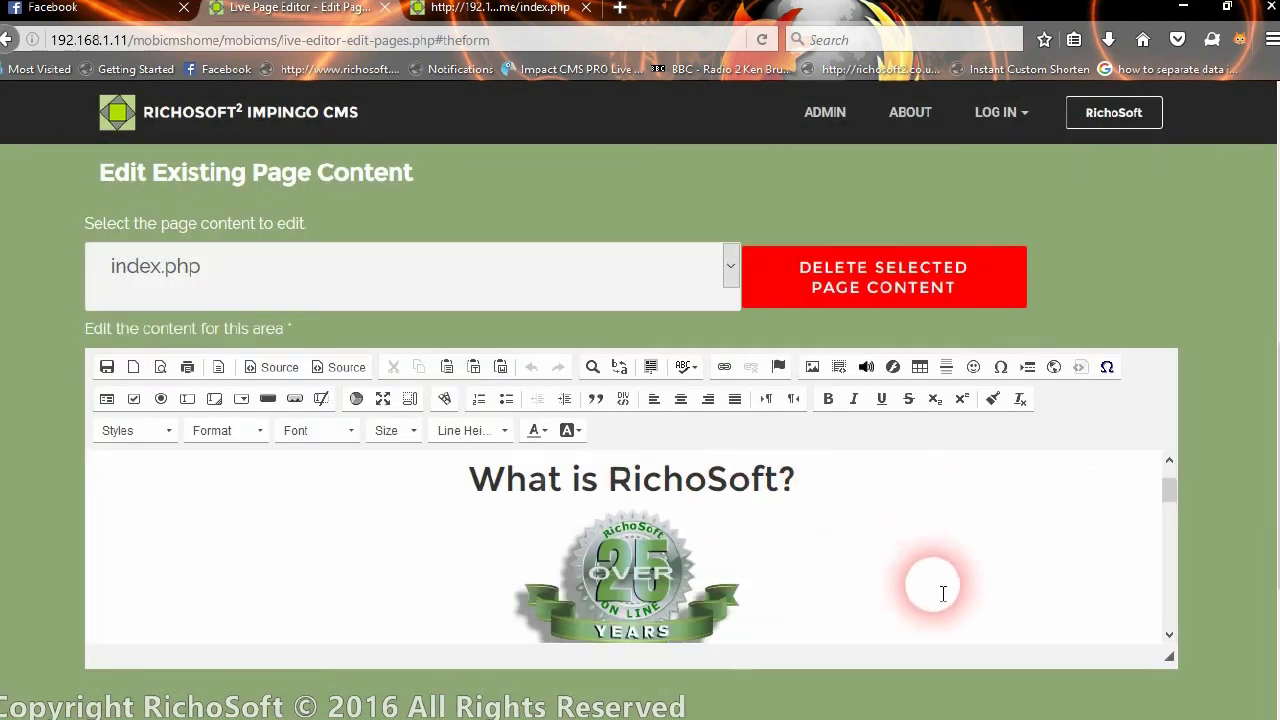